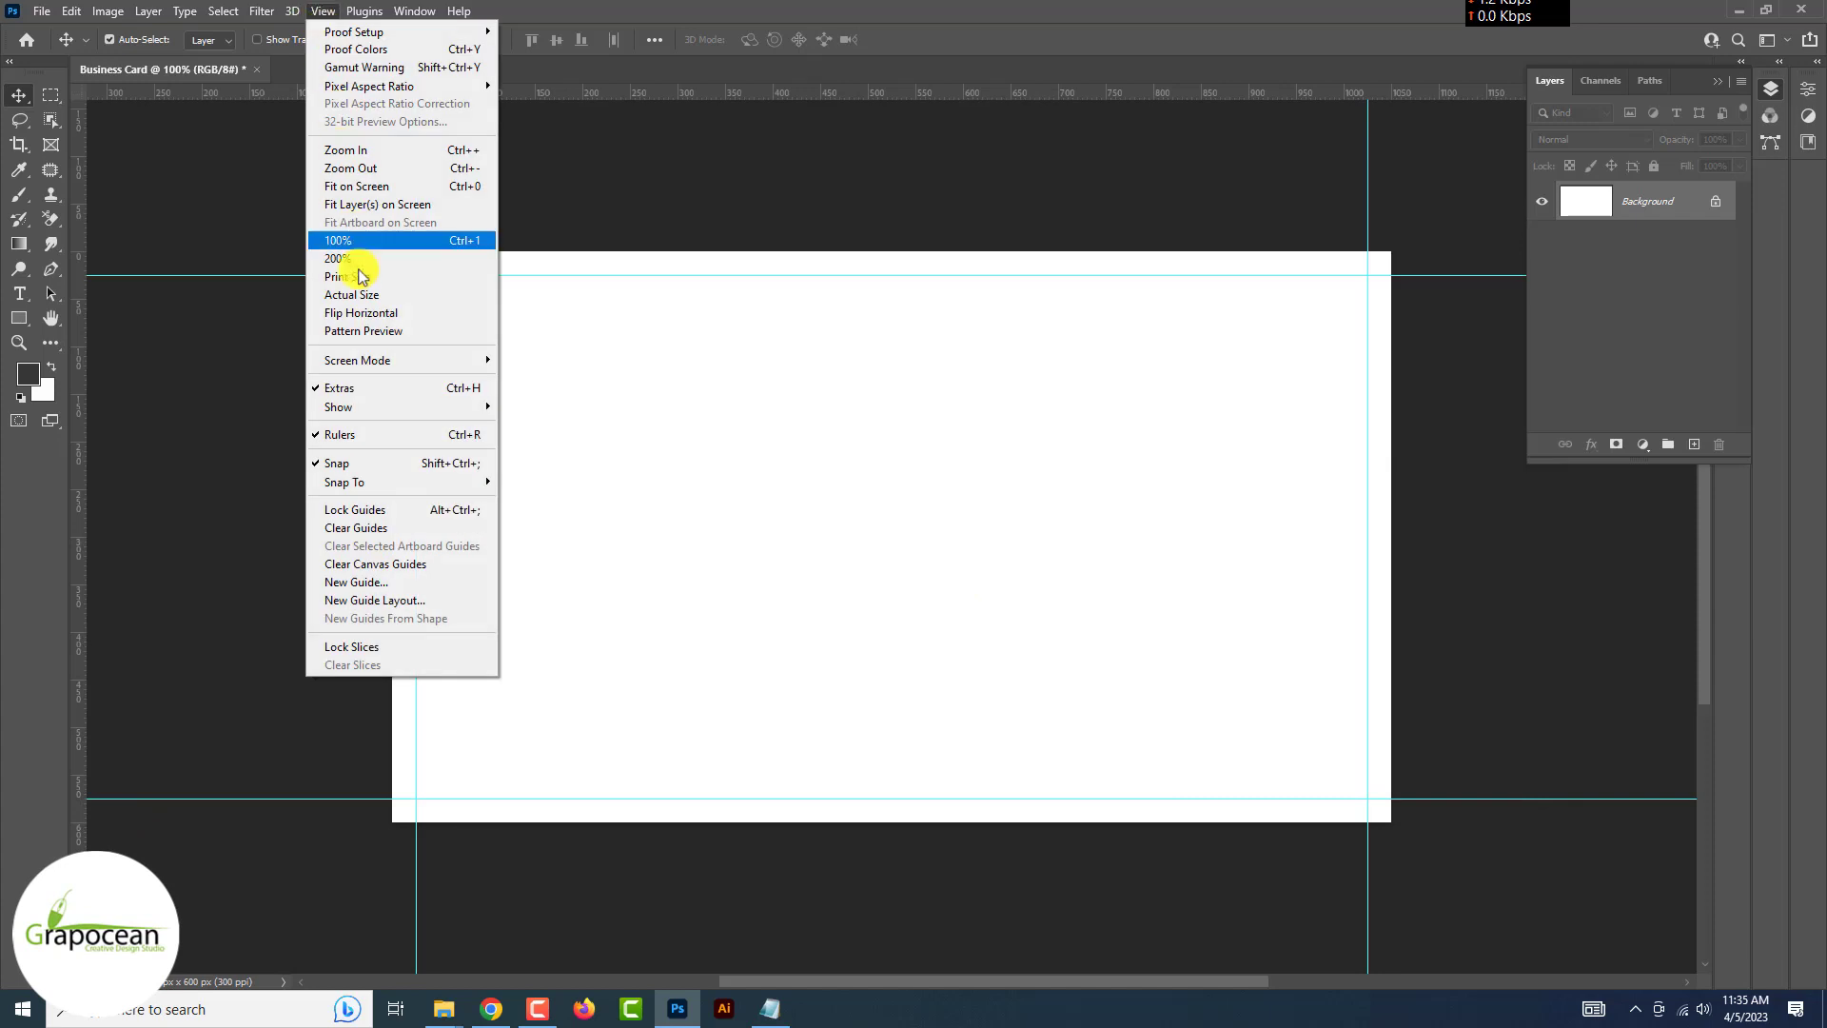
Add a margin guide layout 50 px in from the top, left, bottom and right edges
click(409, 603)
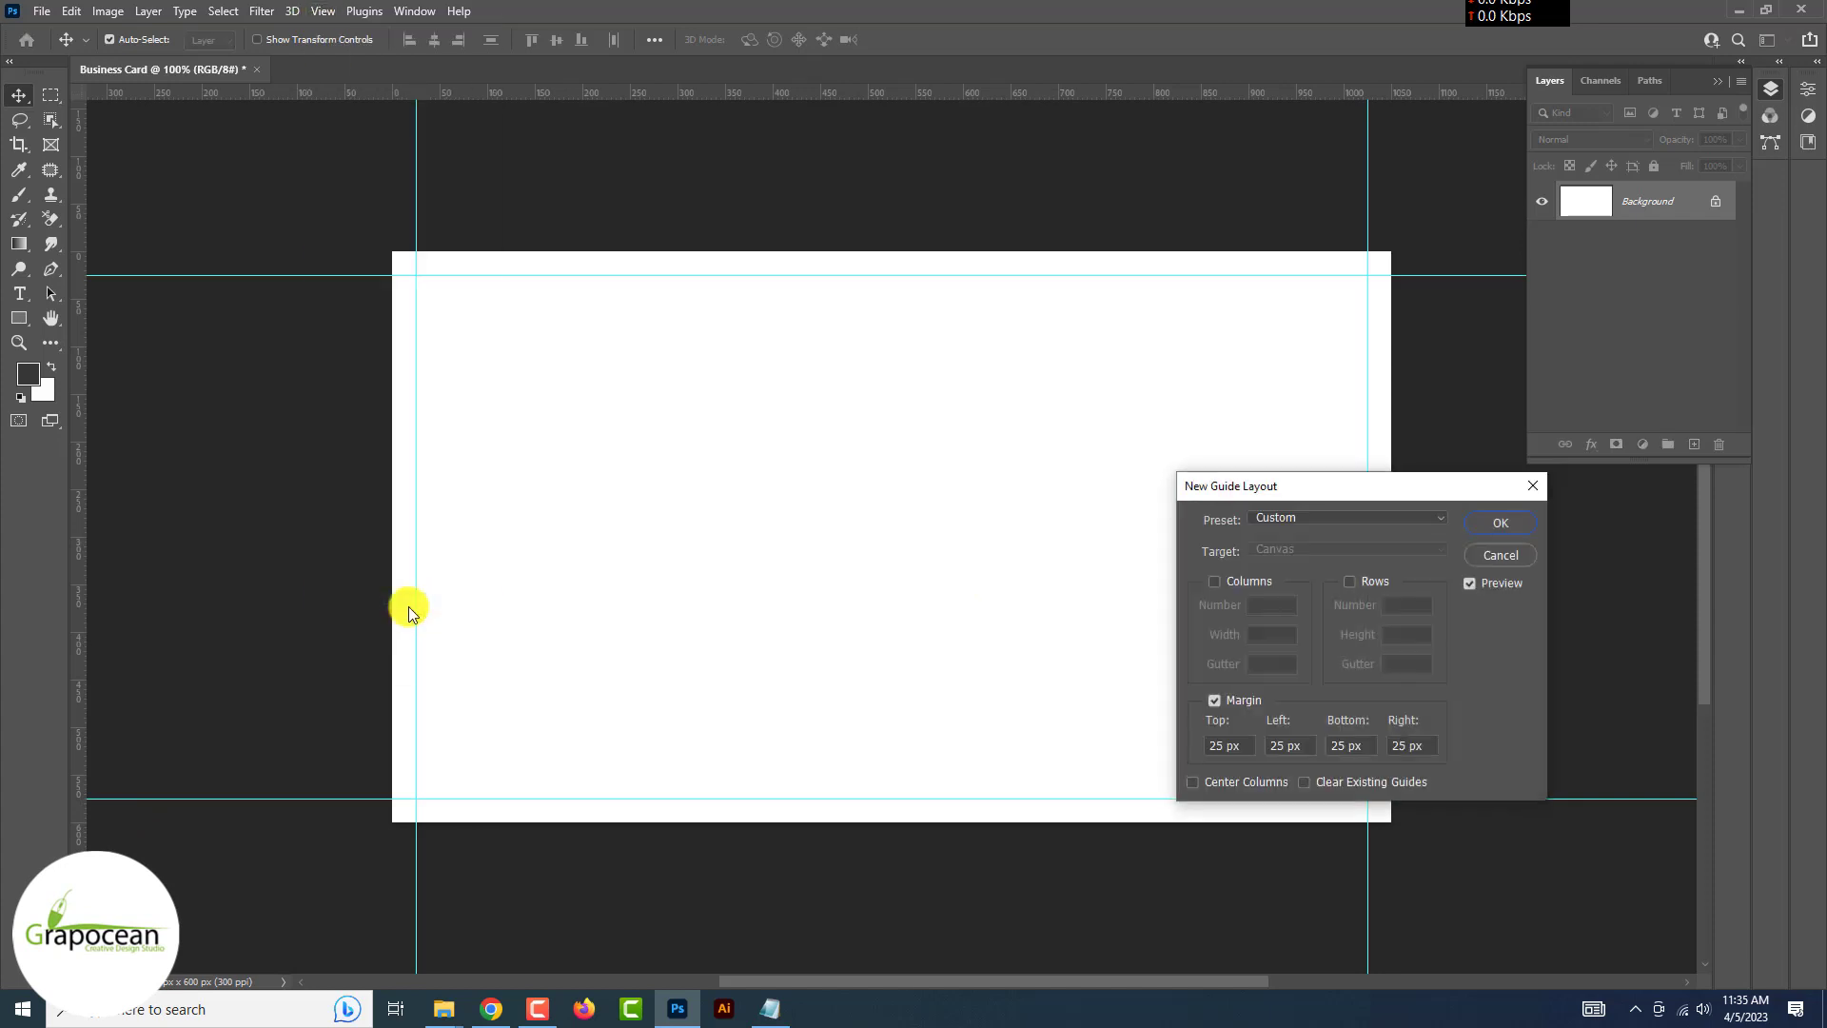
triple_click(1237, 742)
text(50)
key(Tab)
text(50)
key(Tab)
text(50)
key(Tab)
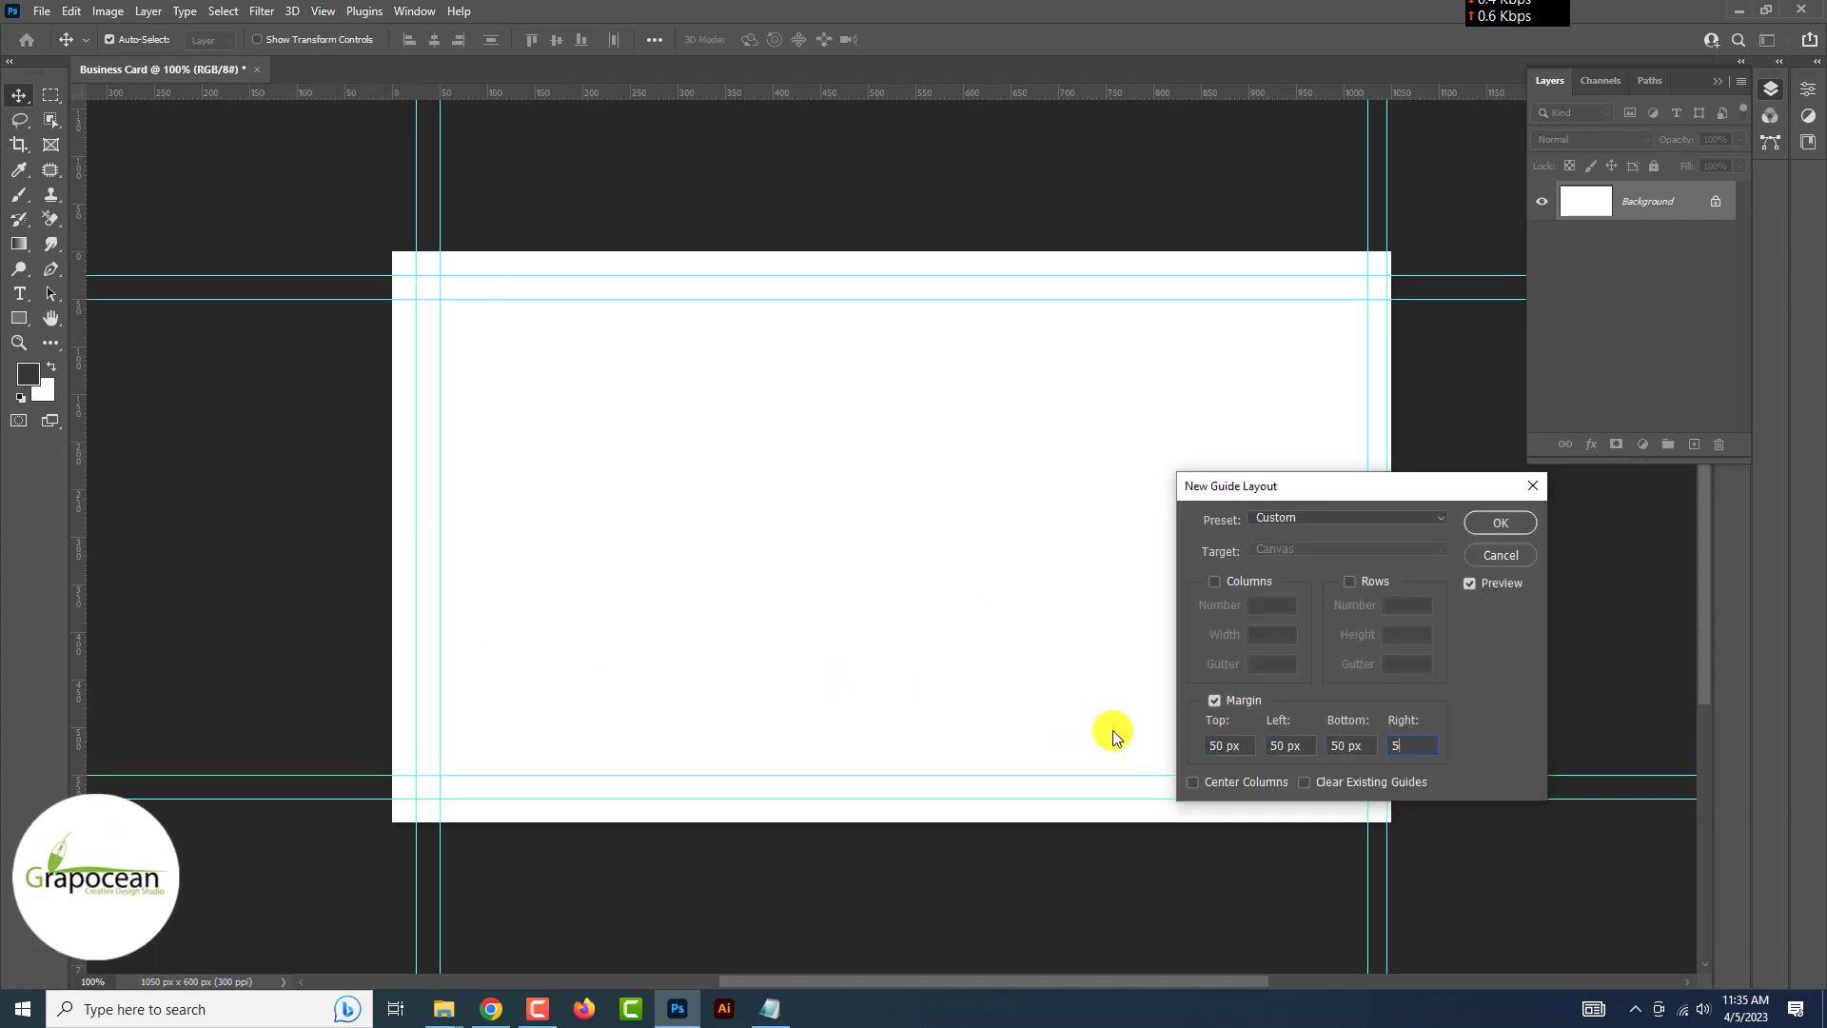
text(50)
key(Return)
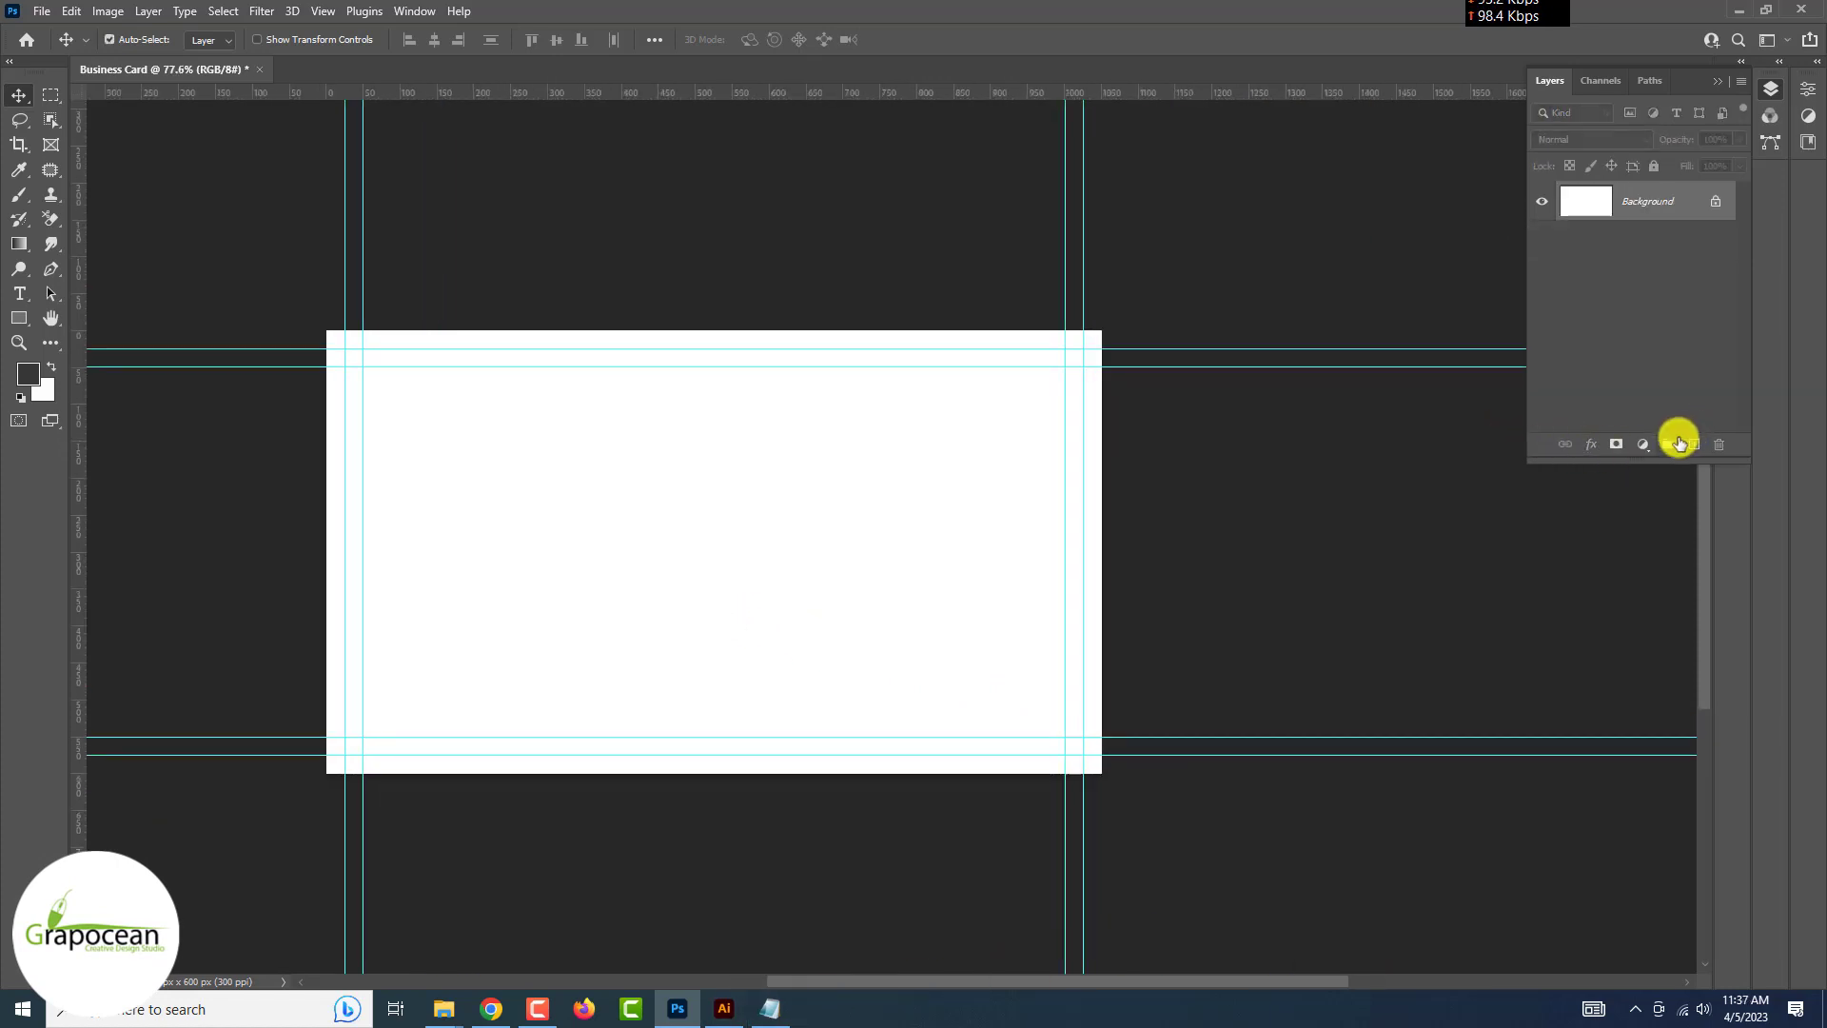
Add a Solid Color fill layer in dark navy #22242d over the white background
click(1643, 444)
click(1649, 462)
click(1617, 644)
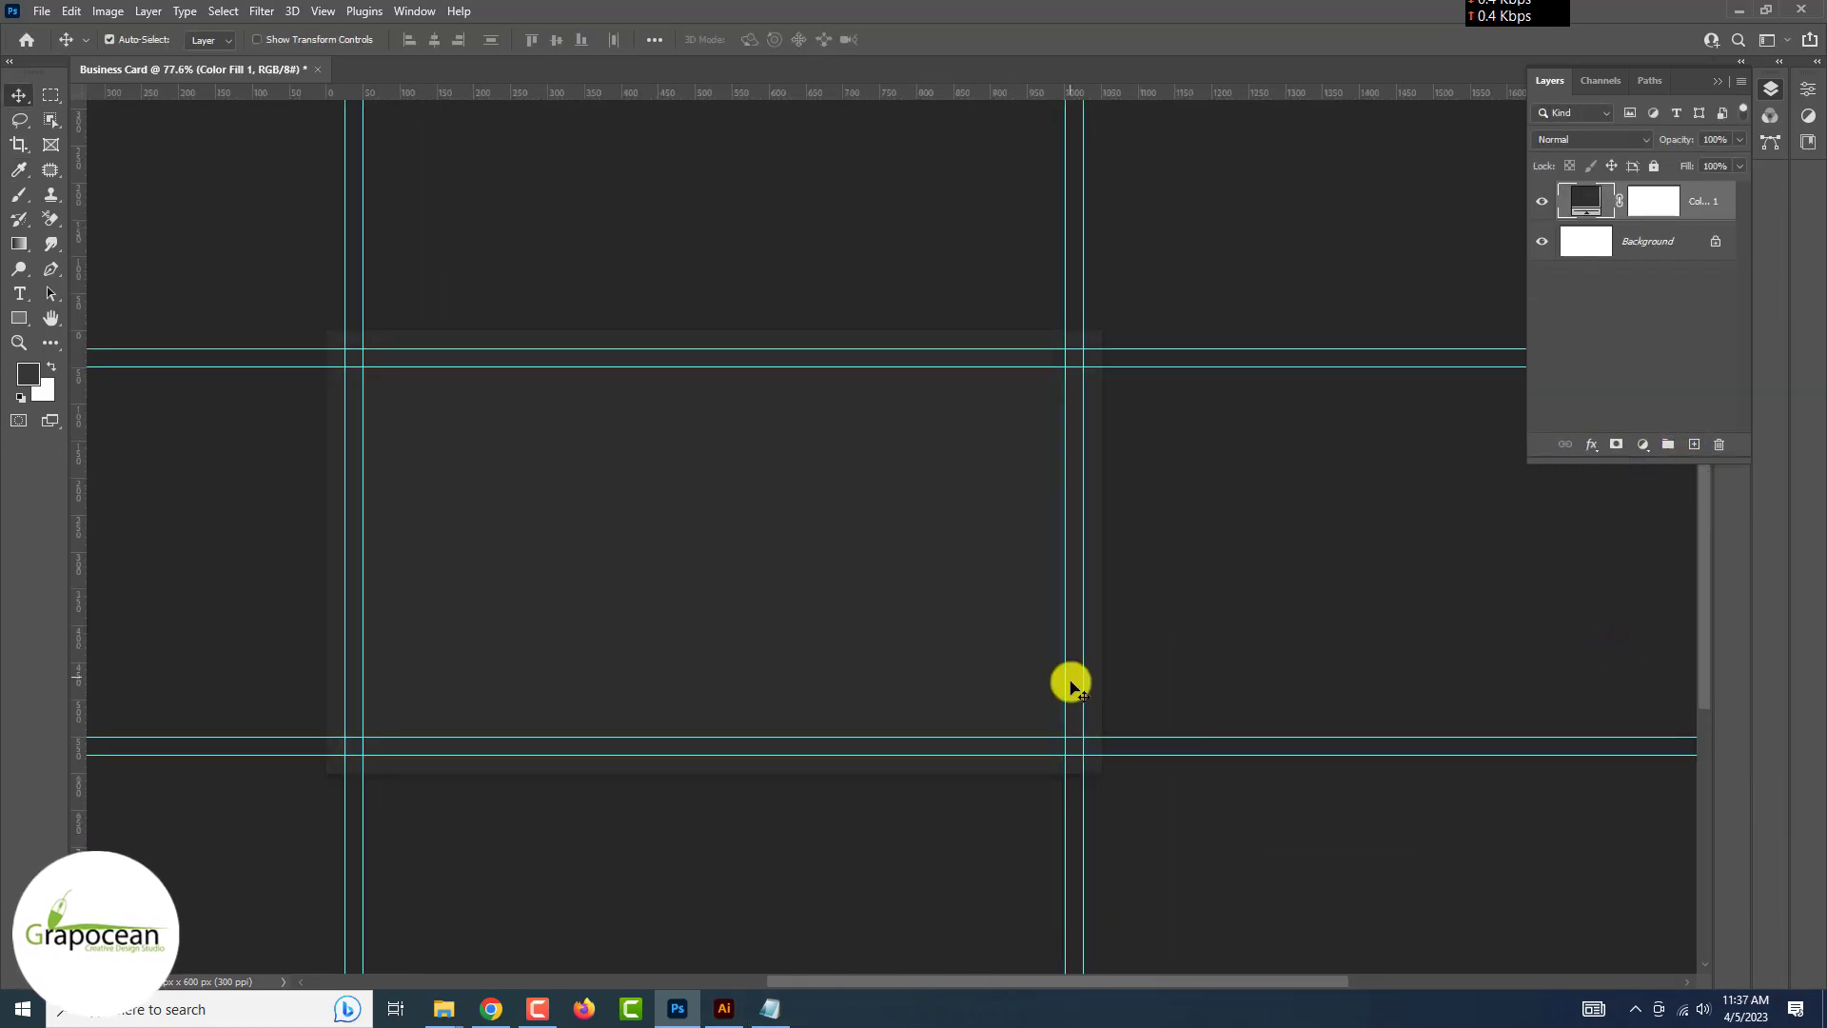
double_click(1591, 197)
click(1466, 851)
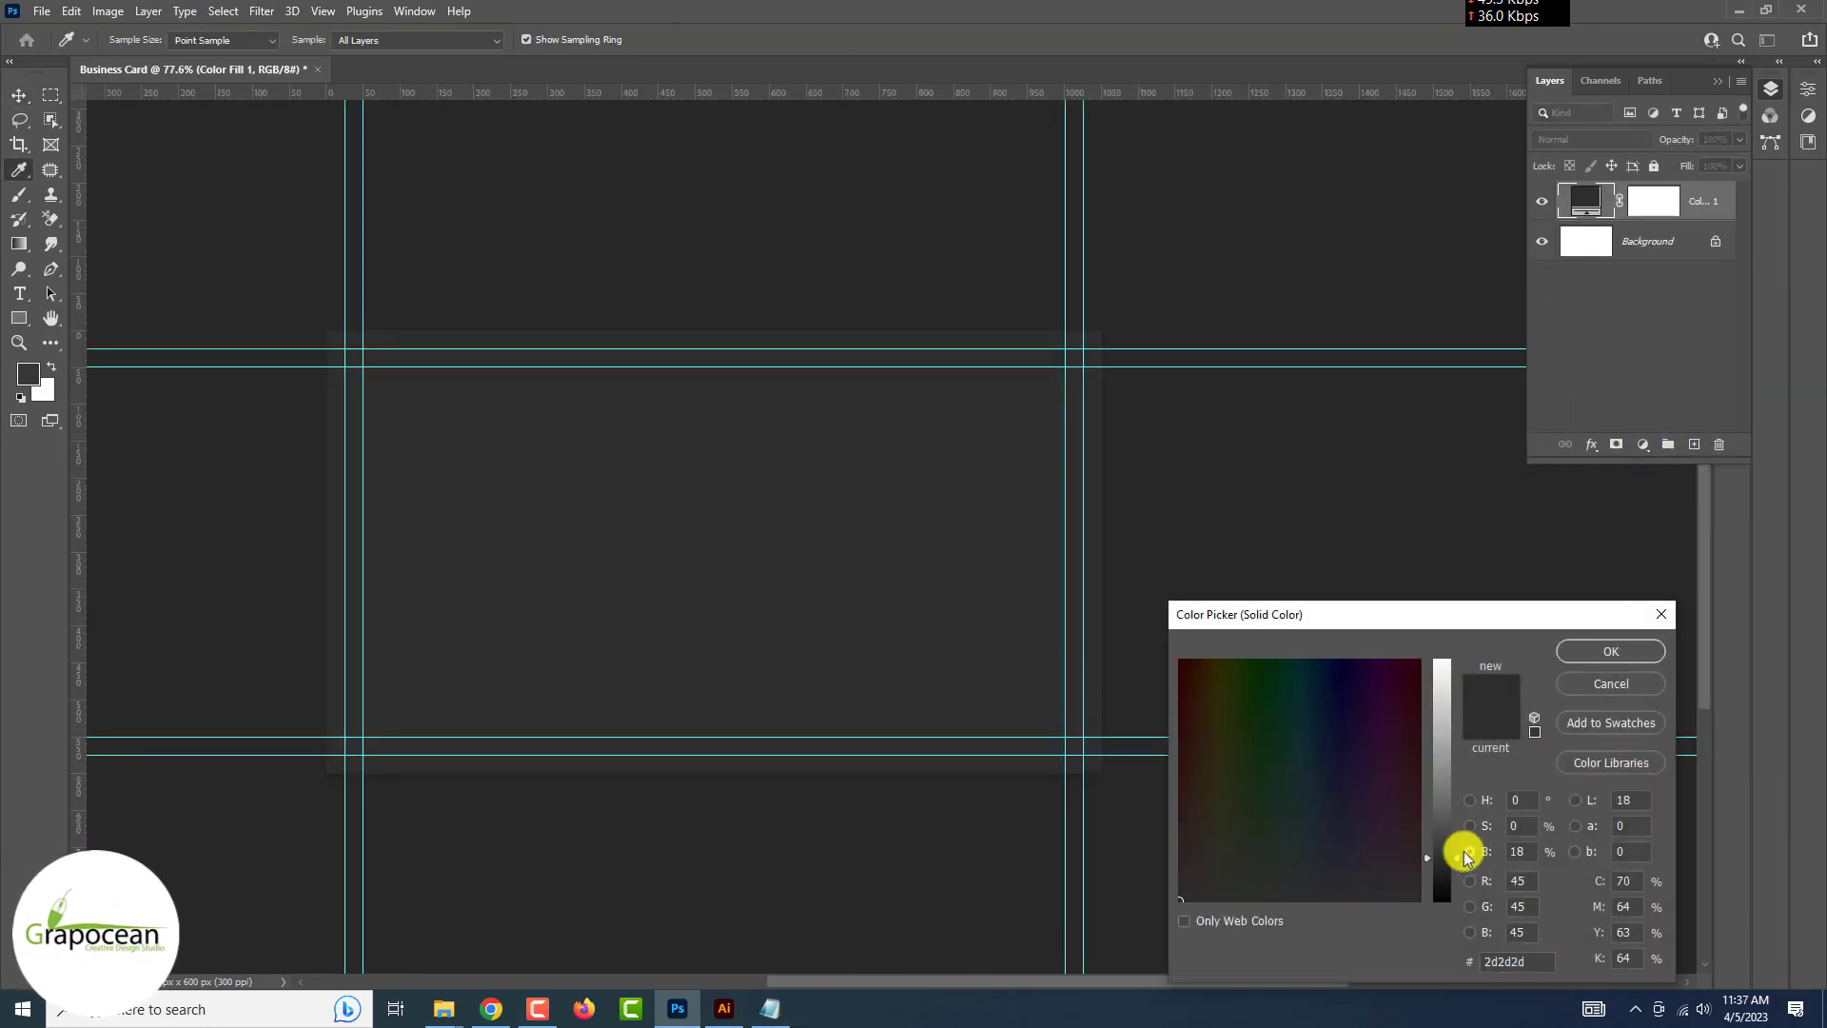
click(1335, 826)
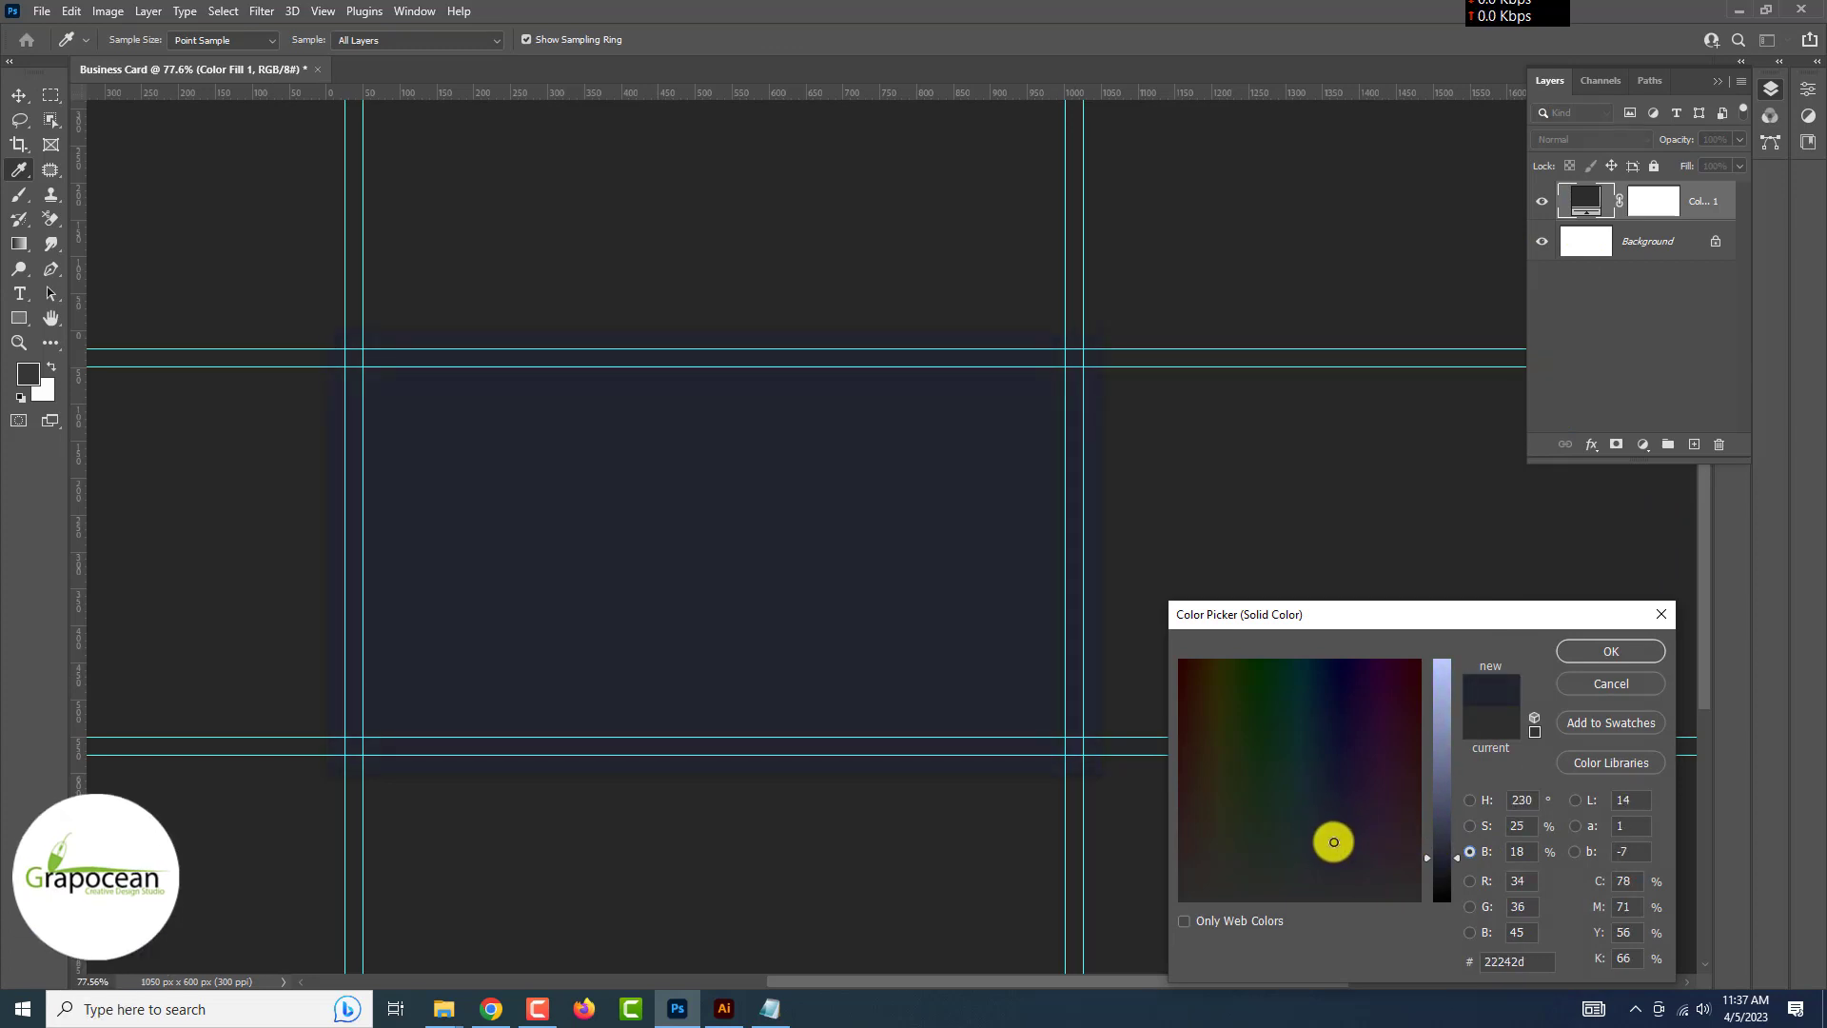
click(1617, 651)
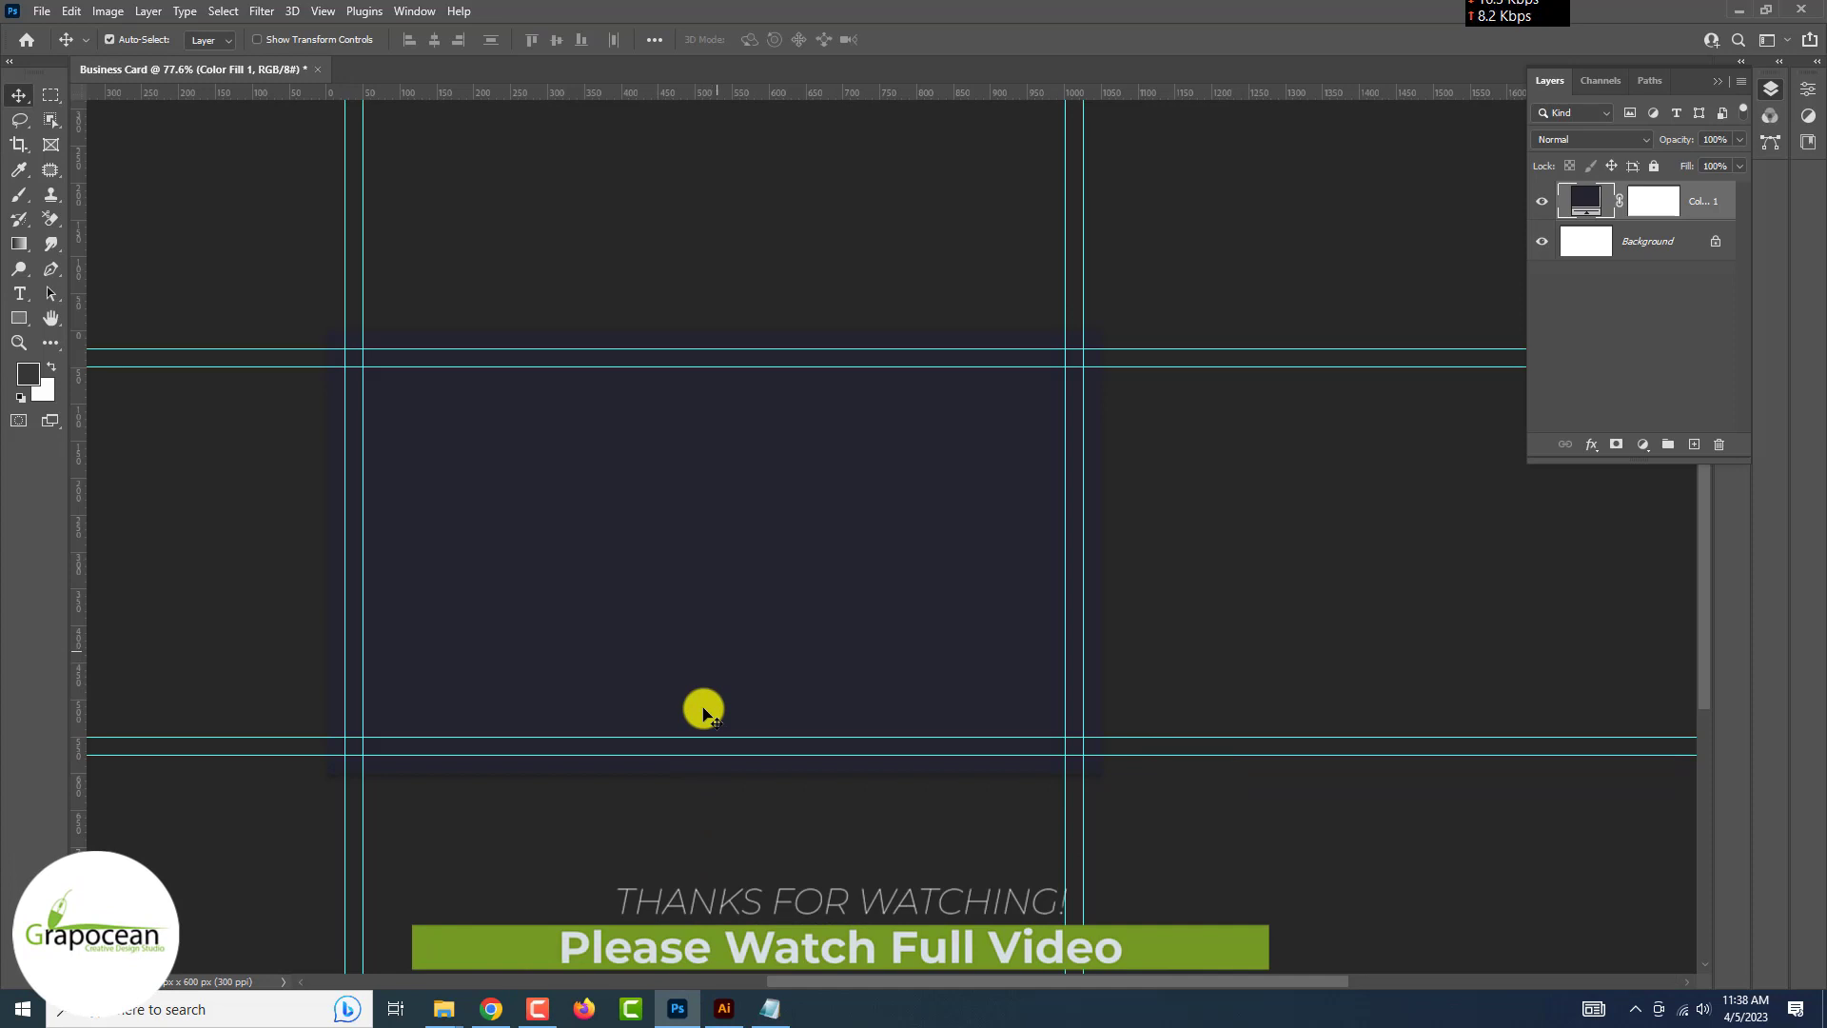
scroll(703, 708, up, 5)
scroll(703, 708, down, 6)
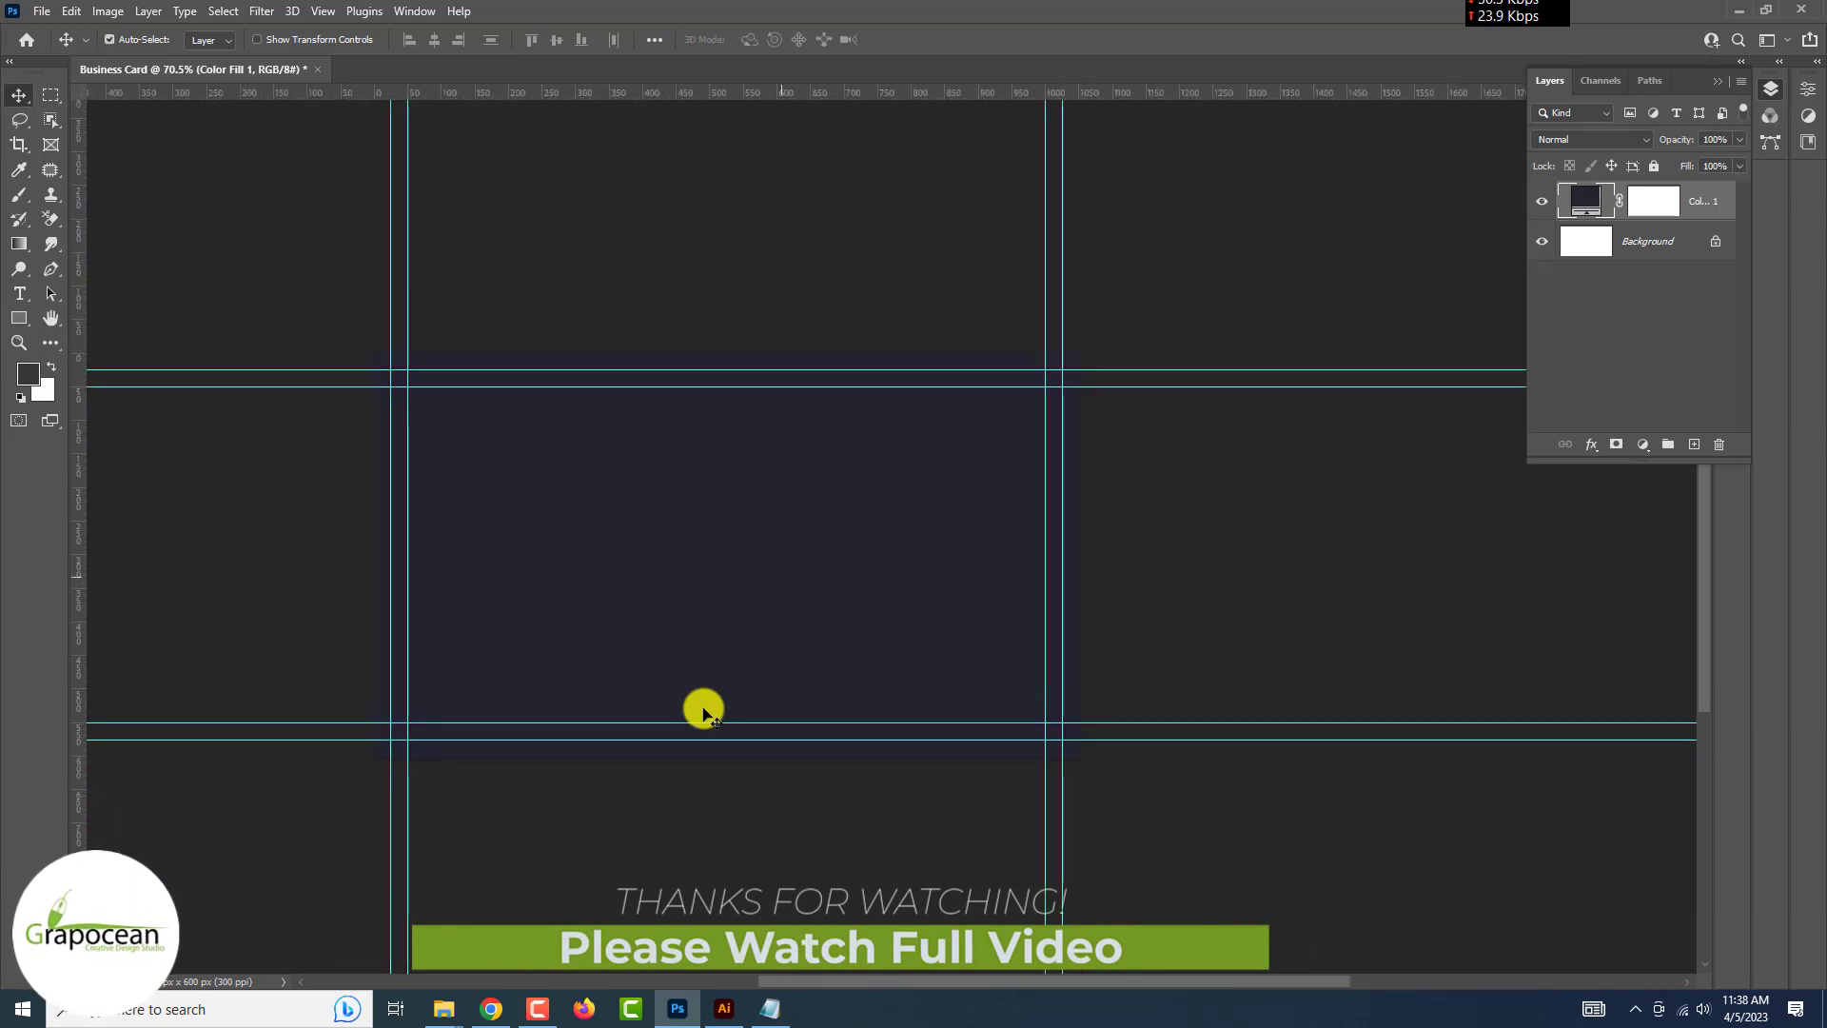
Convert the navy fill to a smart object and apply Sprayed Strokes plus low-amount Film Grain
click(255, 17)
click(316, 120)
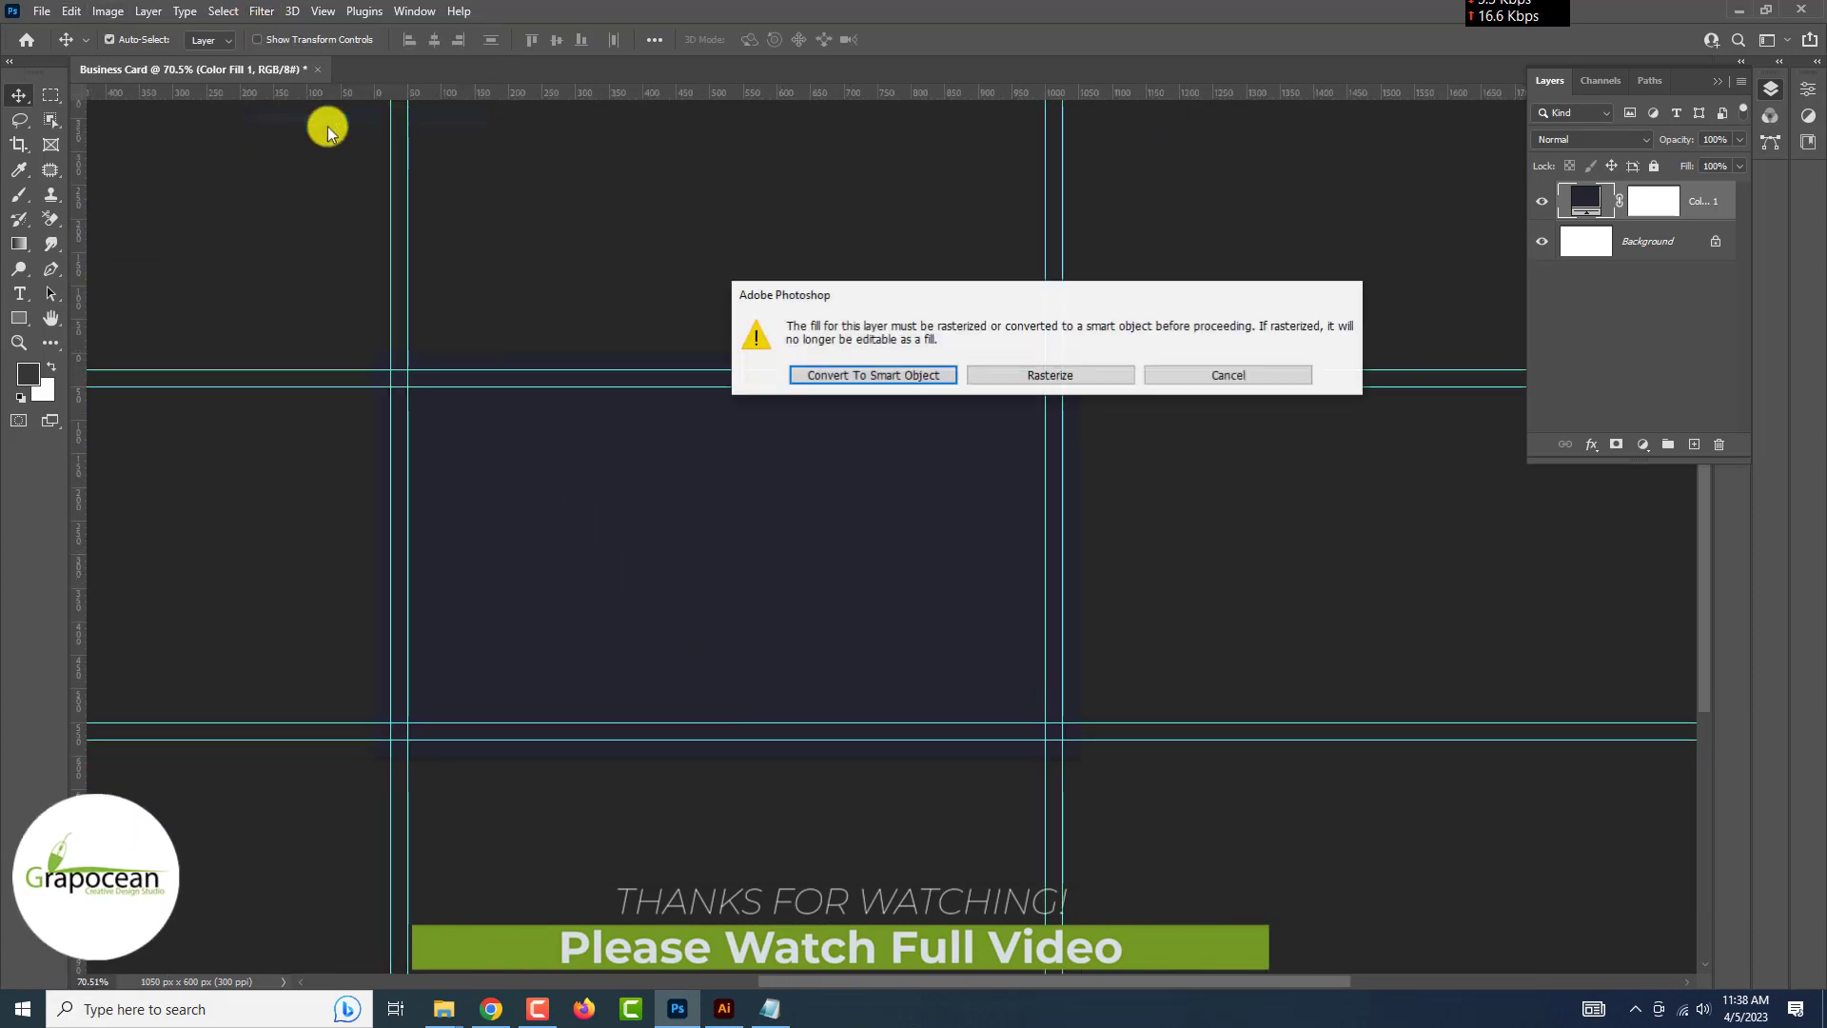
click(892, 373)
click(1316, 71)
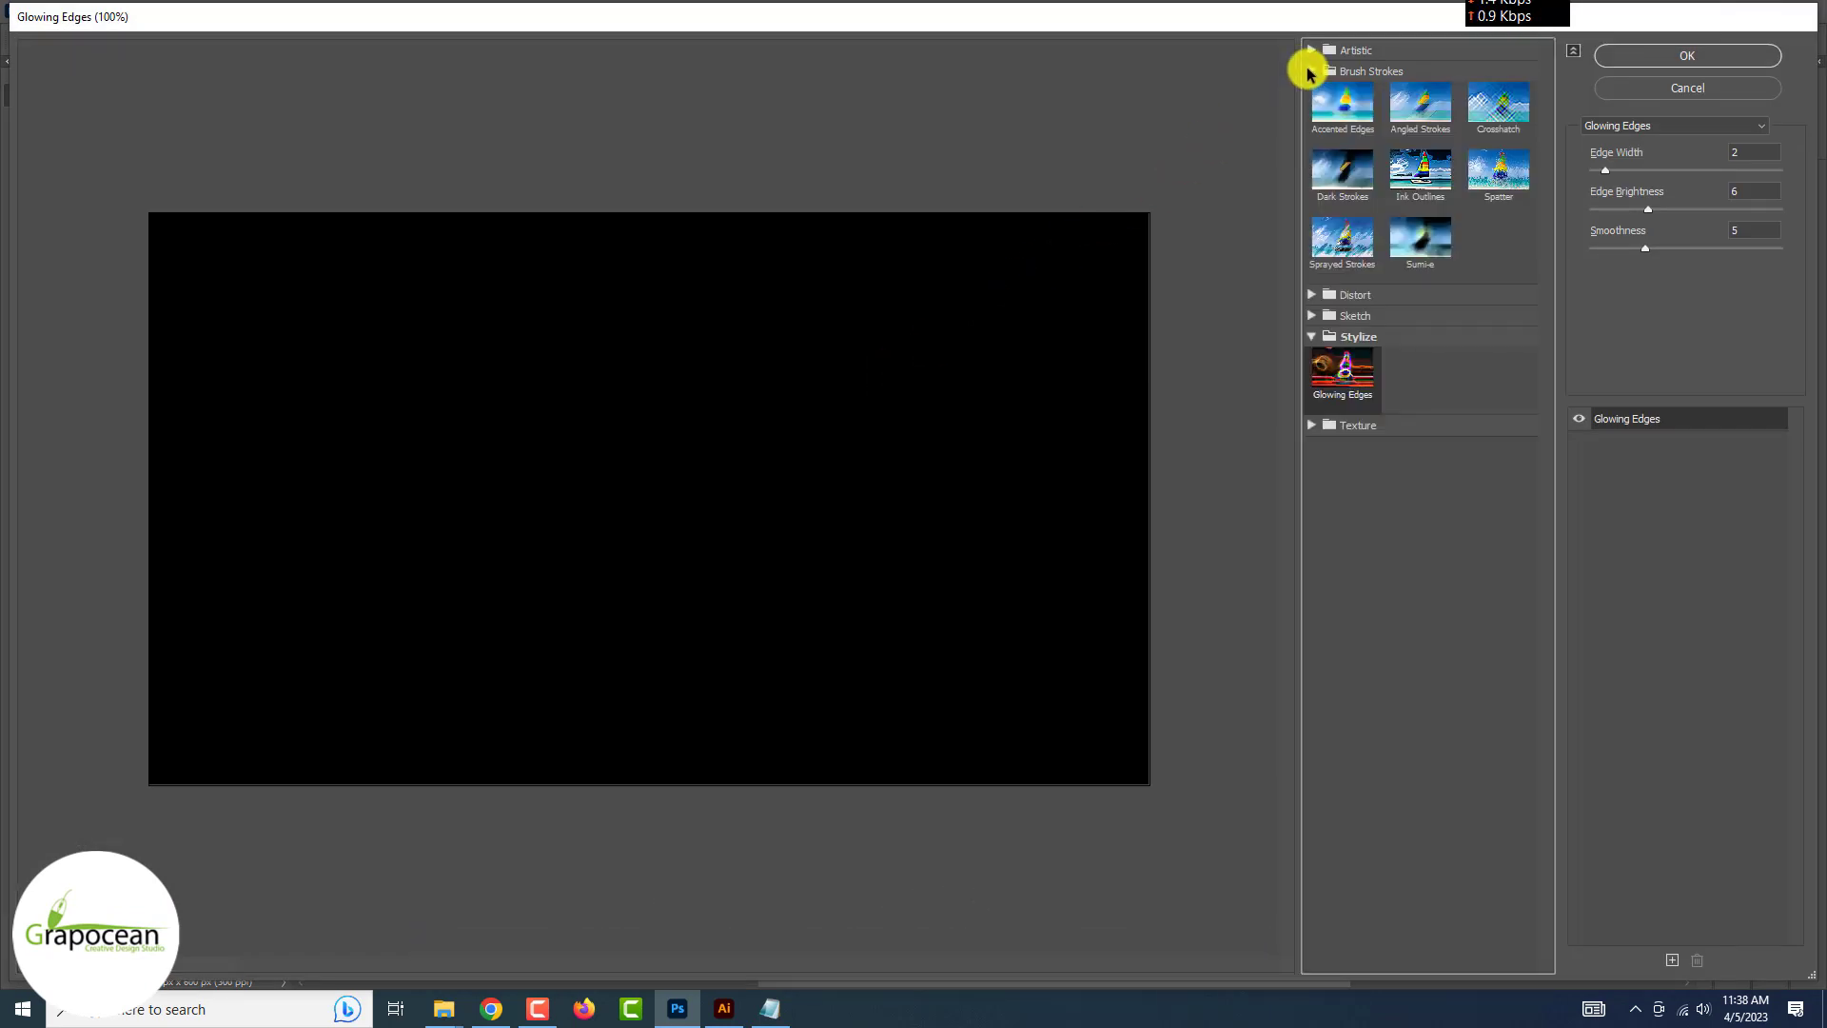
click(1490, 171)
click(1343, 242)
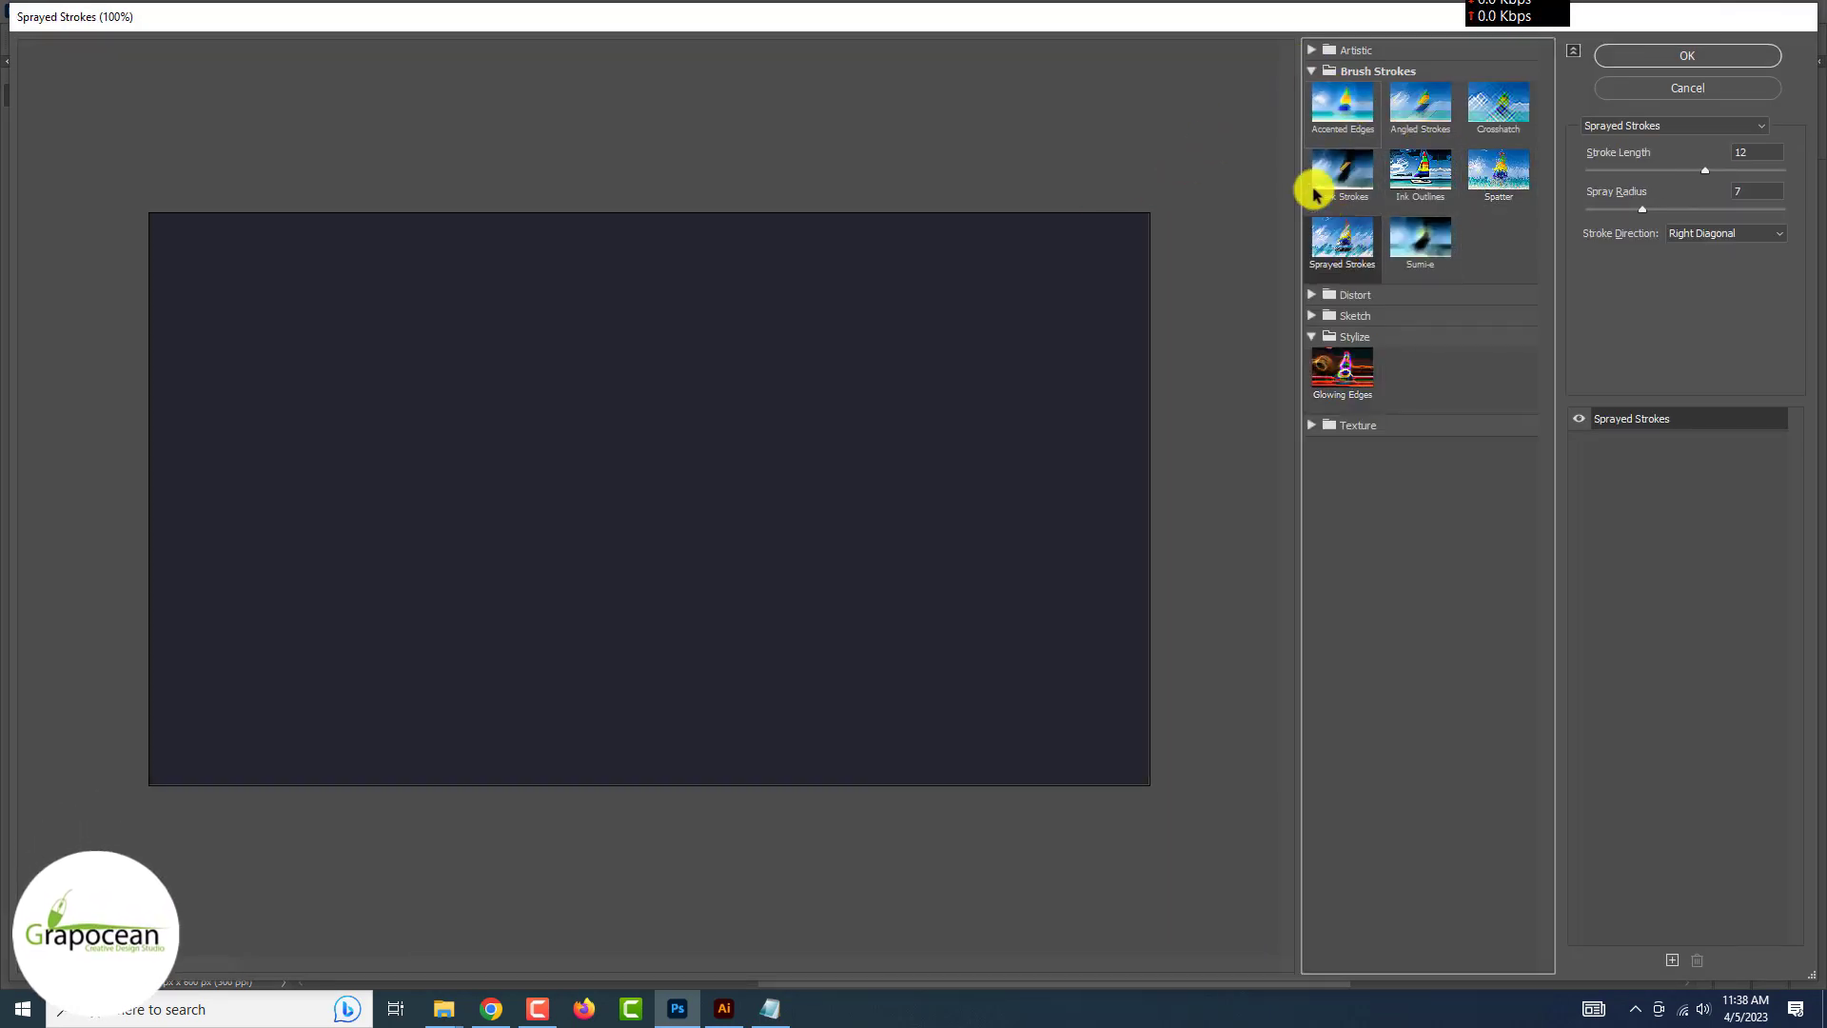
click(1315, 54)
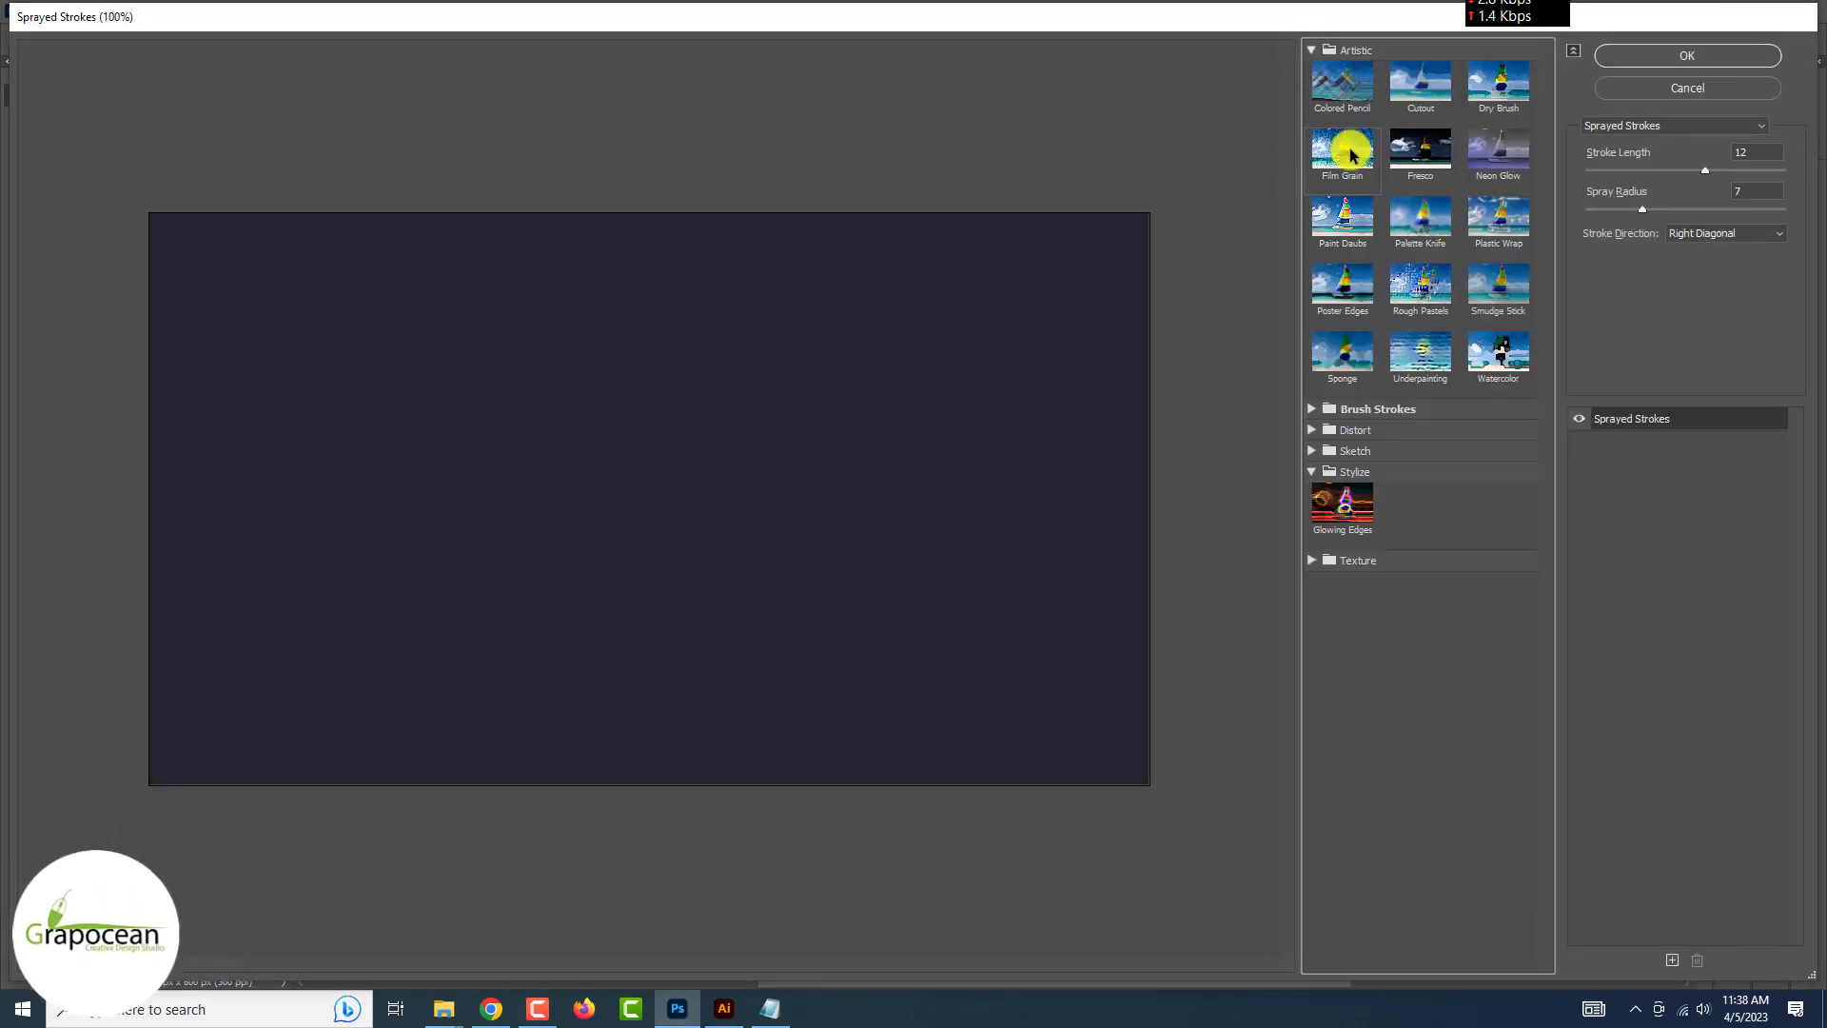
click(1344, 150)
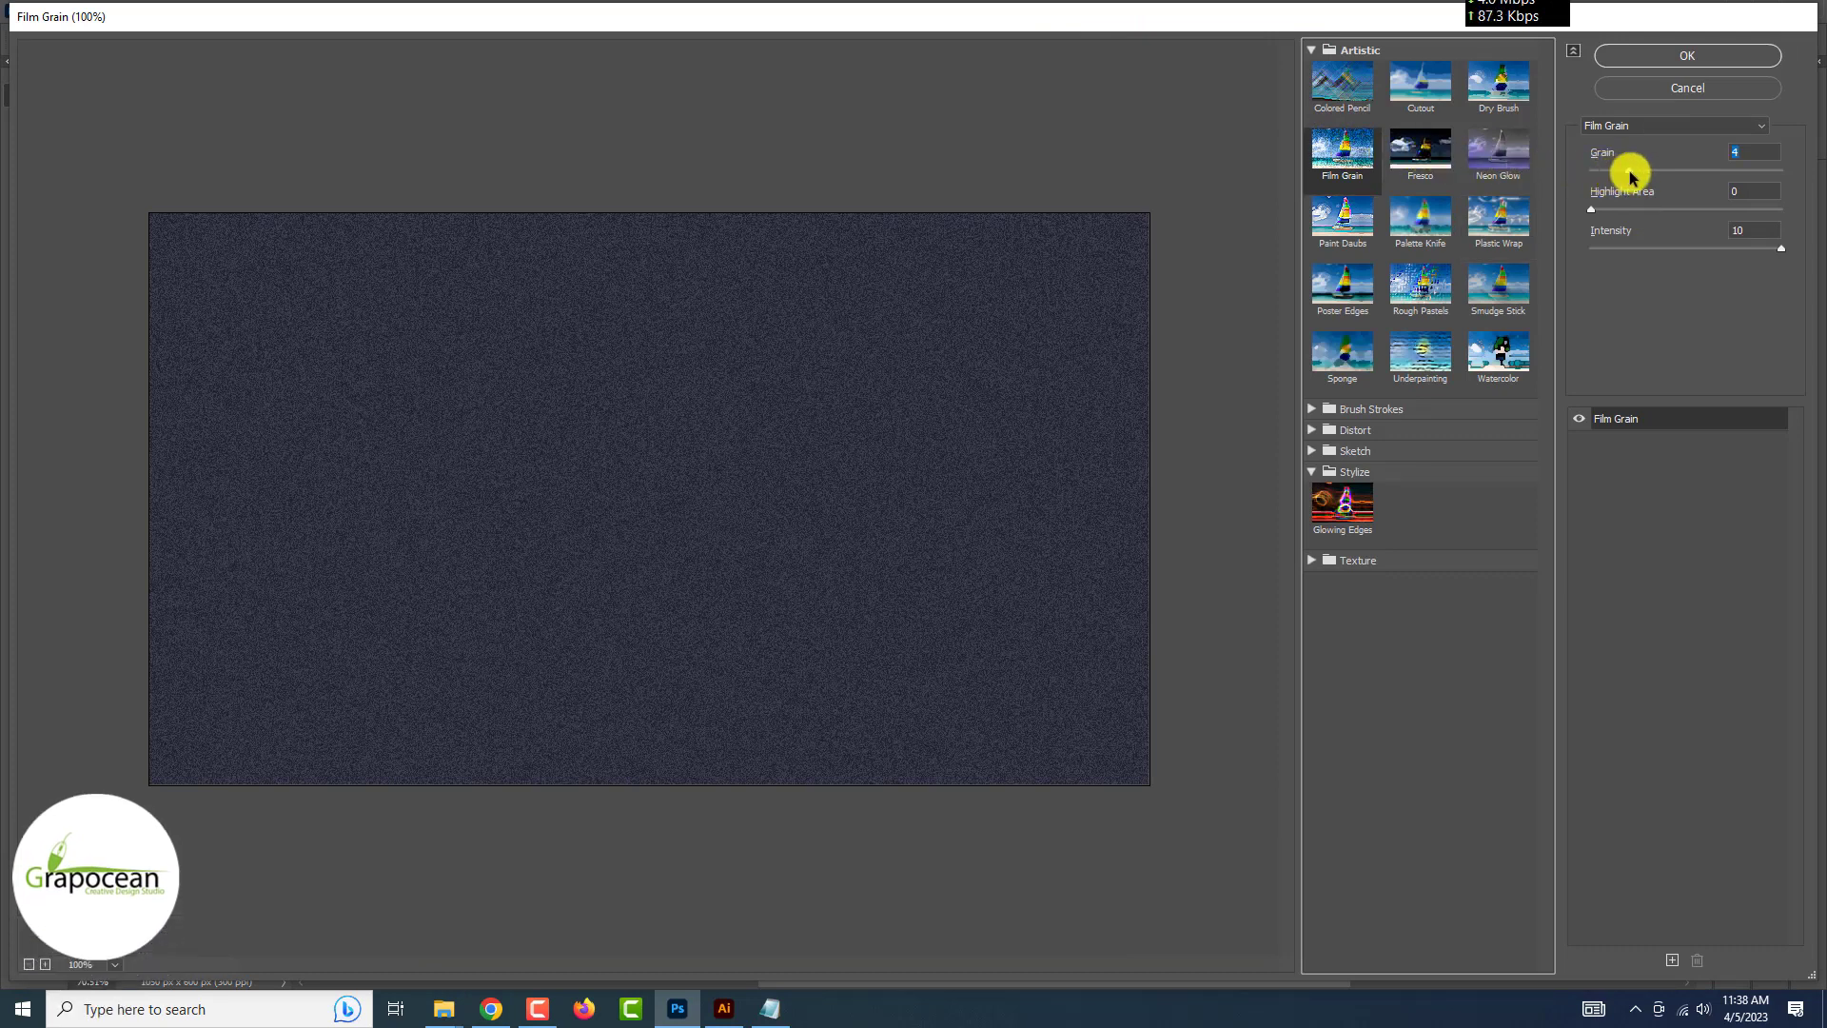
drag(1628, 170, 1613, 171)
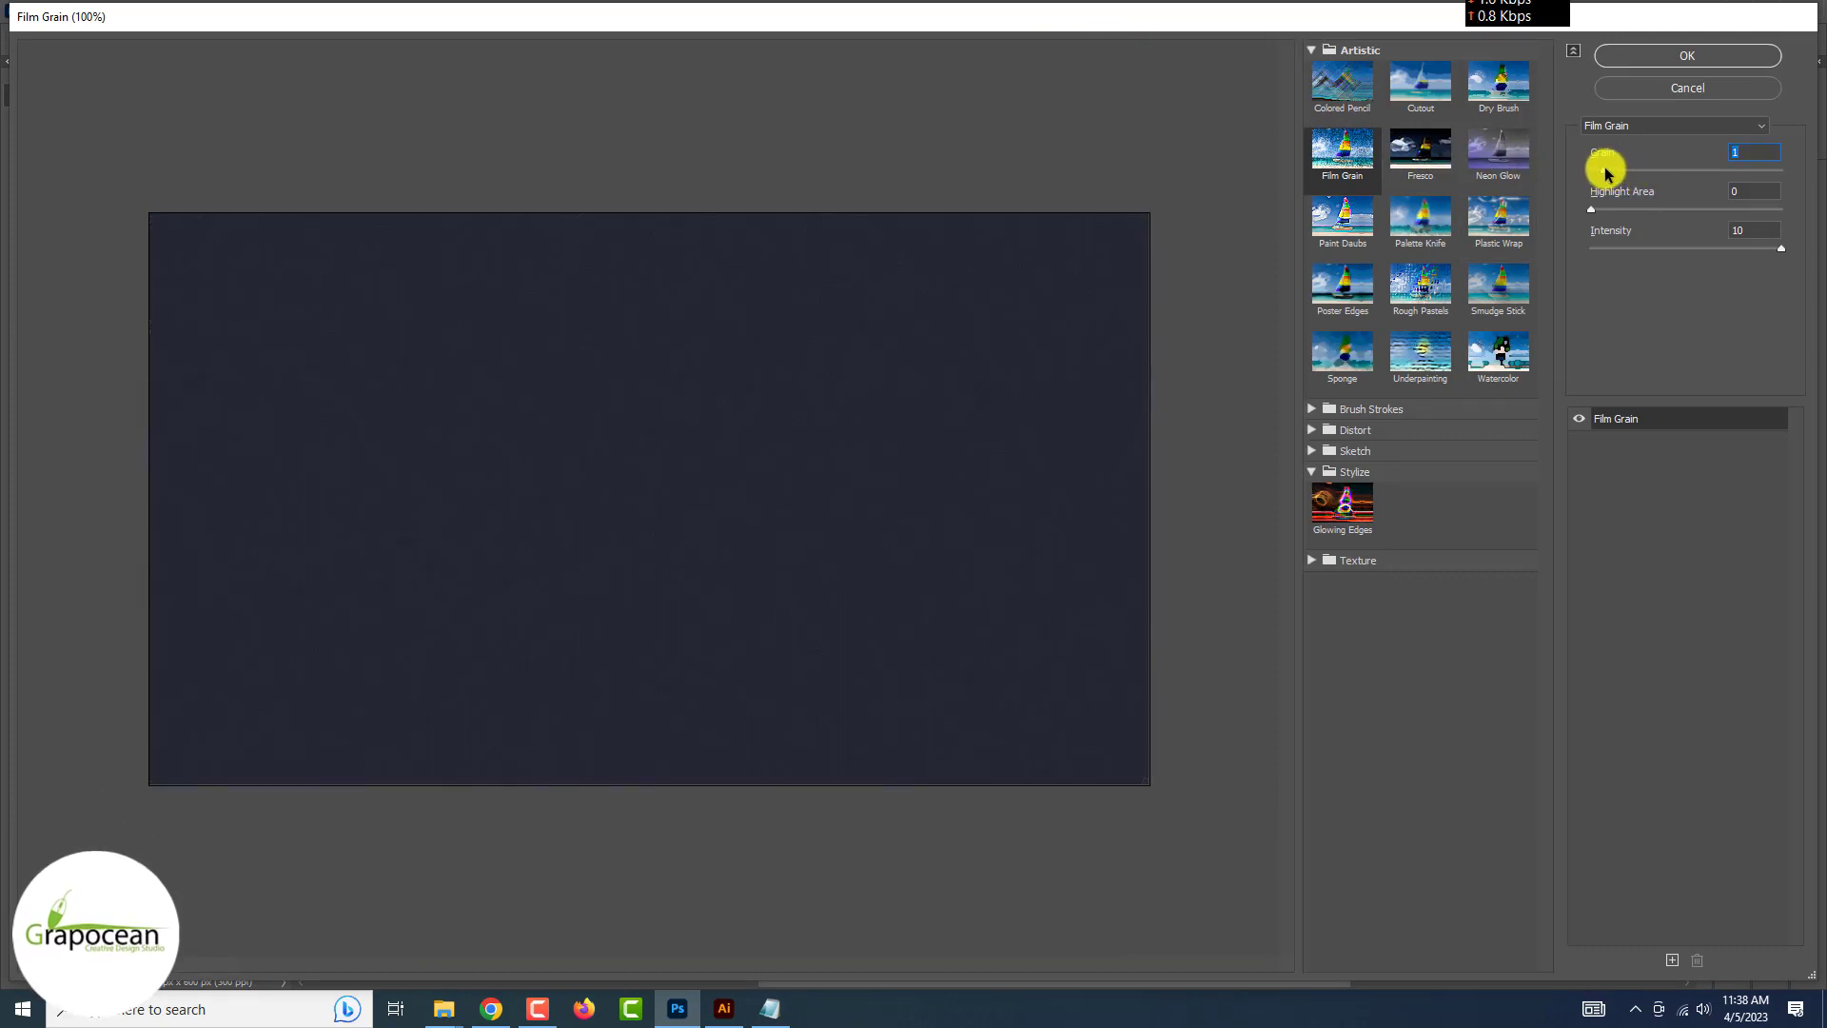
click(1686, 56)
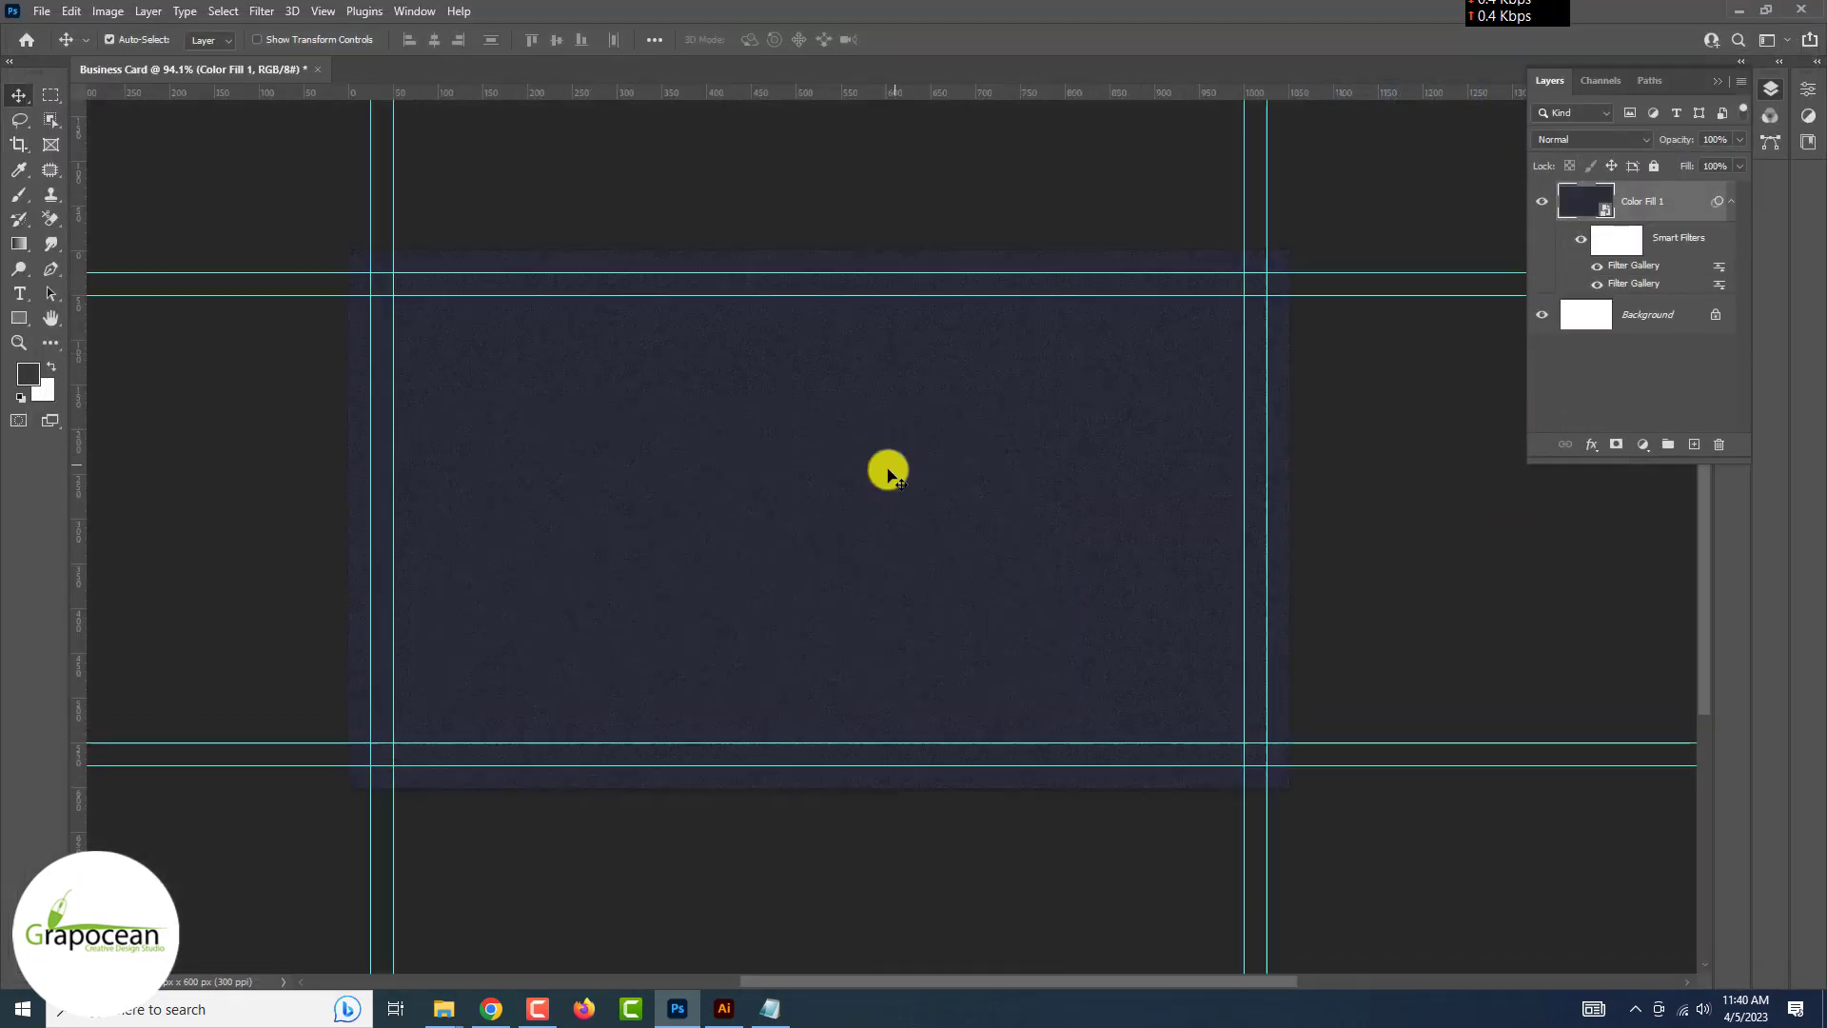
Draw a large rectangle over the card's right side filled with near-black #0f1010
click(20, 318)
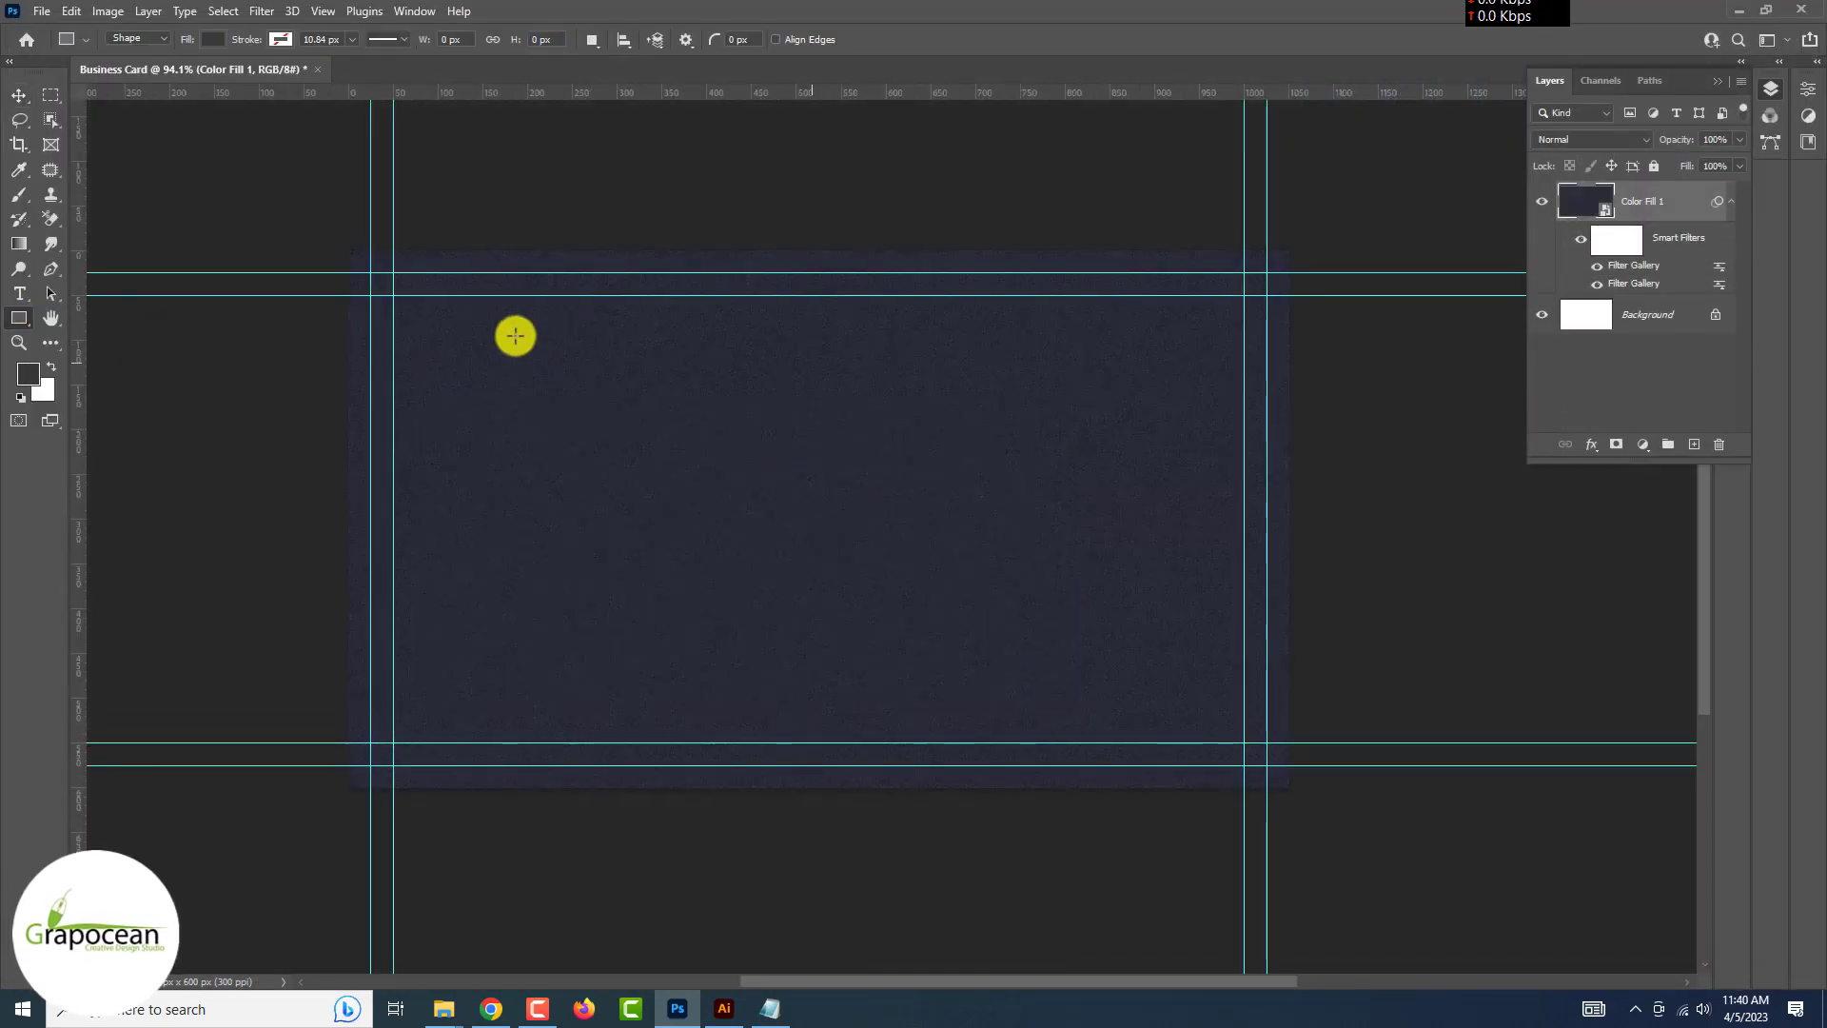
drag(826, 382, 1323, 690)
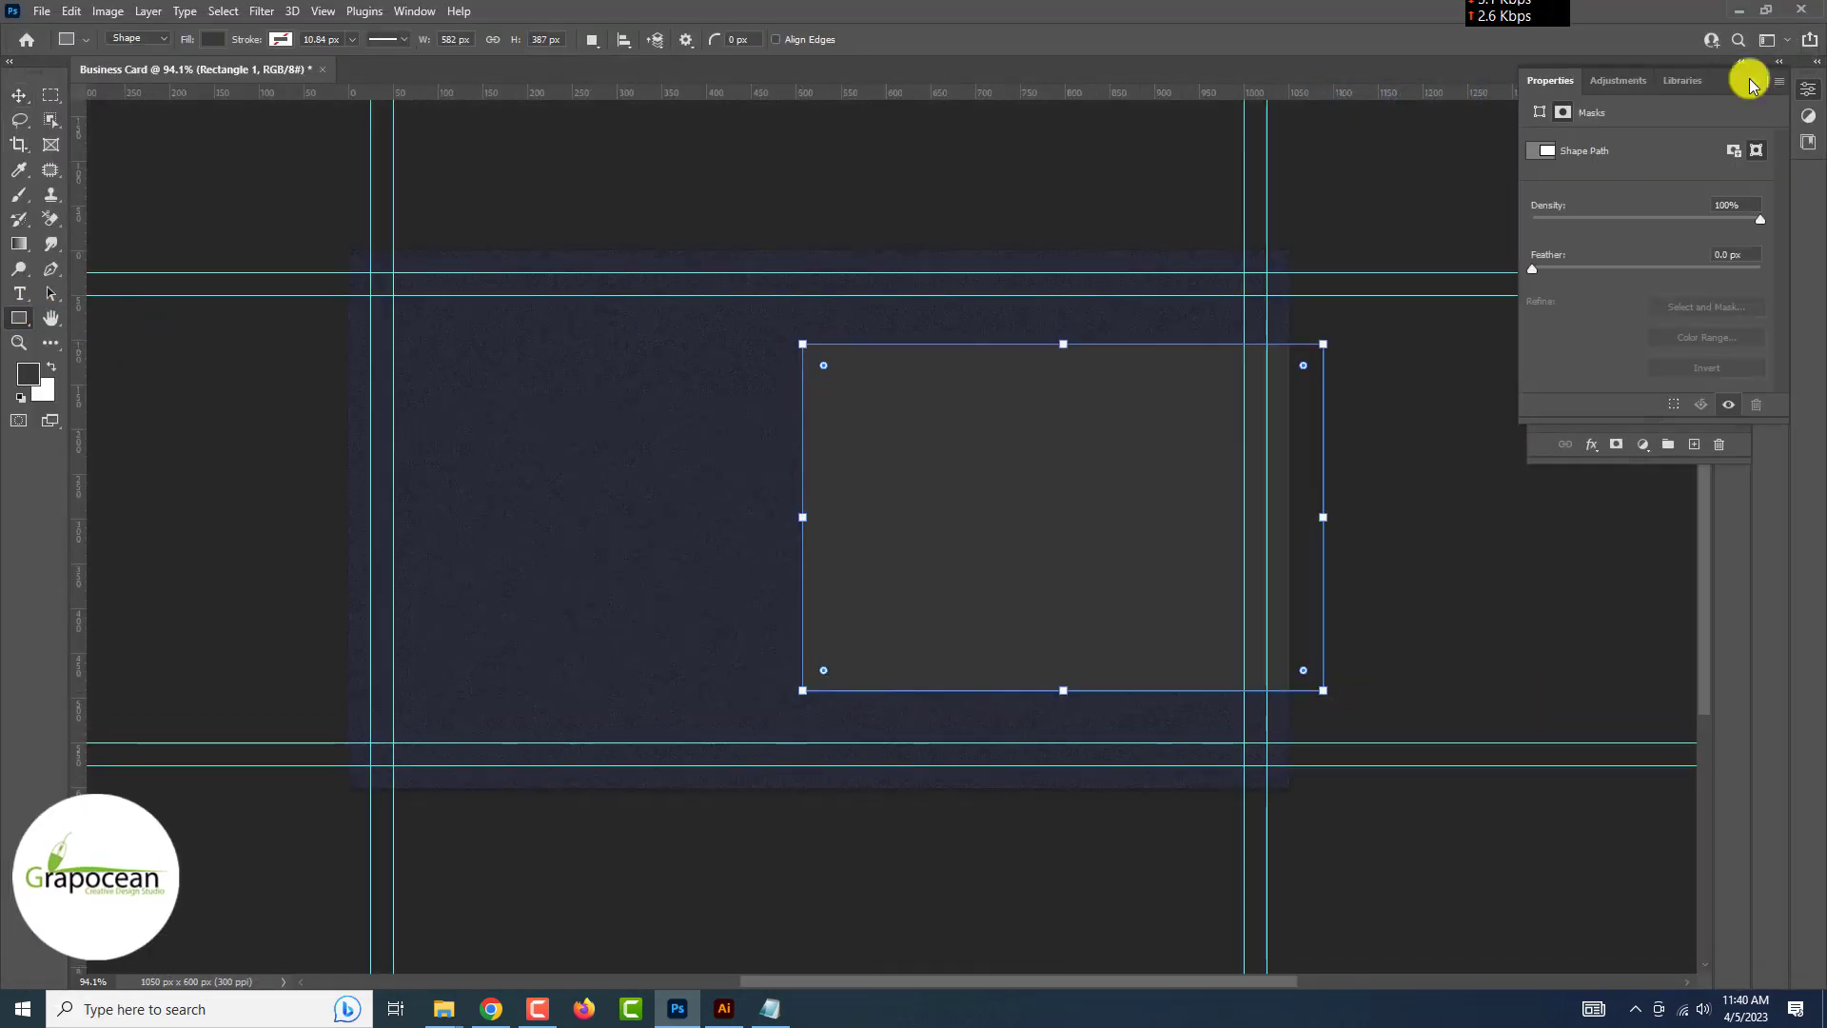
click(1770, 88)
double_click(1586, 201)
text(0f1010)
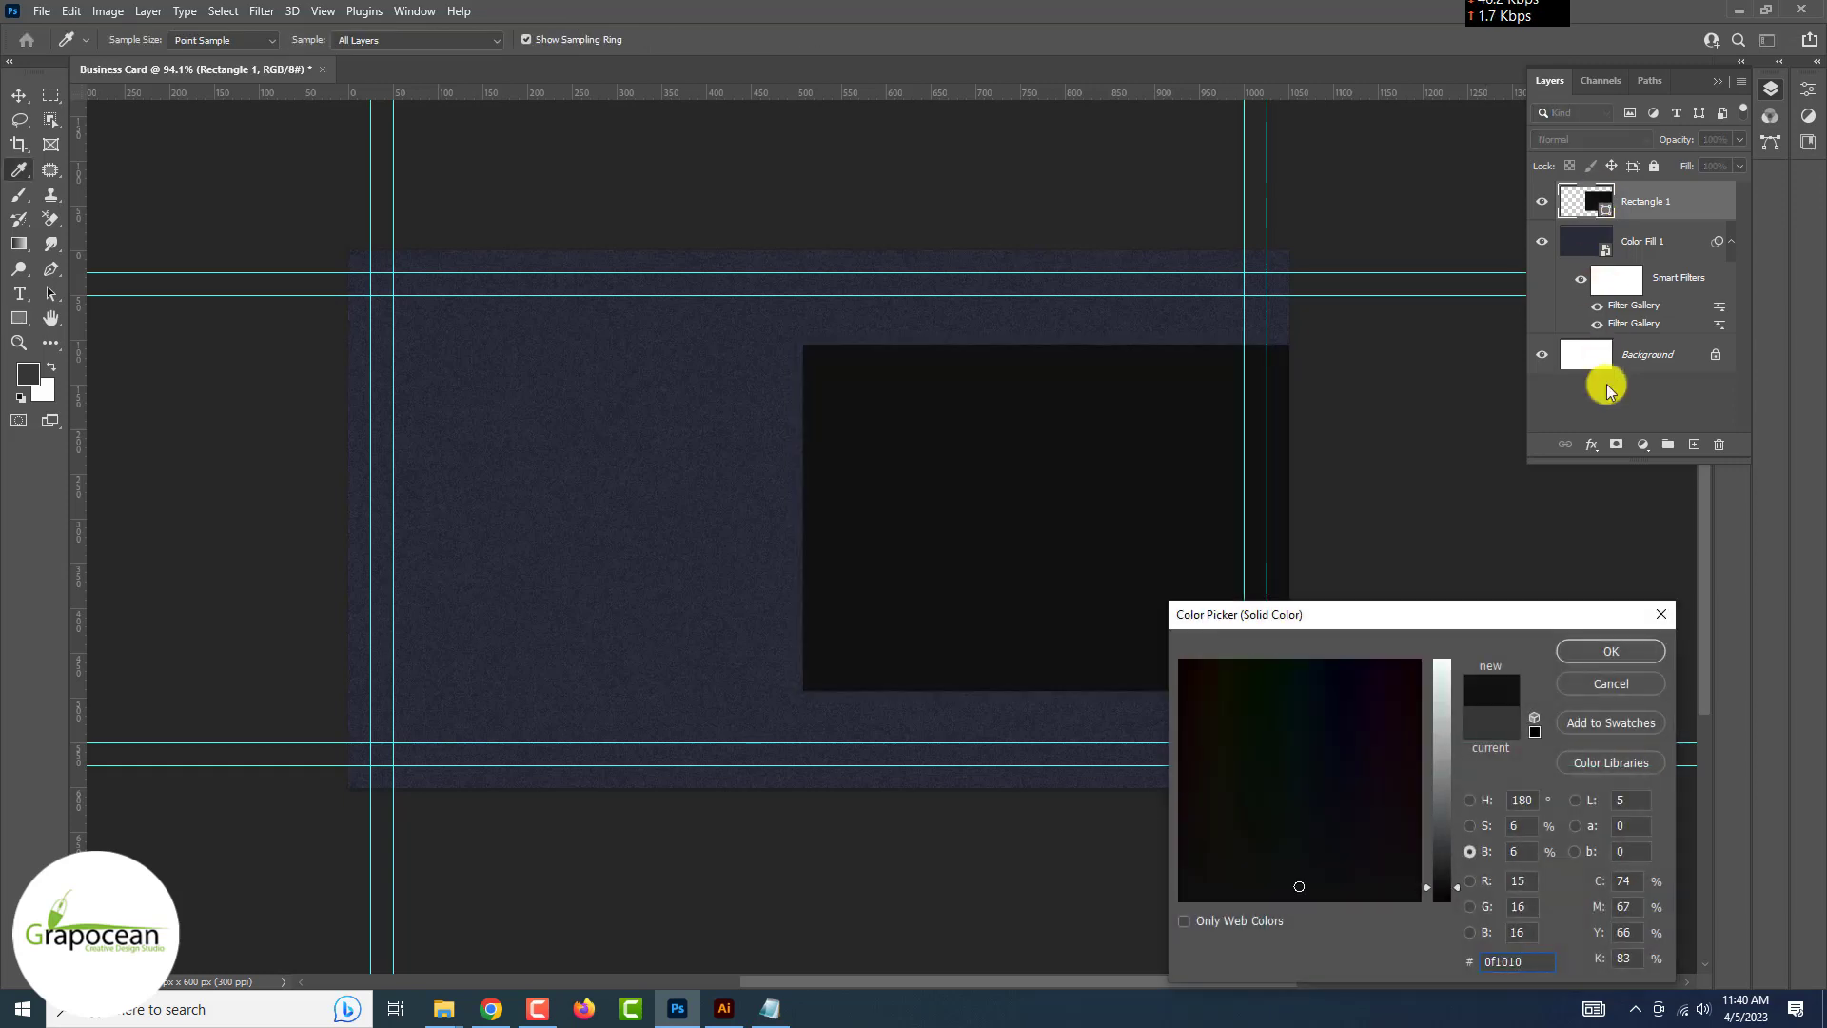
click(1611, 653)
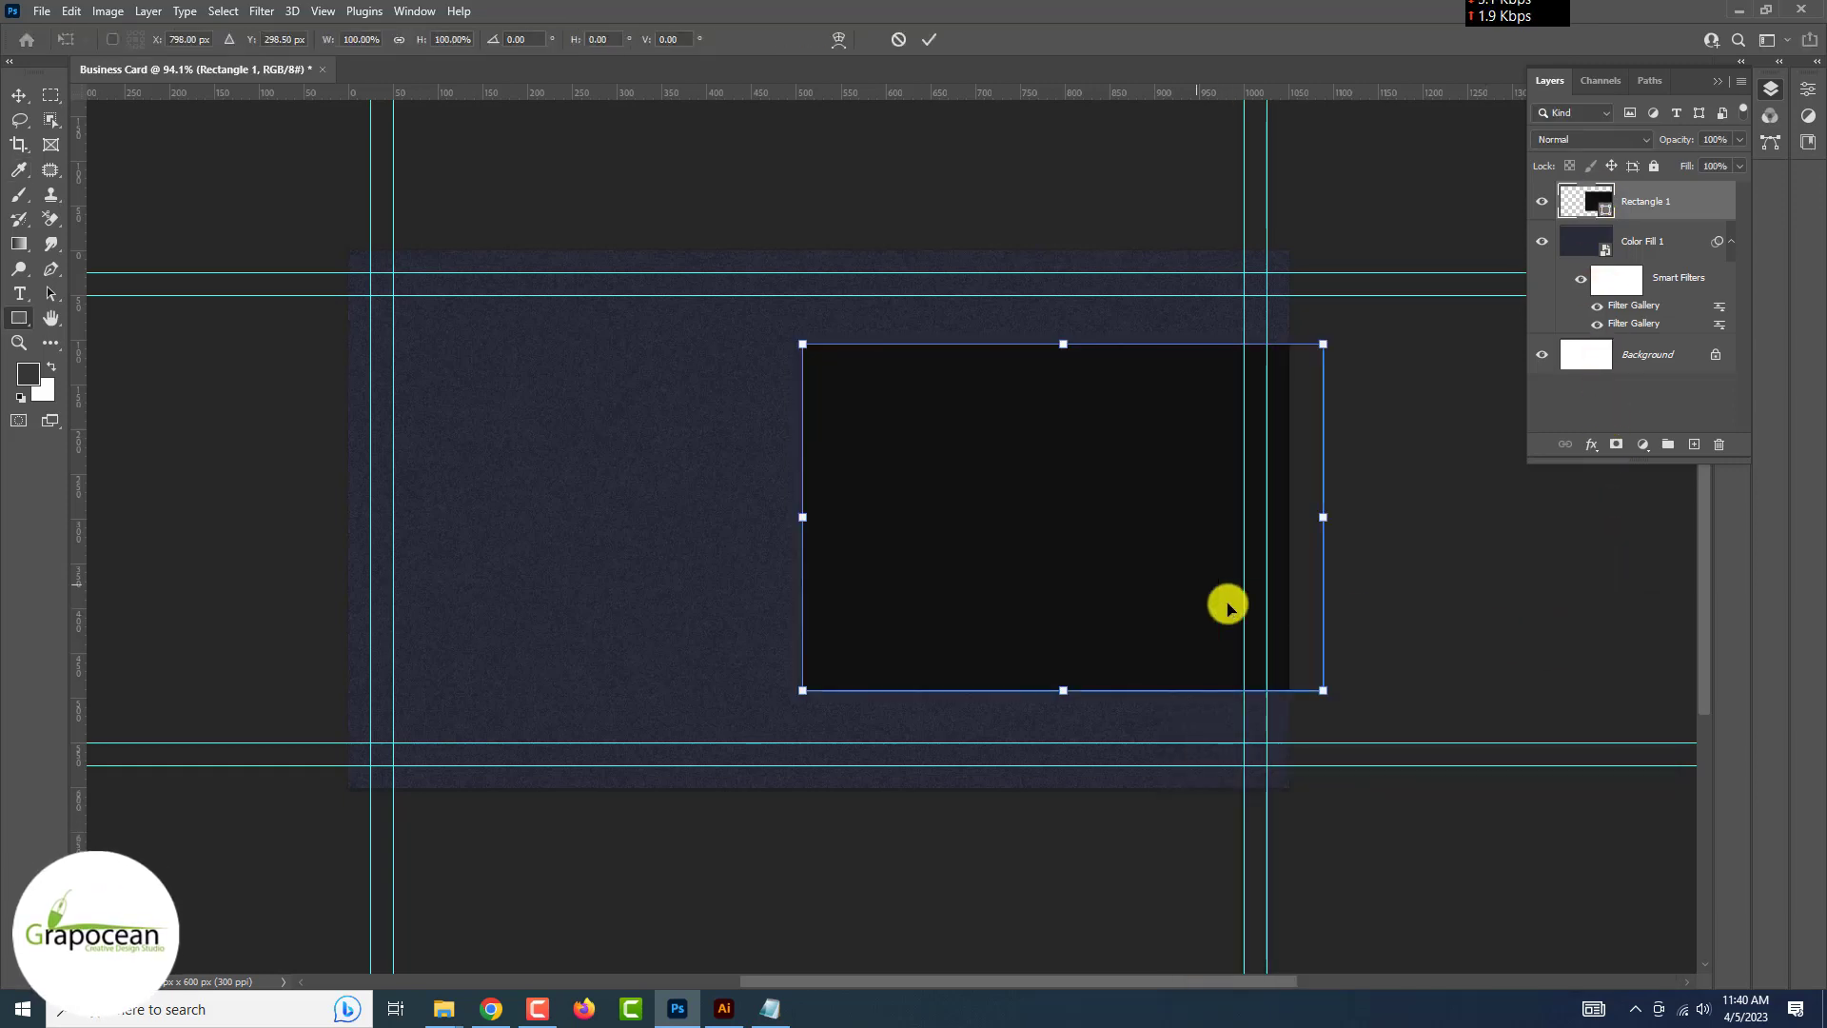
Shrink the rectangle to a small block at the right edge and copy it to the left edge
drag(802, 517, 1234, 533)
key(Return)
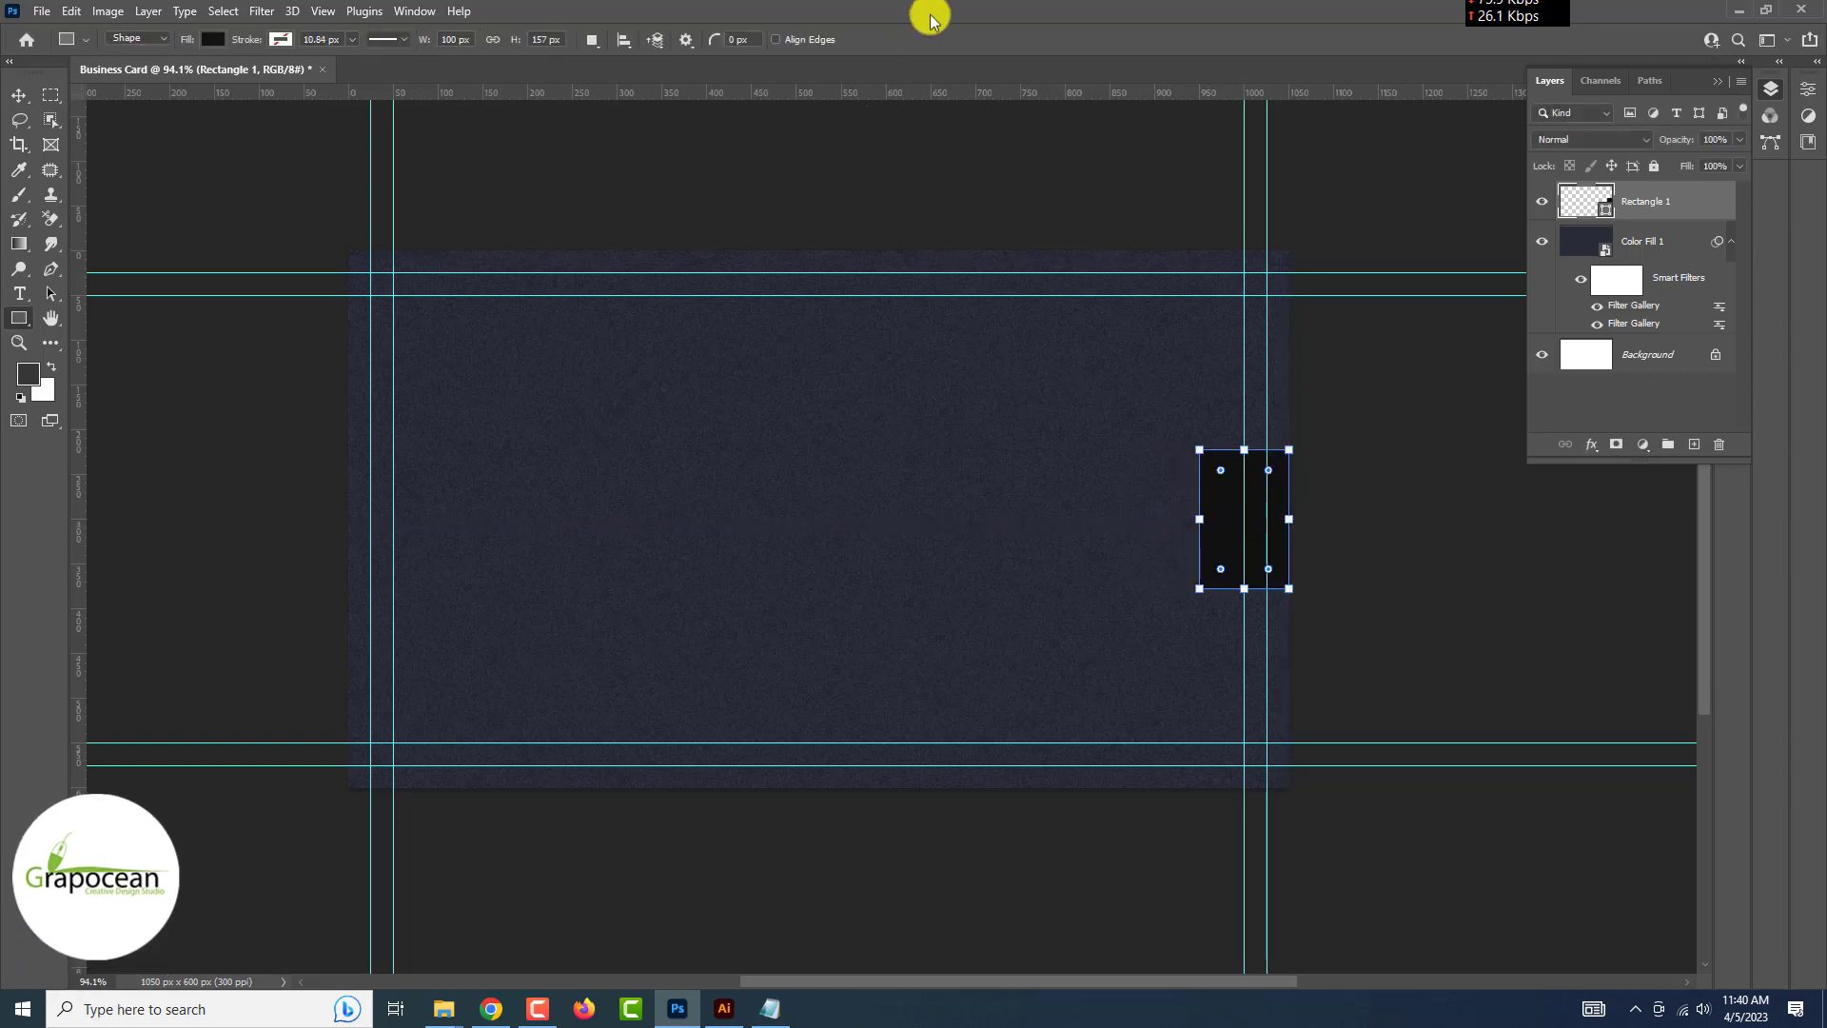
click(1404, 344)
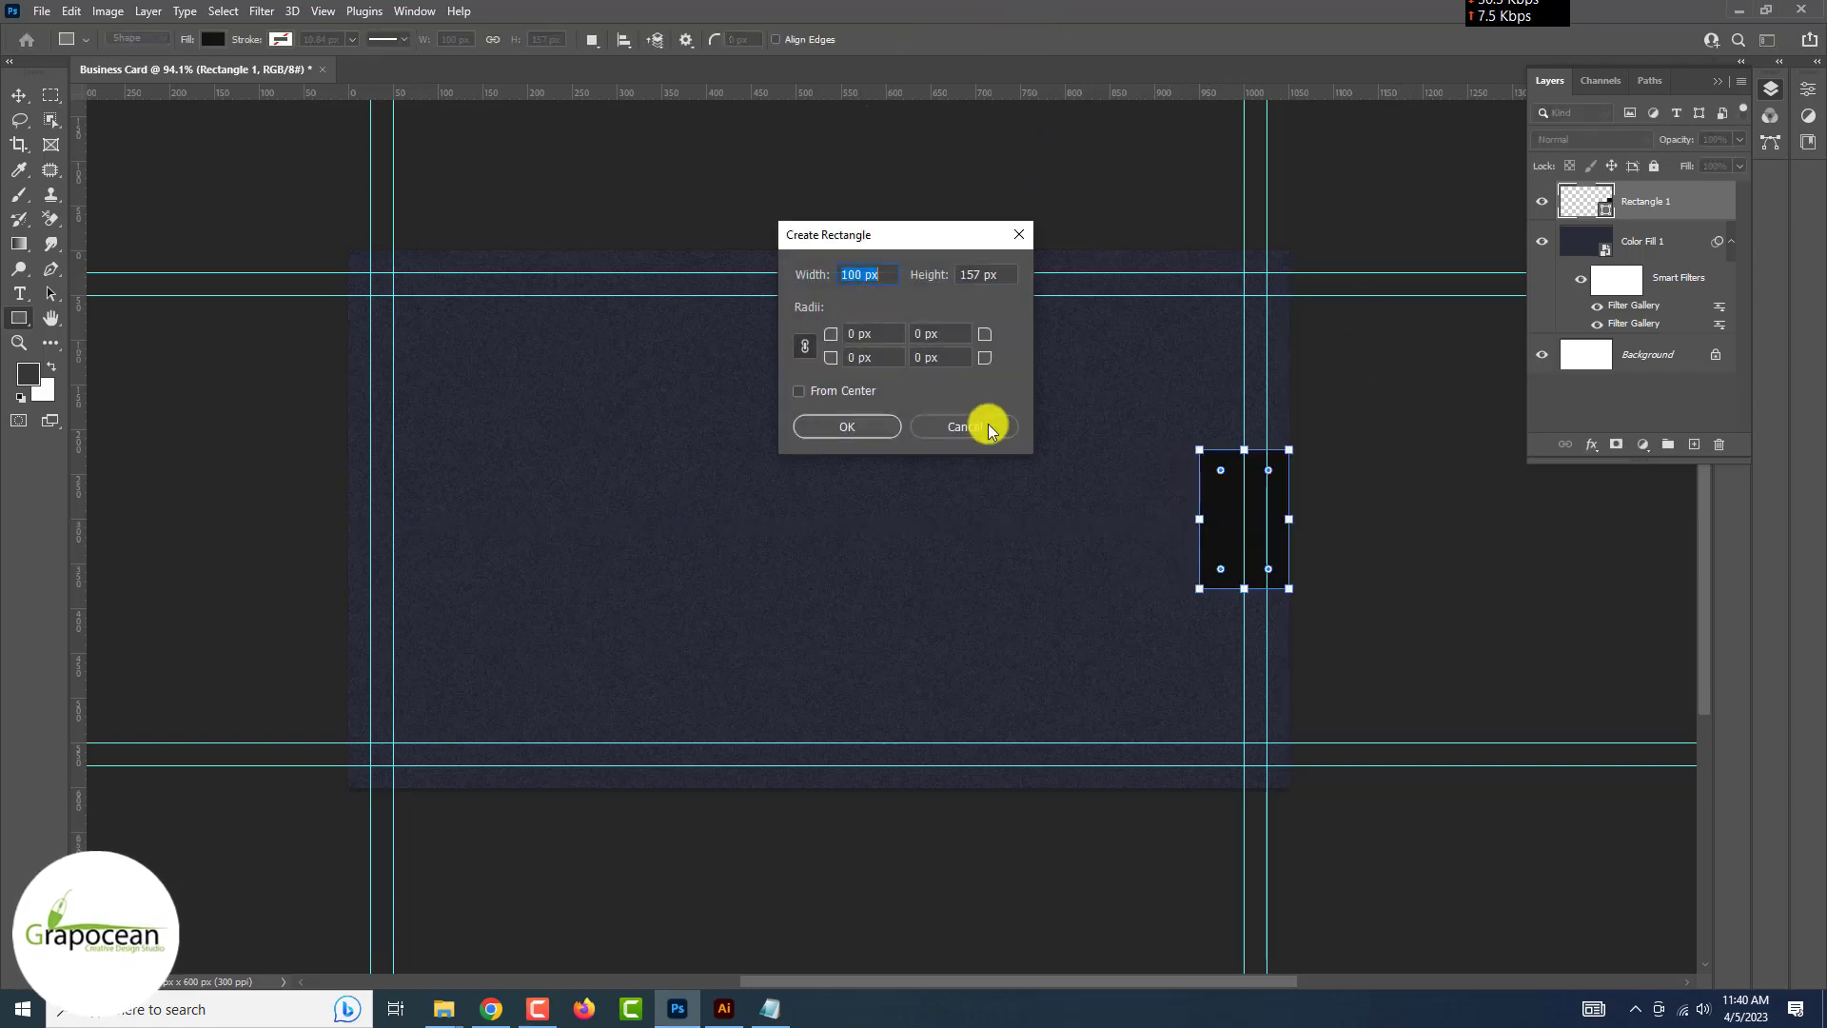
click(980, 426)
click(18, 95)
click(1219, 508)
drag(1218, 508, 372, 504)
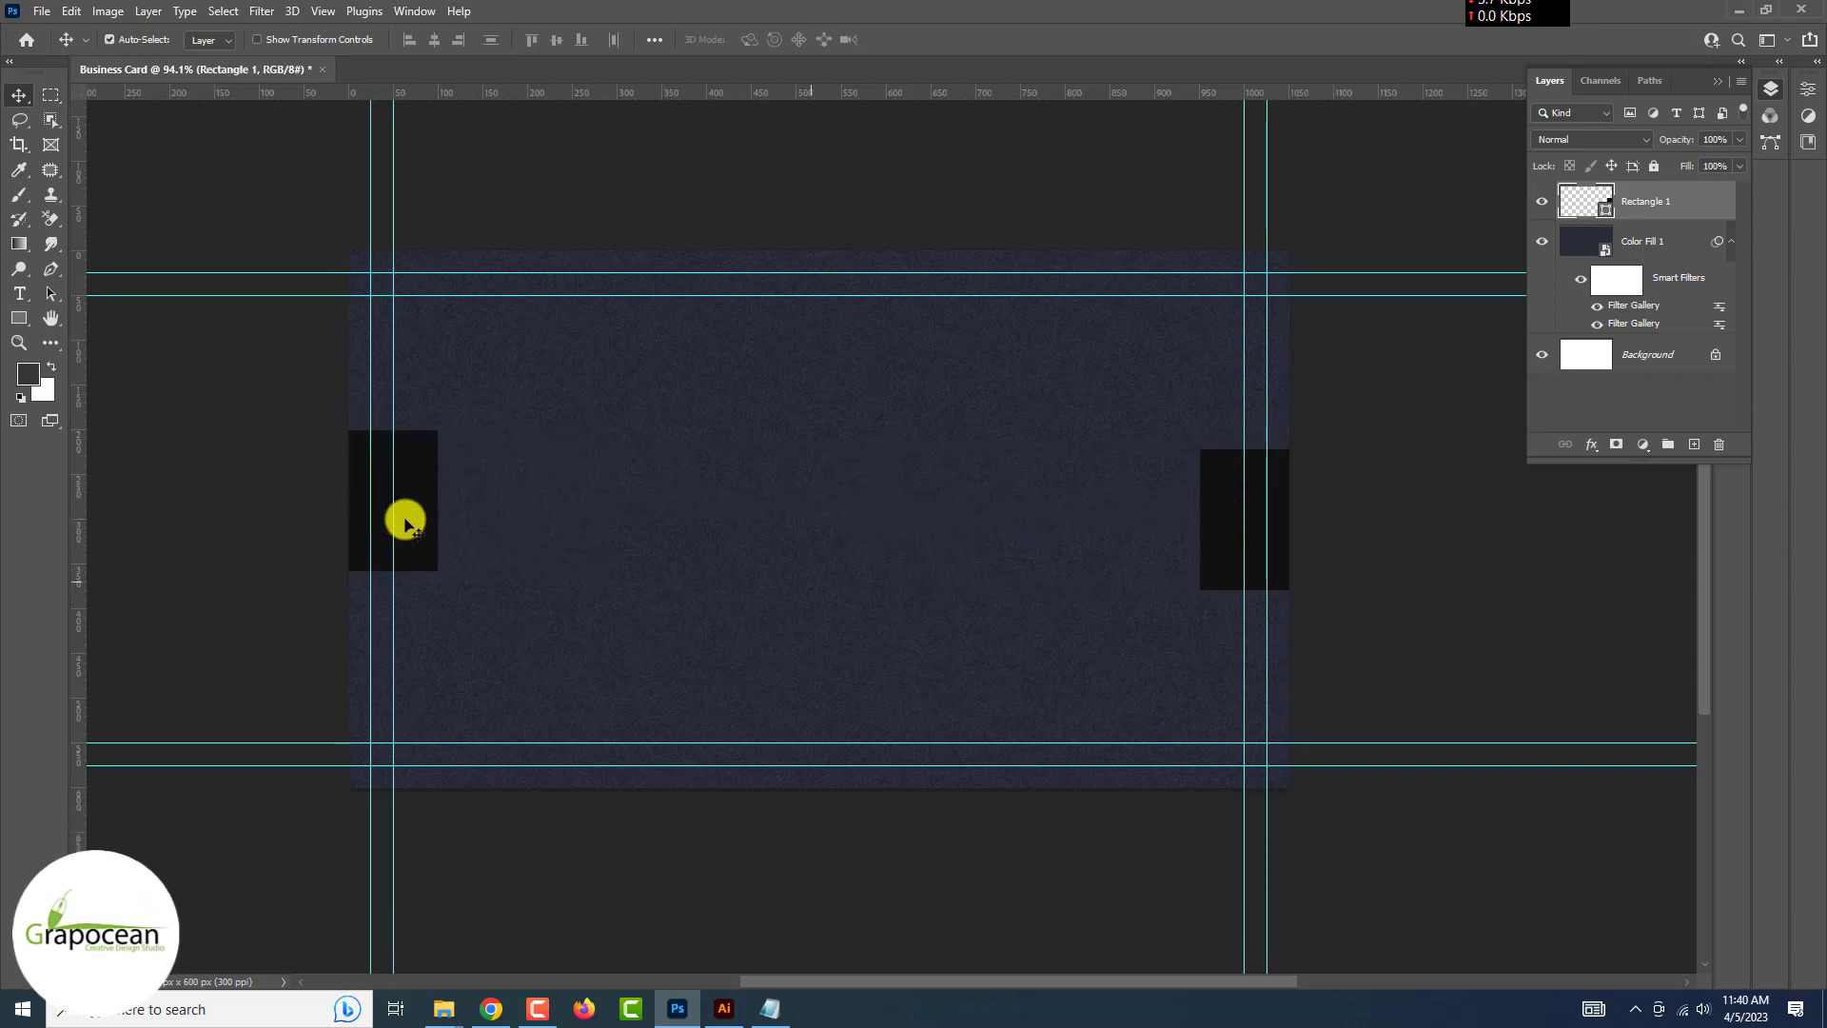
Hide the guides and undo the copied left block
scroll(860, 584, down, 4)
click(879, 756)
key(ctrl+;)
scroll(878, 756, up, 4)
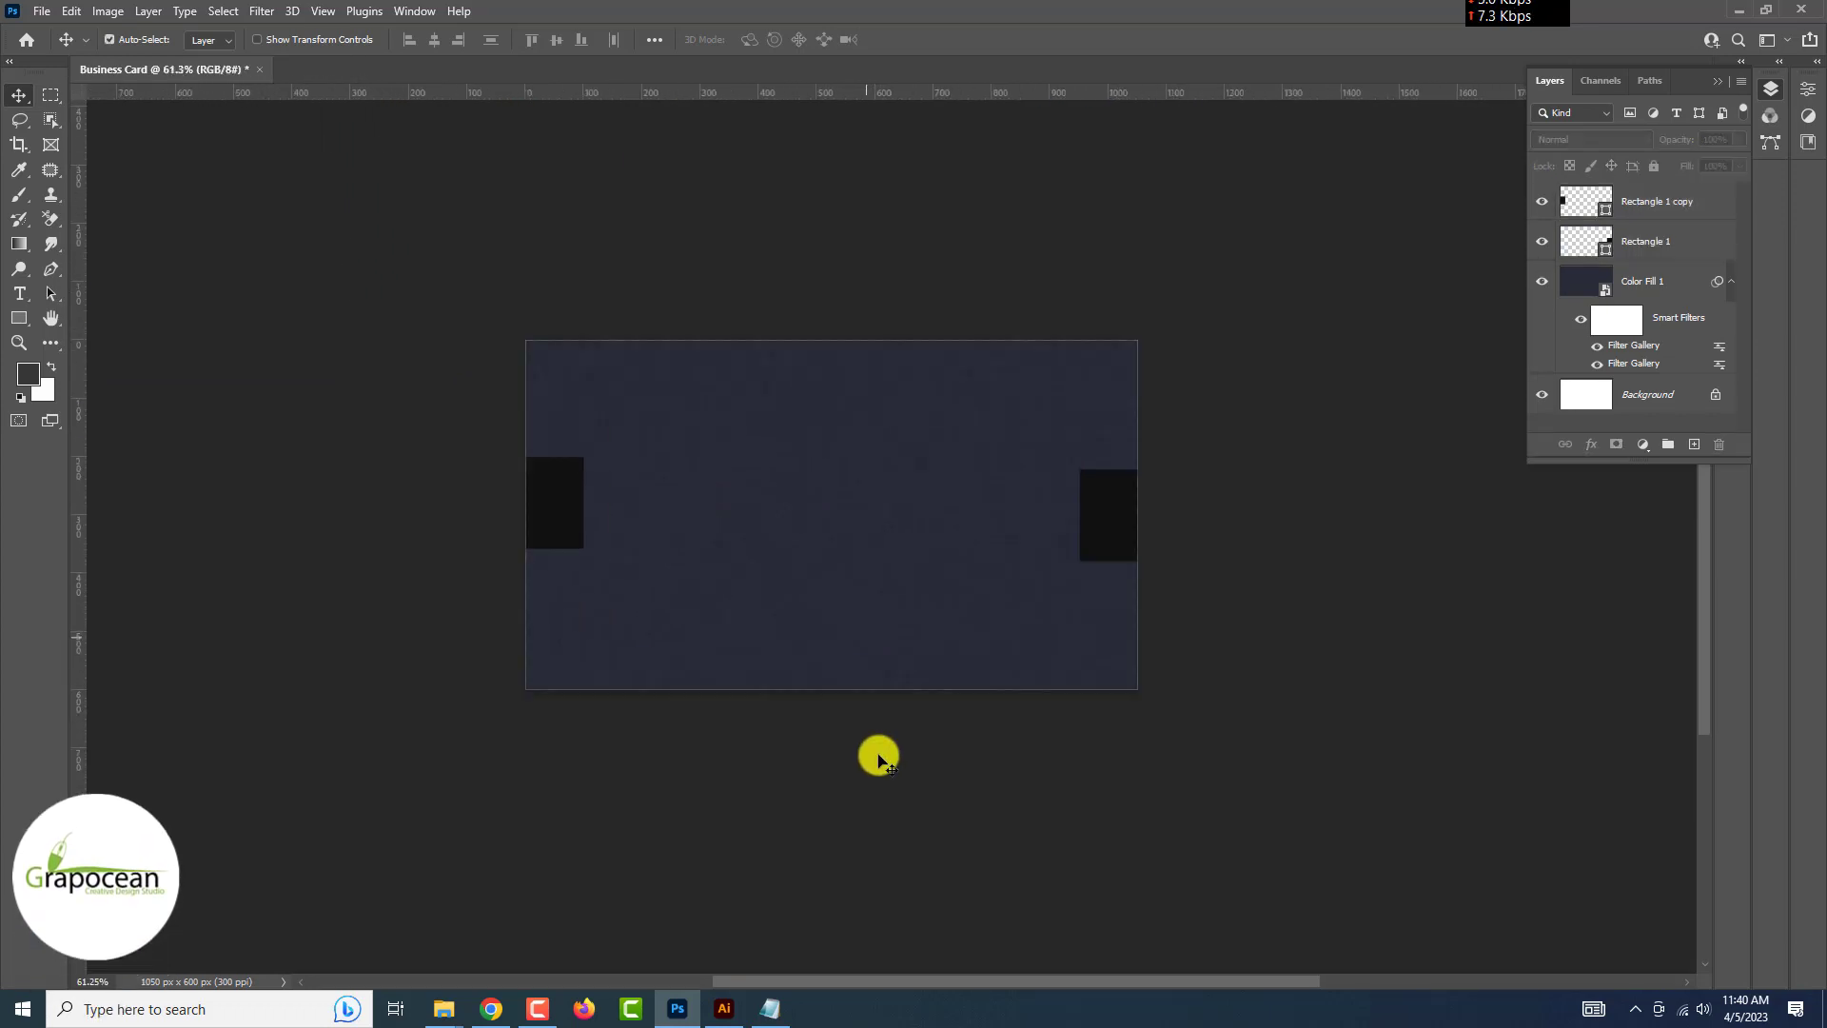
key(ctrl+z)
scroll(1113, 504, up, 7)
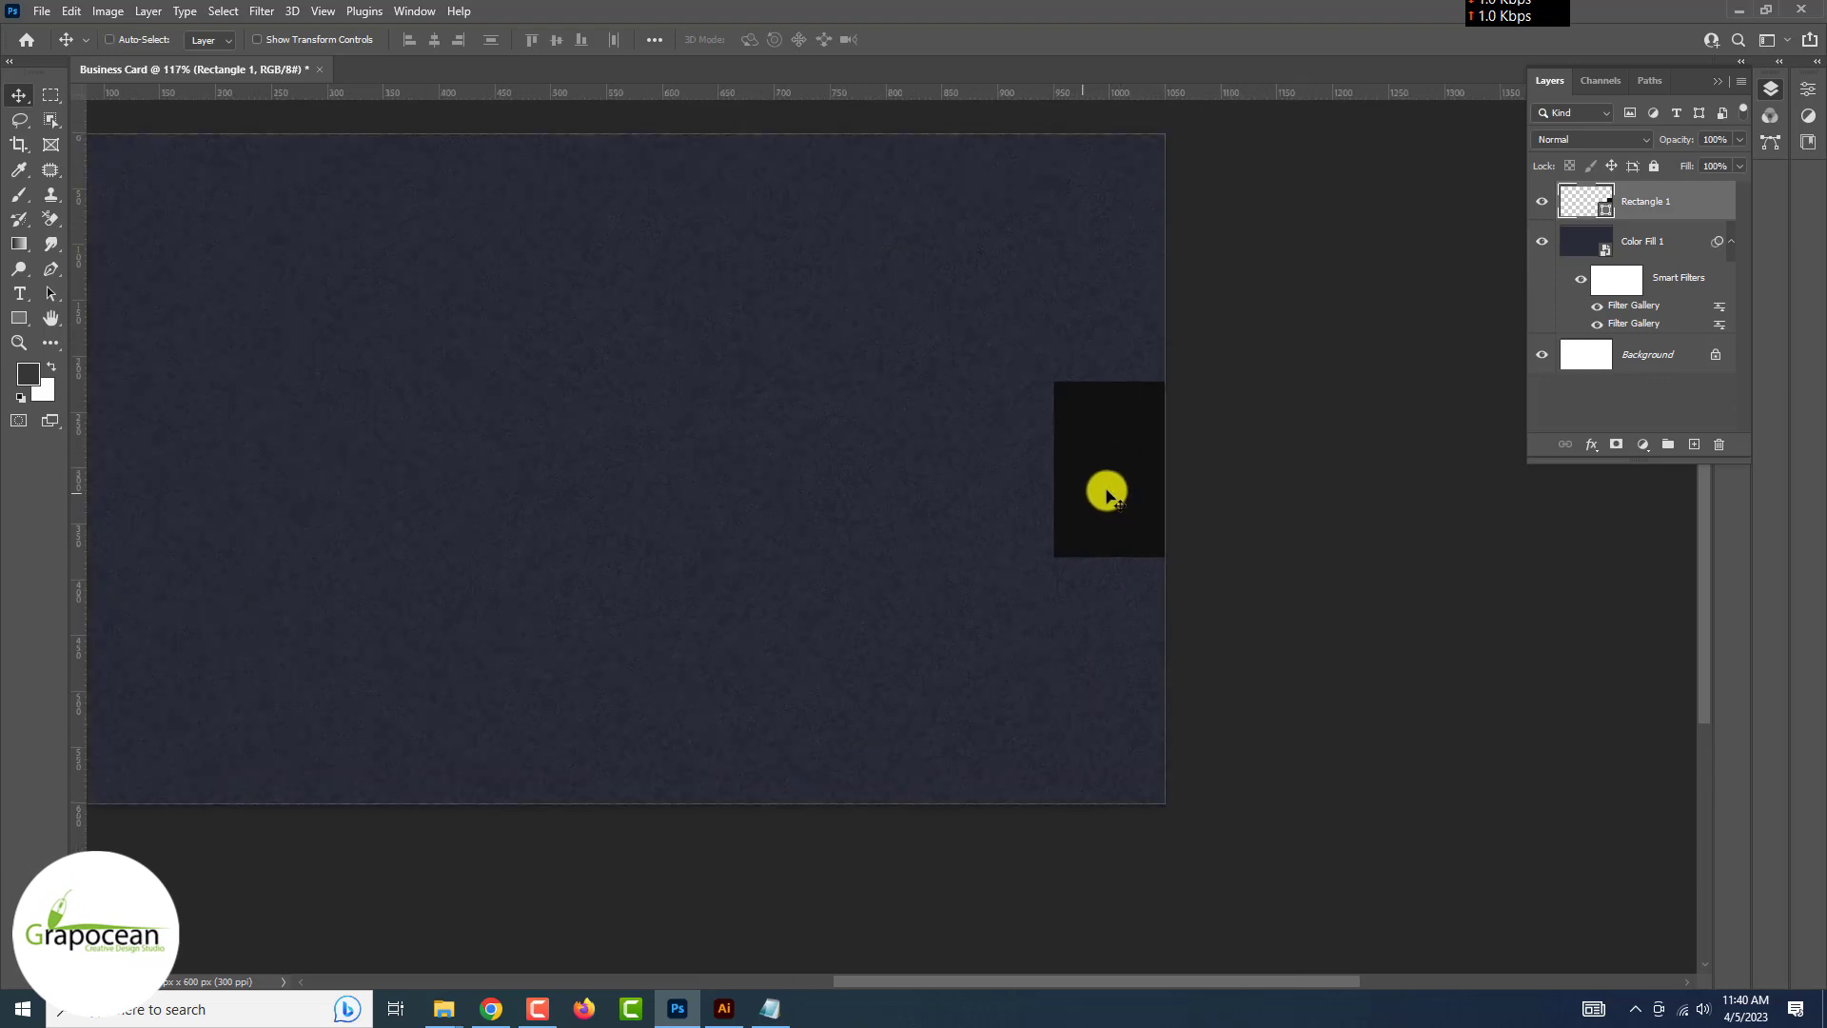
Stretch the right block into a narrow full-height stripe, copy it to the left edge, and add a new layer
key(ctrl+t)
drag(1054, 469, 1108, 469)
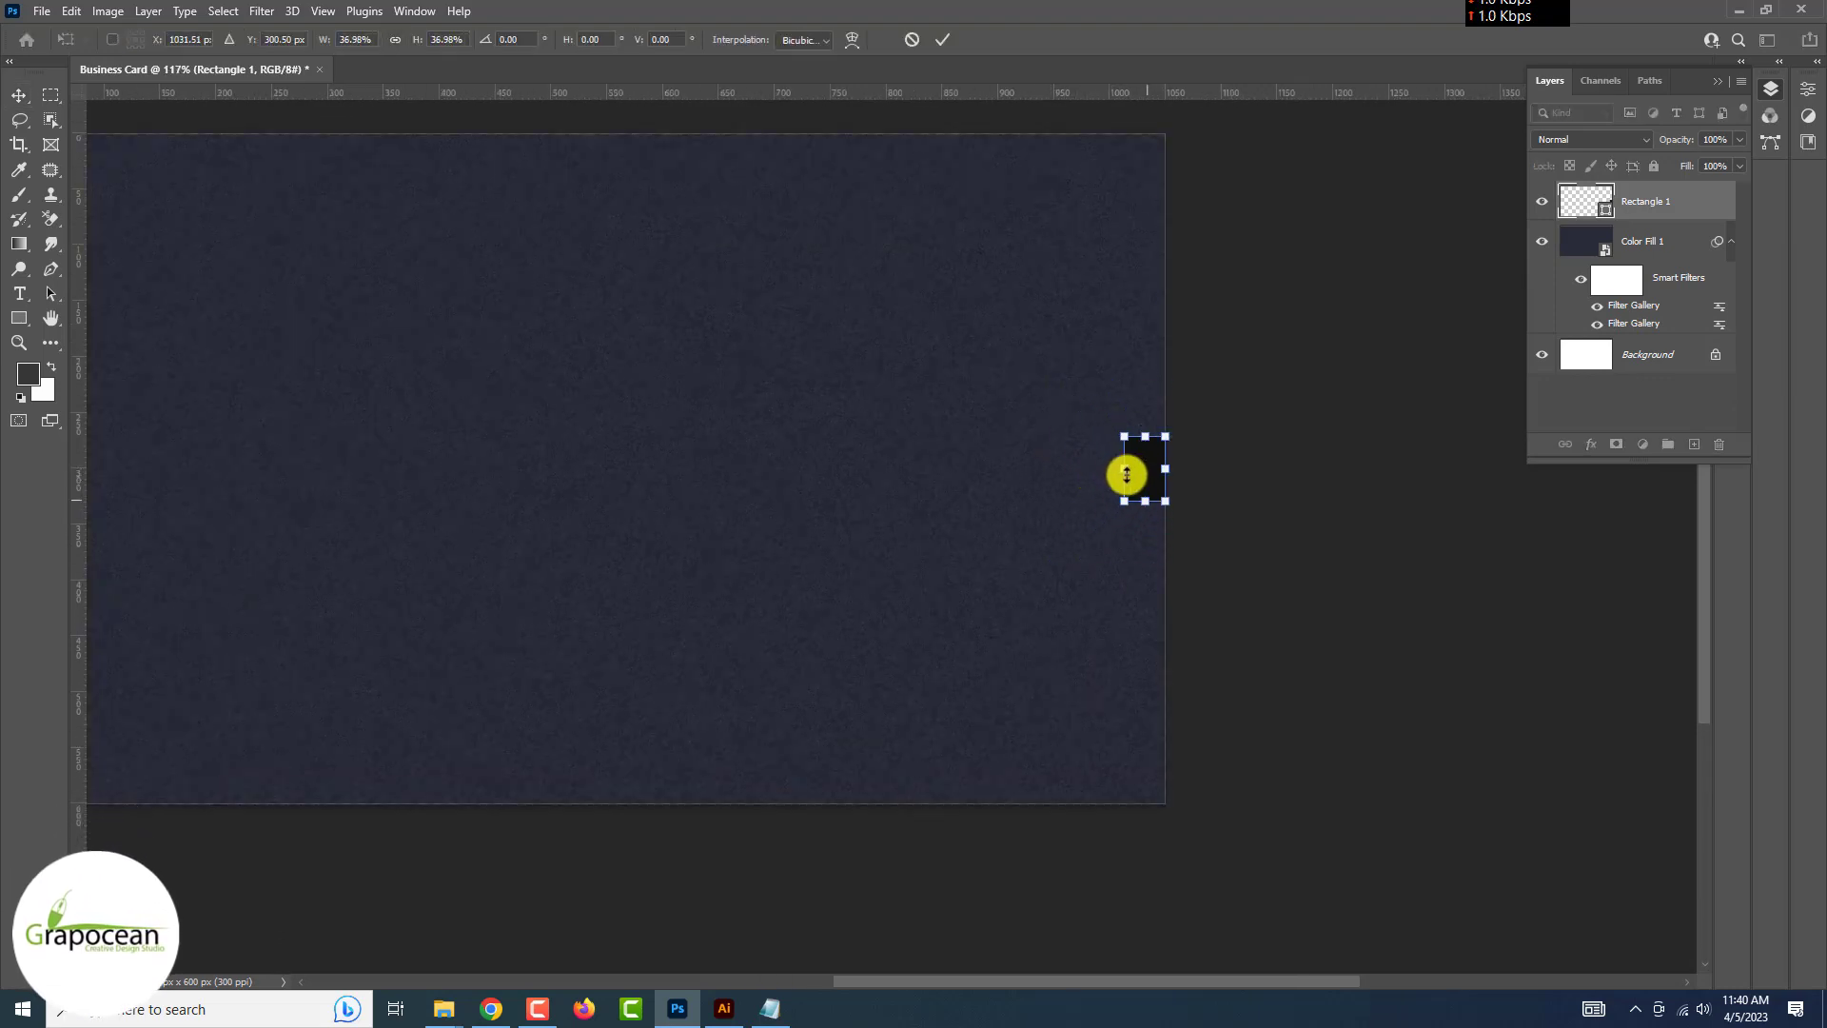
drag(1153, 579, 1161, 799)
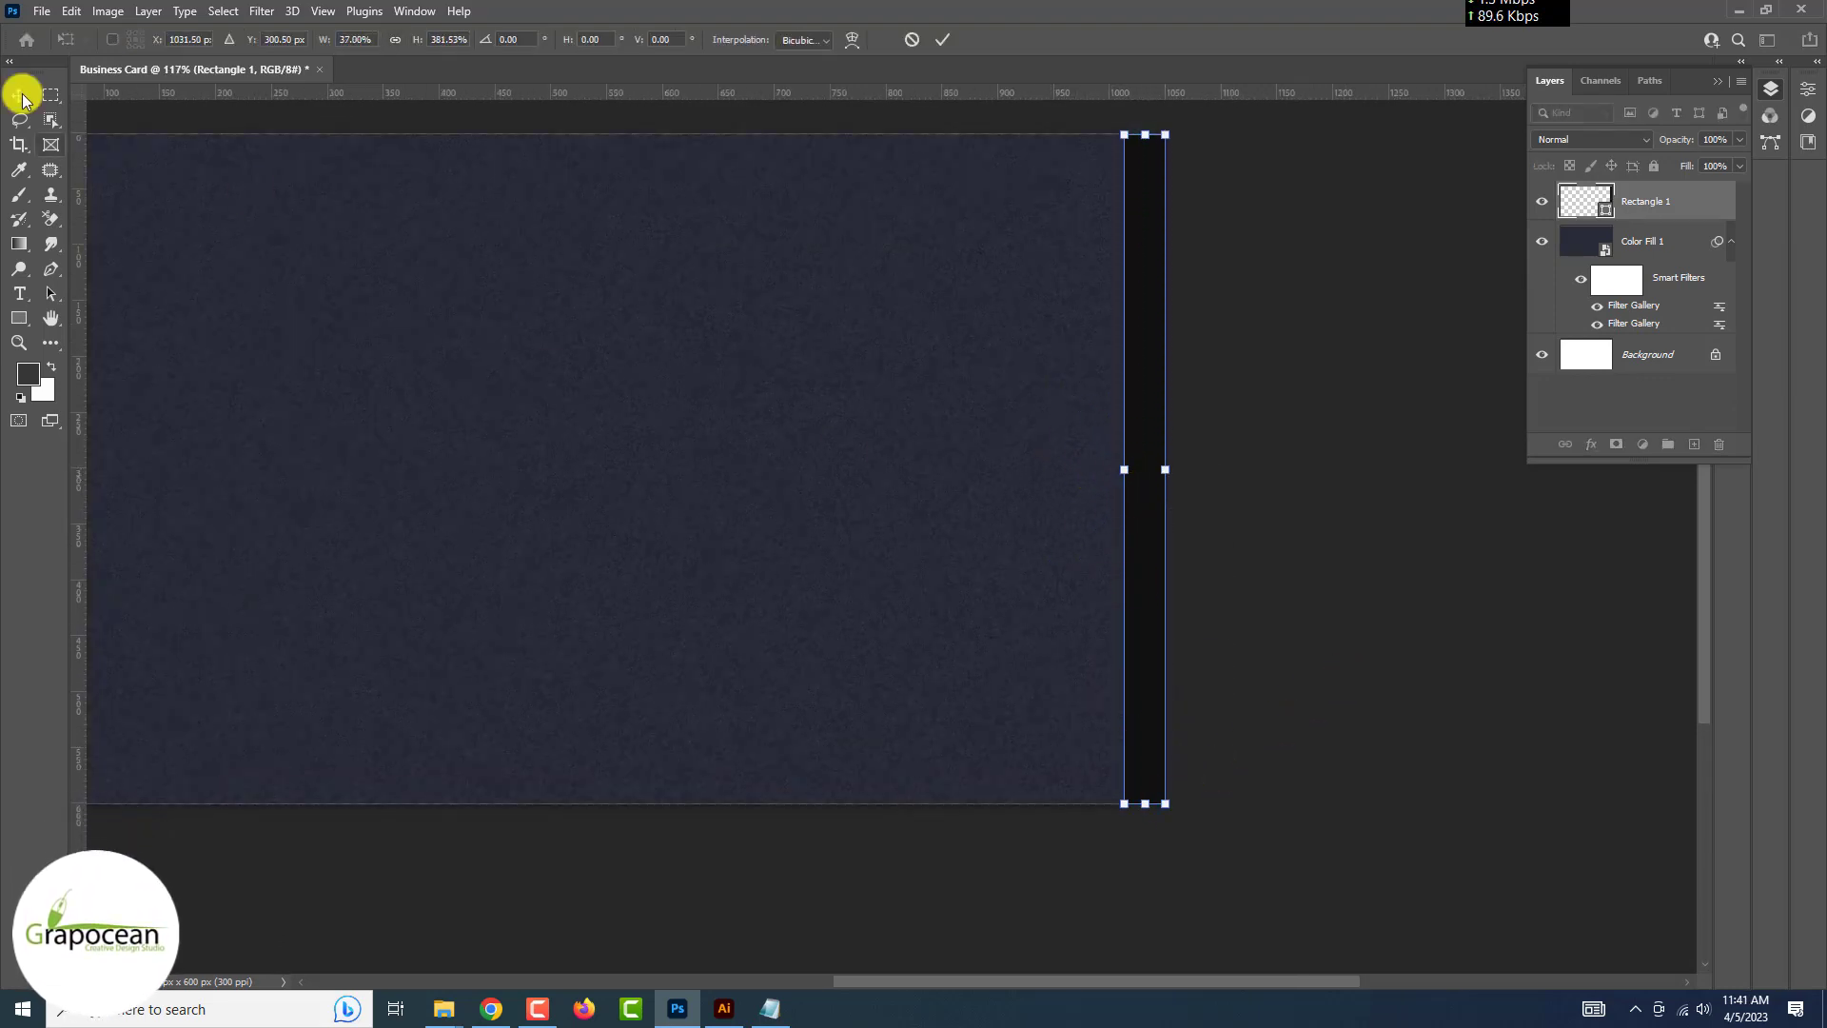
click(19, 95)
click(1395, 606)
scroll(1085, 485, down, 2)
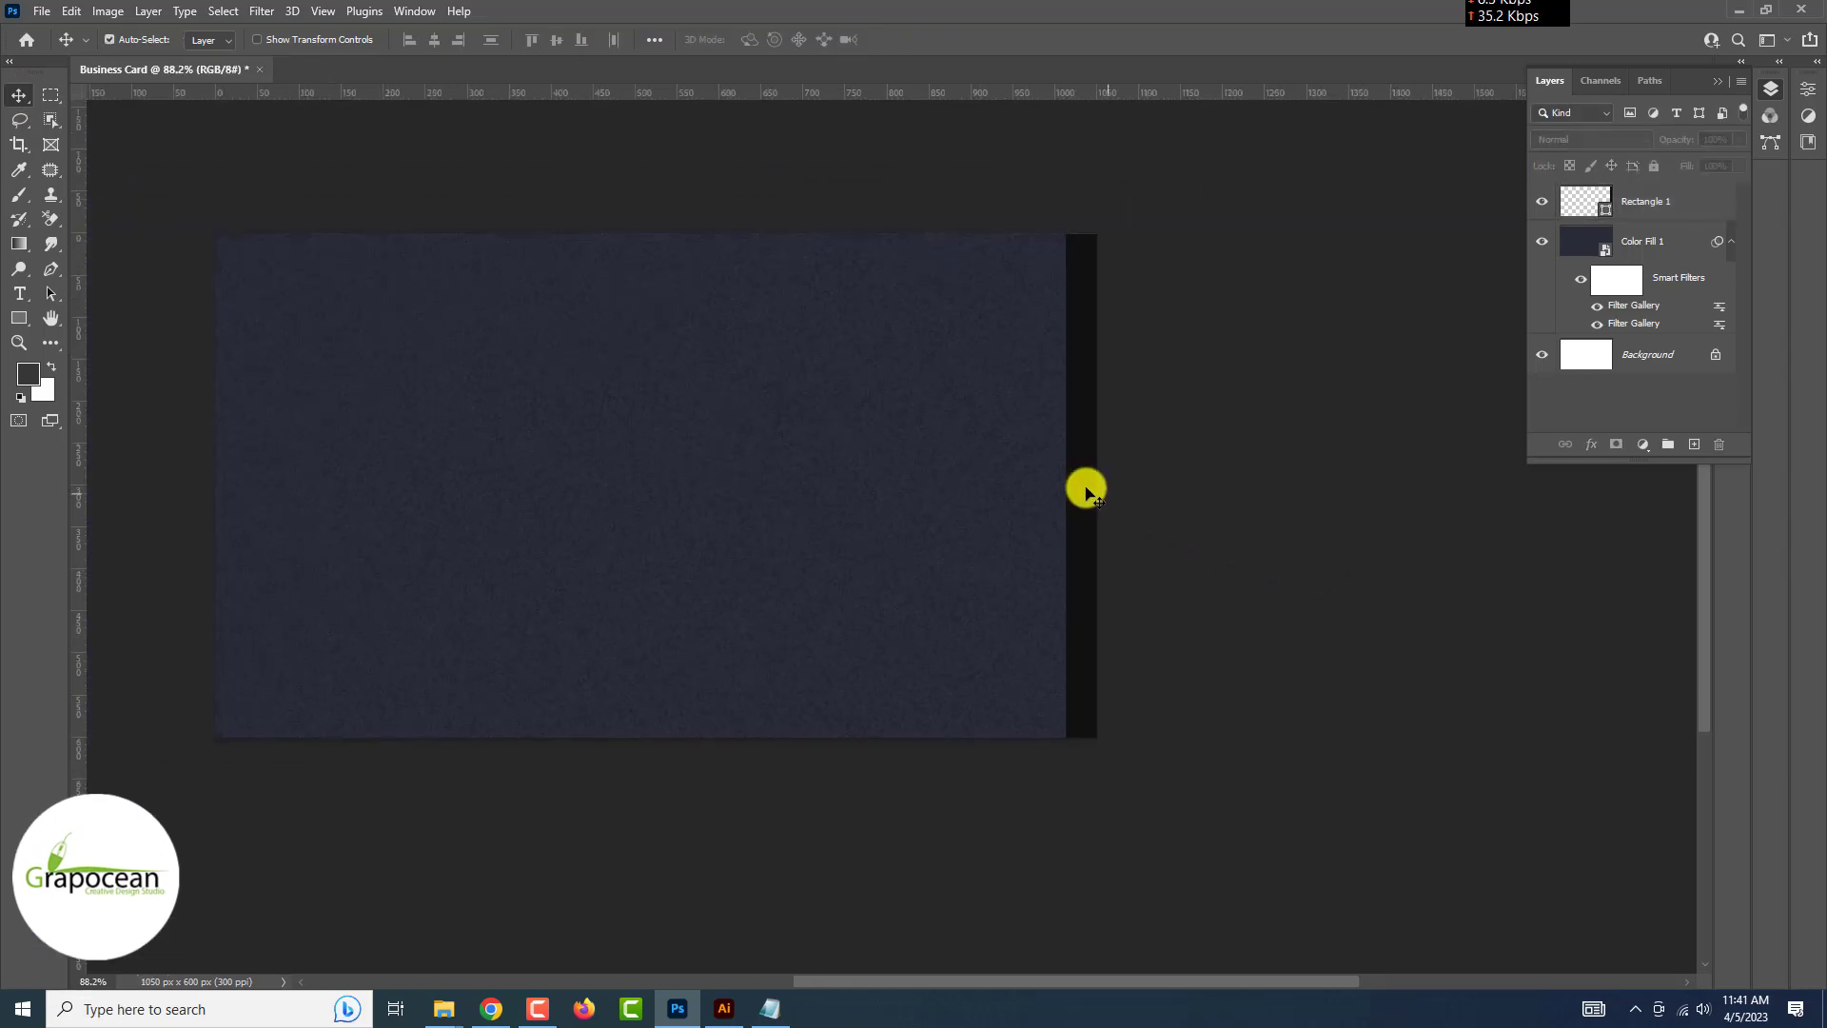
drag(1085, 485, 237, 497)
click(685, 825)
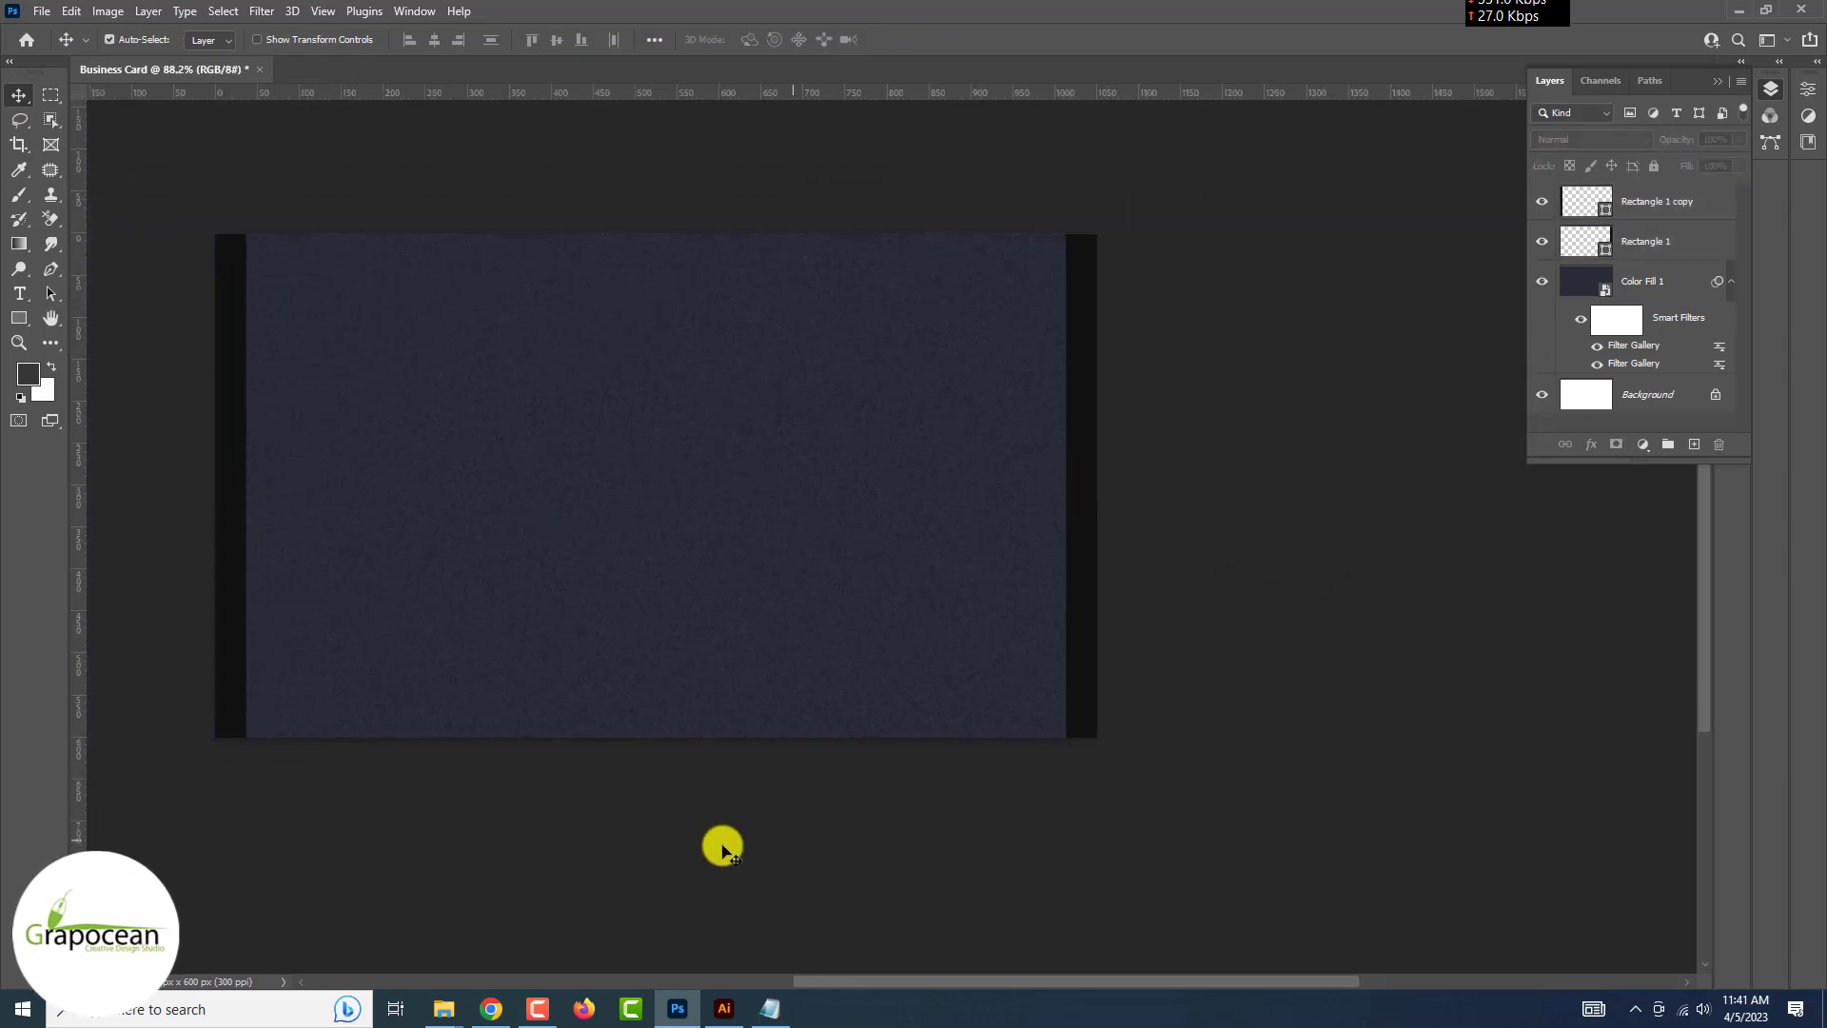
key(ctrl+shift+alt+n)
Draw a 40 px square filled lime green #94cb44 and move it to the card's corner
key(u)
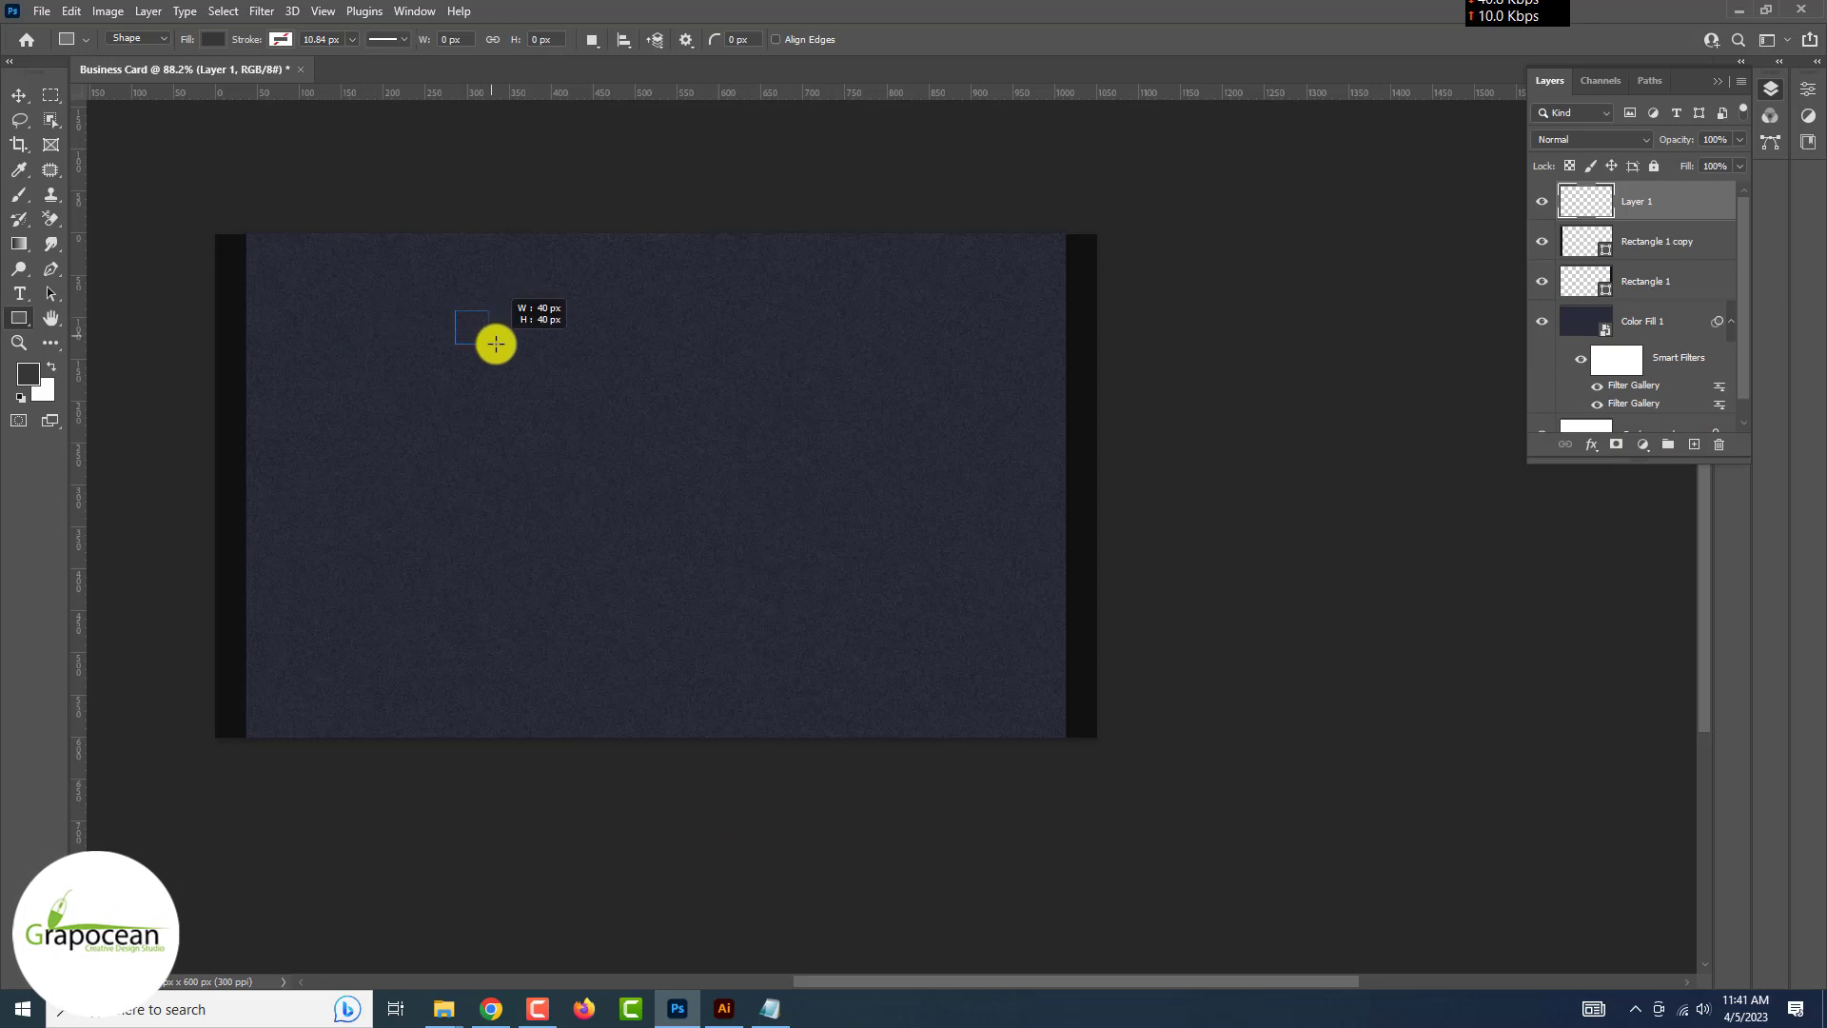
drag(496, 344, 496, 343)
click(213, 39)
click(330, 76)
text(94cb44)
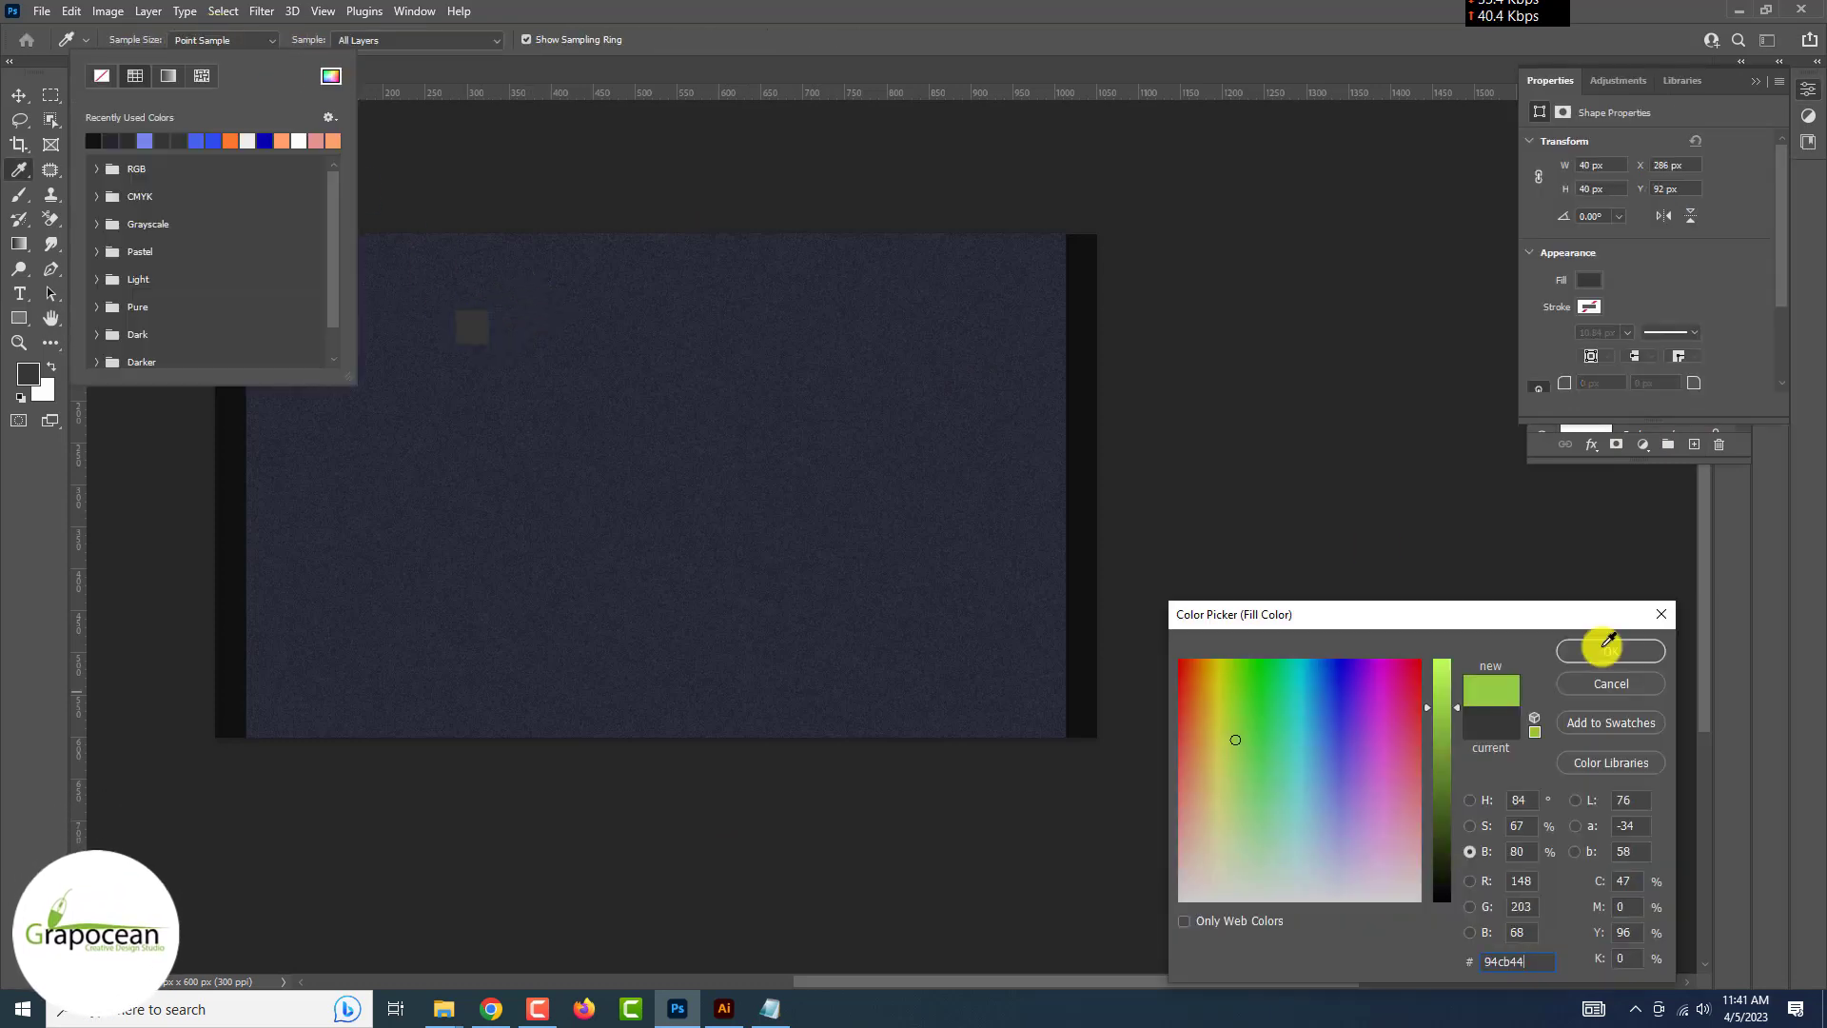
click(1608, 647)
key(v)
drag(473, 323, 1082, 725)
Select the left black bar and drag it toward the card's middle
click(1353, 783)
click(1076, 583)
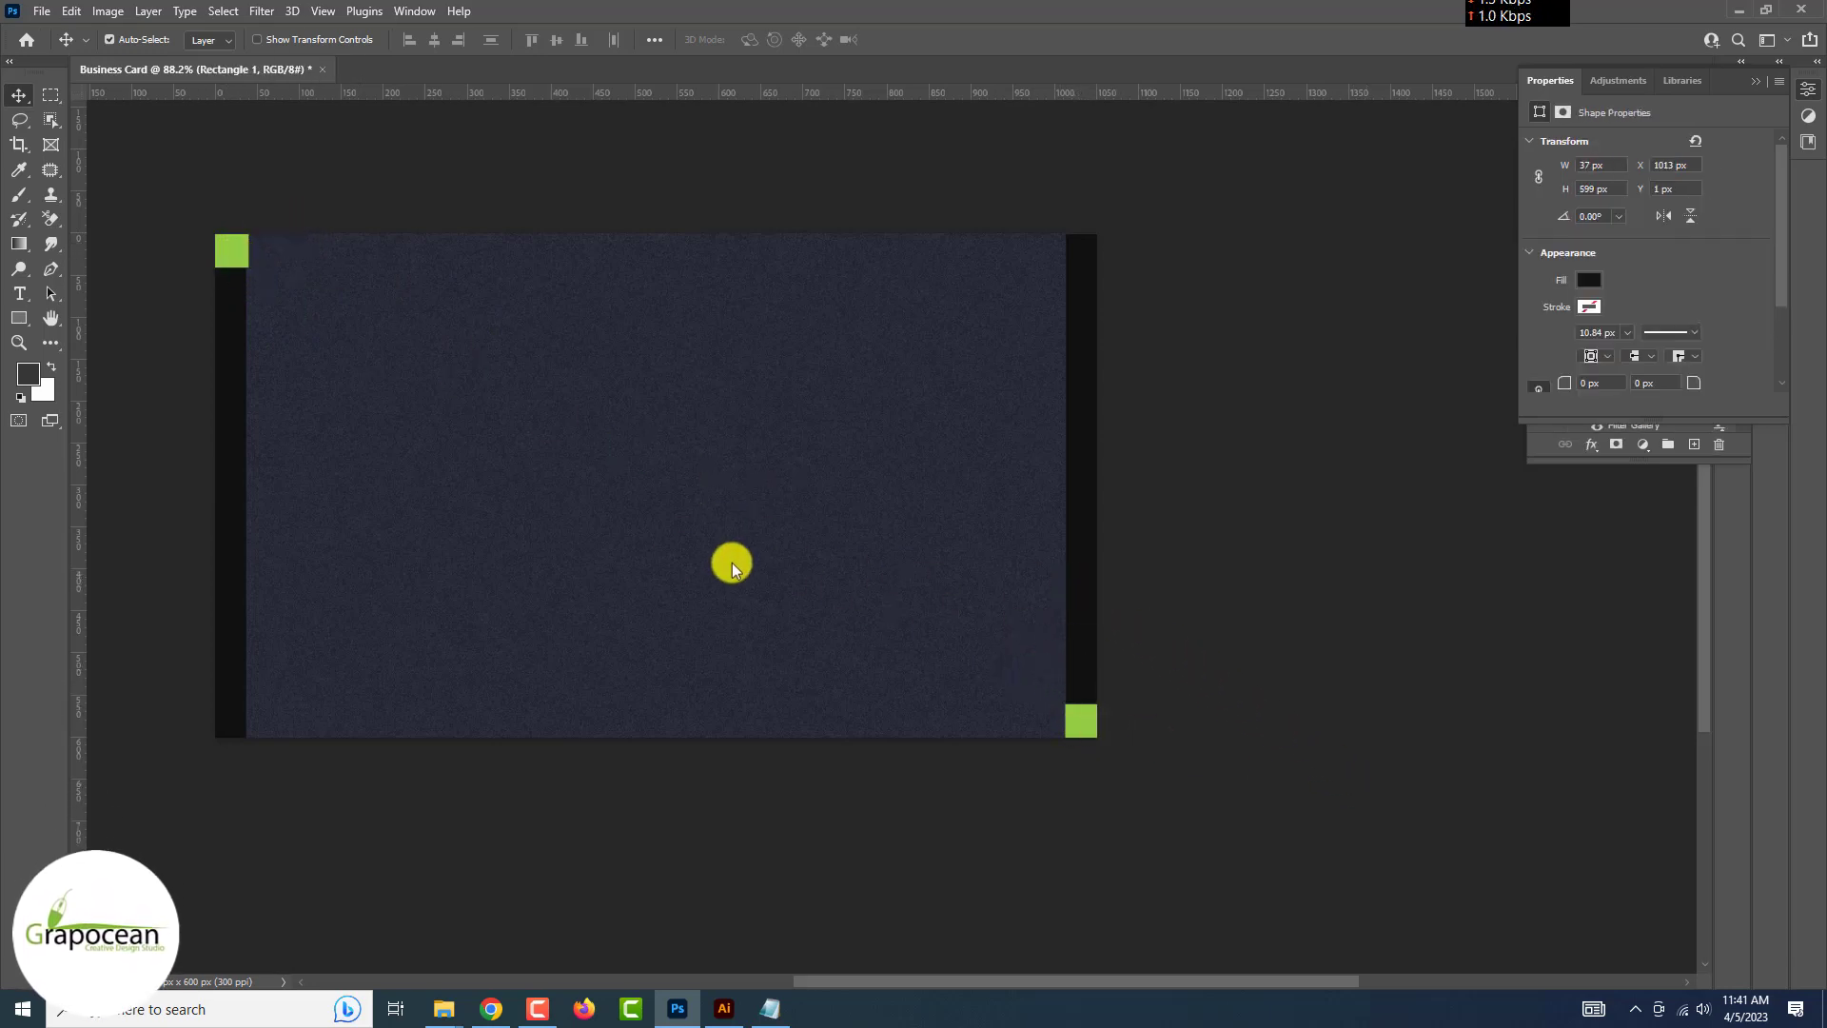
drag(231, 531, 767, 473)
Rotate the left black bar to horizontal and stretch it across the card
key(ctrl+t)
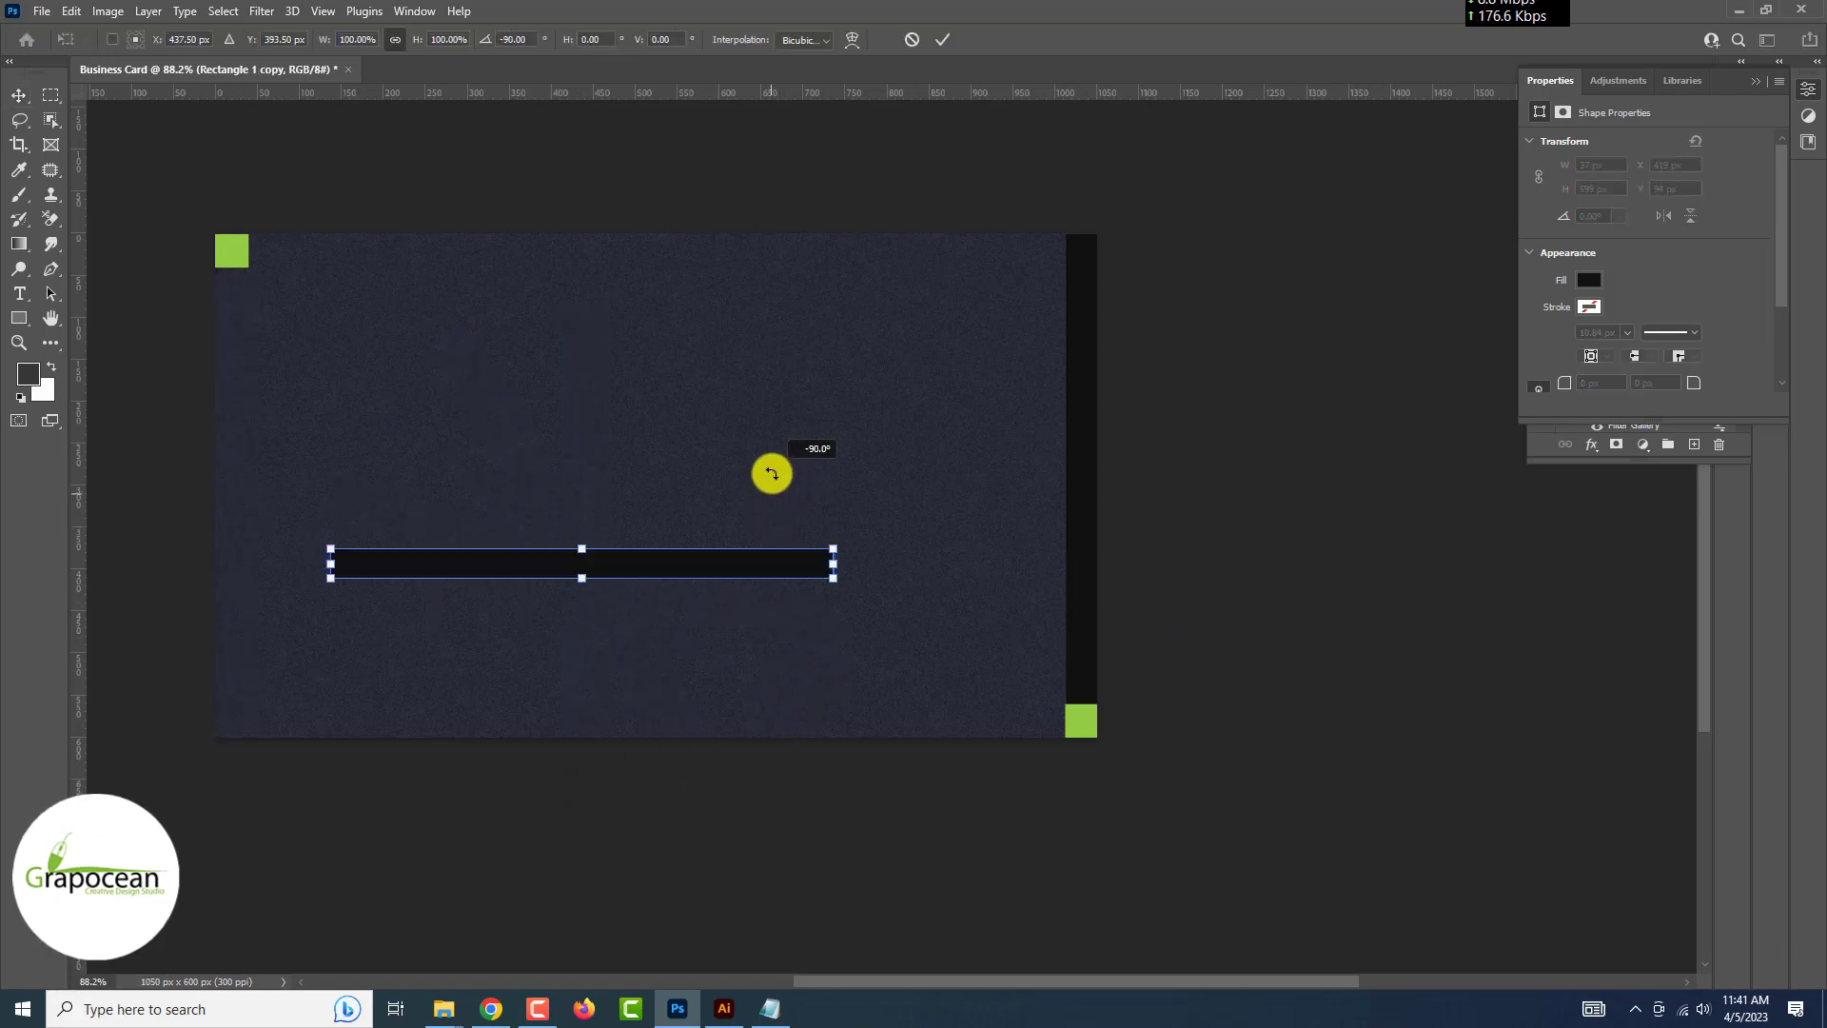
drag(721, 568, 949, 723)
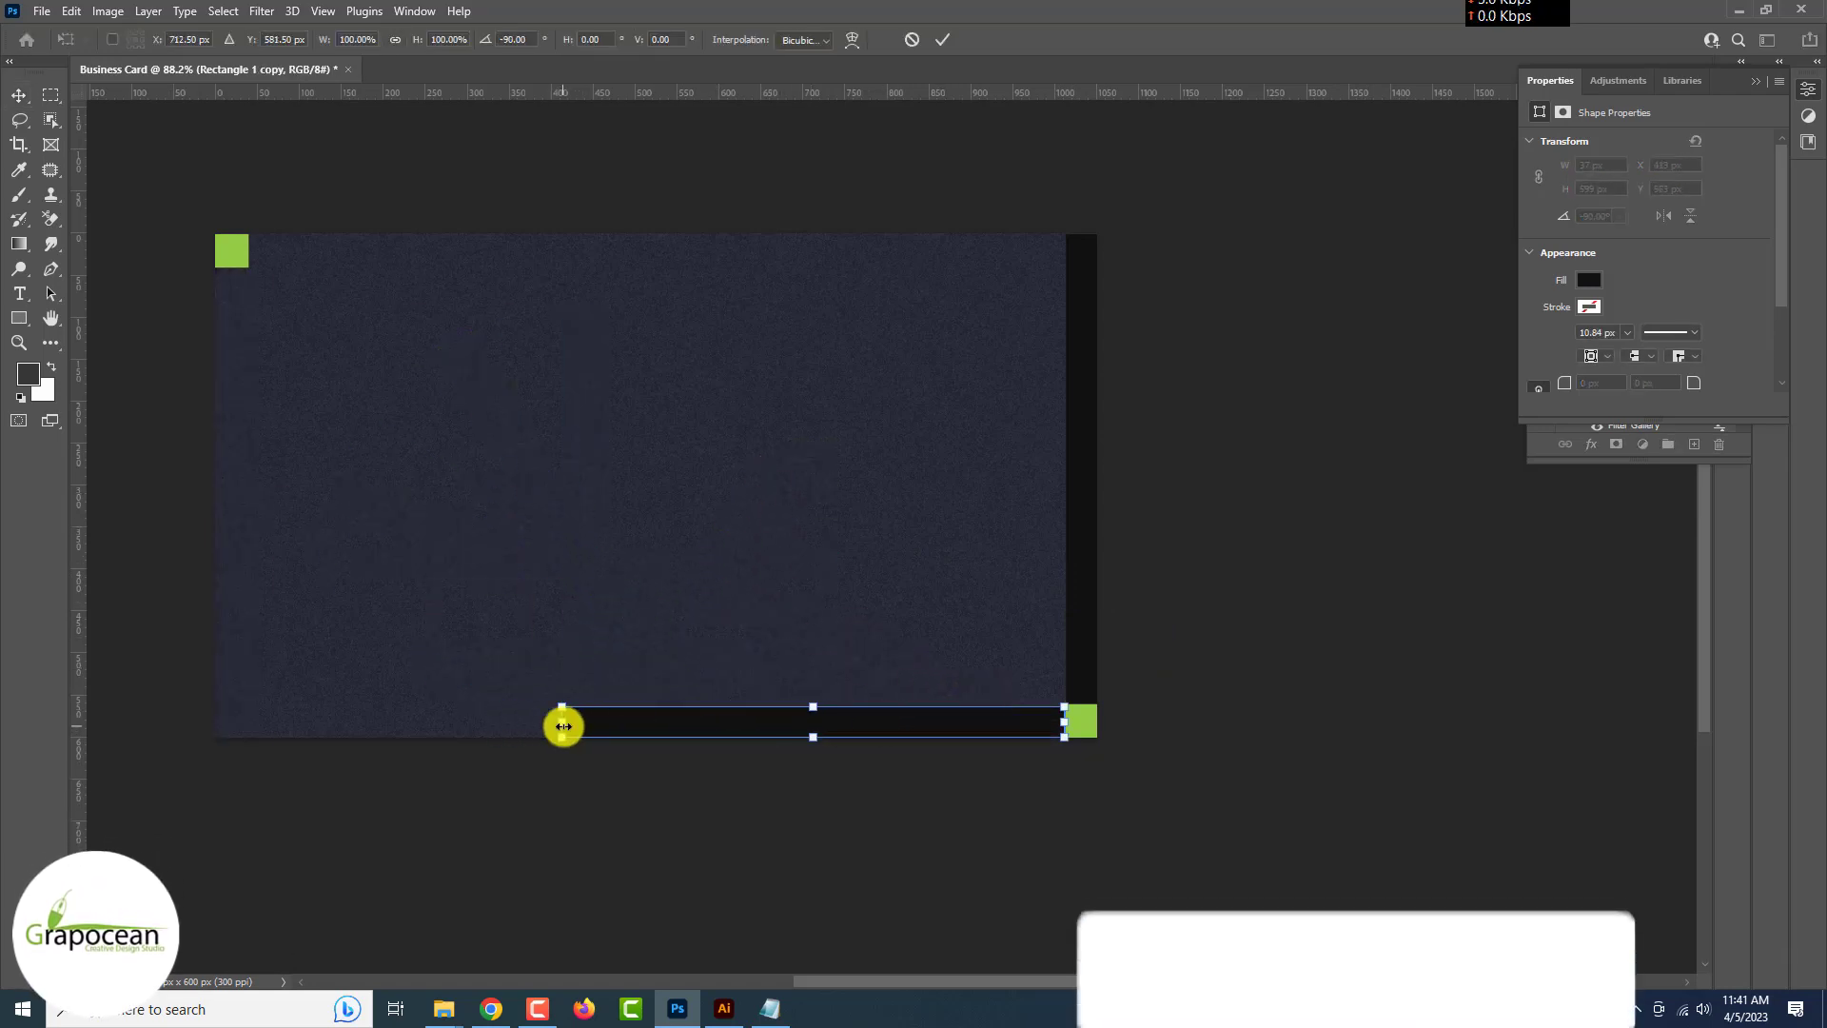
drag(561, 723, 212, 711)
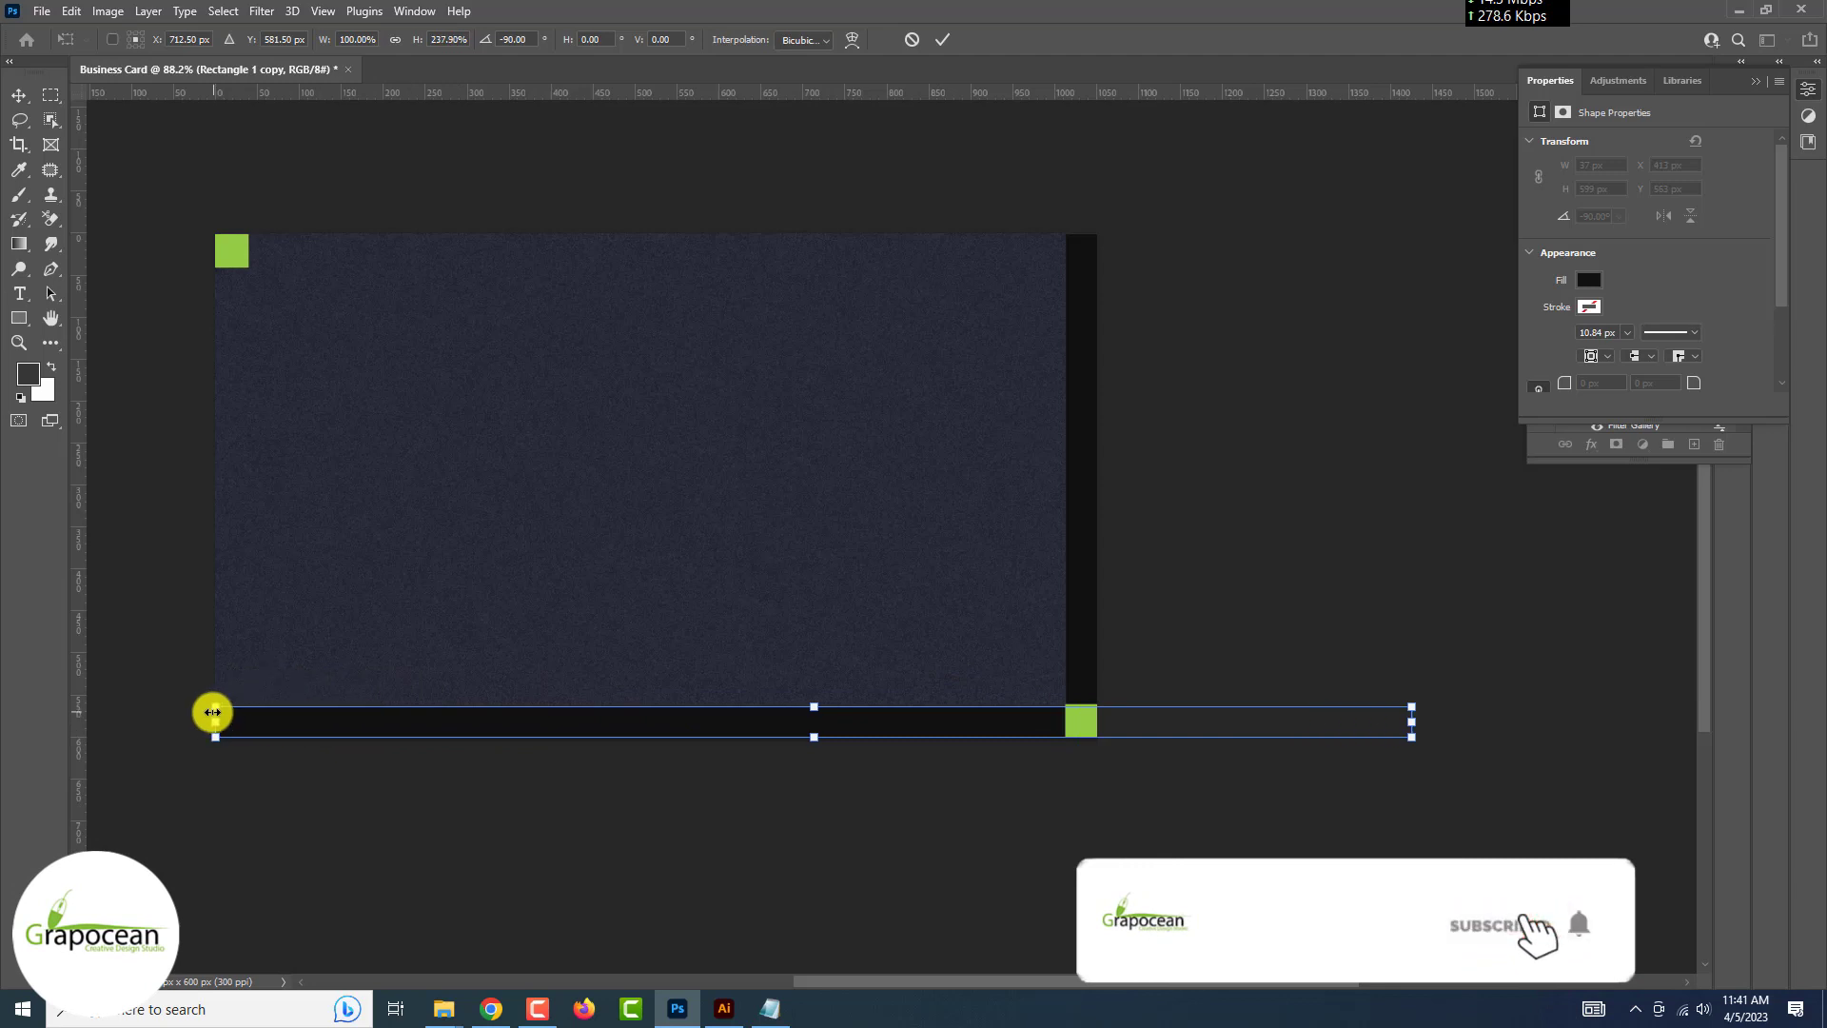
click(17, 95)
click(1121, 689)
scroll(995, 648, down, 6)
scroll(1121, 689, up, 1)
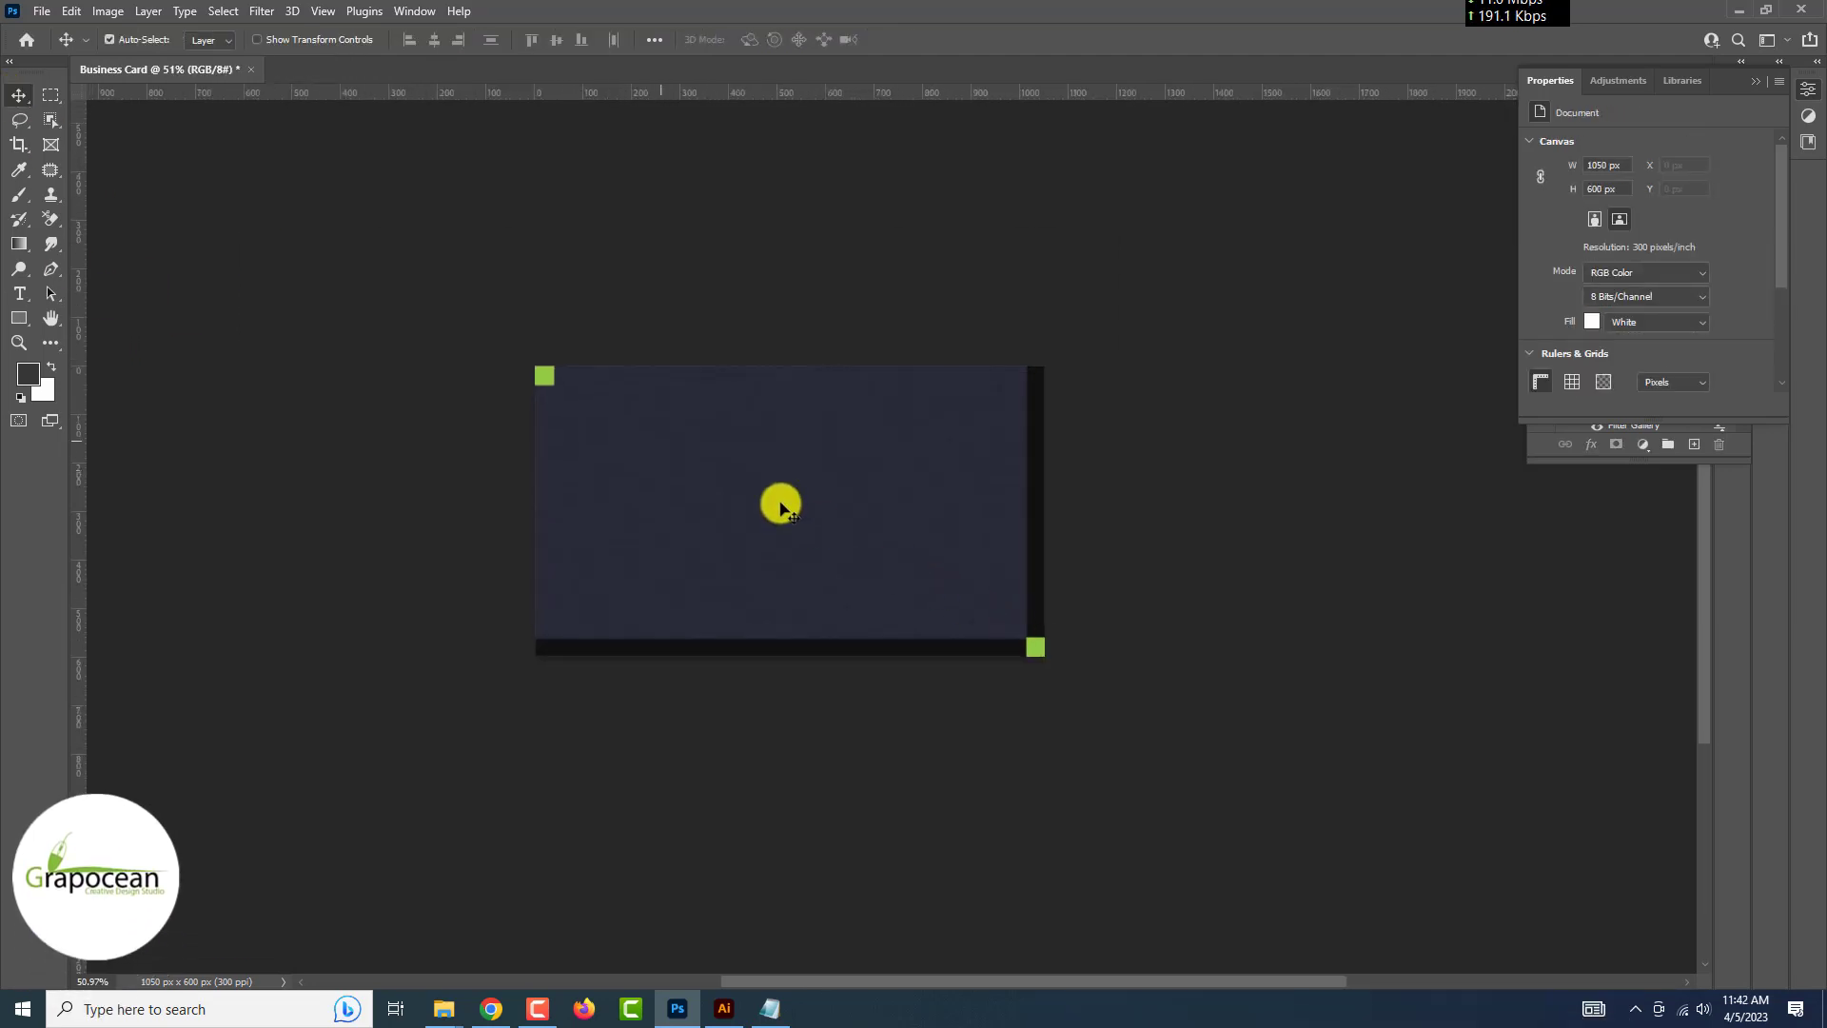
Raise the bar into the upper third and align lime squares at its left end and top-right corner
drag(544, 375, 1038, 383)
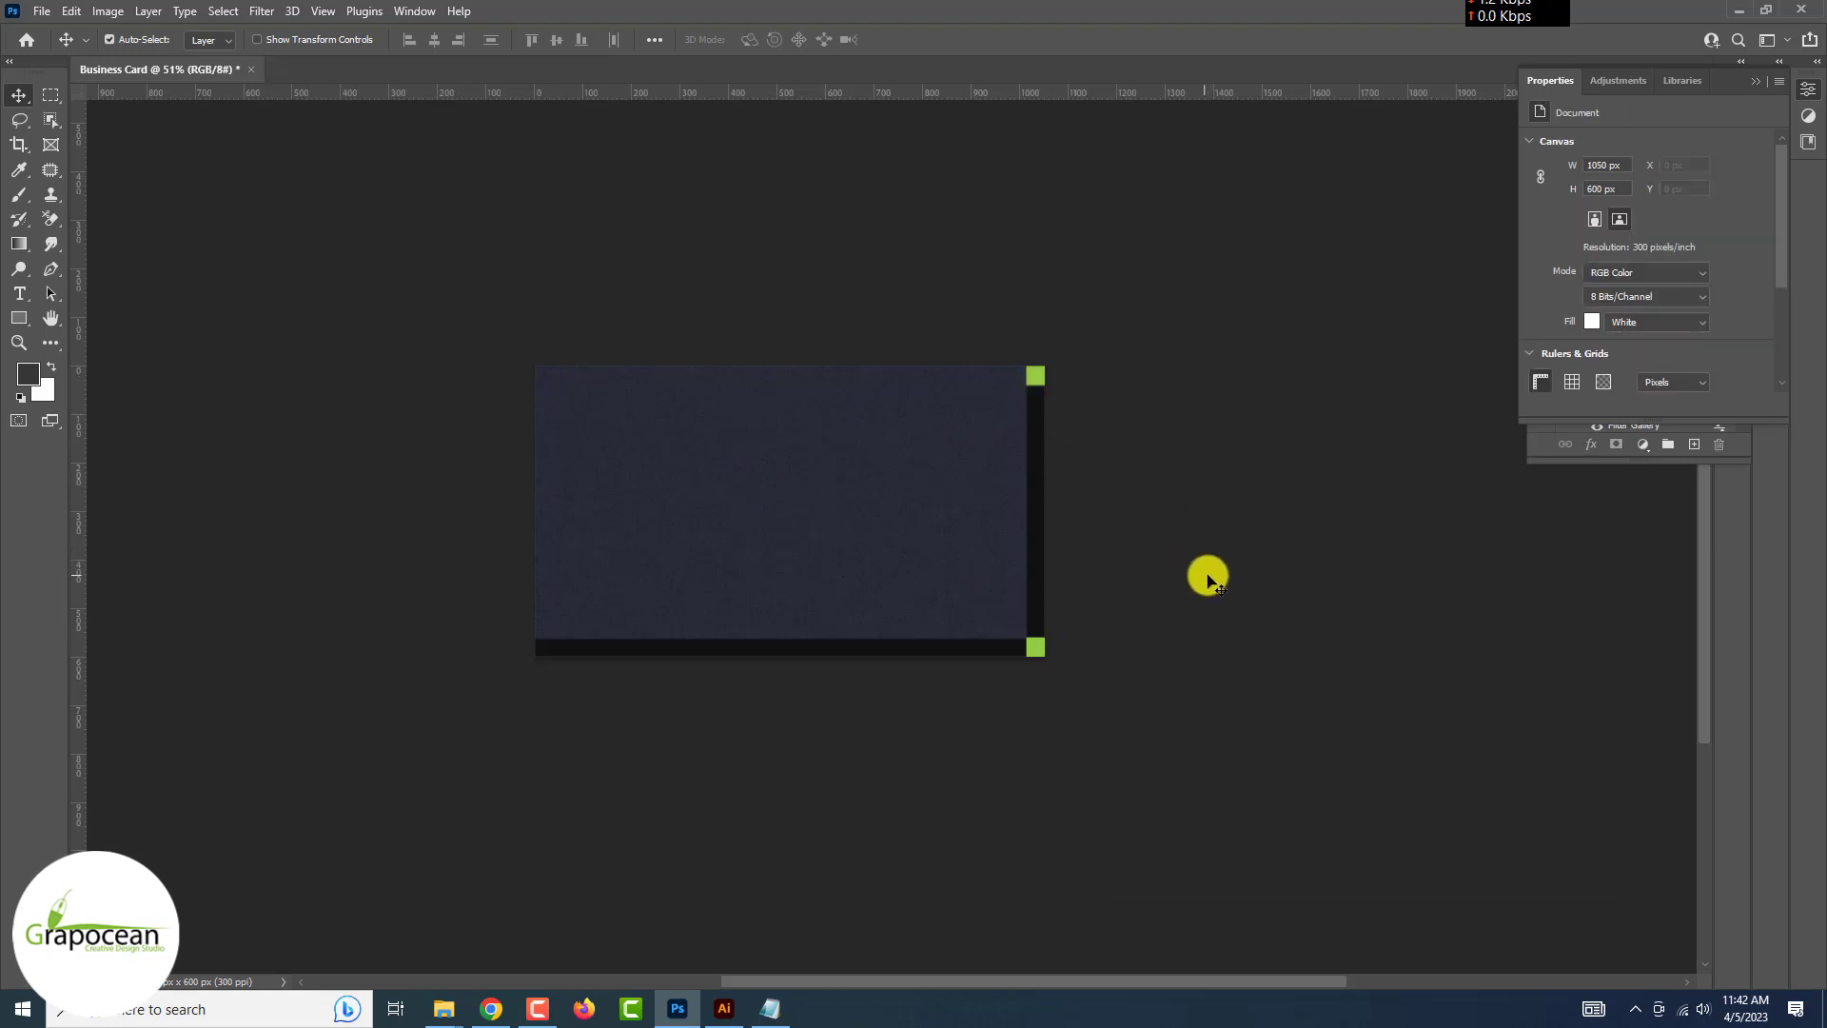
scroll(1101, 624, up, 2)
drag(963, 689, 935, 379)
drag(1040, 318, 454, 352)
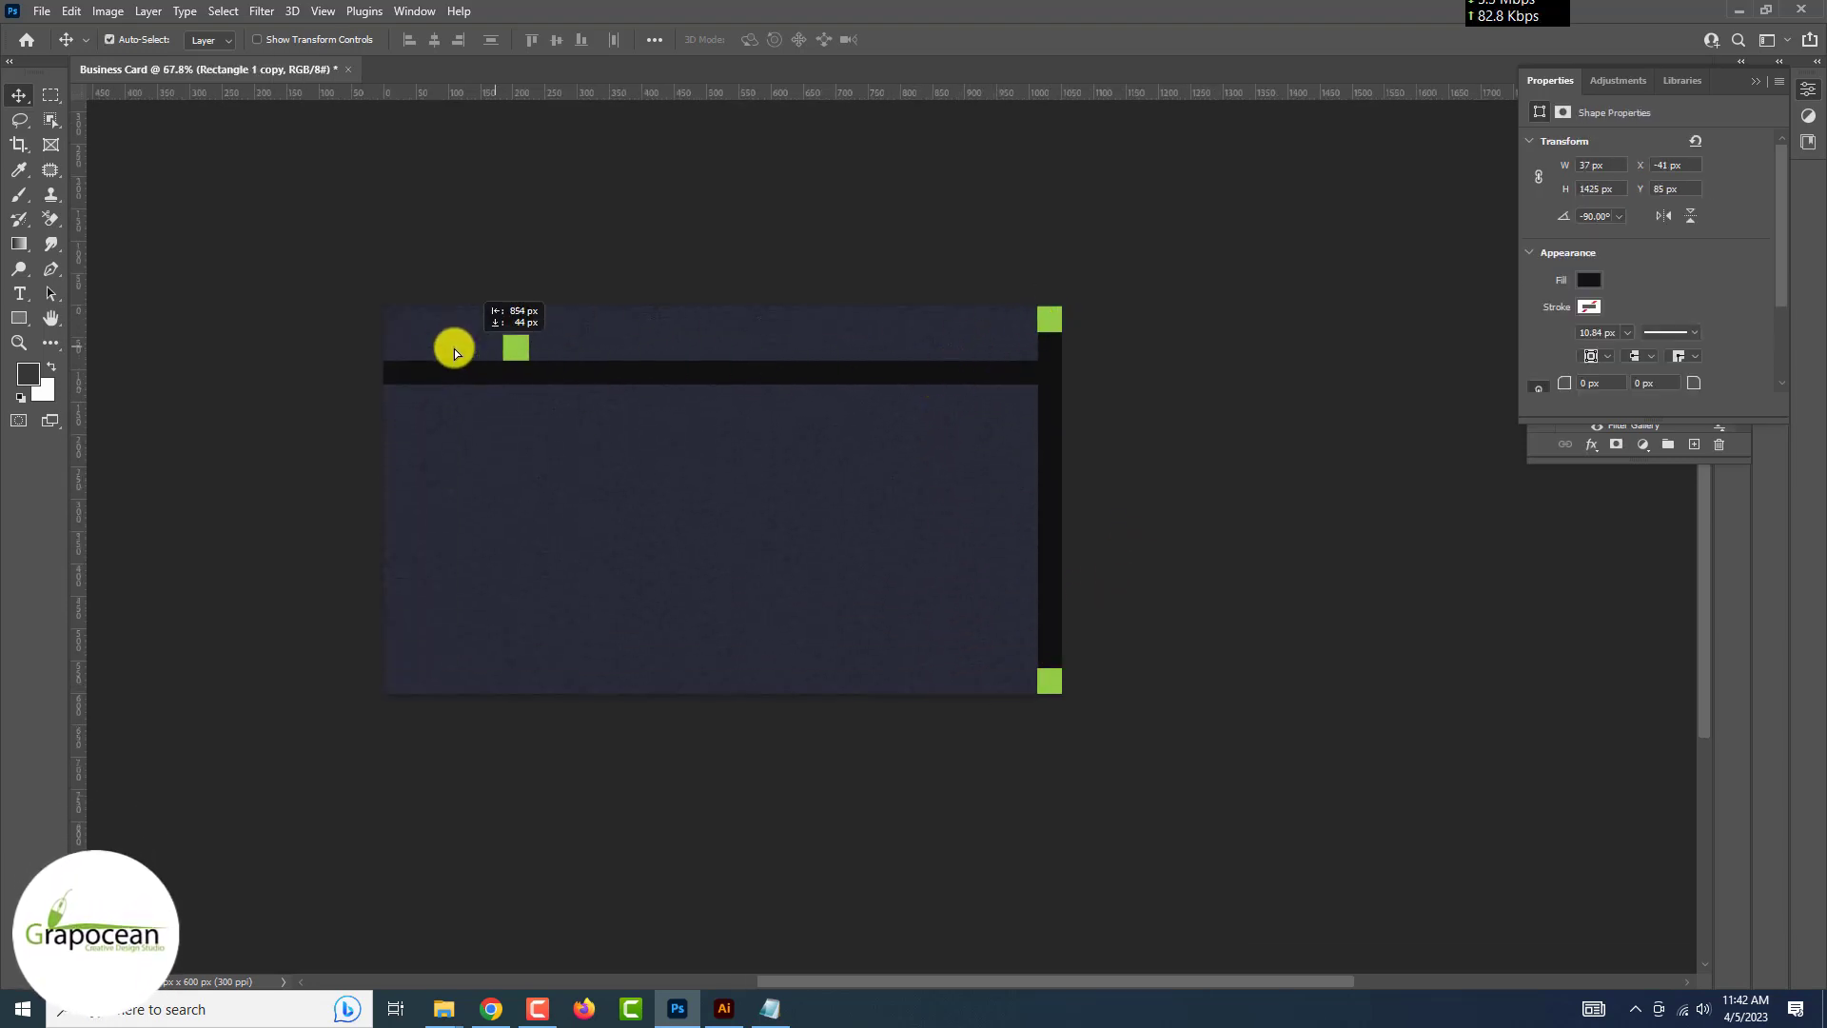
click(1231, 408)
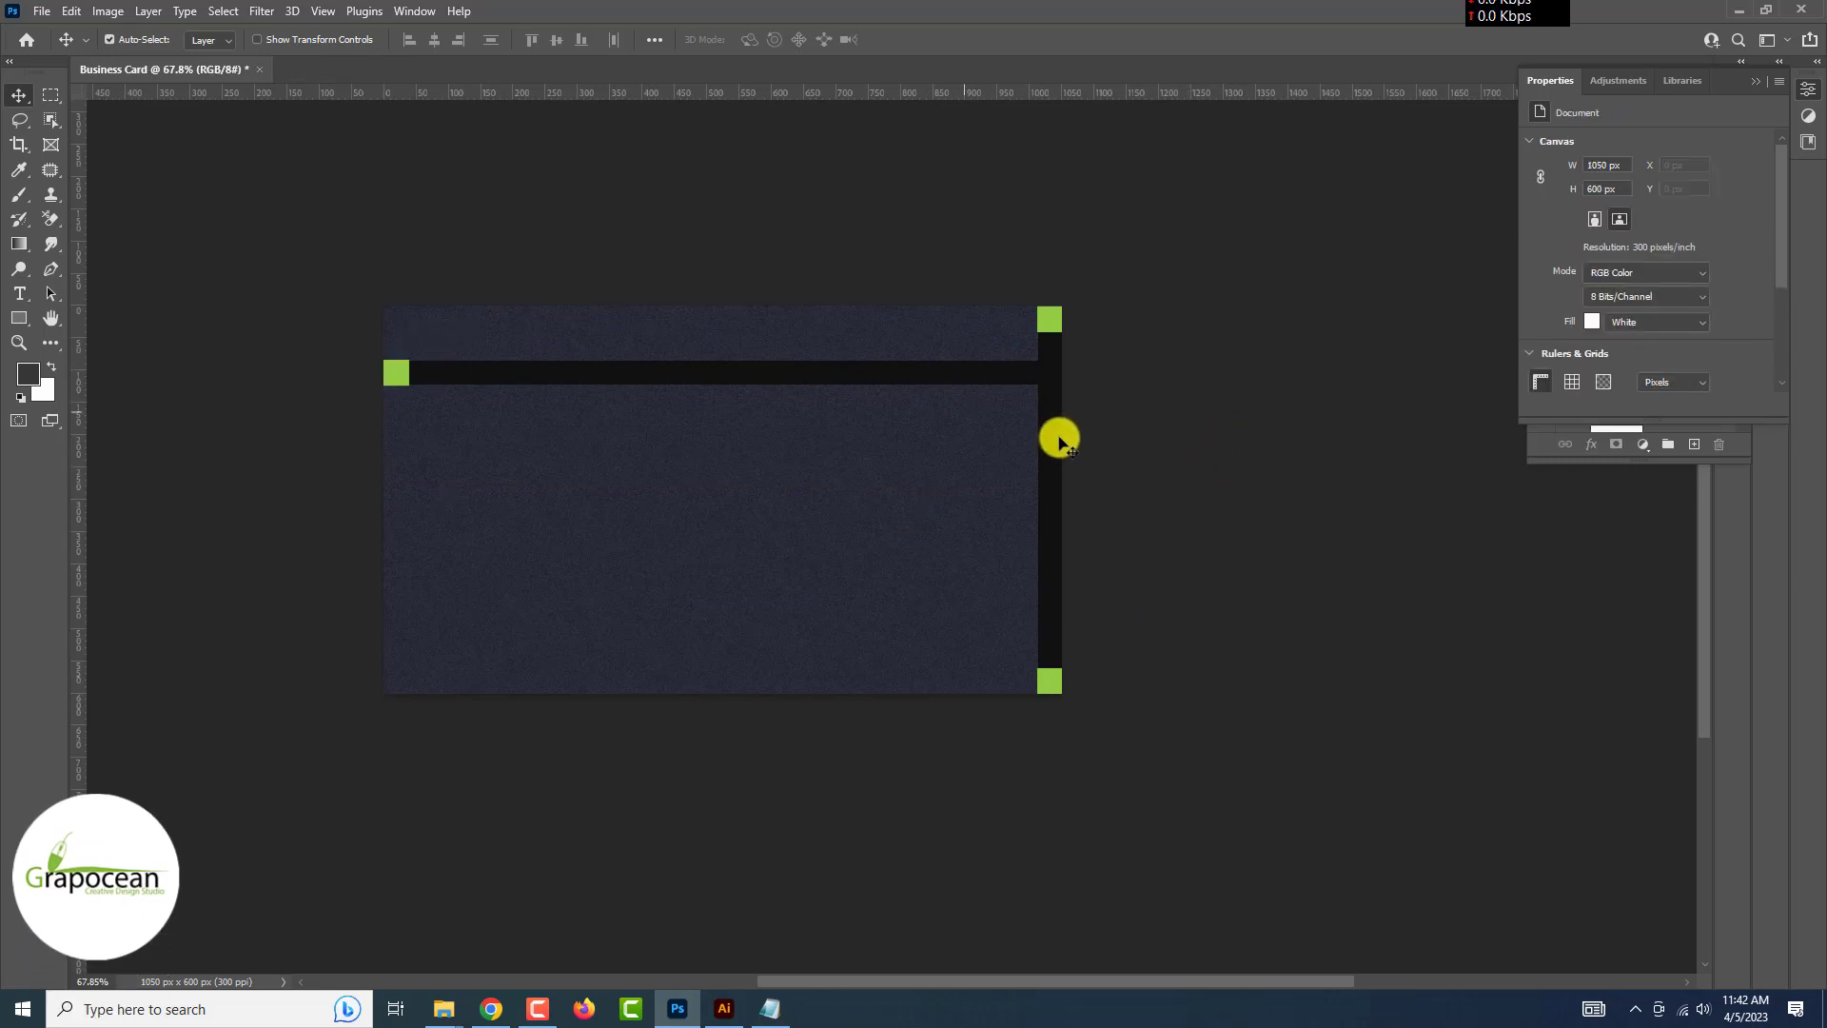
drag(881, 372, 877, 399)
drag(403, 383, 404, 398)
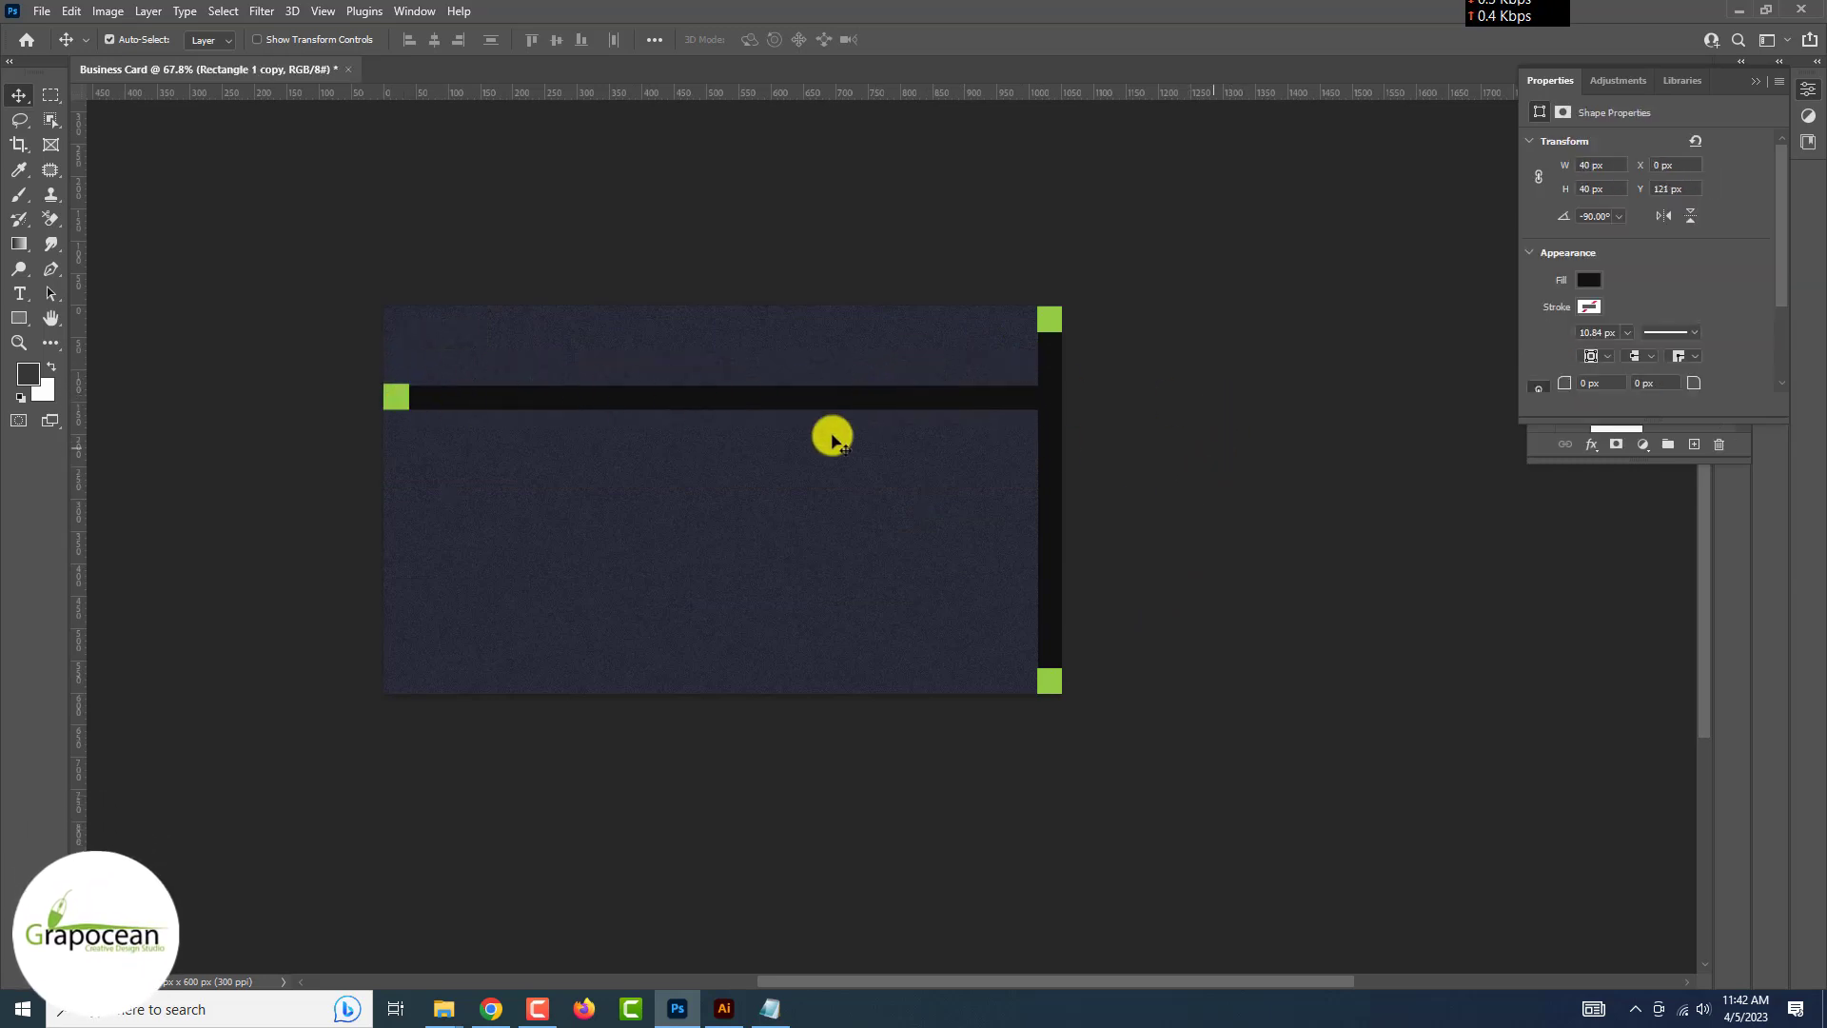
drag(985, 405, 986, 420)
drag(396, 396, 399, 421)
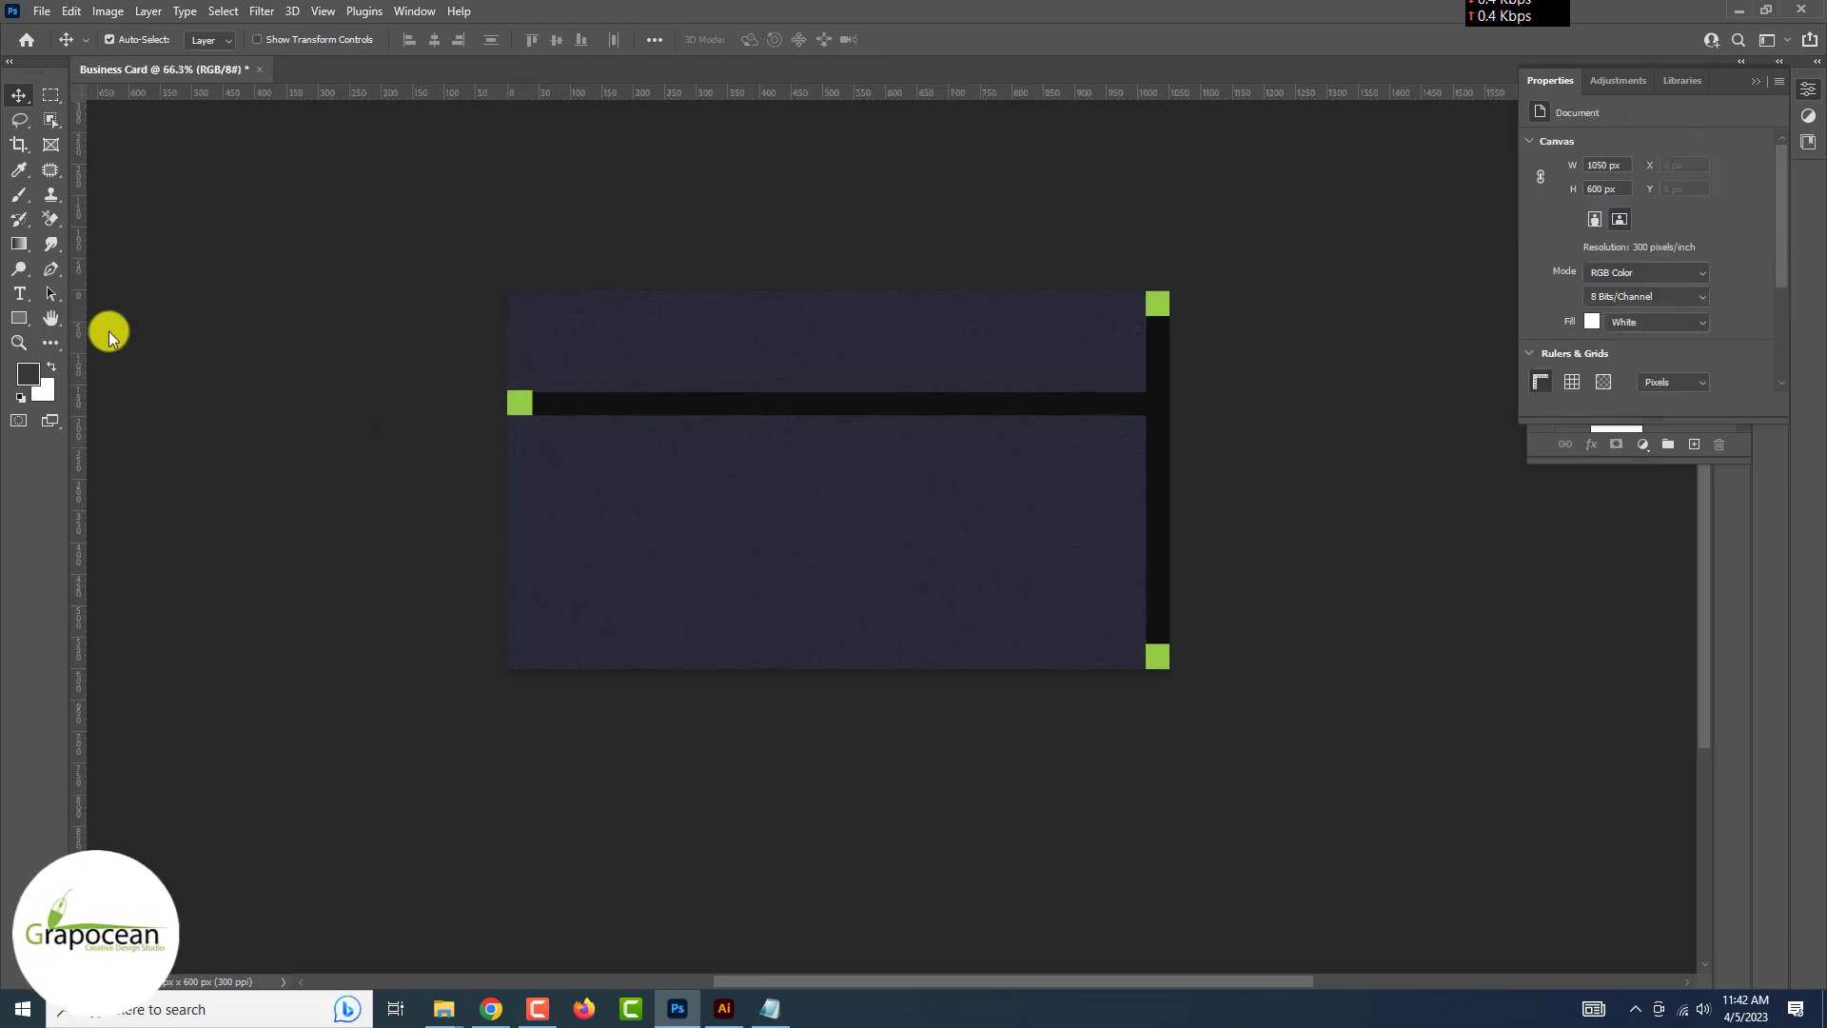
Draw a large rectangle in the card's lower right and skew it into a parallelogram
click(19, 318)
click(84, 321)
drag(1117, 610, 1129, 651)
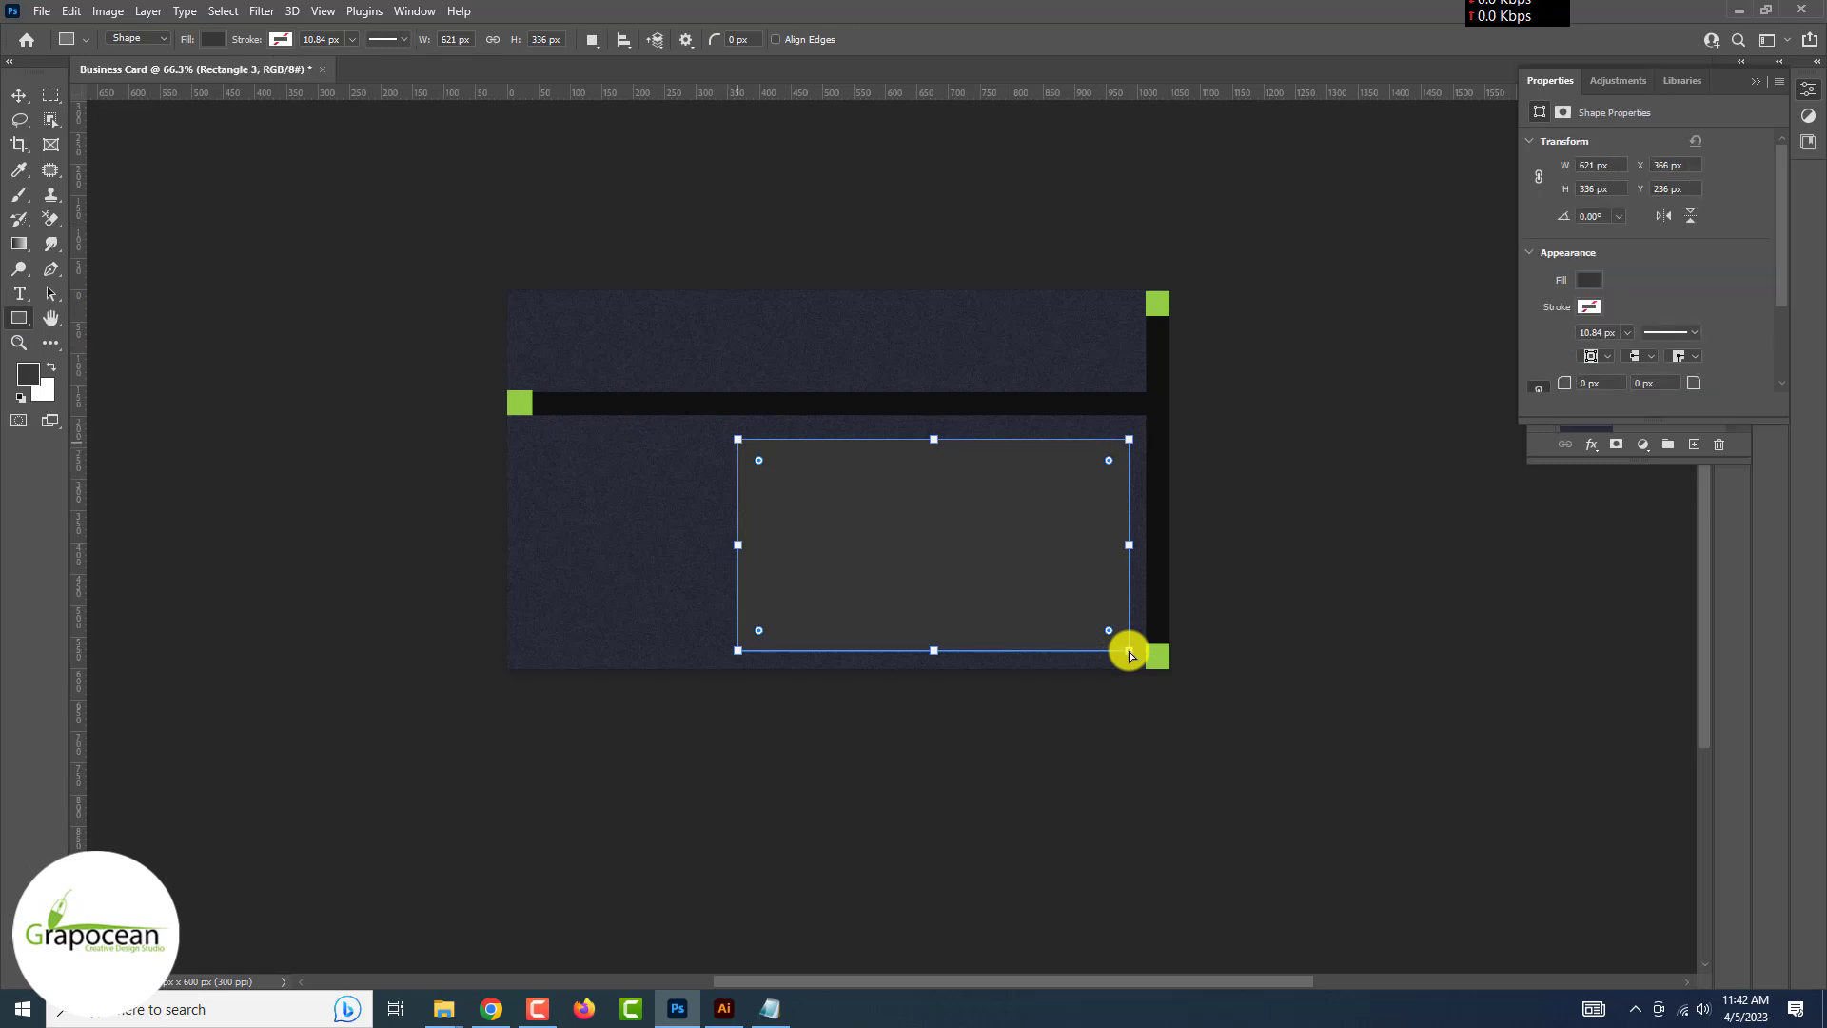
key(ctrl+t)
drag(739, 439, 801, 447)
key(Return)
click(827, 375)
Fill the parallelogram with a slightly lighter navy, #383a49
double_click(1586, 211)
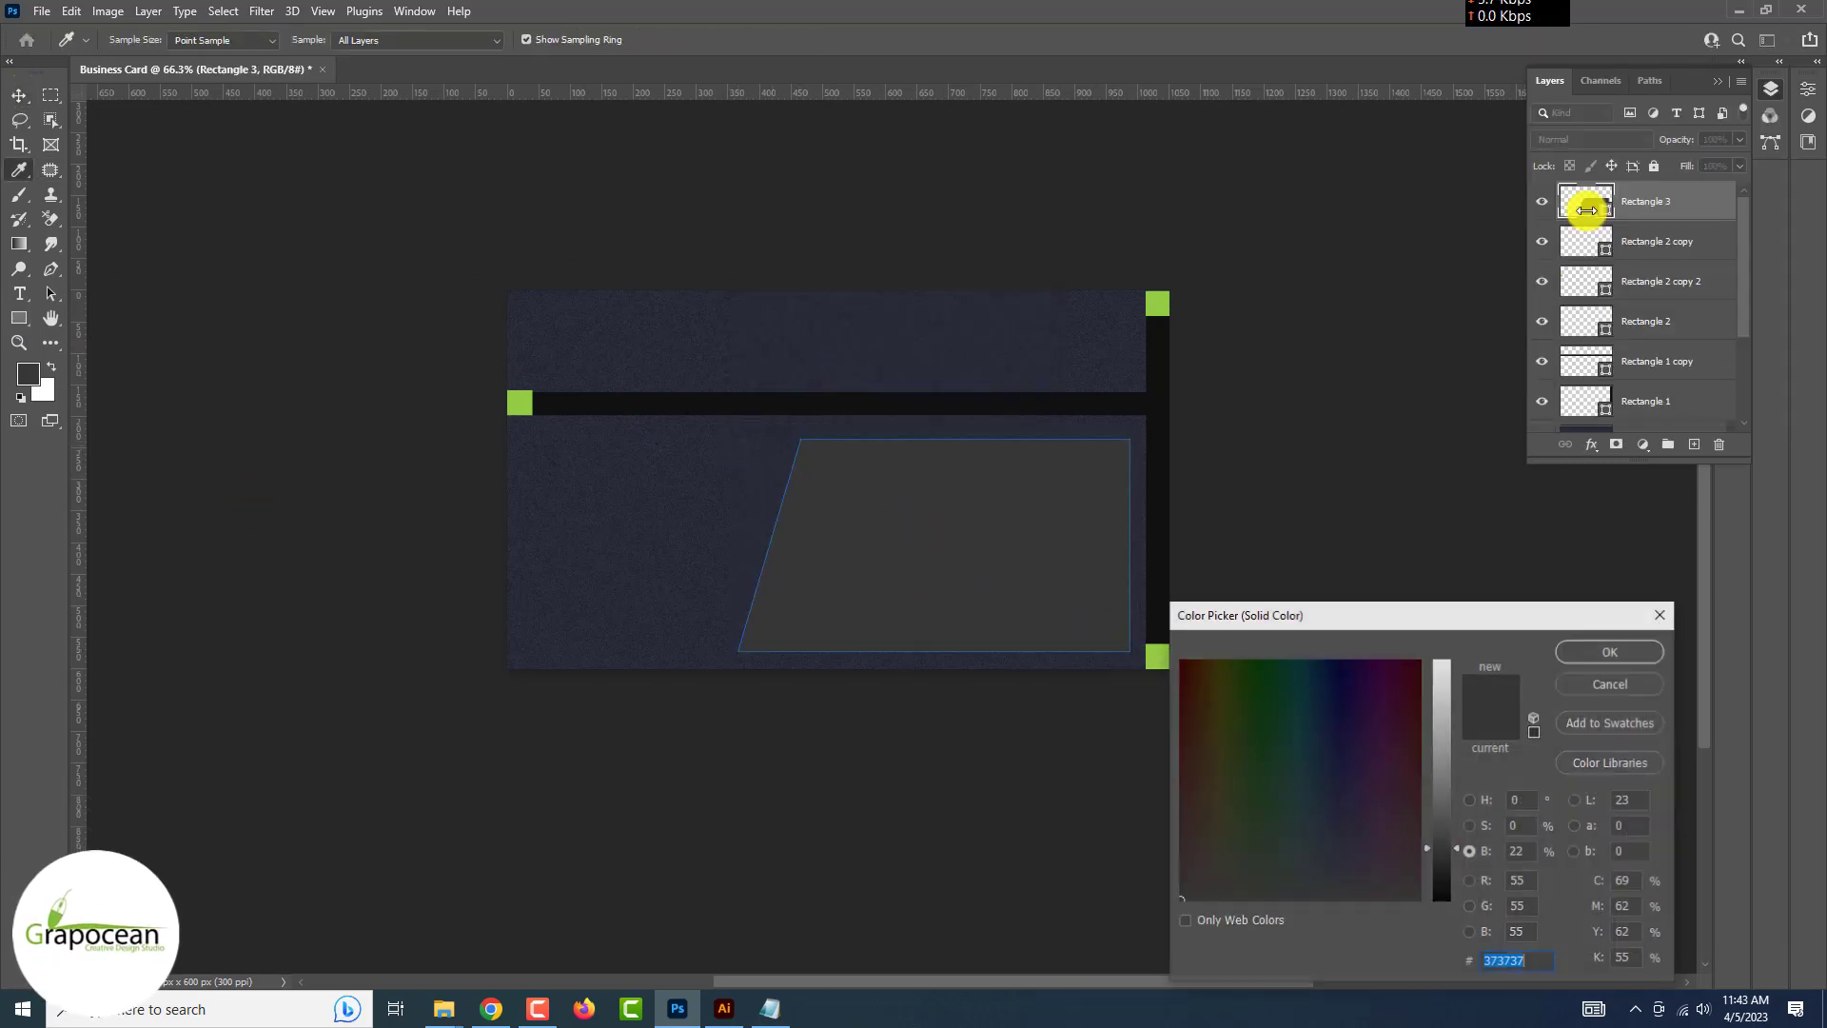
click(1610, 651)
double_click(1586, 201)
click(734, 487)
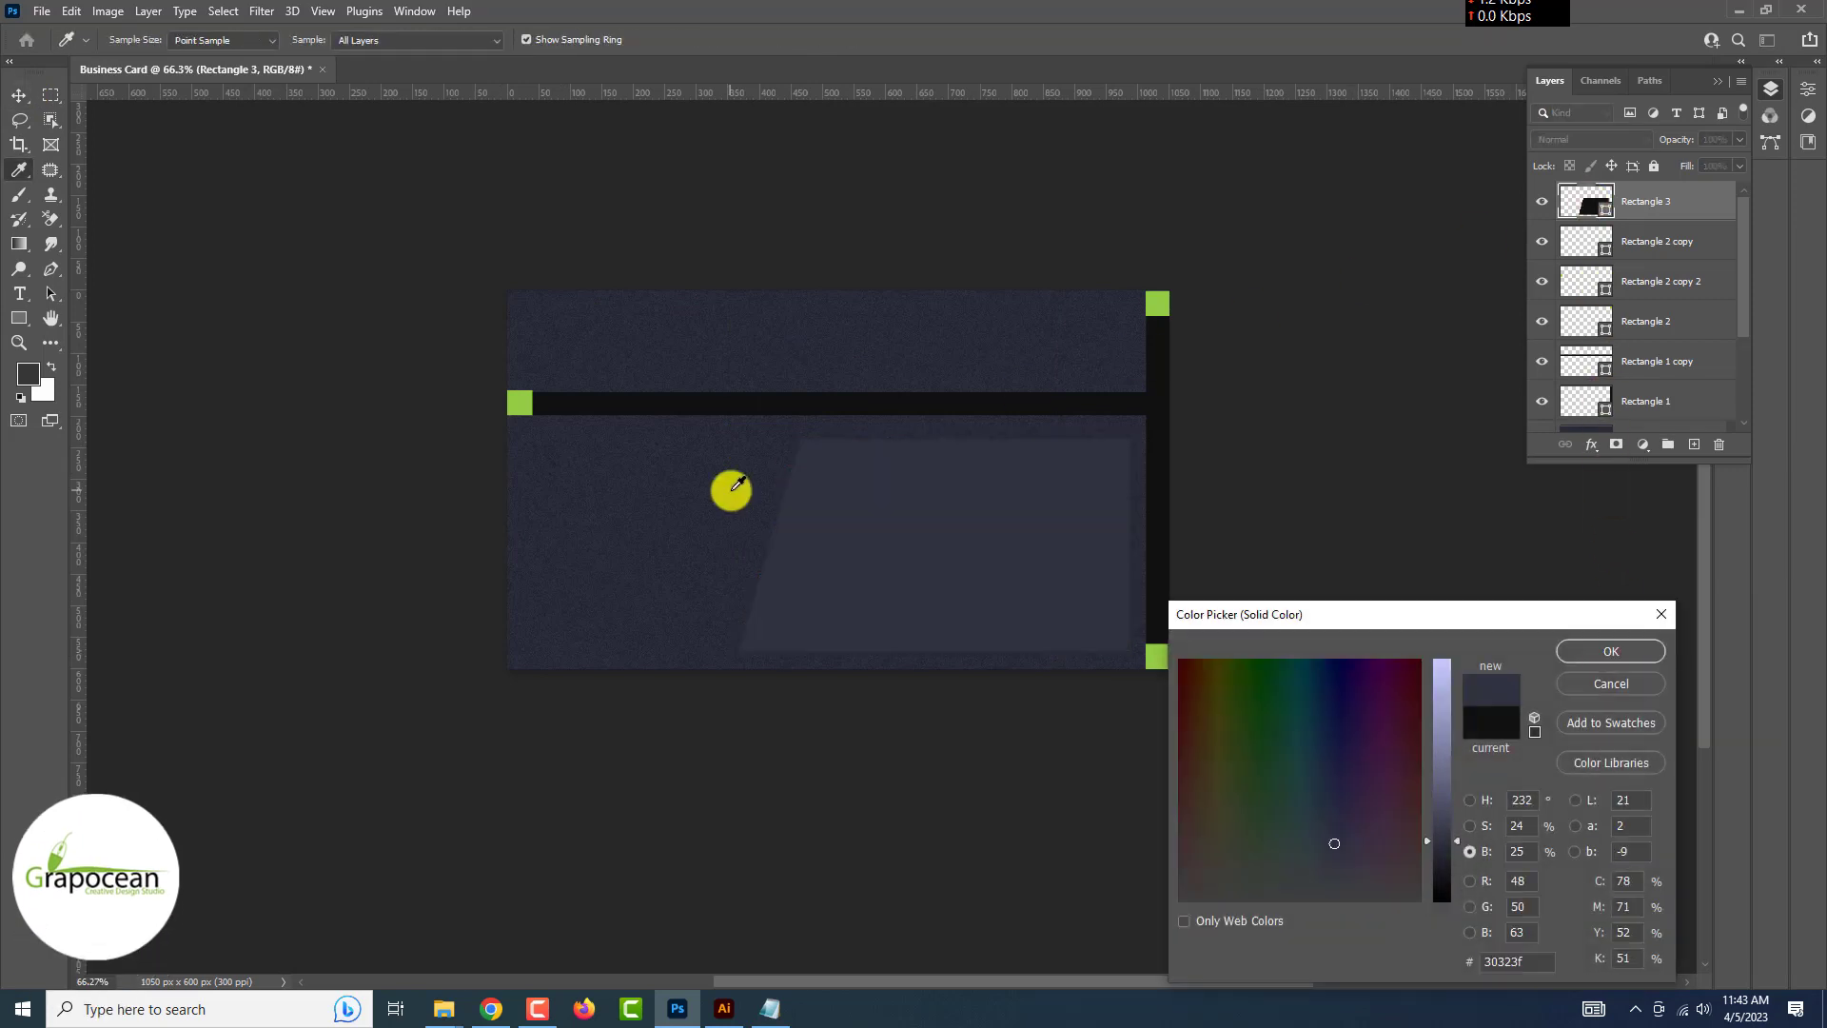
mouse_move(1444, 830)
mouse_down()
mouse_move(1447, 814)
mouse_move(1448, 830)
mouse_up()
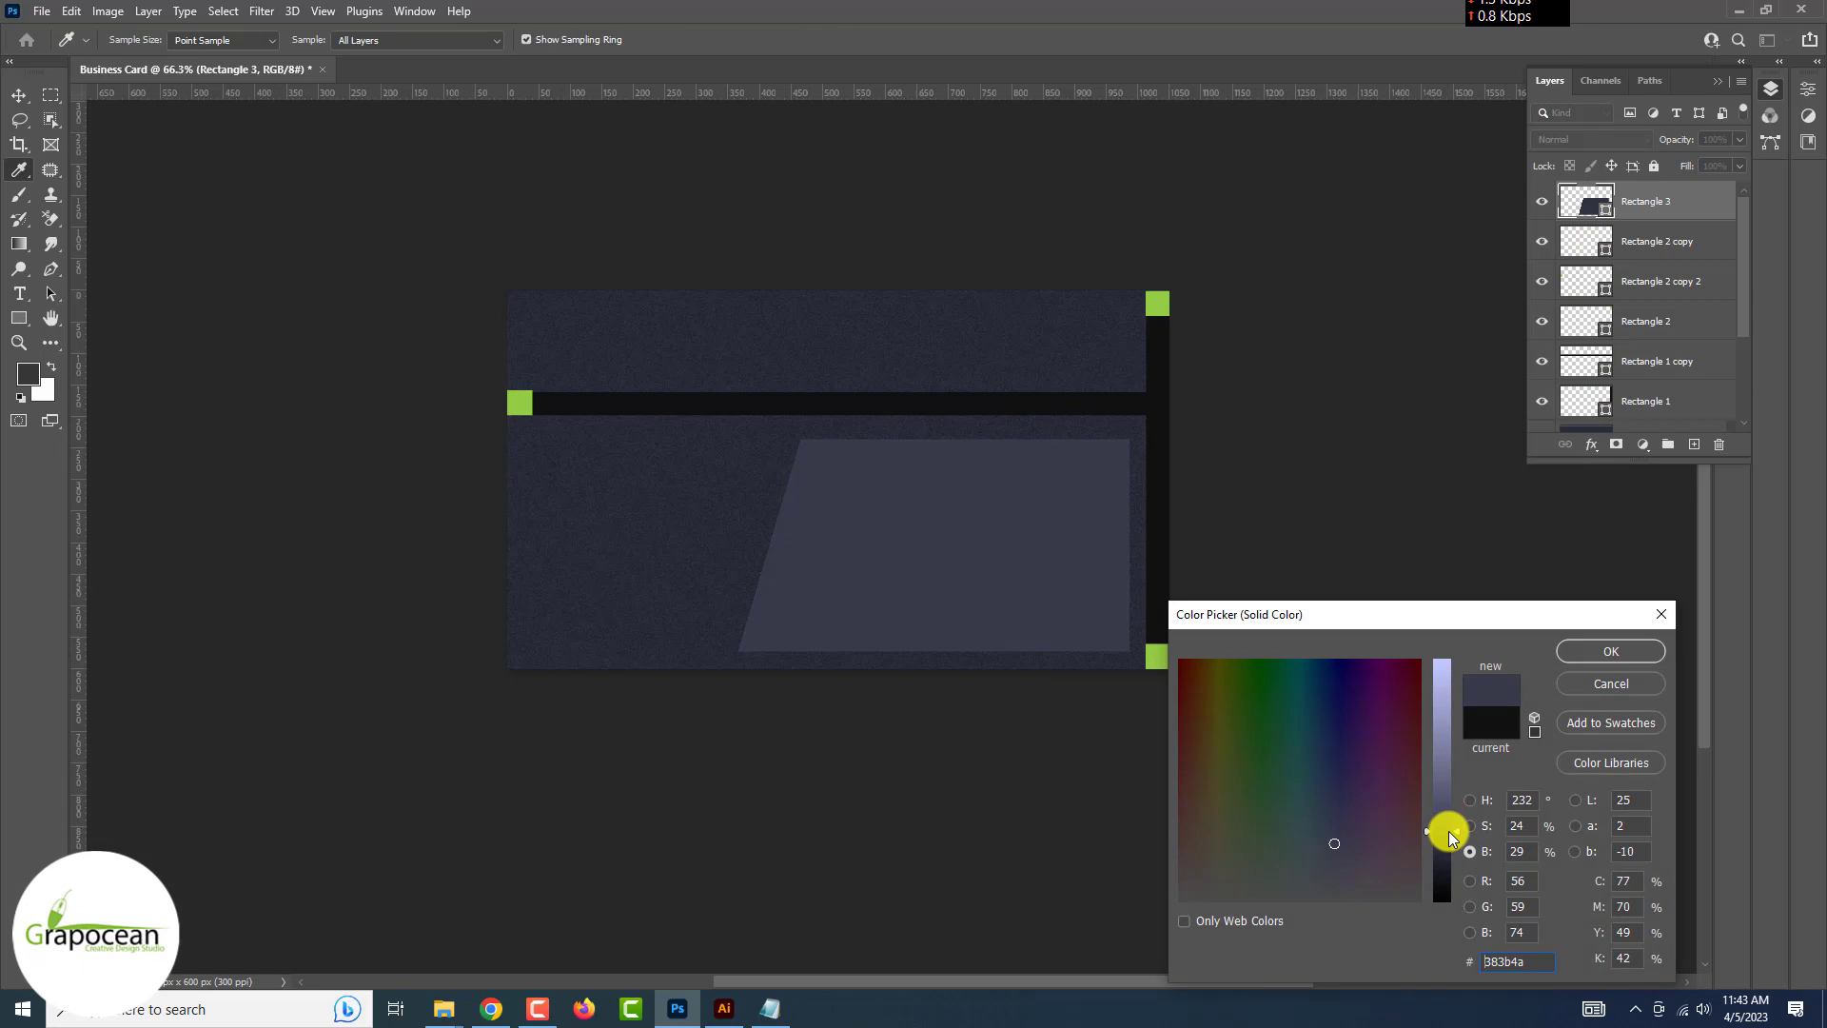
click(1610, 651)
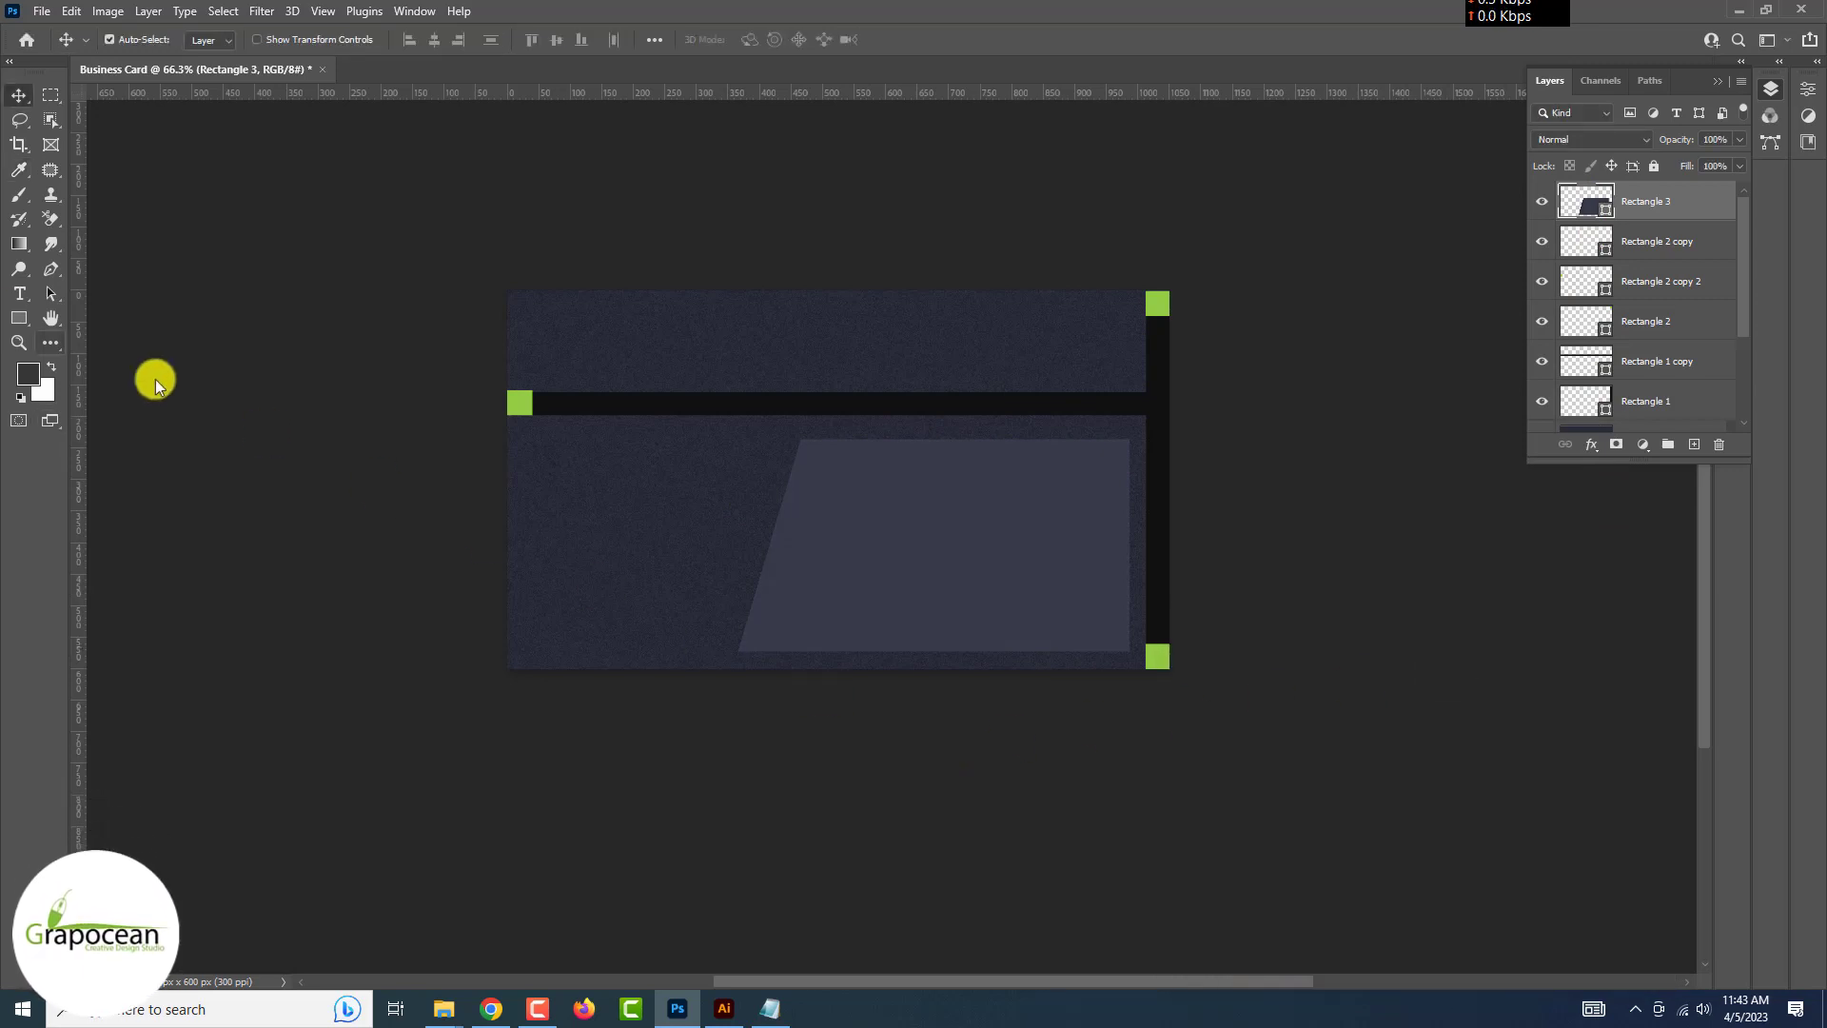
click(17, 318)
Draw a thin full-height rectangle and tilt it 15 degrees over the parallelogram
click(76, 319)
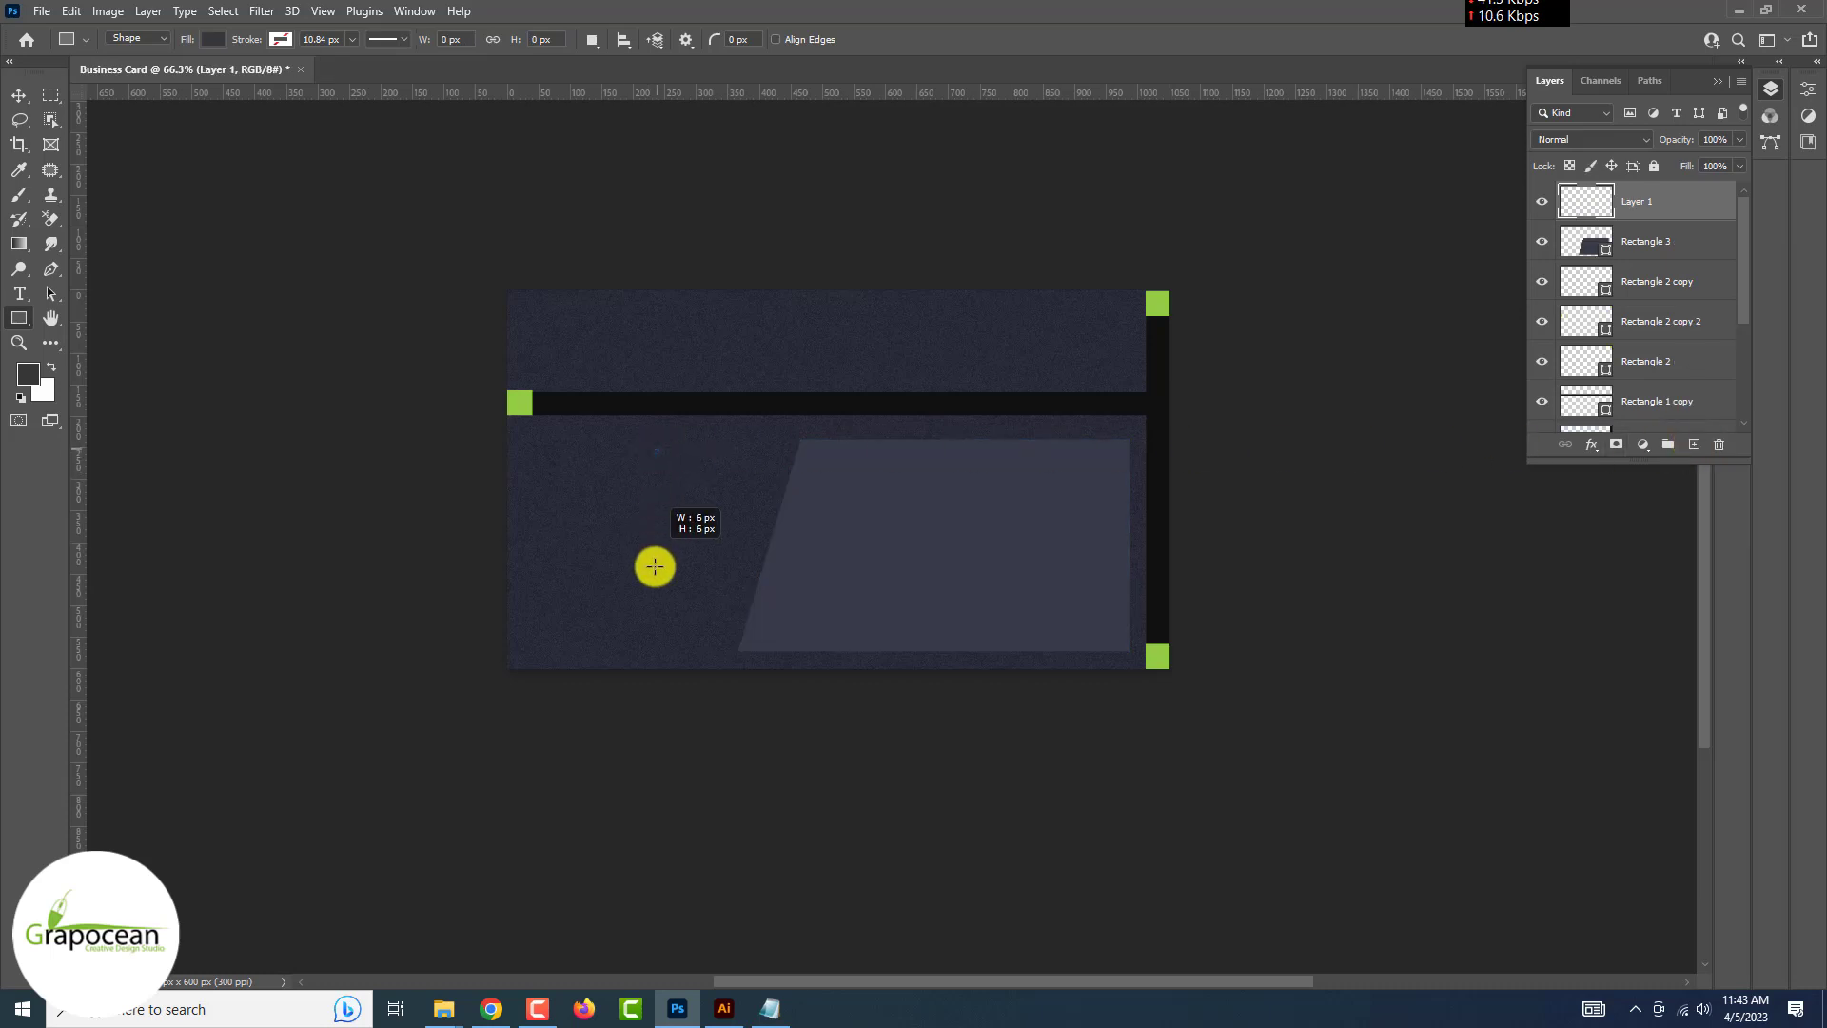
drag(655, 566, 654, 720)
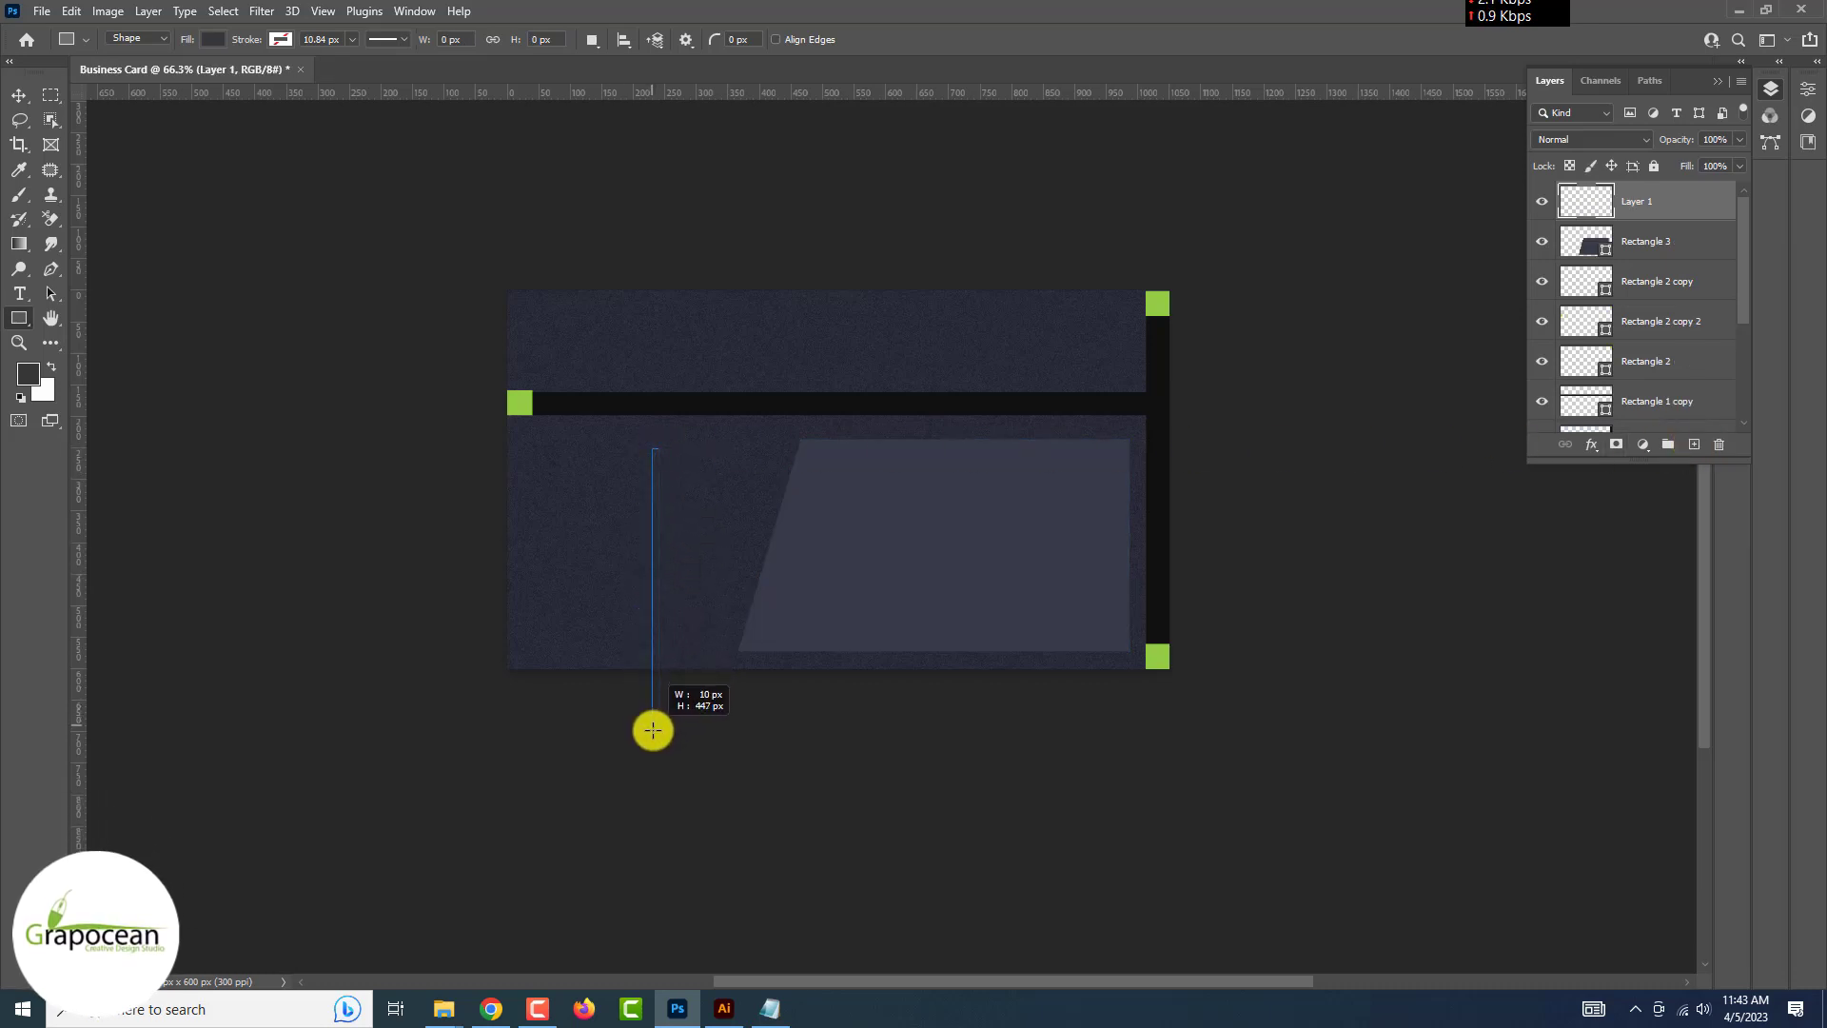
drag(653, 837, 653, 840)
click(19, 94)
click(266, 558)
scroll(634, 558, up, 5)
drag(667, 557, 895, 541)
key(ctrl+t)
drag(990, 393, 999, 407)
scroll(954, 506, up, 3)
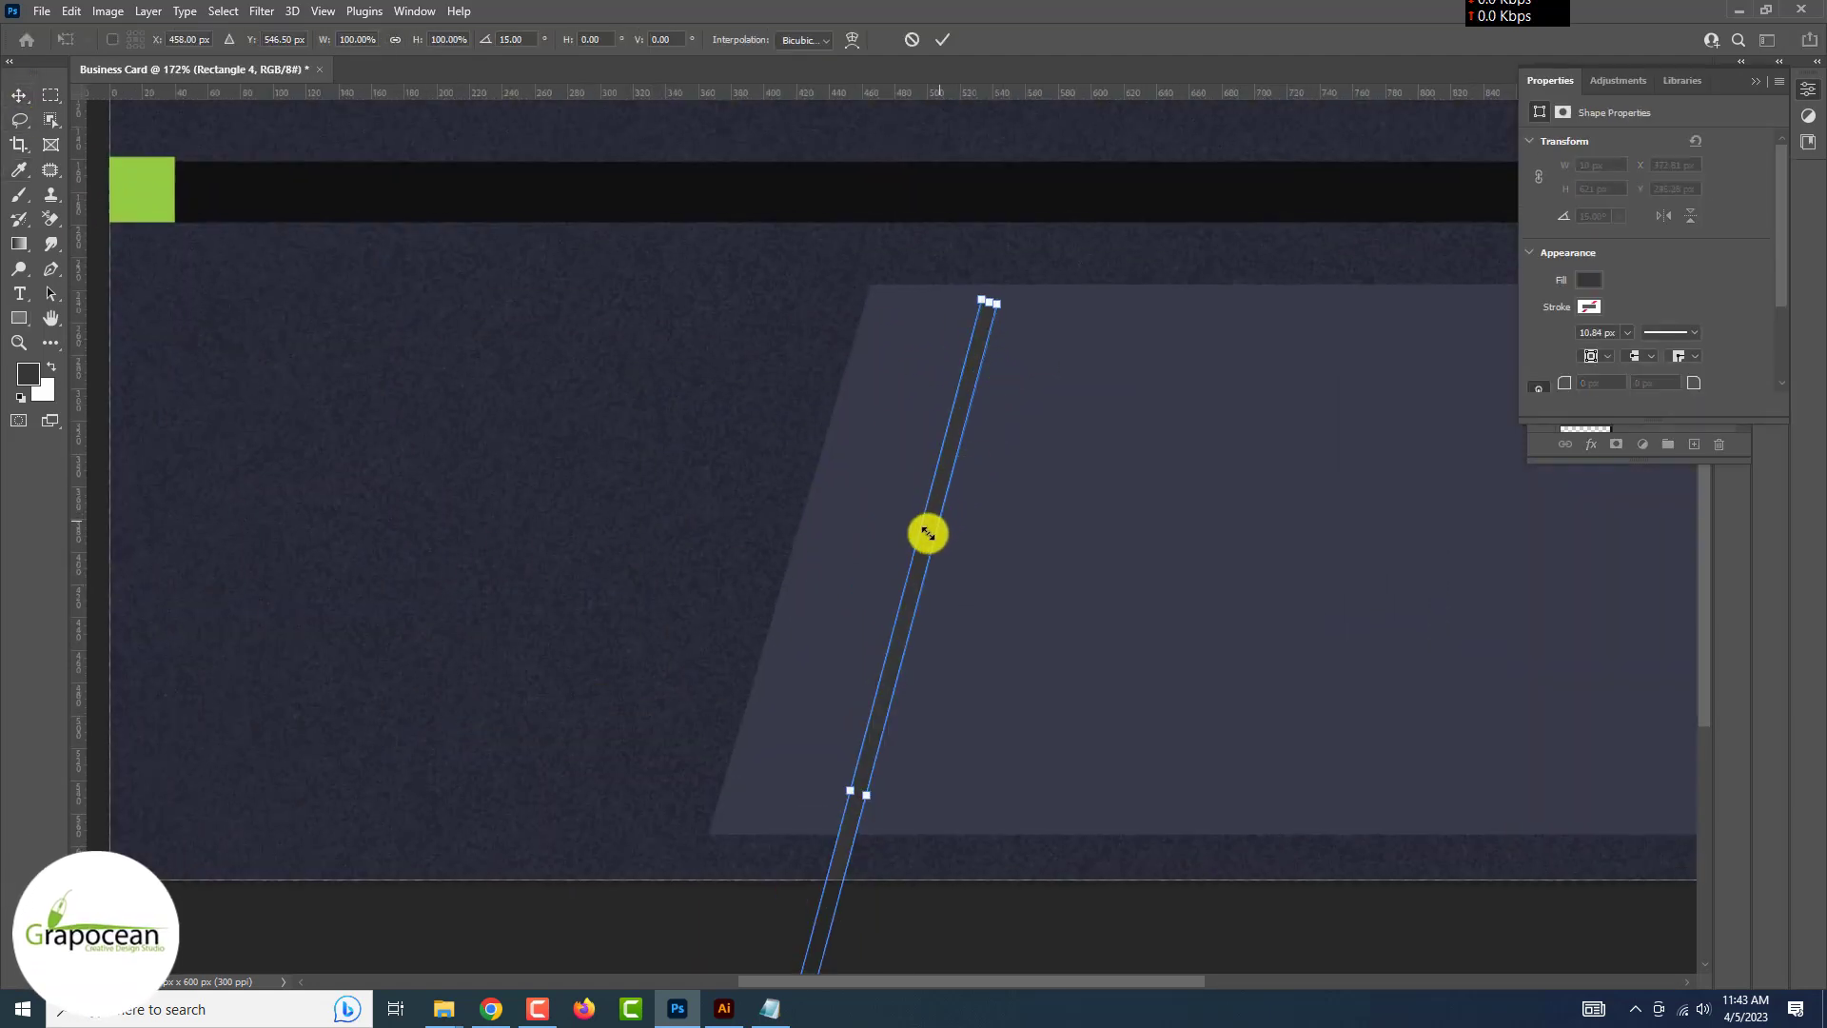
drag(929, 530, 929, 498)
click(20, 93)
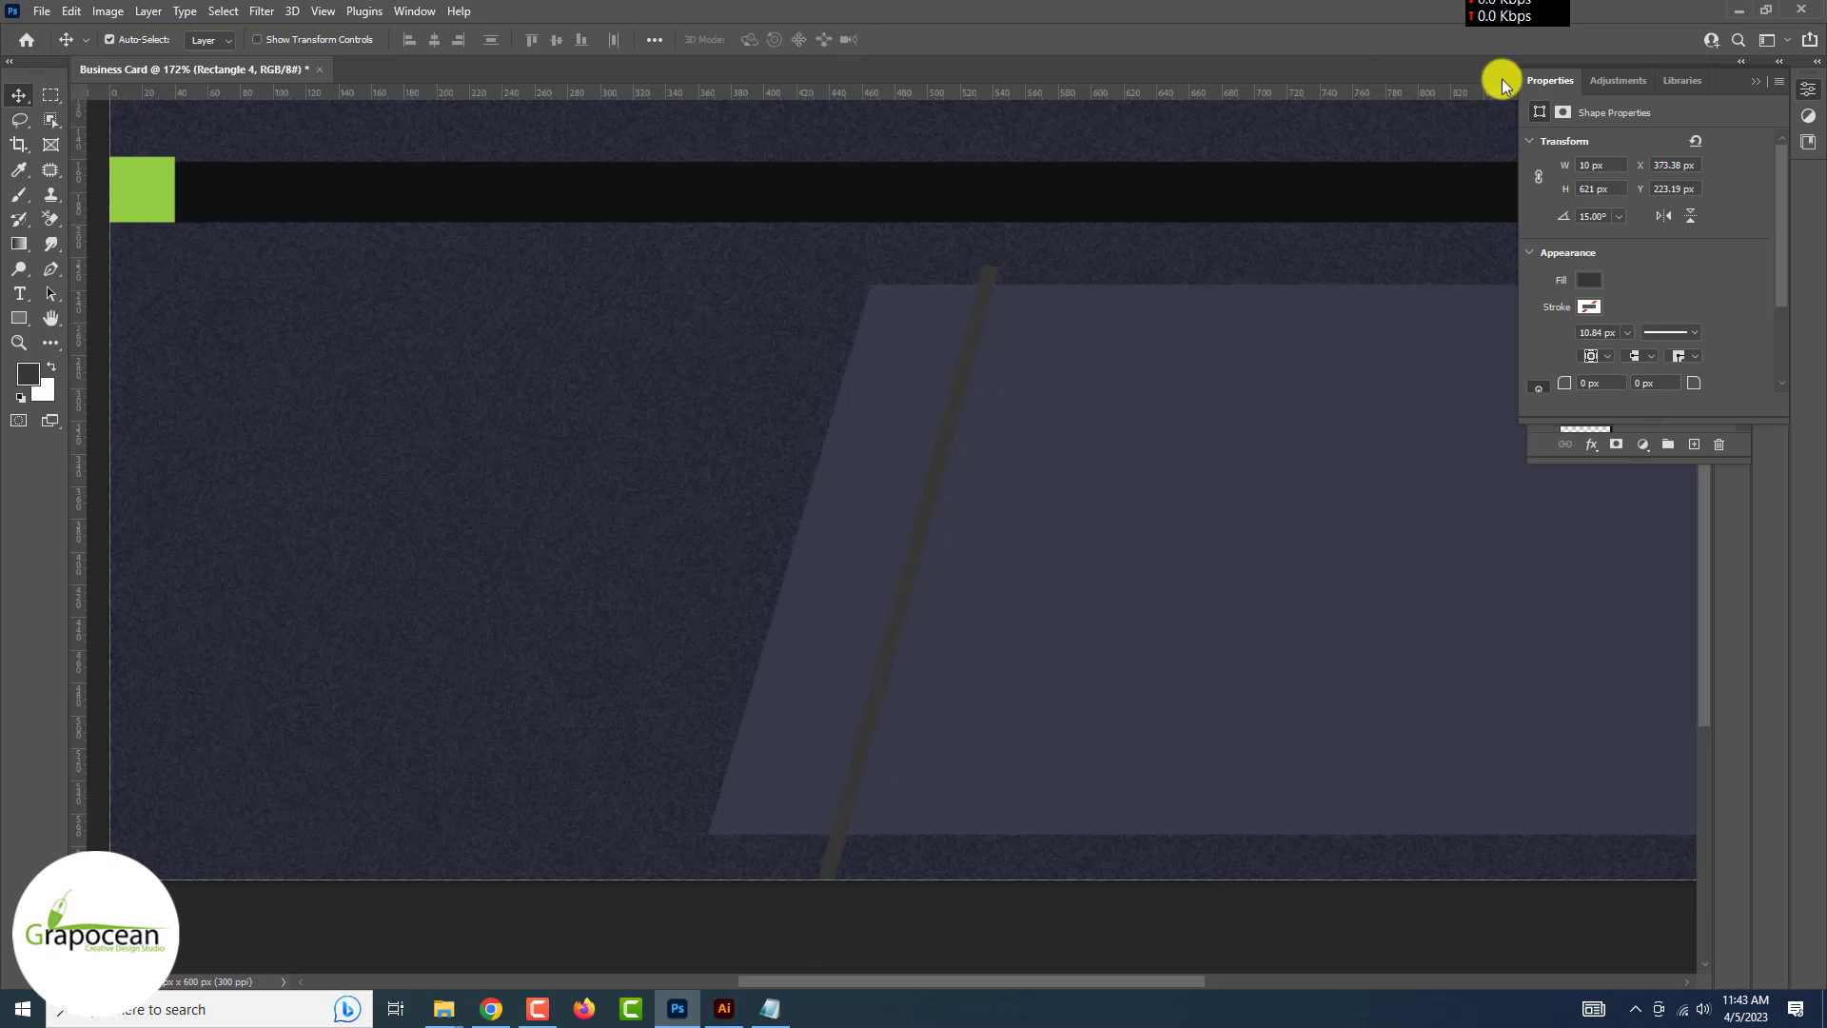
Mask the thin strip's inverted outline out of Rectangle 3 and hide Rectangle 4
click(1761, 84)
ctrl+click(1581, 201)
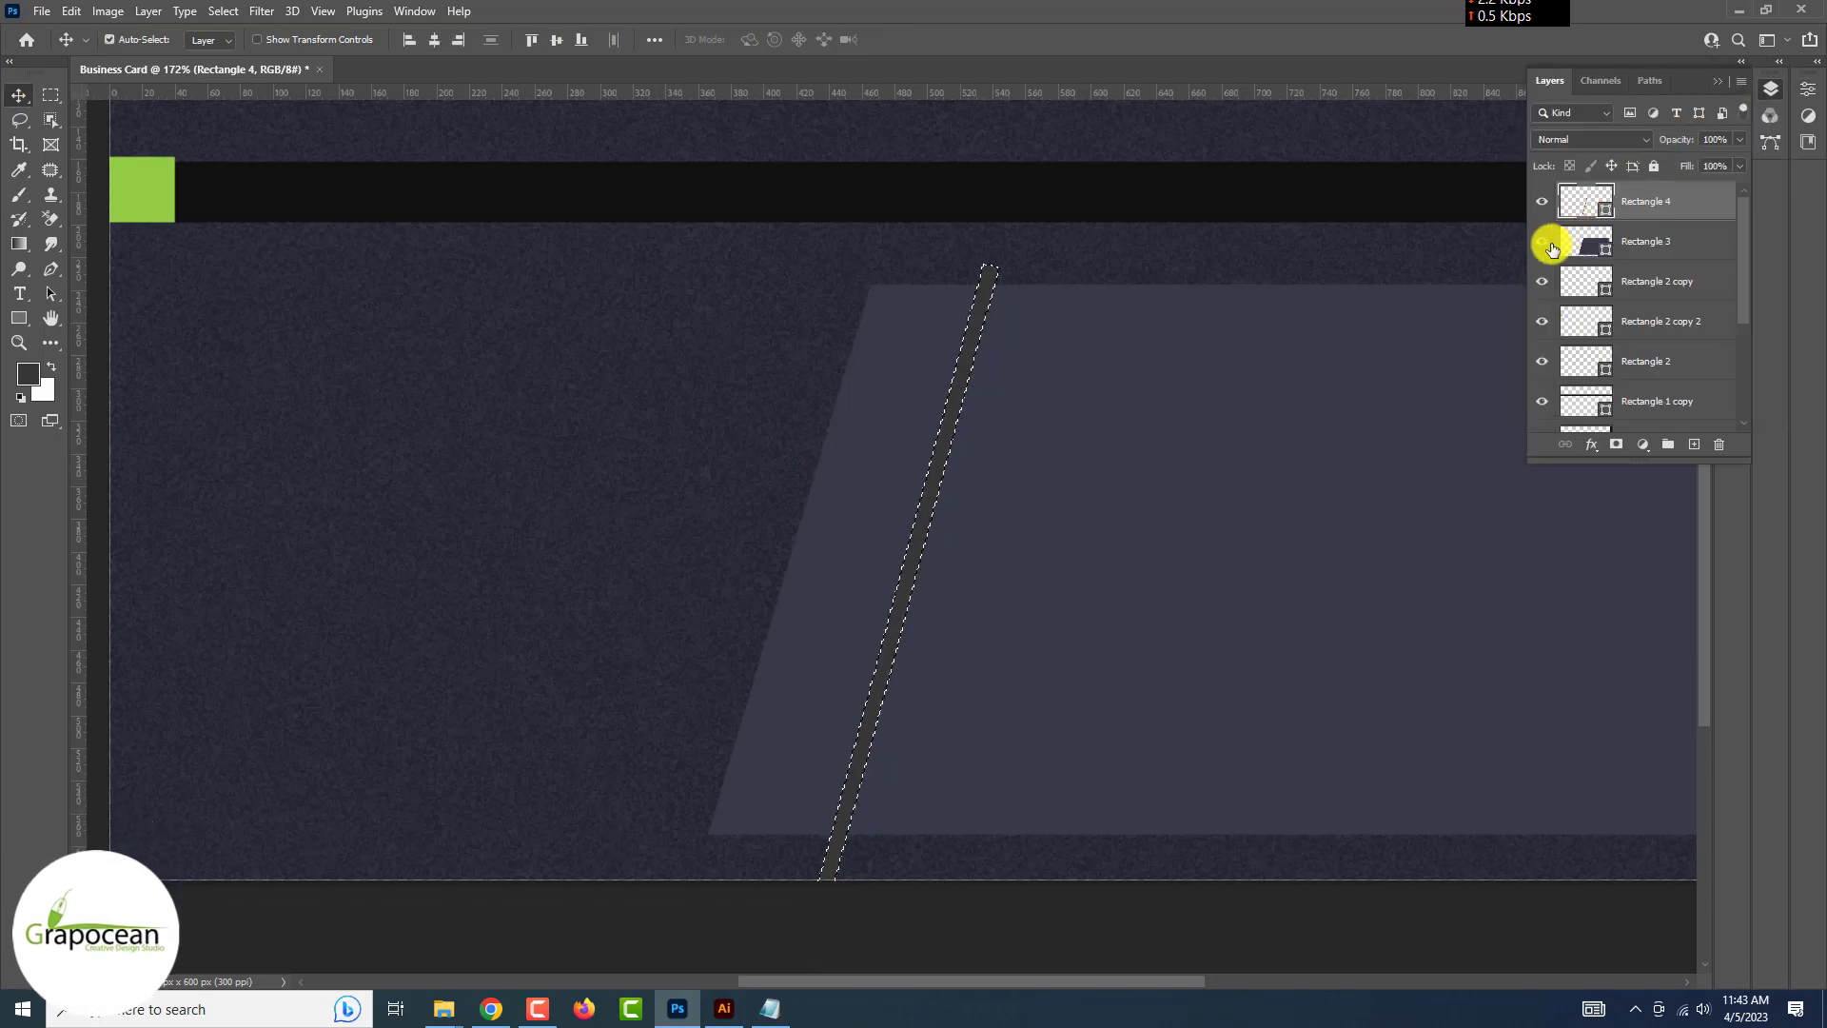
click(1543, 243)
click(1542, 244)
click(1625, 235)
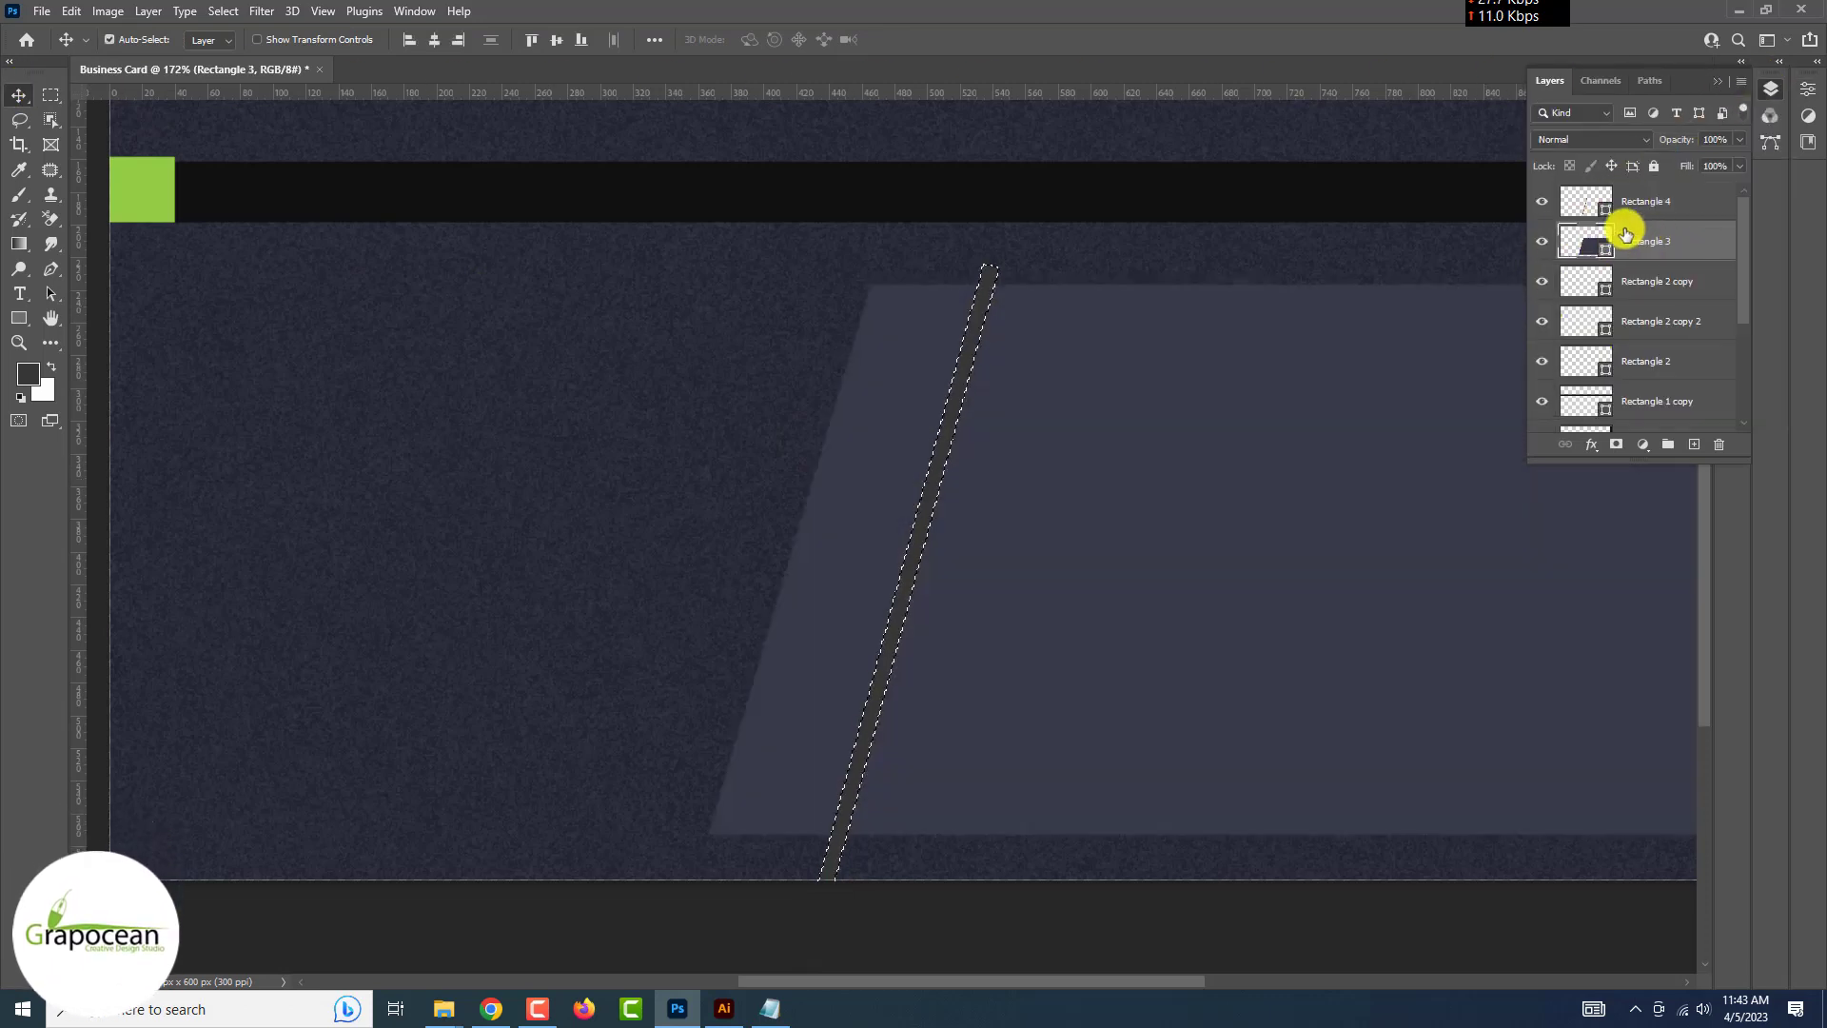
click(1542, 203)
key(ctrl+shift+i)
click(1606, 454)
key(m)
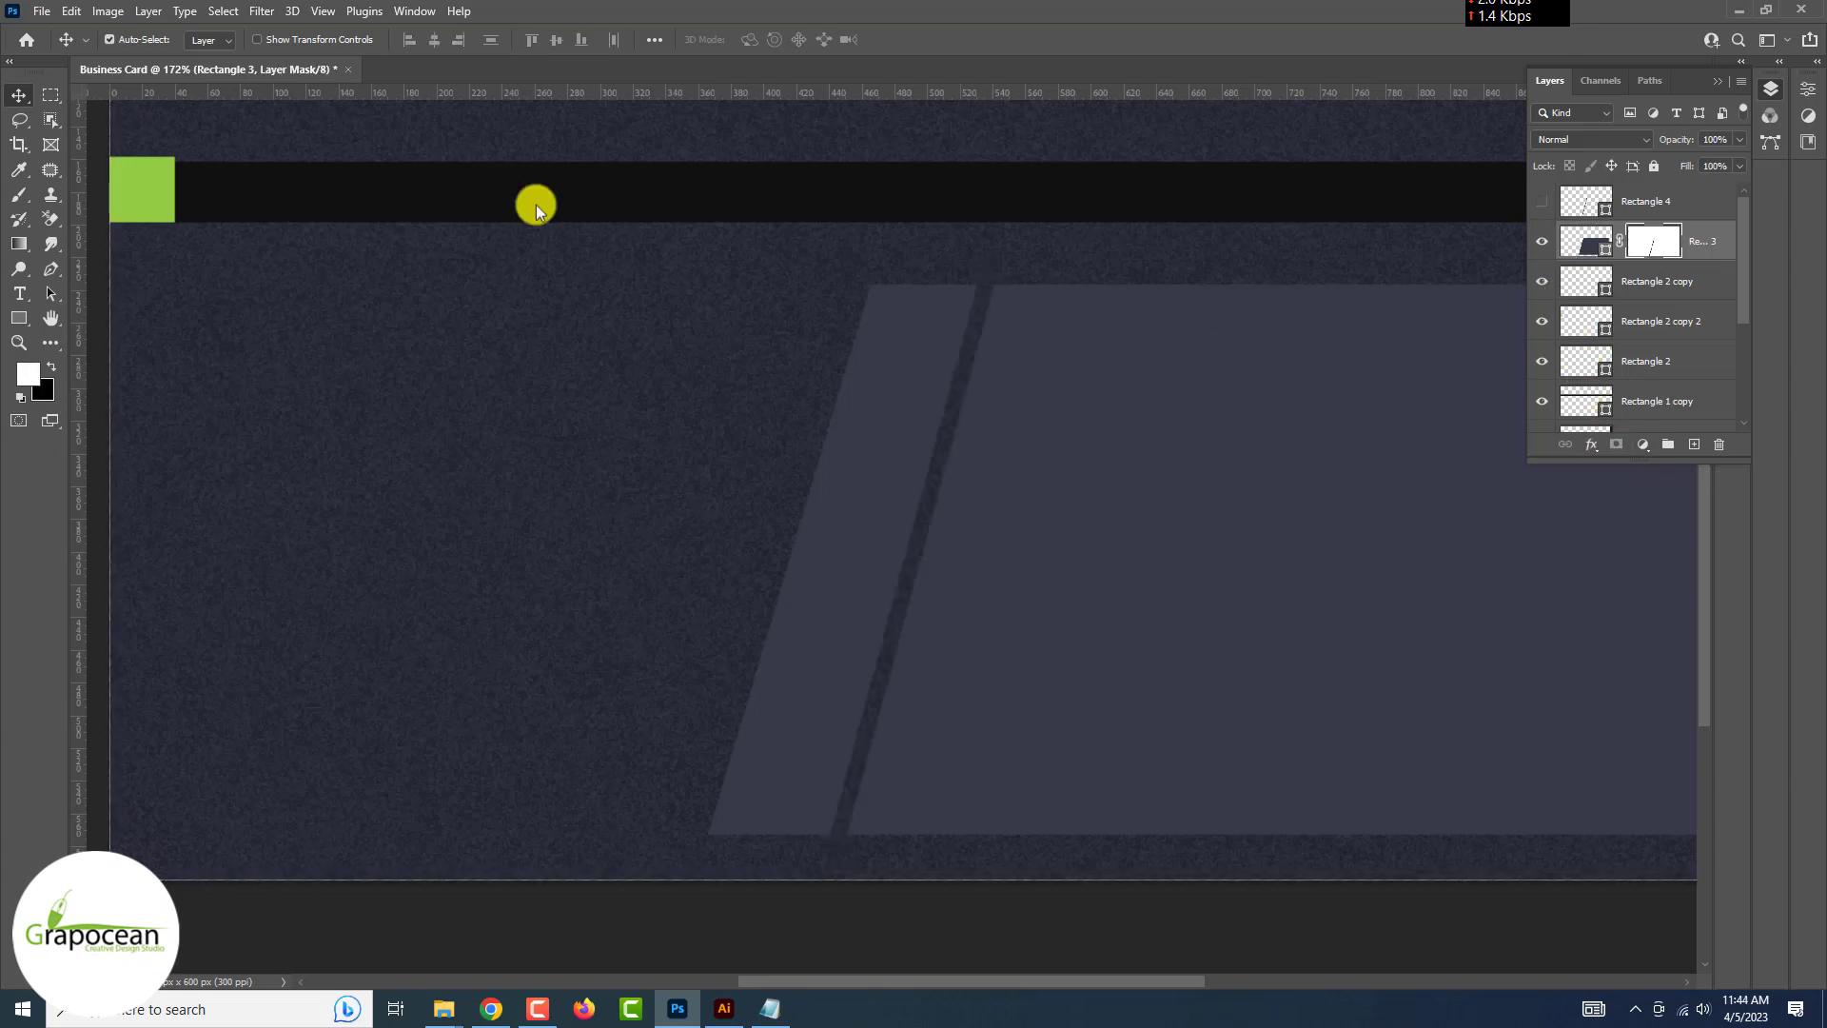
key(ctrl+0)
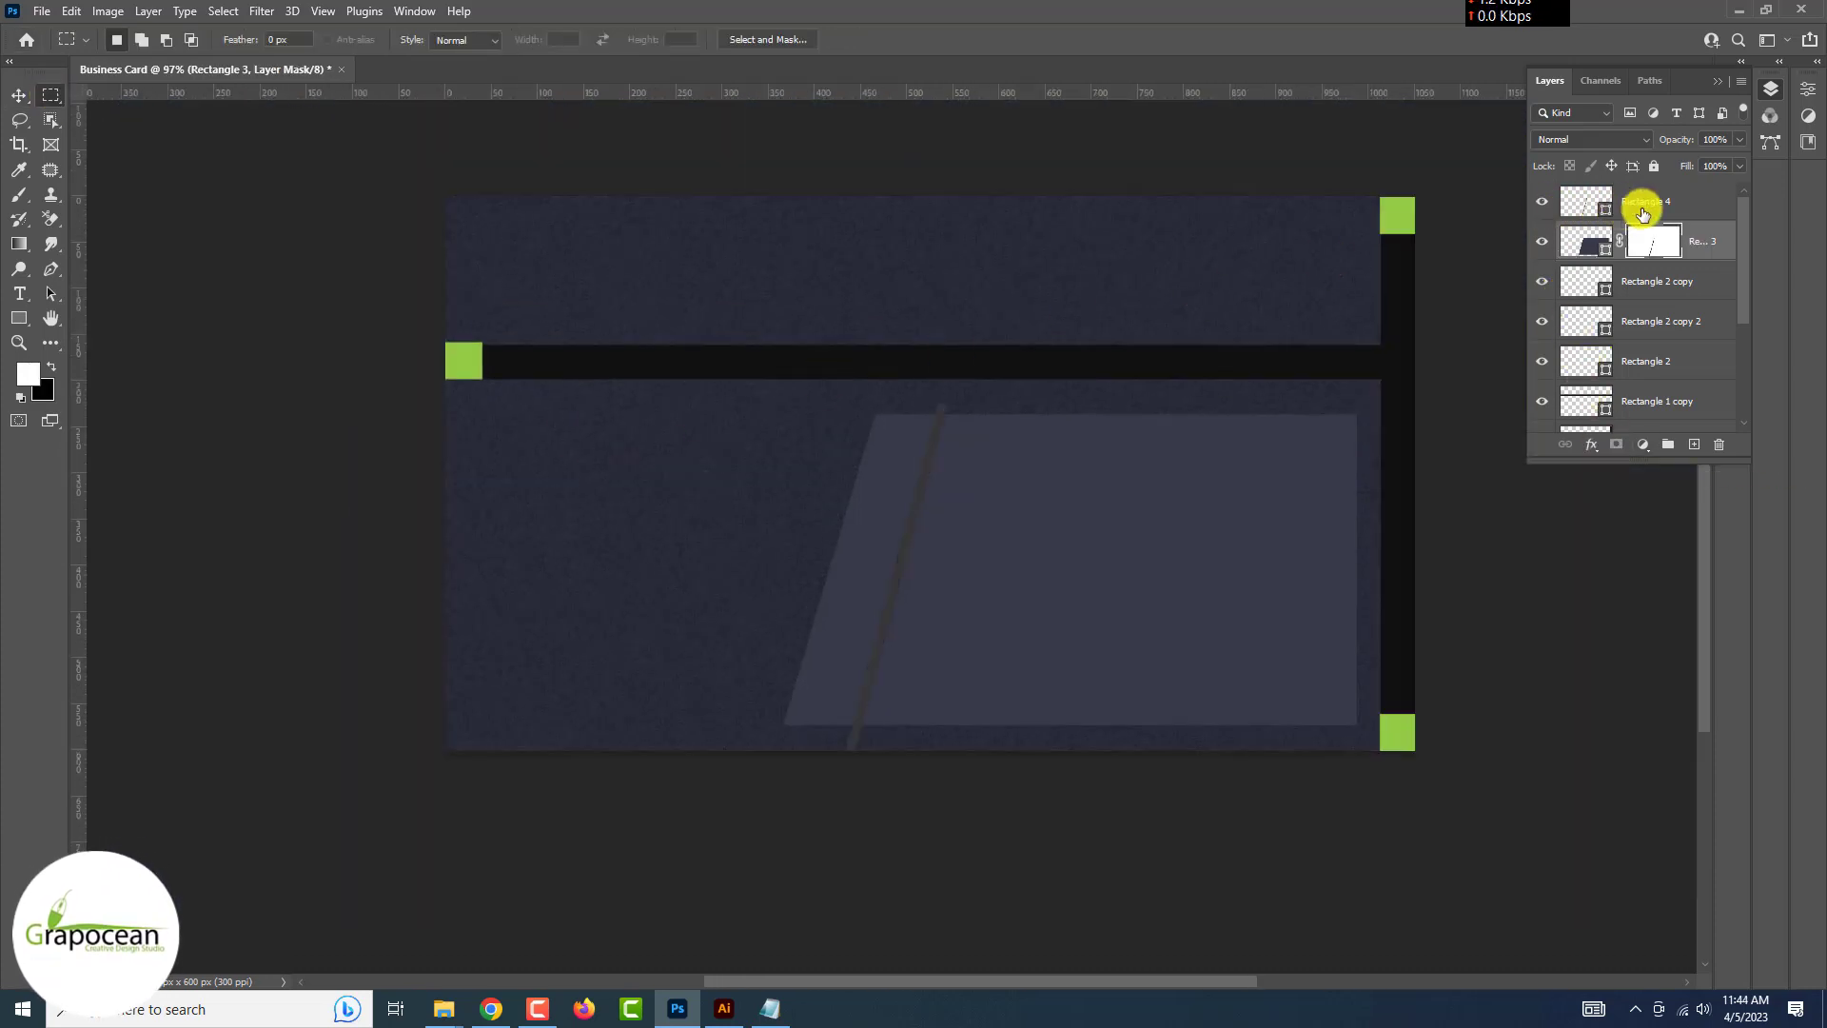
Rotate the thin strip to a near-horizontal line on the panel and duplicate it lower down
click(1641, 214)
key(ctrl+t)
drag(1269, 657, 1015, 440)
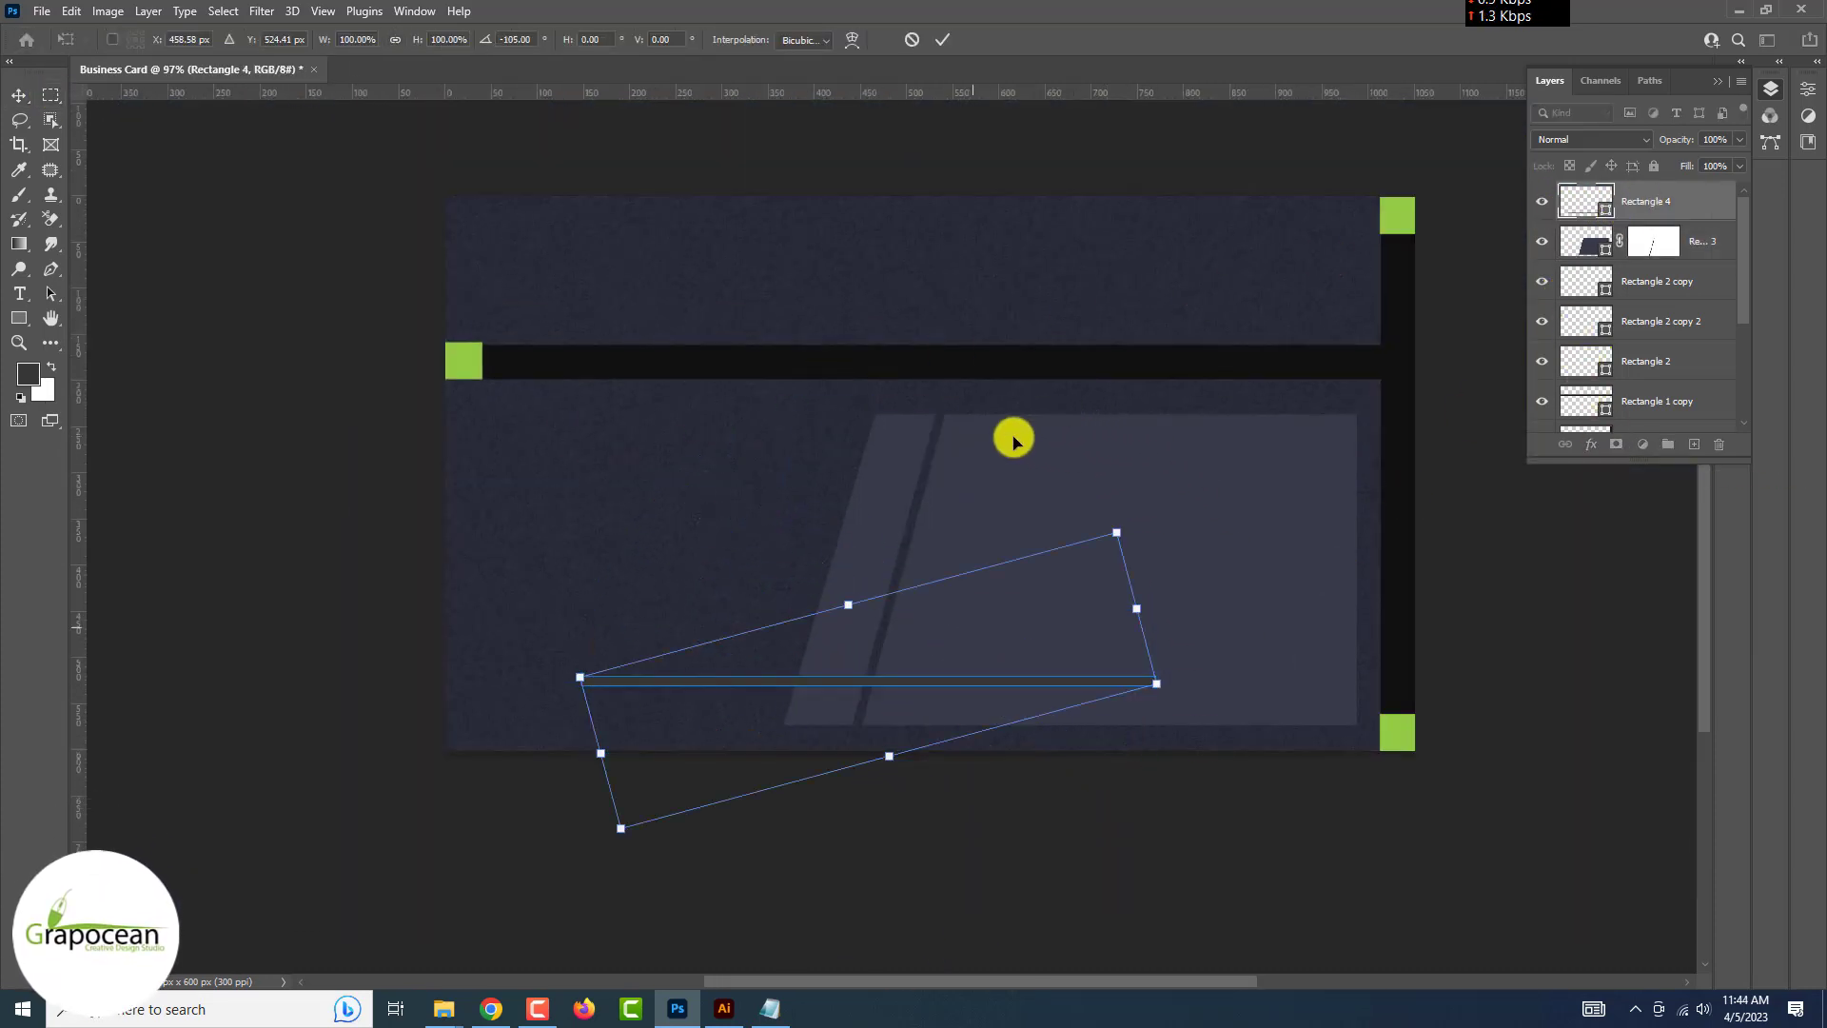
drag(973, 663, 1140, 526)
key(Return)
click(19, 95)
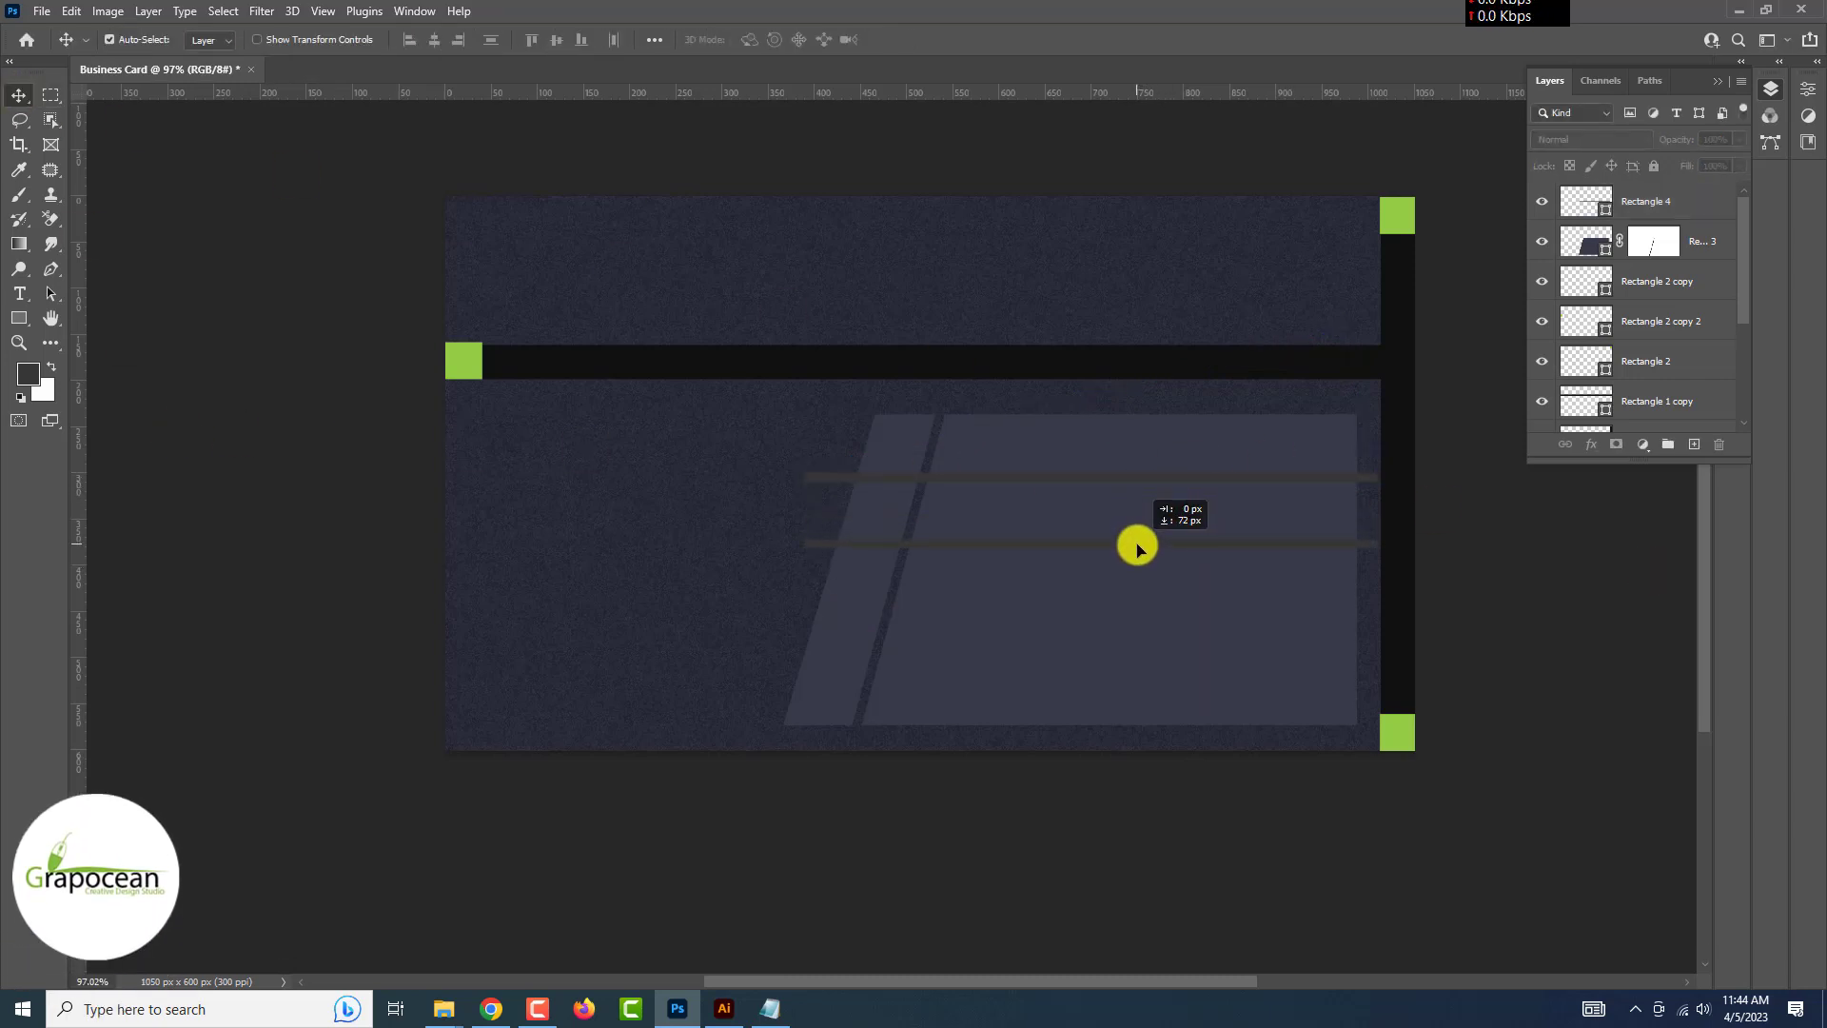
drag(1138, 546, 1140, 642)
Group the three line layers as Group 1 and align them to Rectangle 3's vertical centre
shift+click(1647, 281)
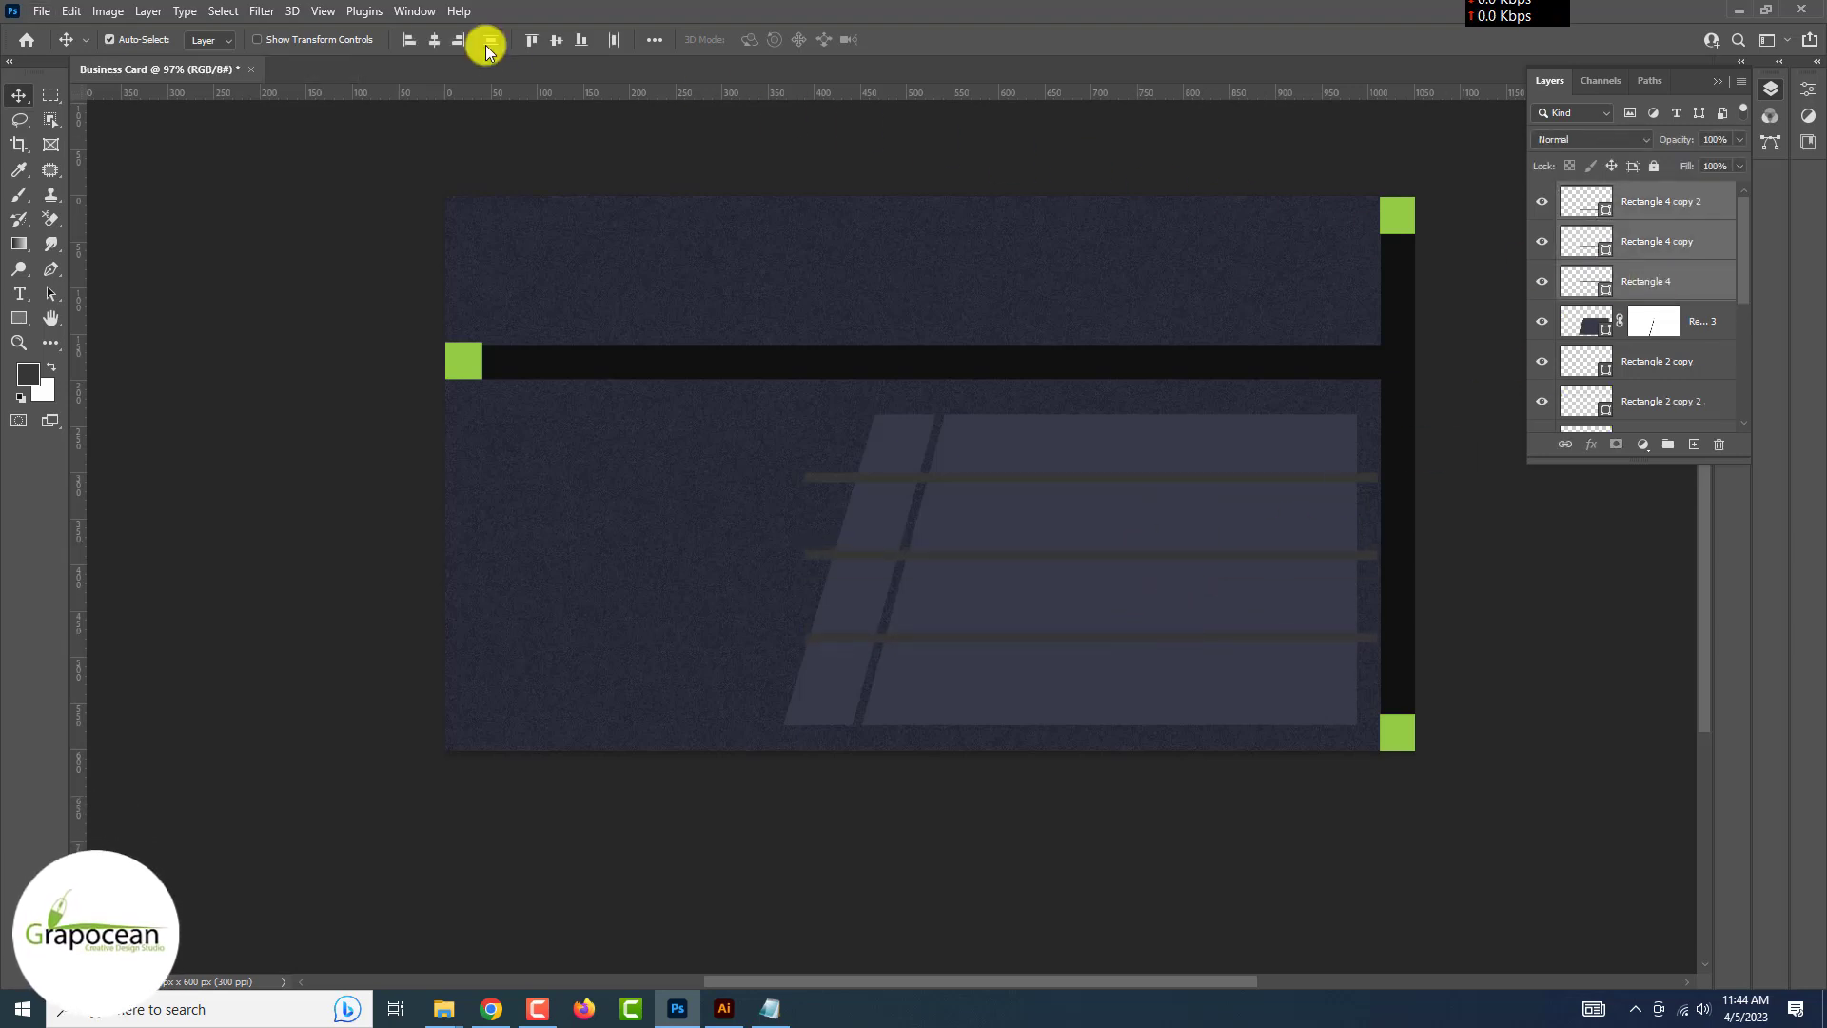
key(ctrl+g)
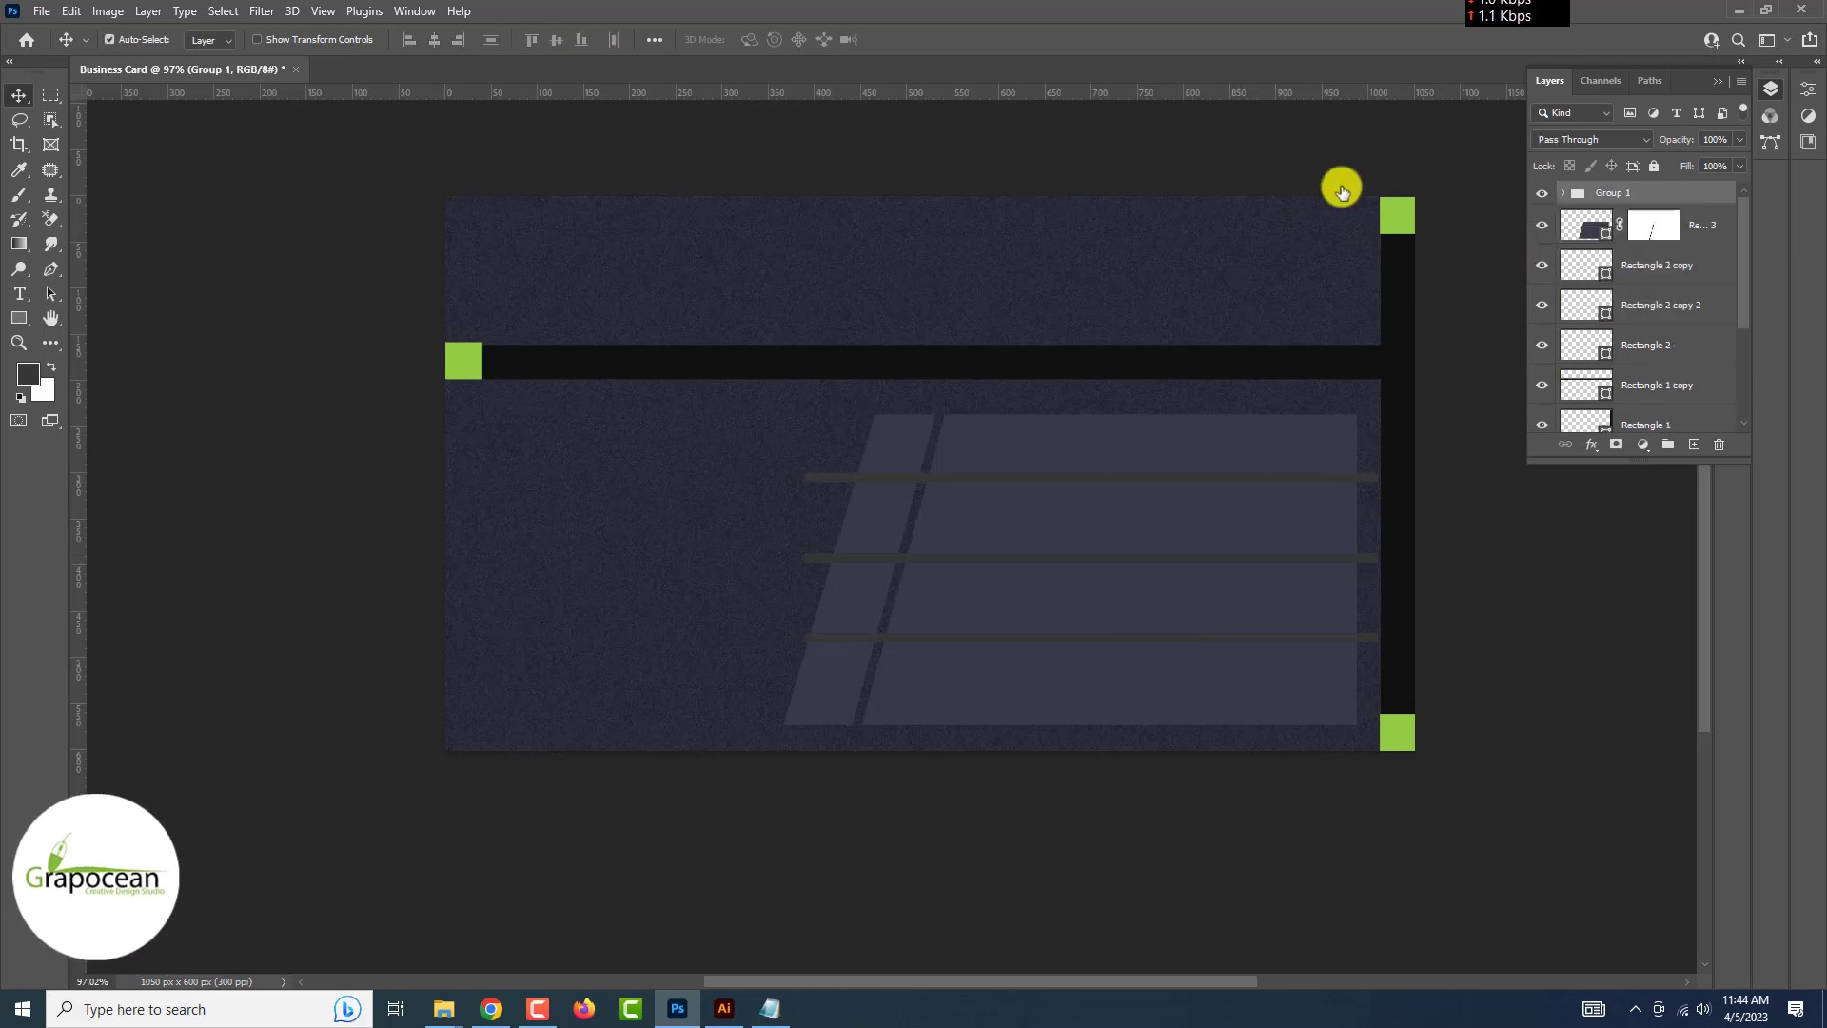
ctrl+click(1589, 227)
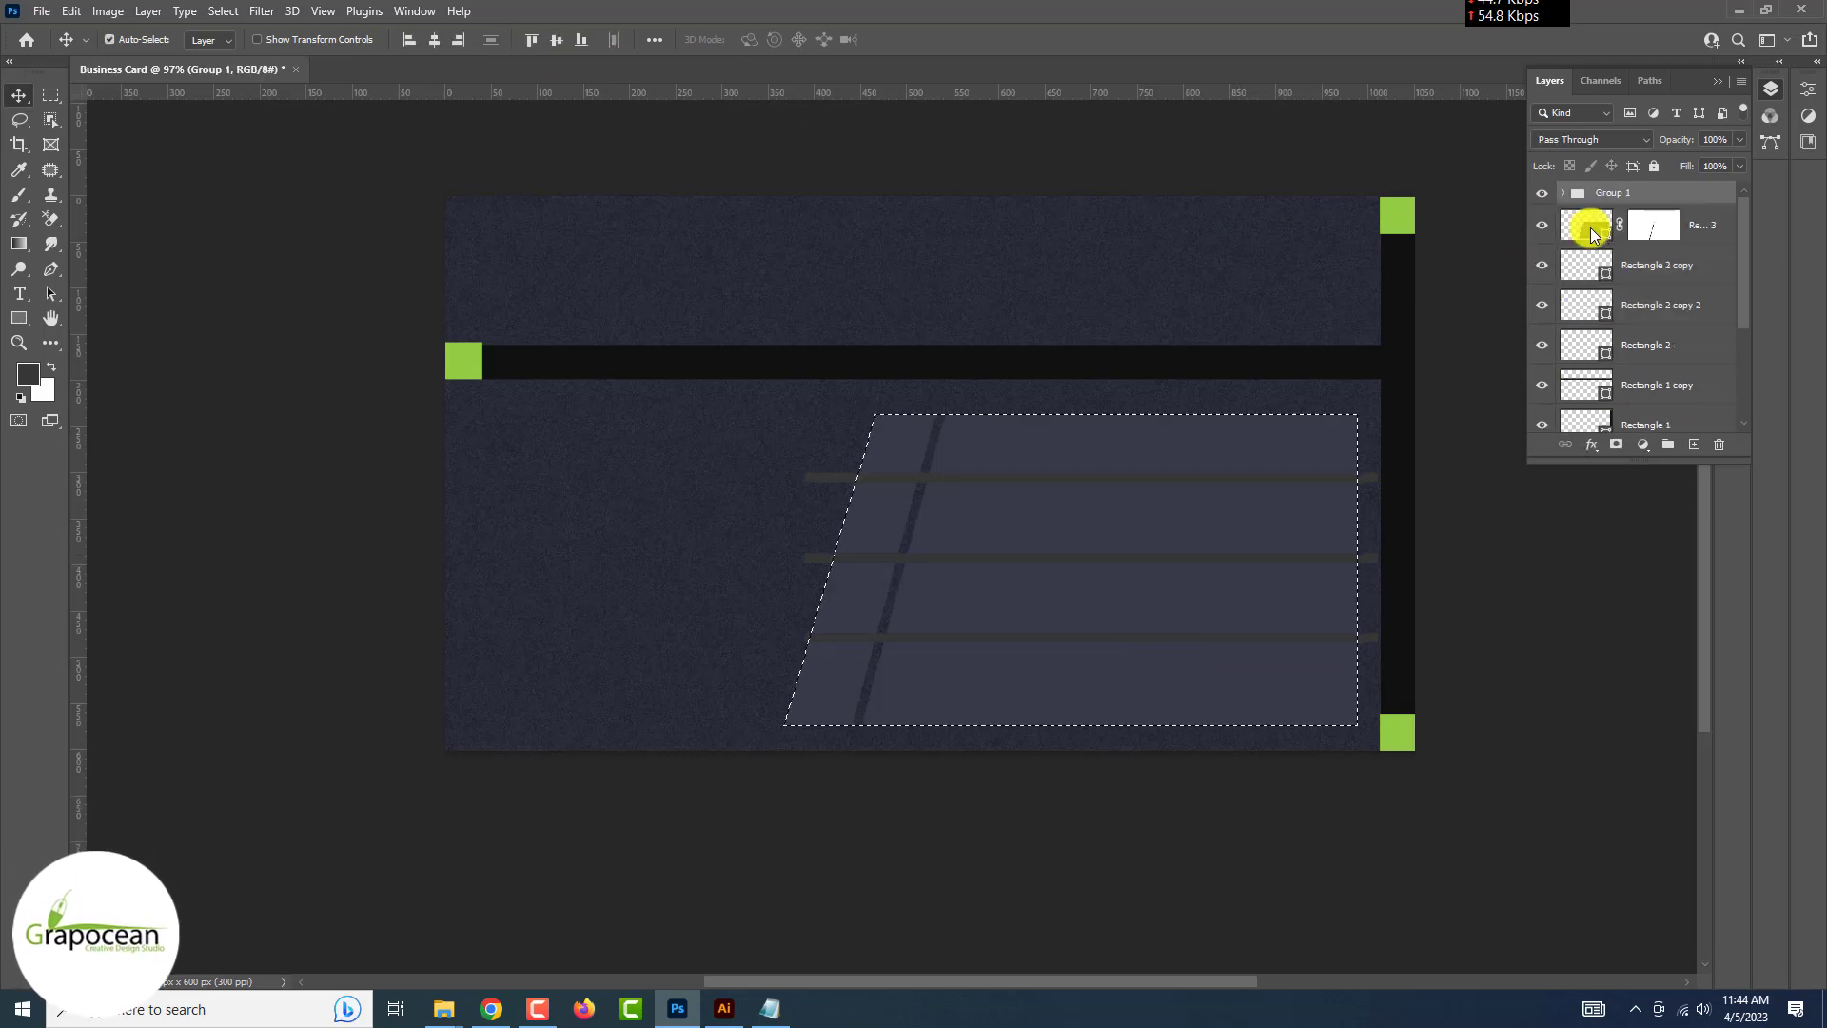
click(555, 39)
click(50, 95)
click(140, 366)
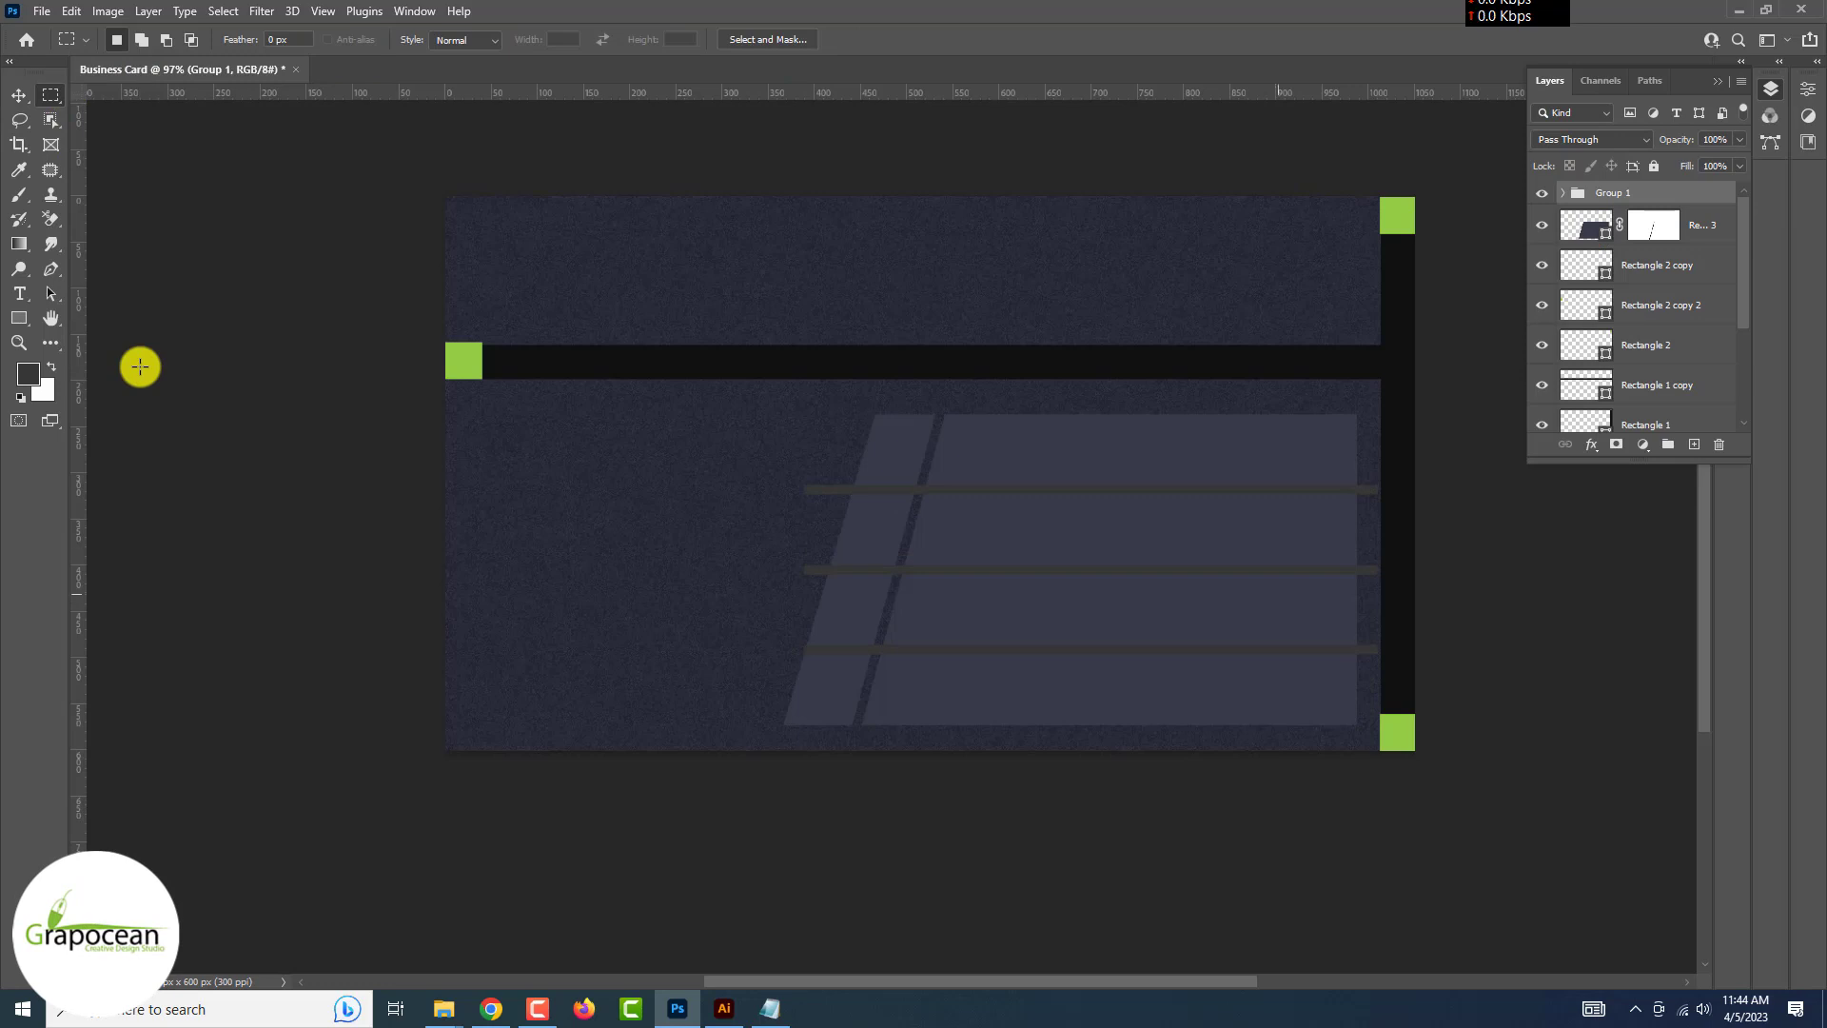
Convert Group 1 with the three lines into a Smart Object and hide it
click(1563, 193)
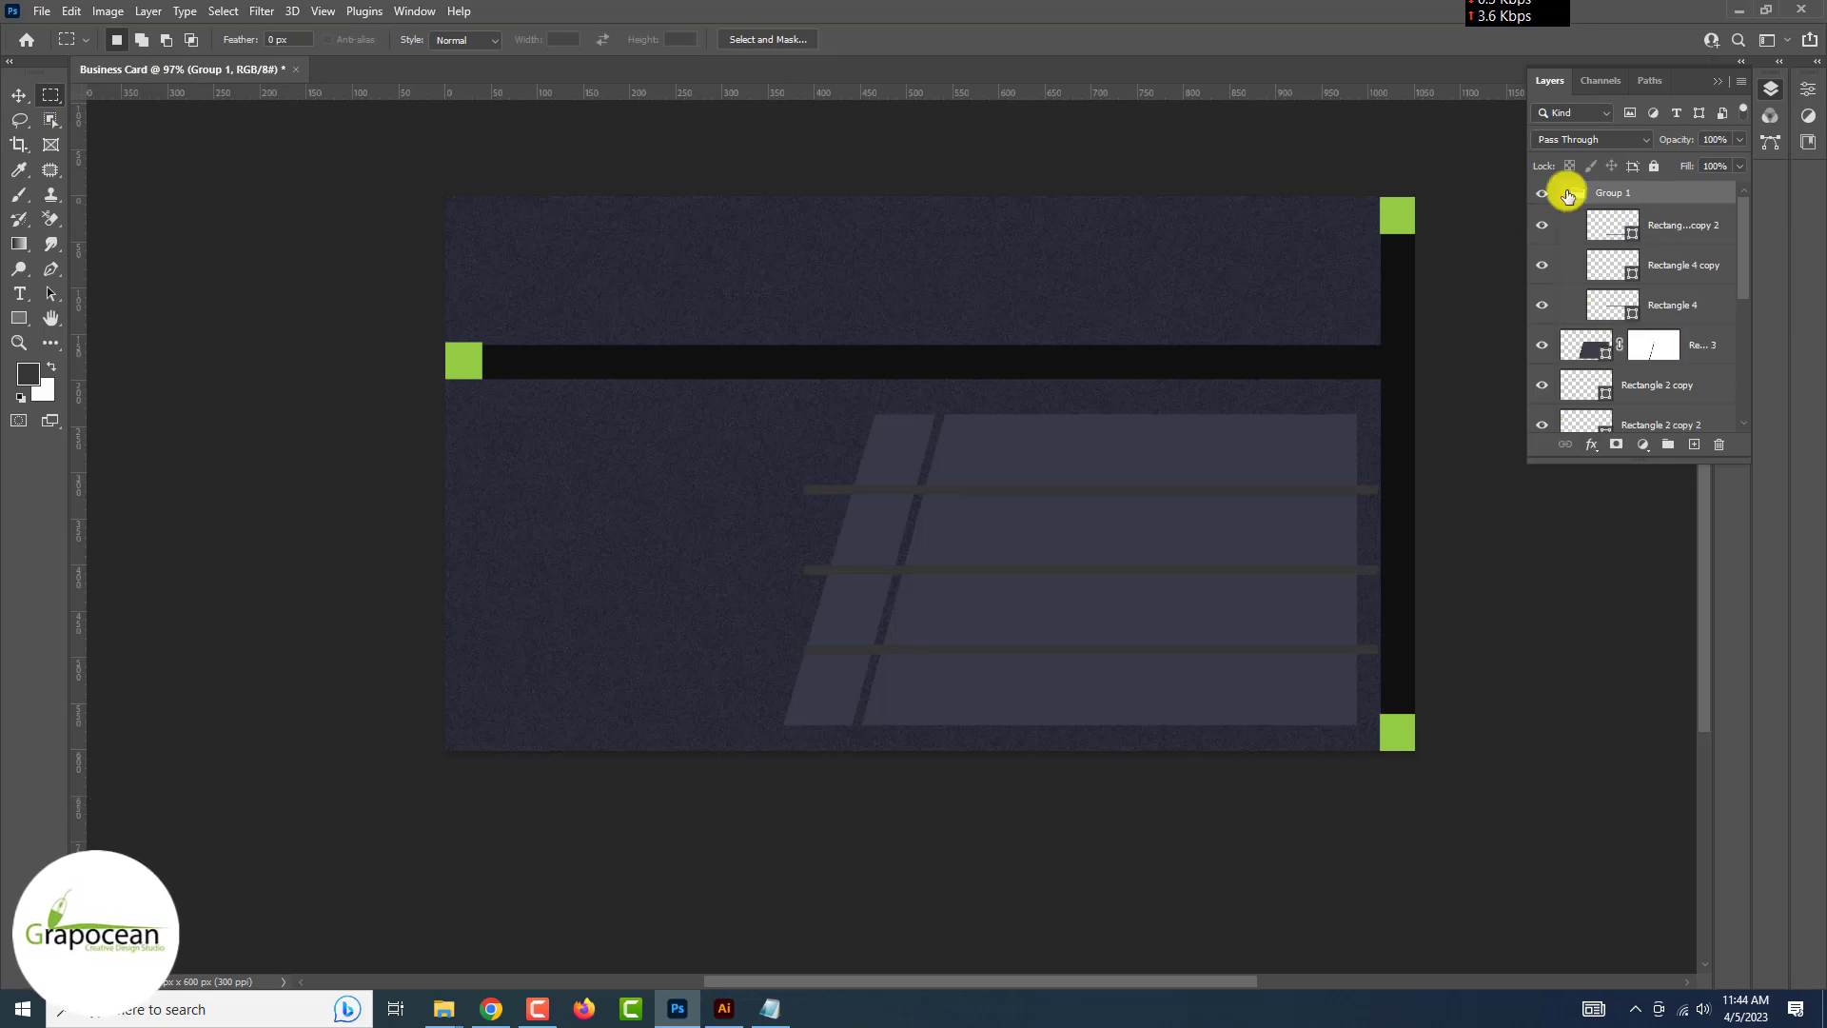
click(1563, 193)
right_click(1625, 192)
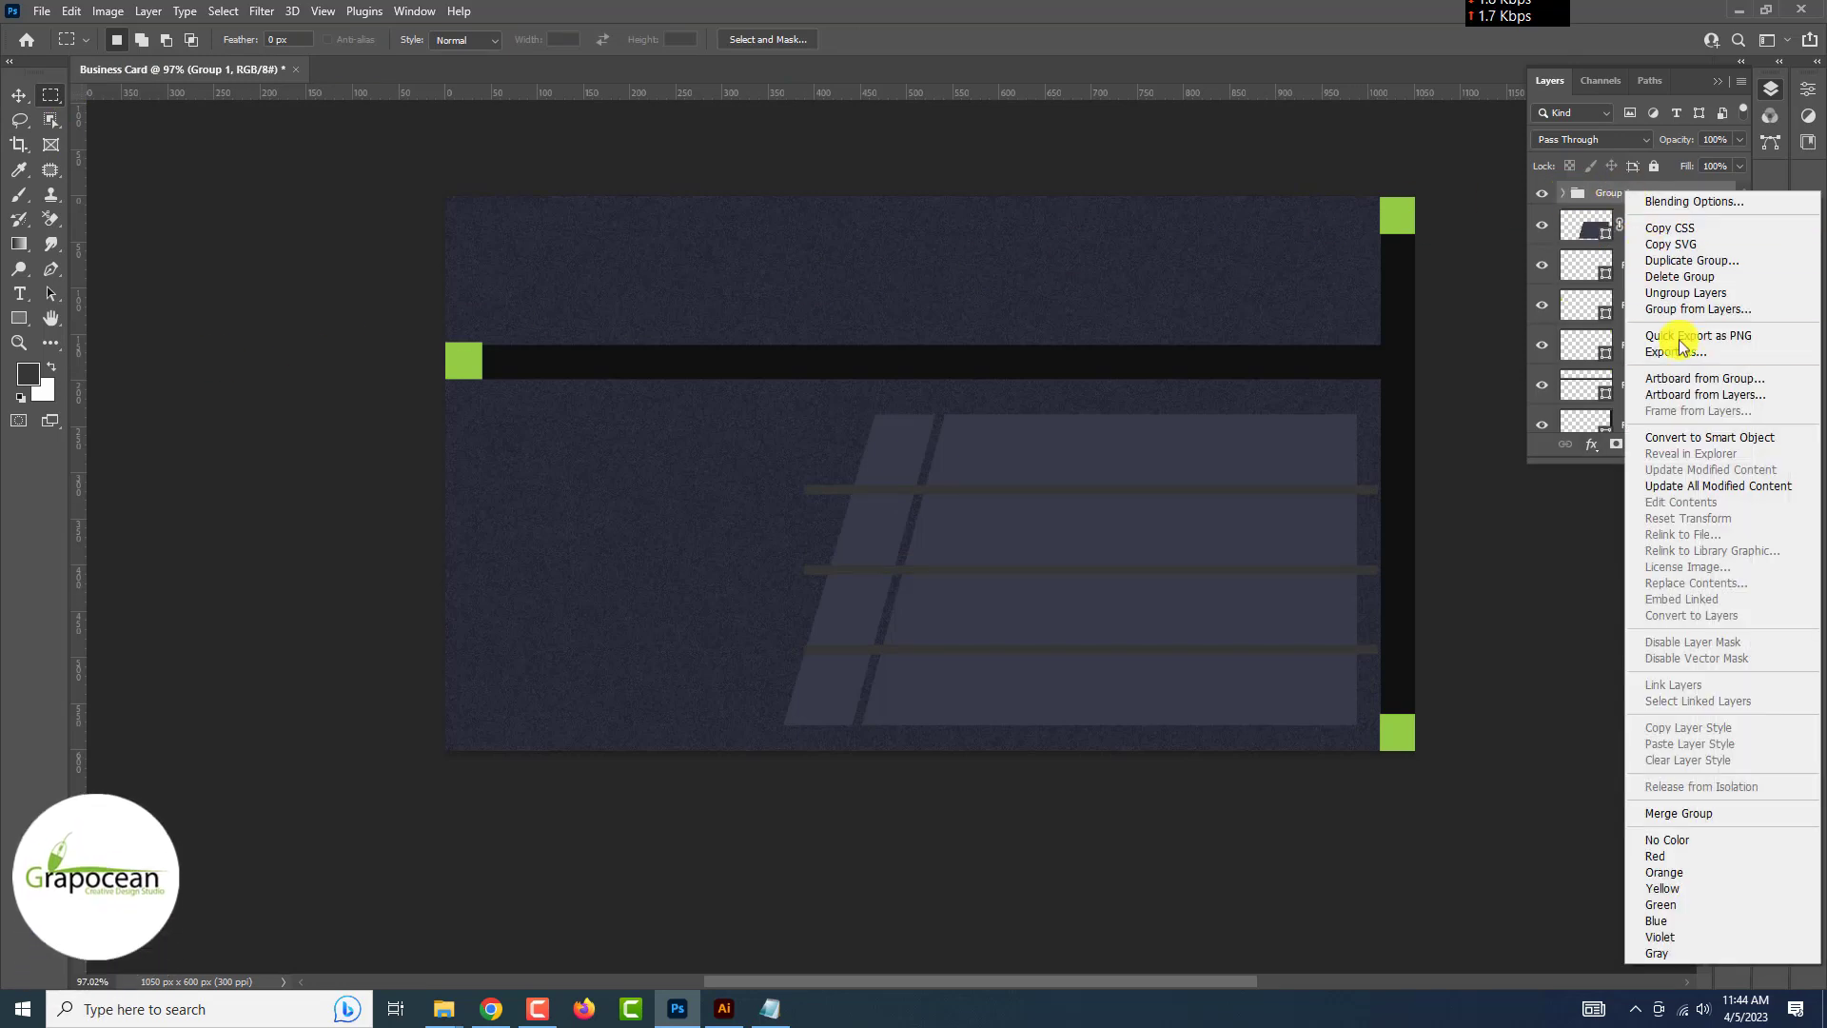
click(1714, 437)
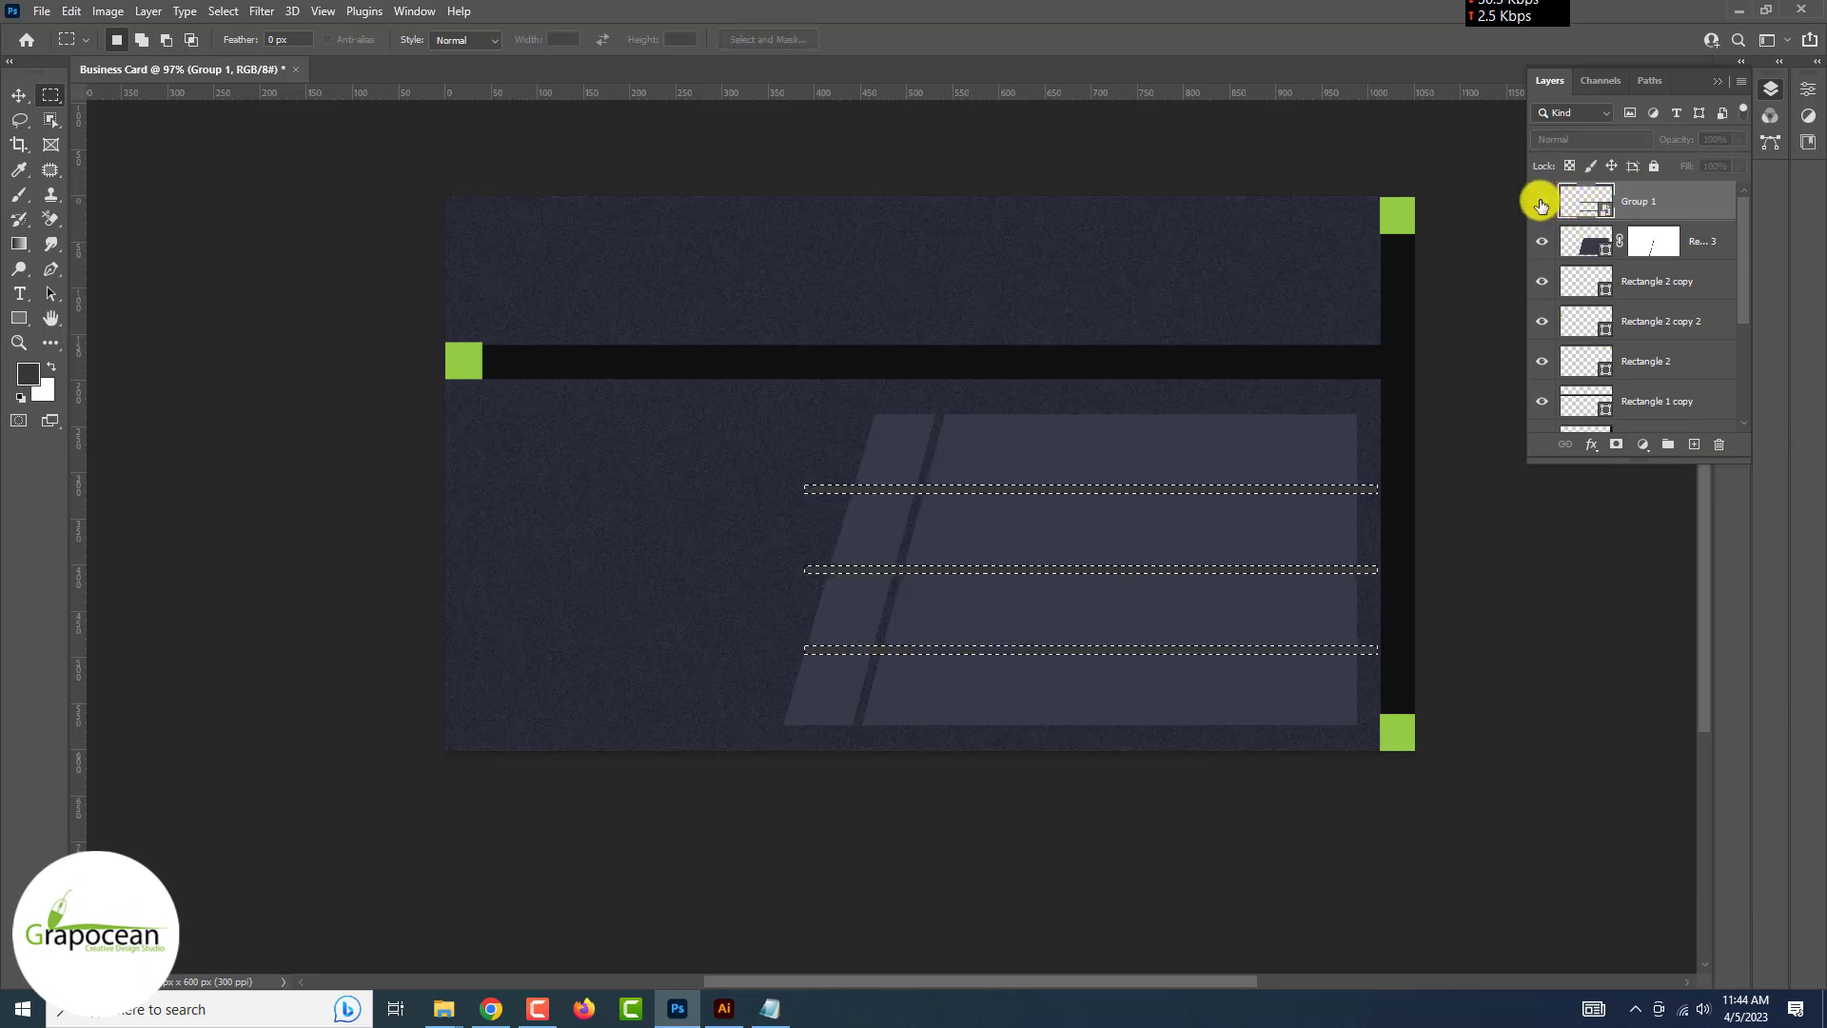
click(1541, 201)
Paint black at 94% opacity and 100% flow on Rectangle 3's mask over the line selection, then deselect
click(1648, 241)
key(ctrl+shift+i)
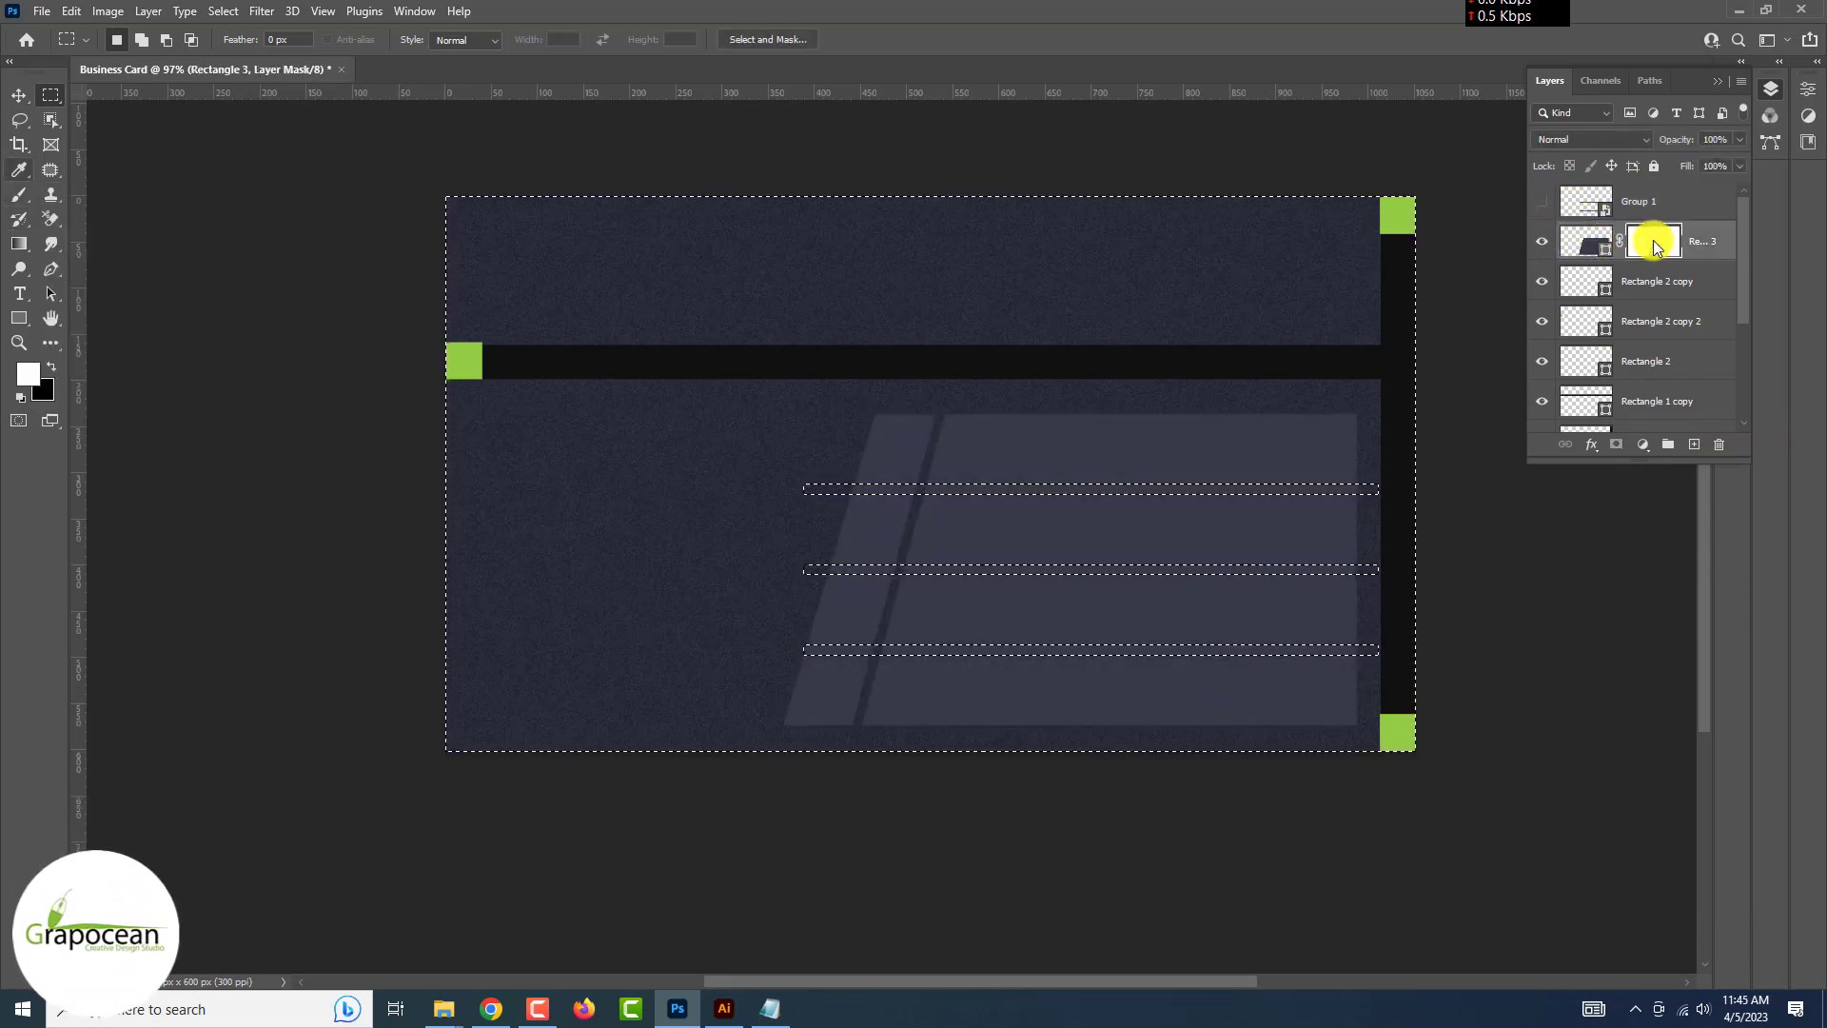
key(ctrl+shift+i)
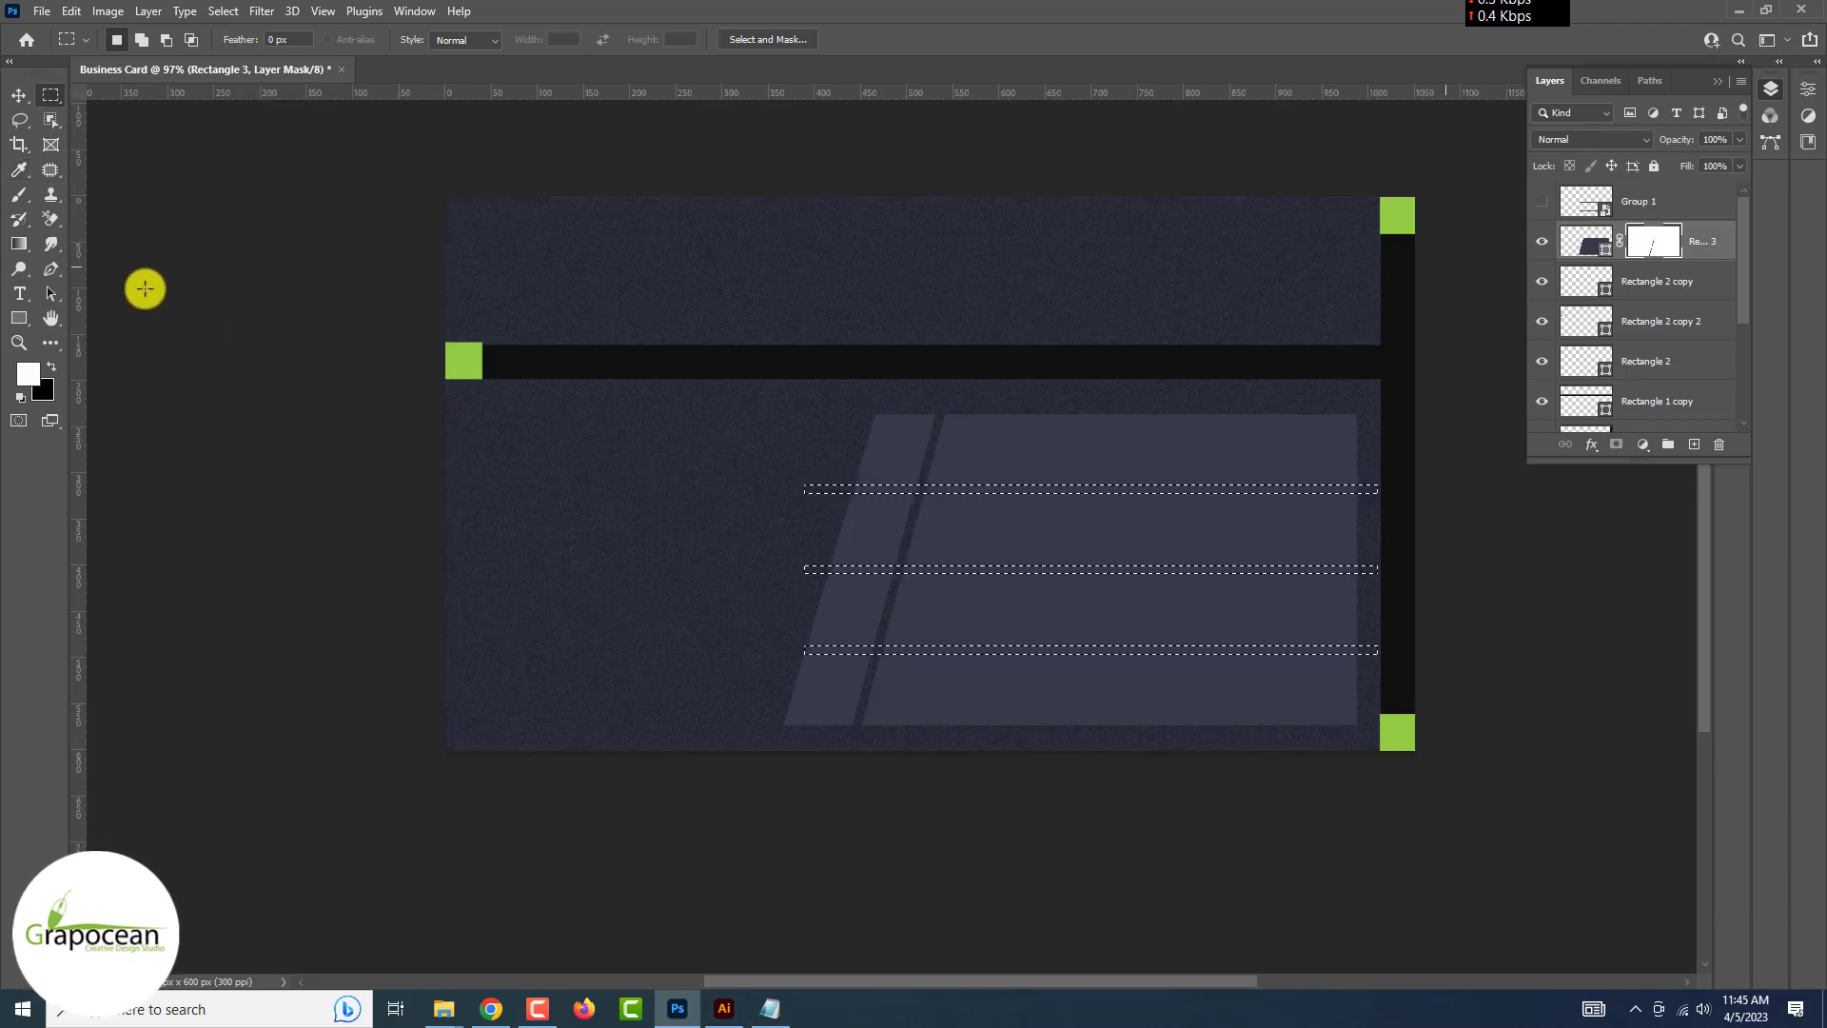
click(19, 196)
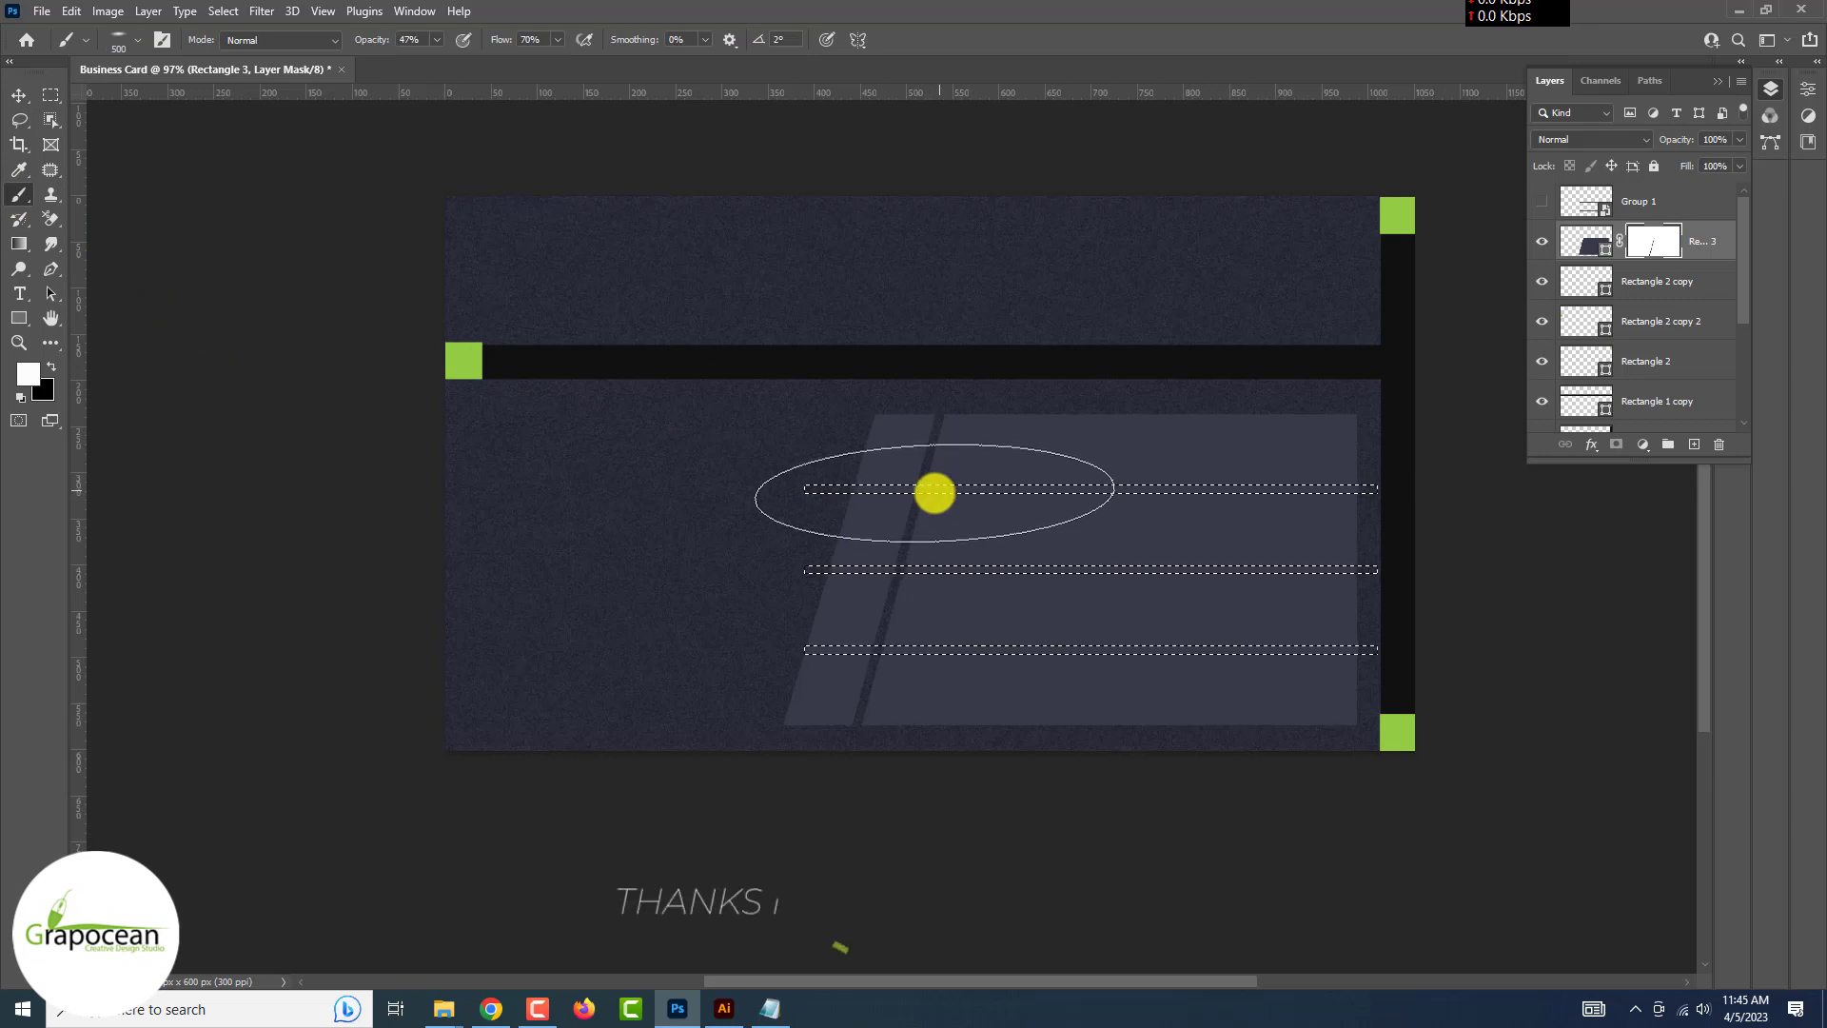
key(x)
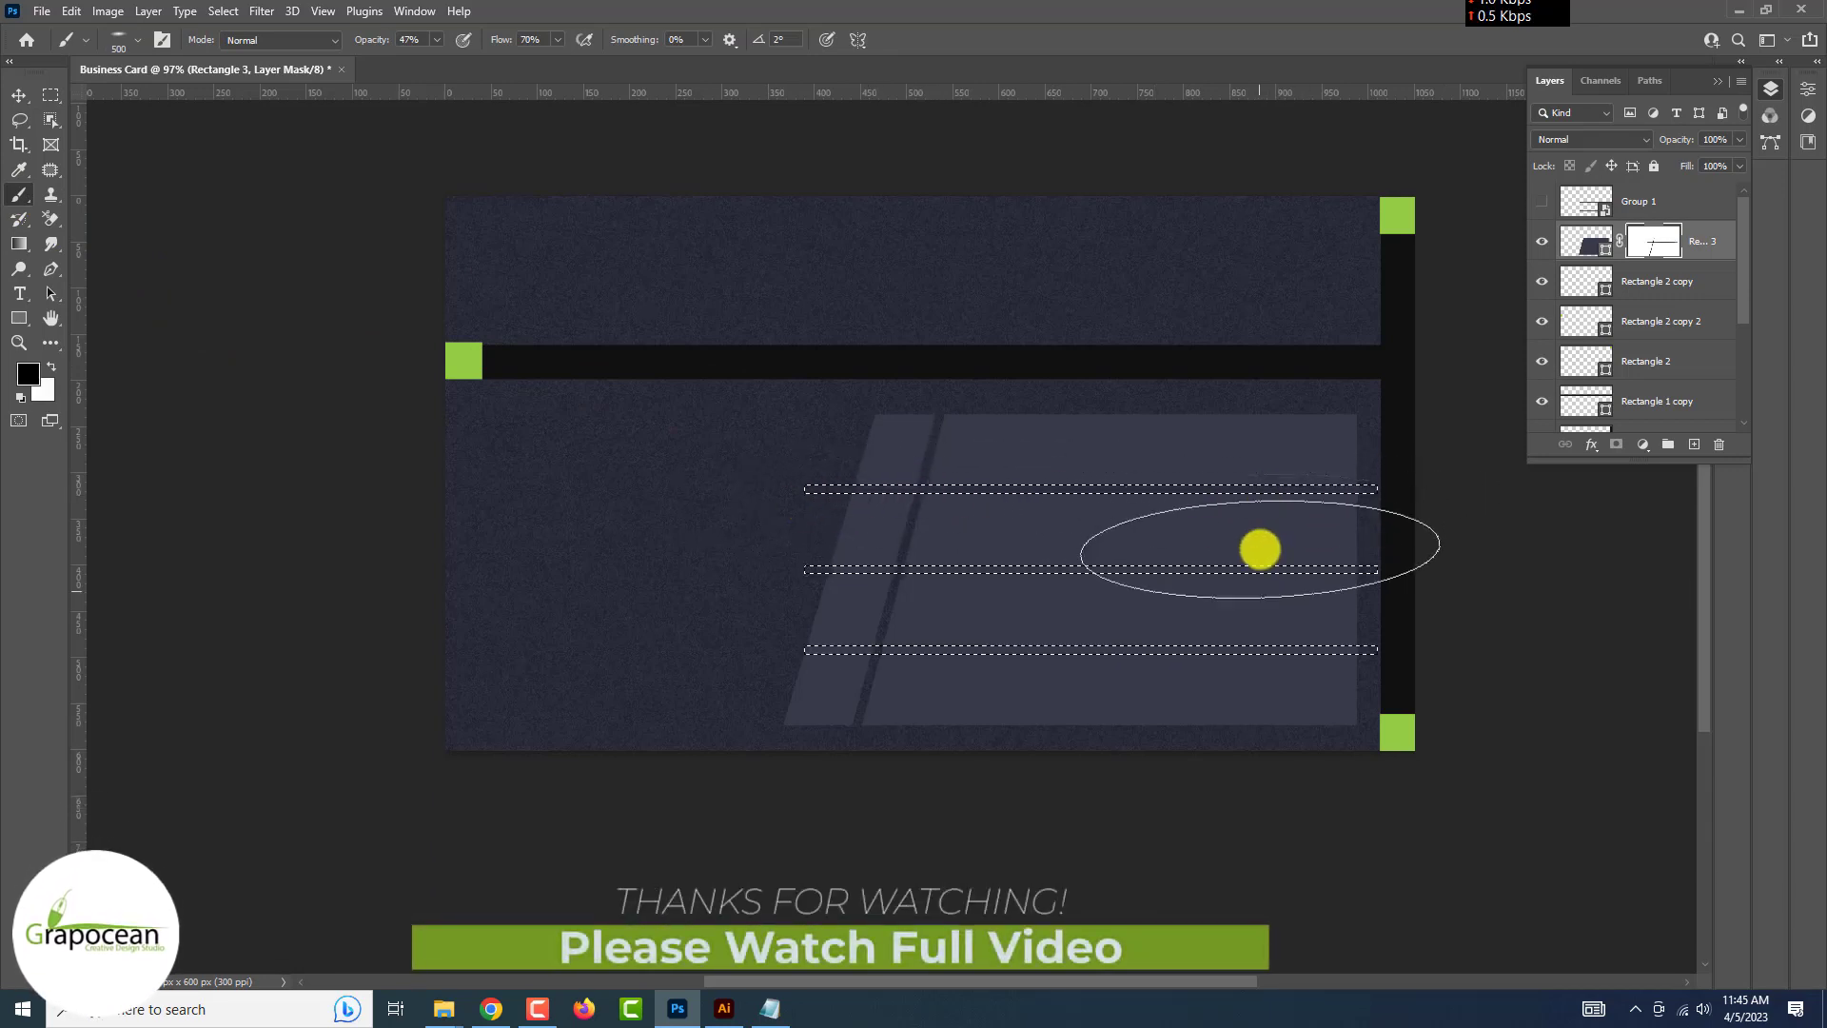
drag(365, 40, 410, 40)
drag(502, 40, 590, 41)
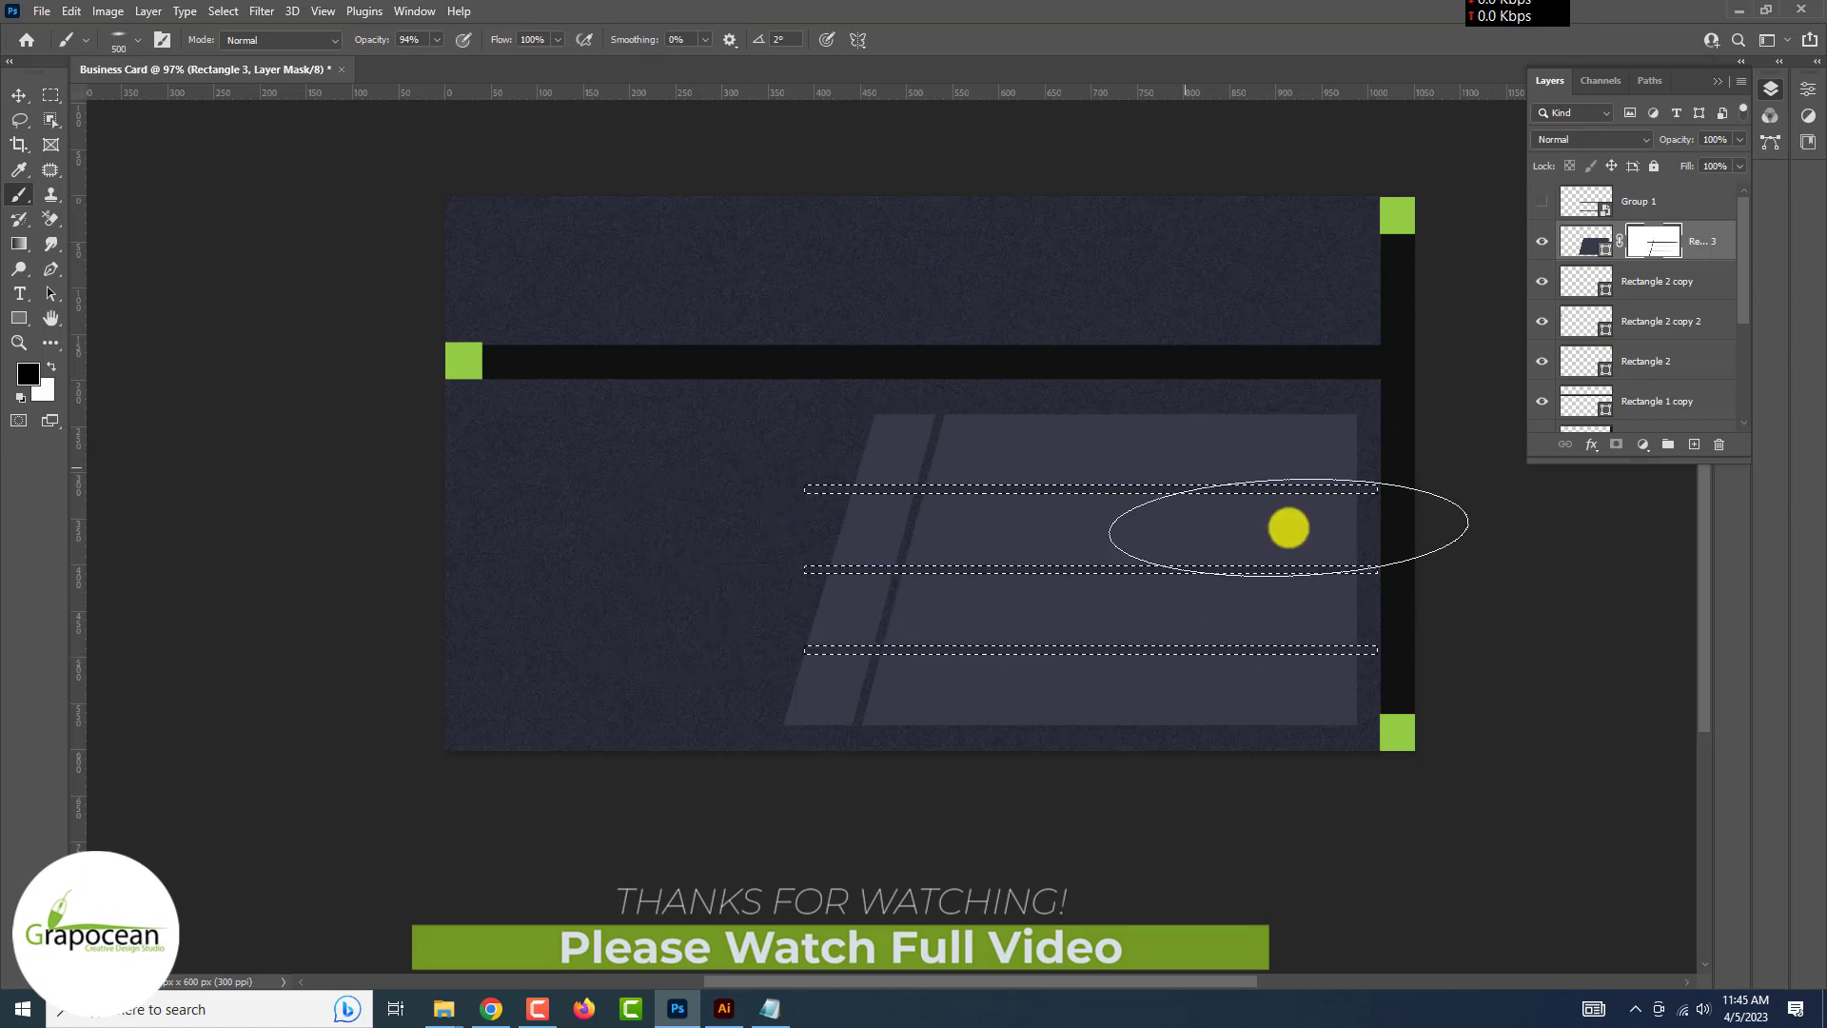
drag(1289, 527, 1089, 481)
click(51, 95)
click(187, 510)
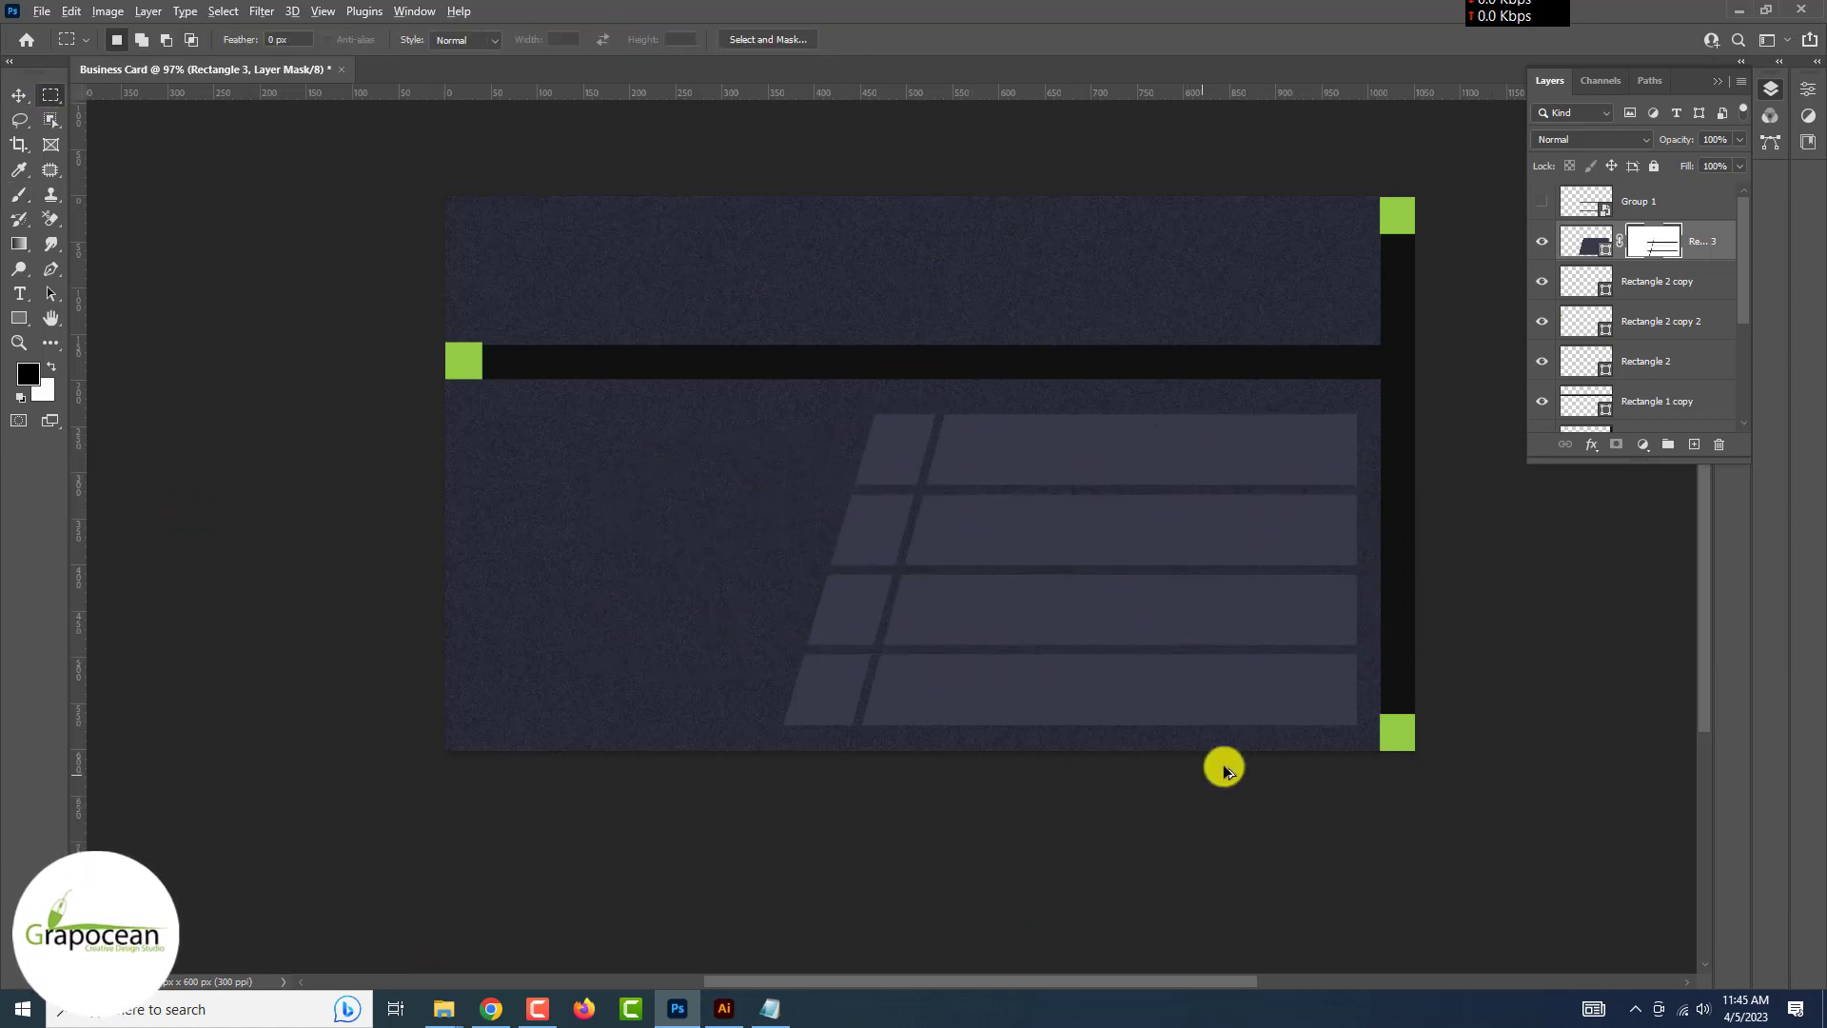
scroll(1223, 767, down, 3)
scroll(1224, 766, up, 3)
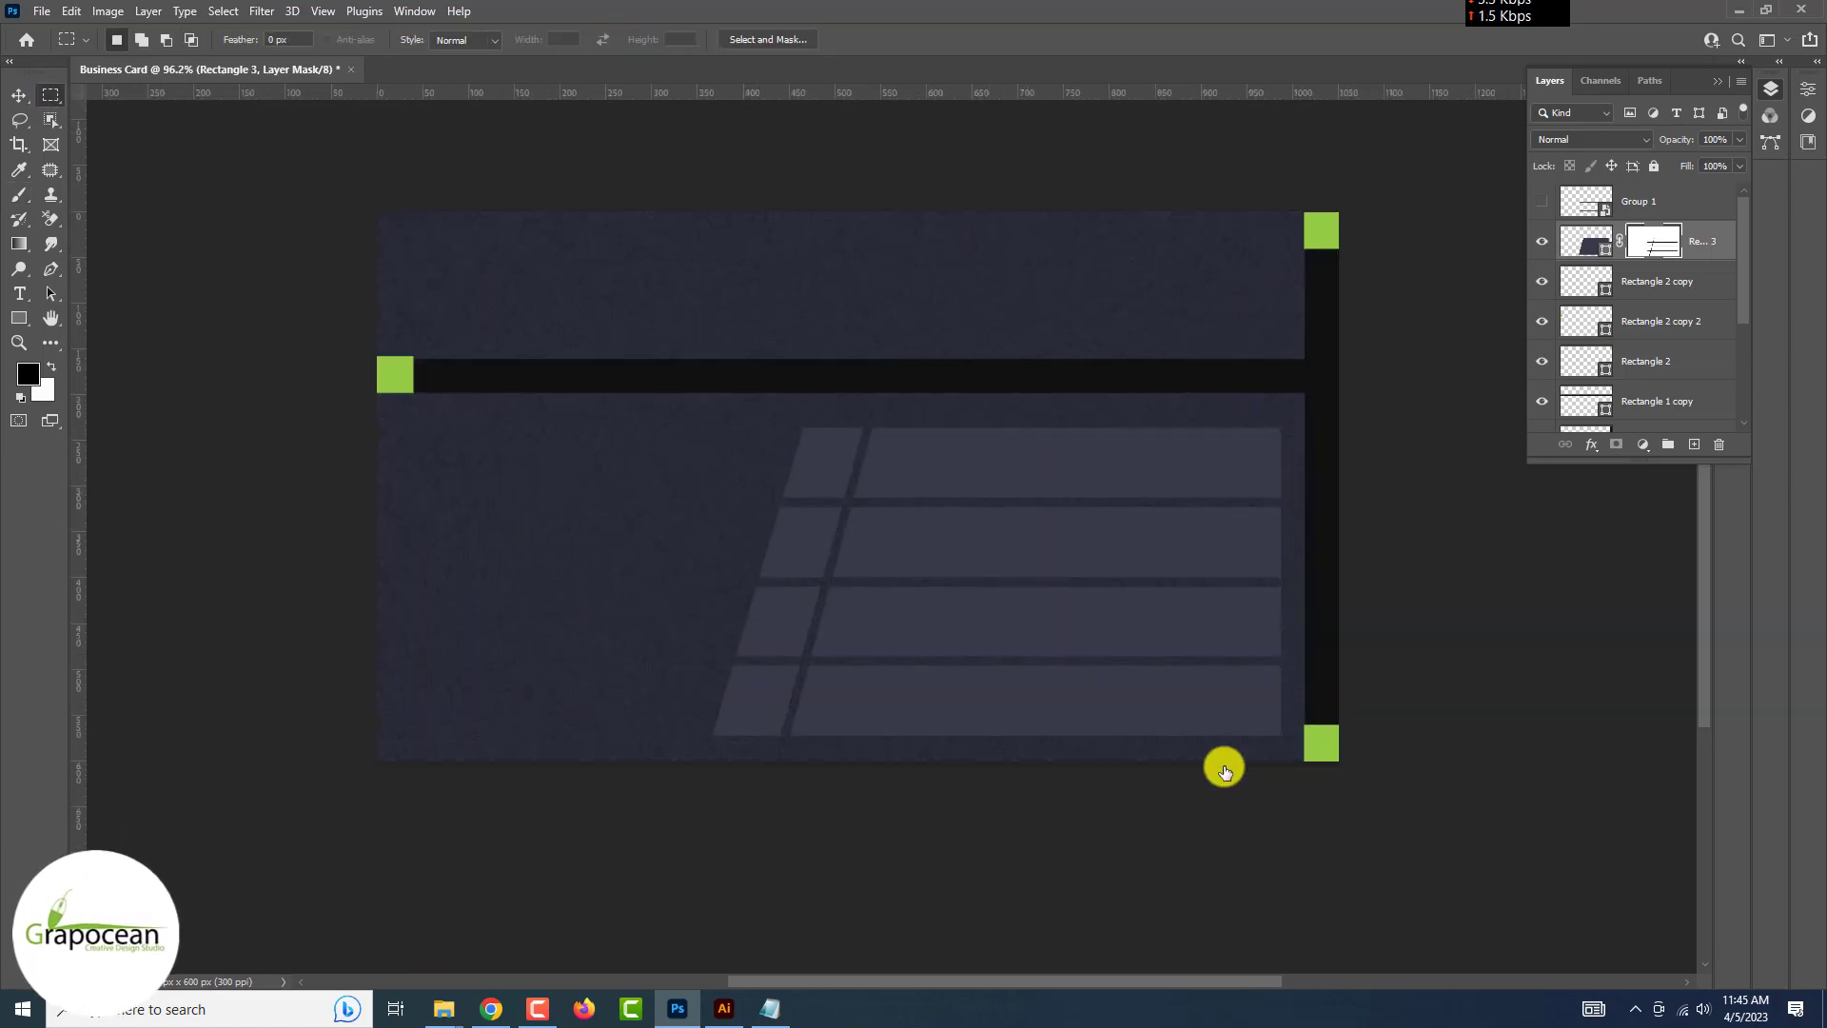
Give the striped panel layer a Bevel & Emboss with depth reduced to 105
scroll(1224, 768, up, 1)
click(1542, 241)
click(1541, 240)
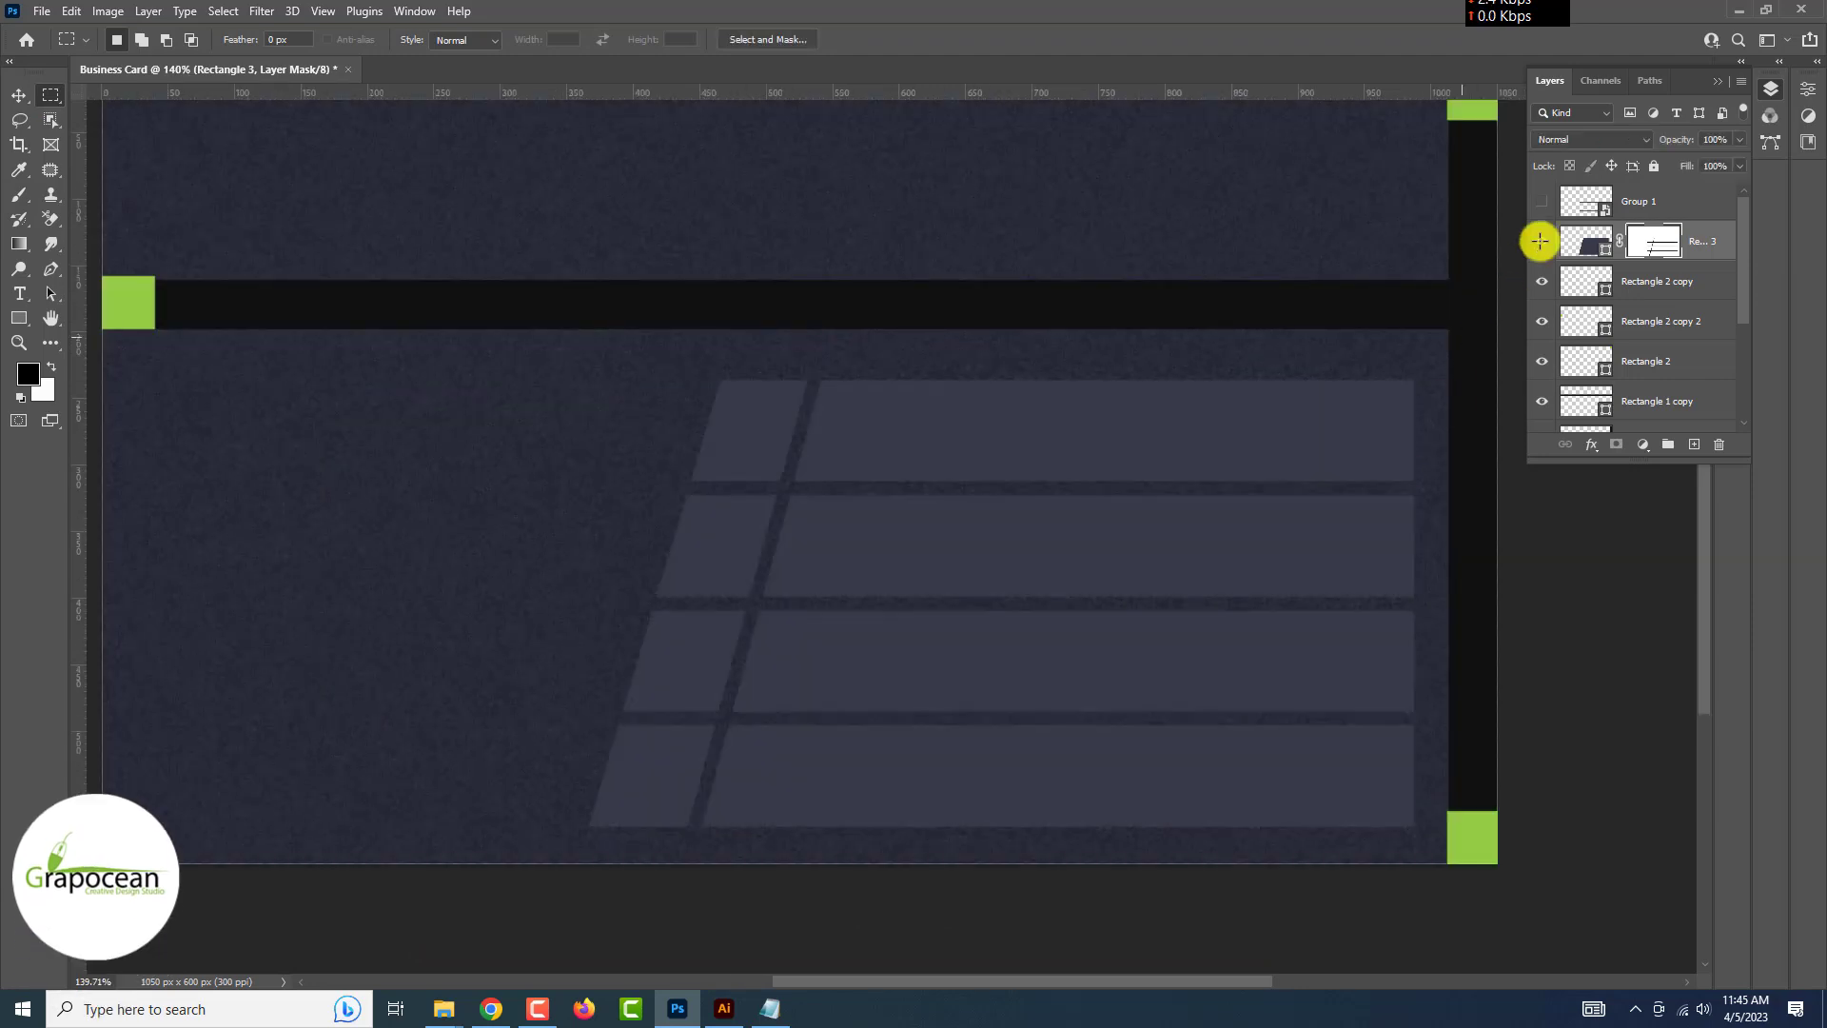
scroll(1541, 243, down, 6)
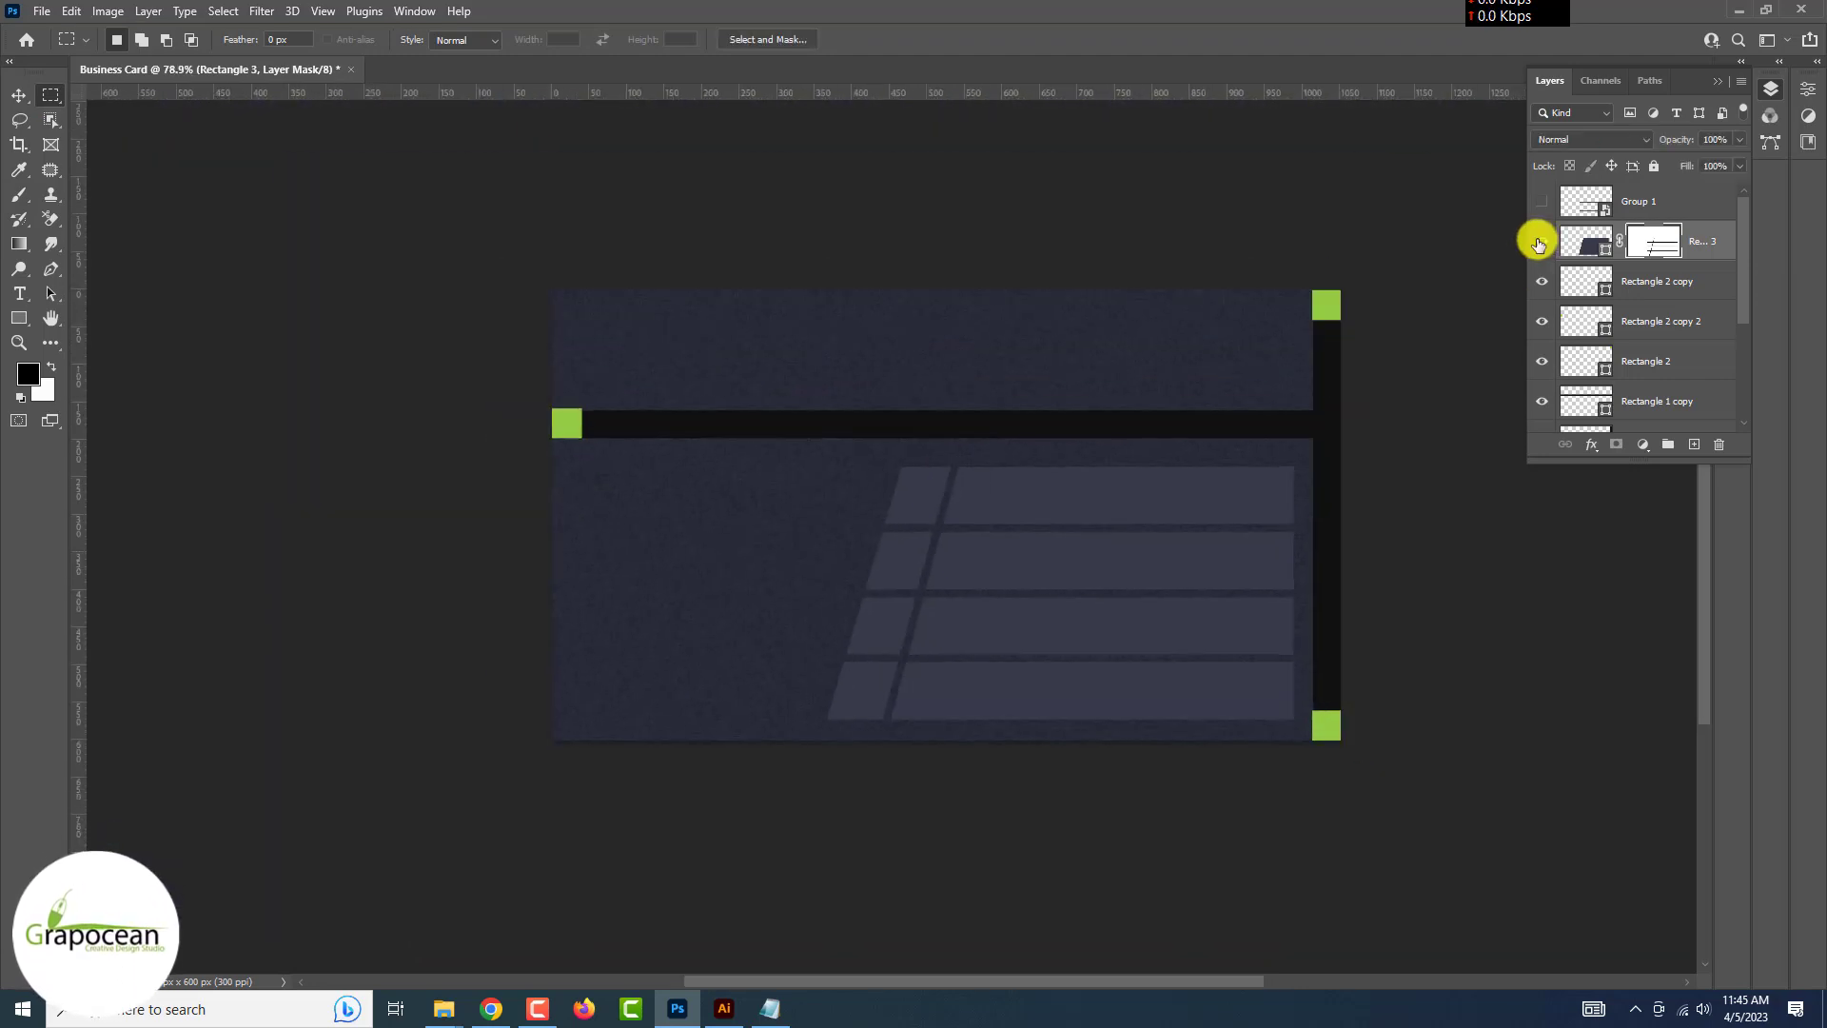
right_click(1708, 235)
click(1578, 186)
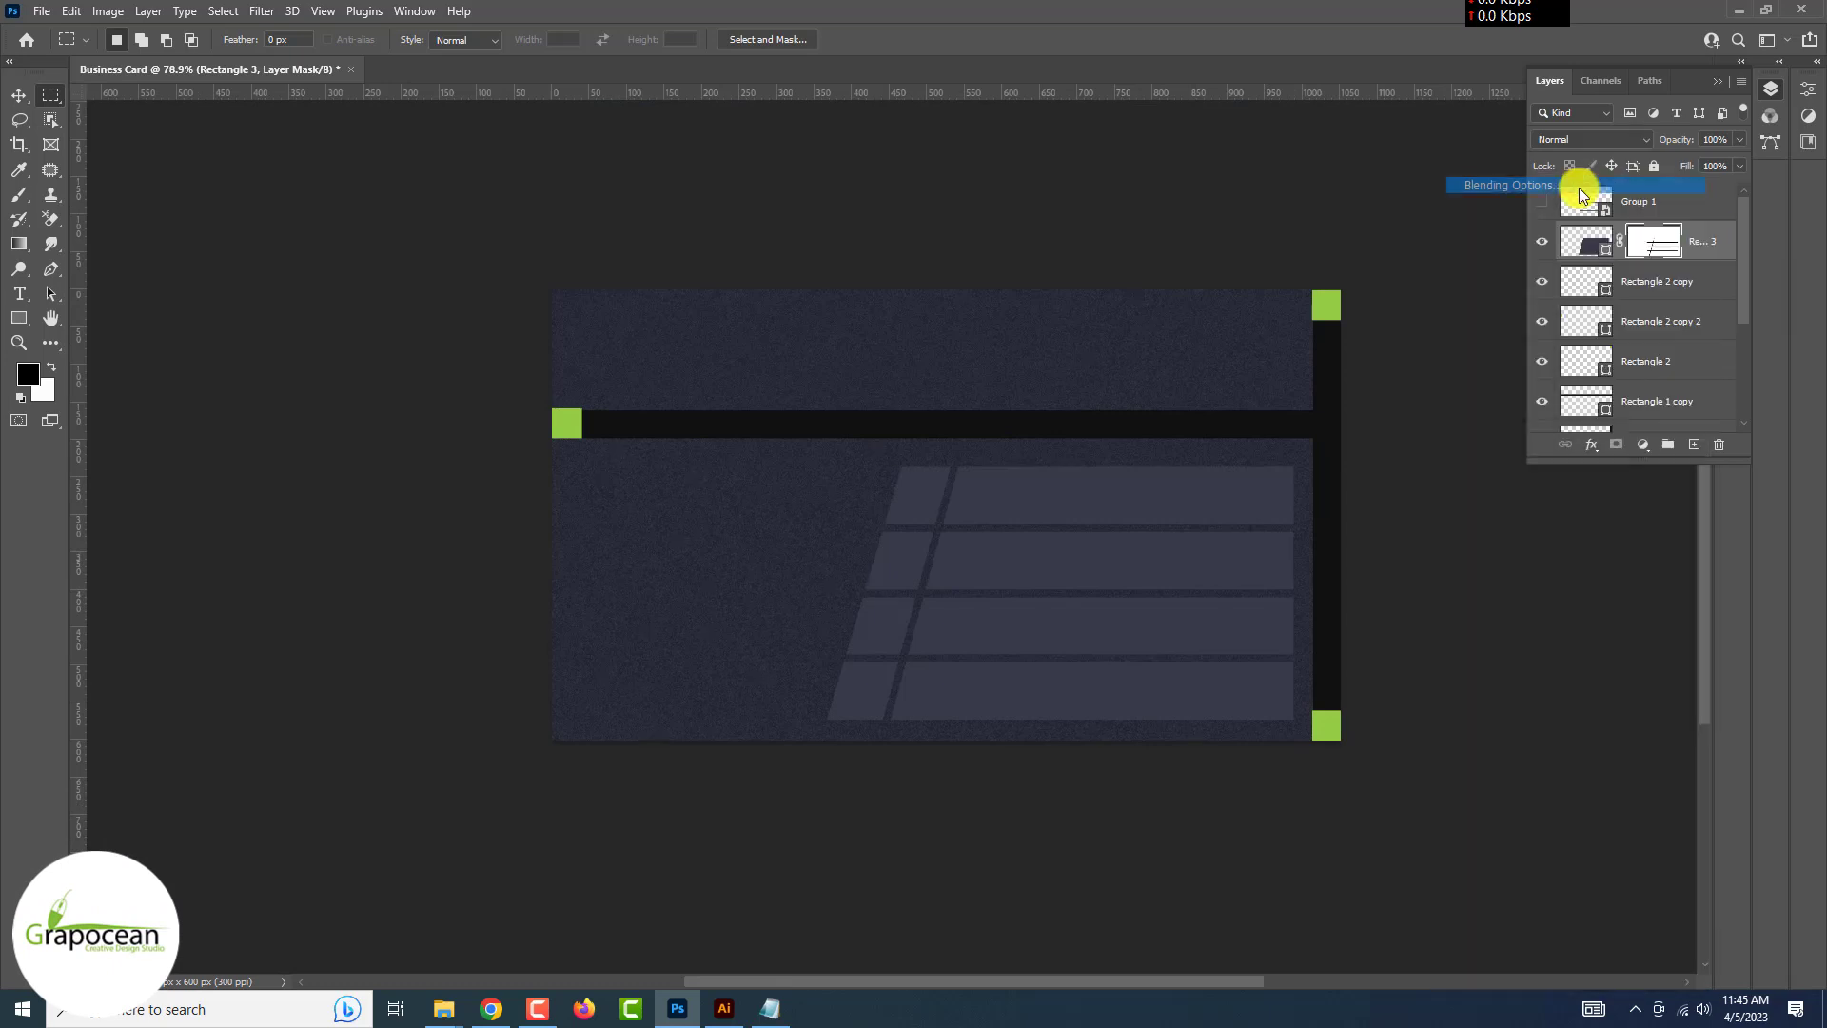
click(1146, 414)
drag(1202, 339, 1475, 228)
drag(1543, 335, 1536, 373)
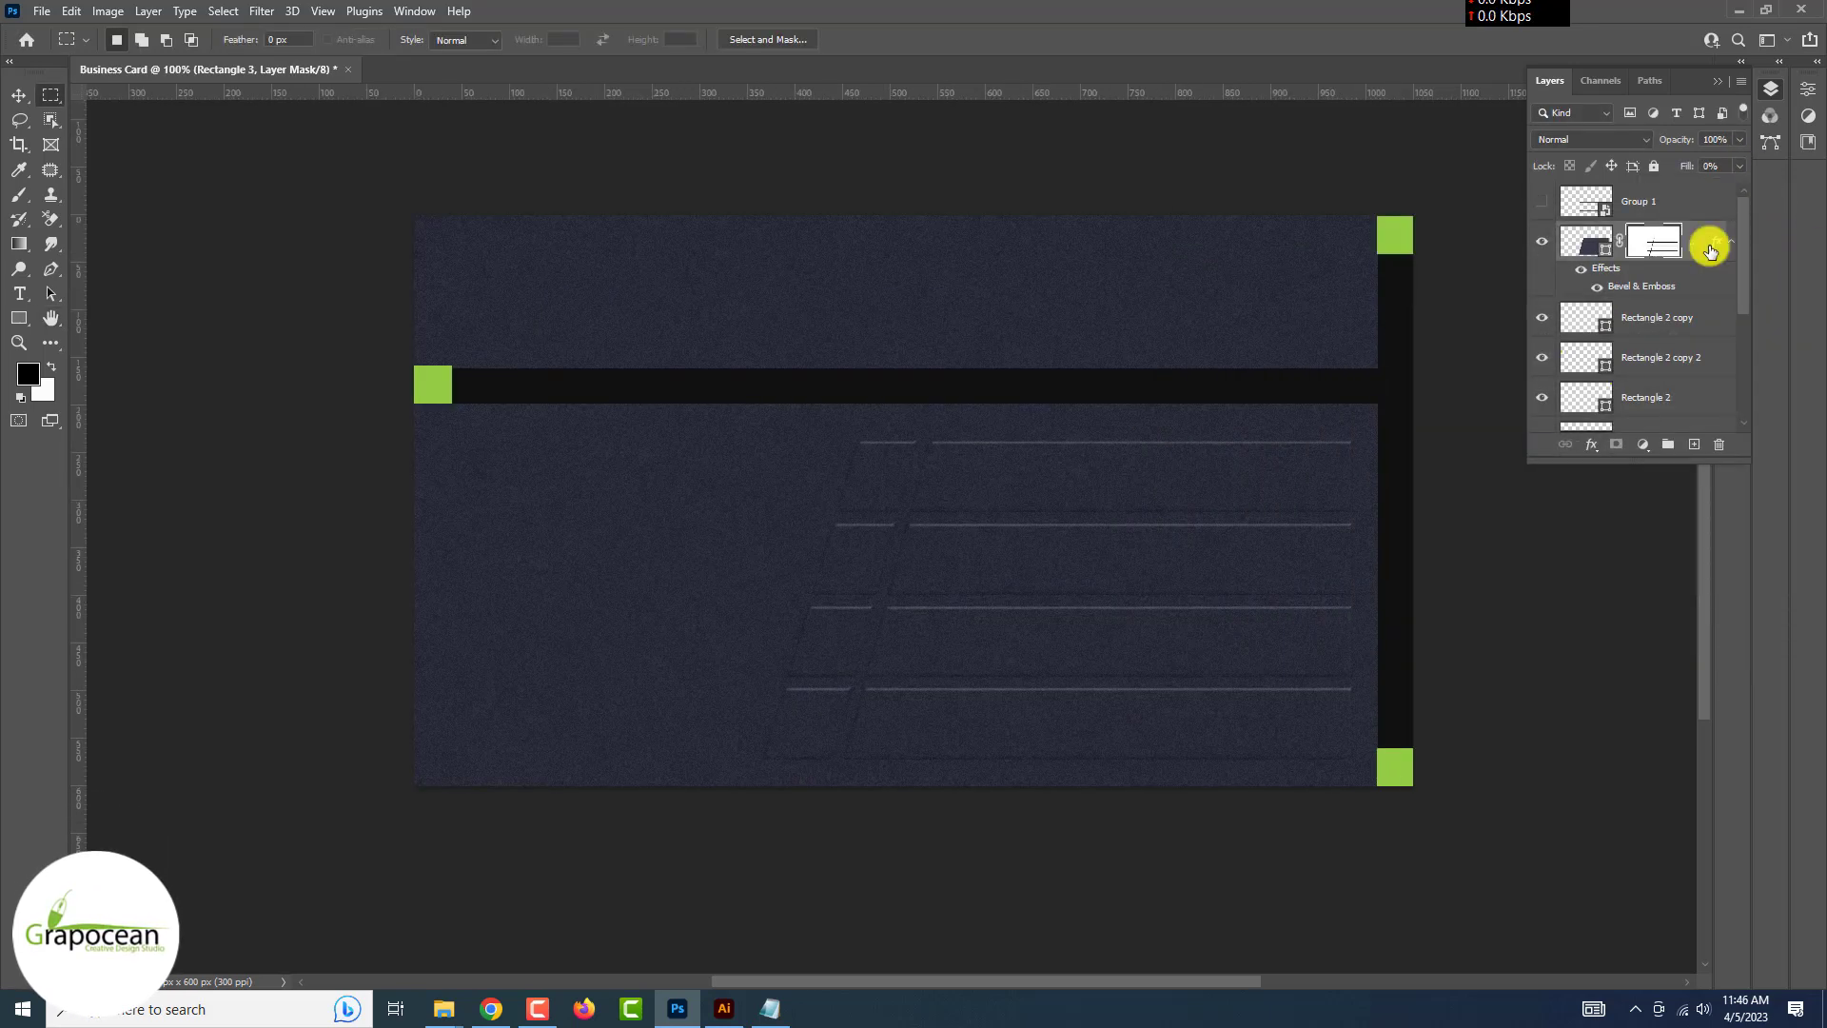
Duplicate the stripes twice, make the top copy the card's lime green, and move it below the dark copies
key(ctrl+j)
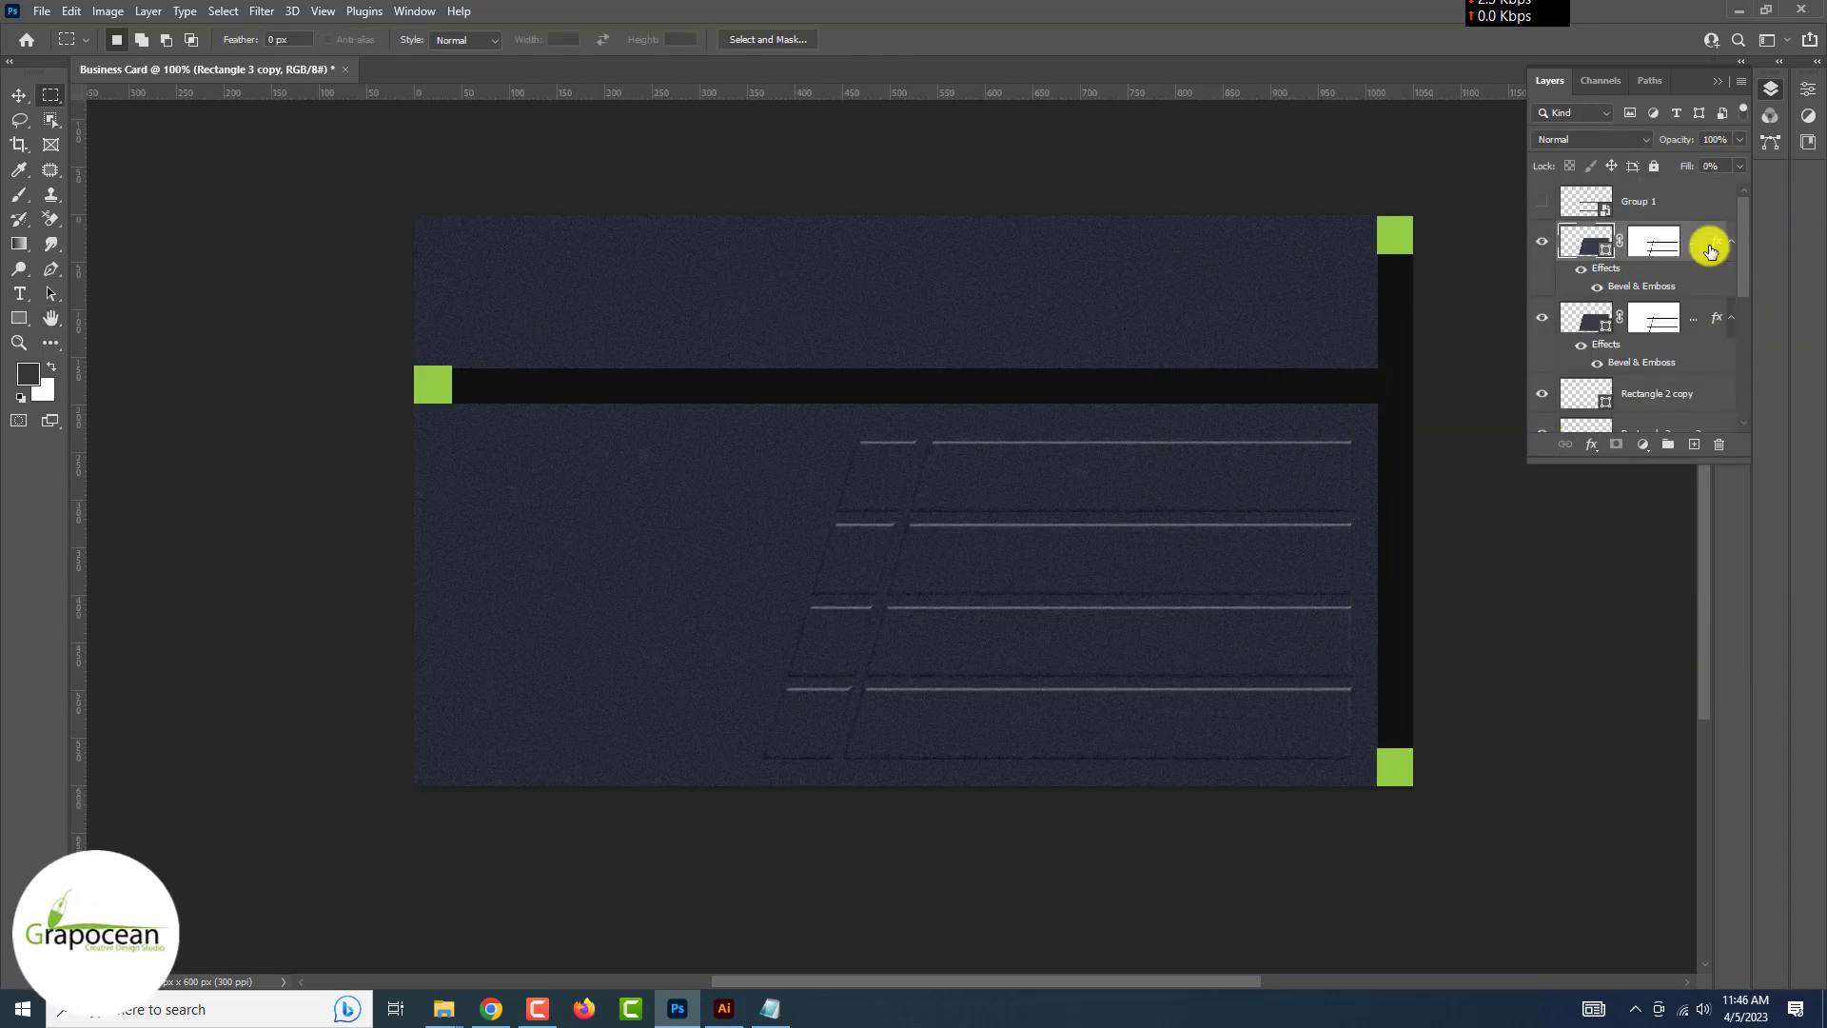
key(ctrl+j)
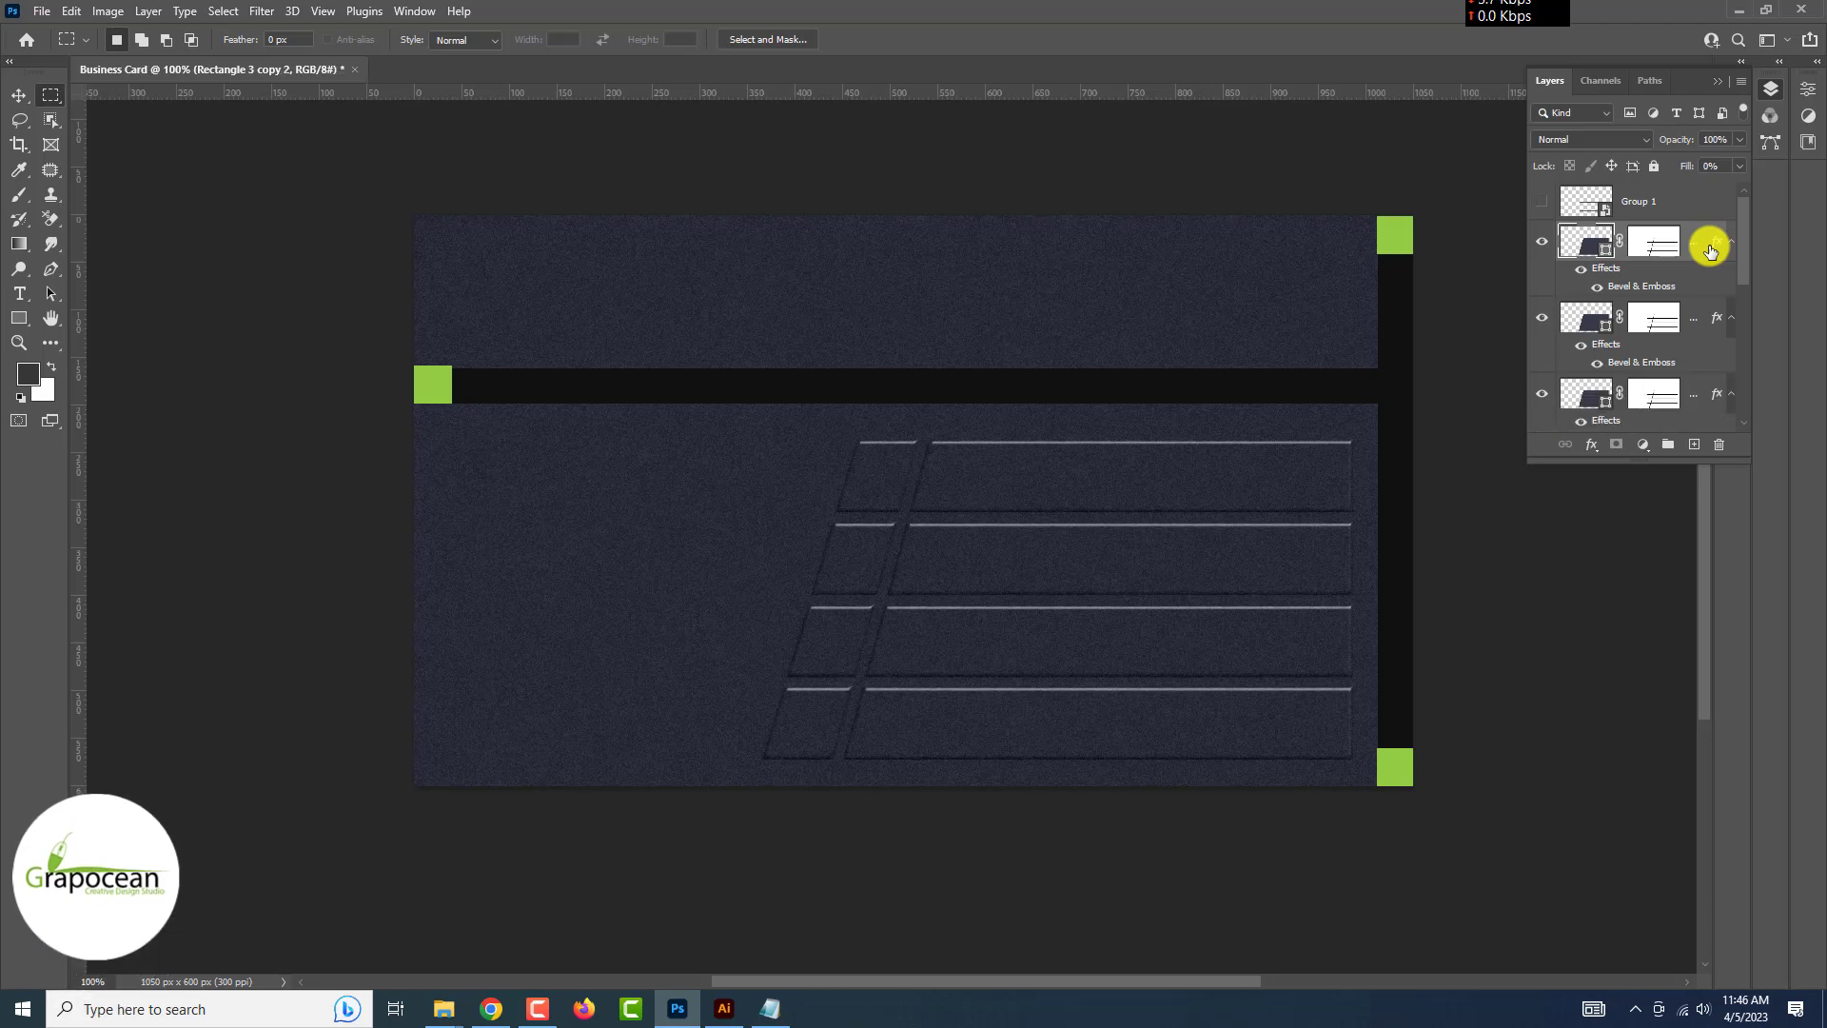
double_click(1589, 246)
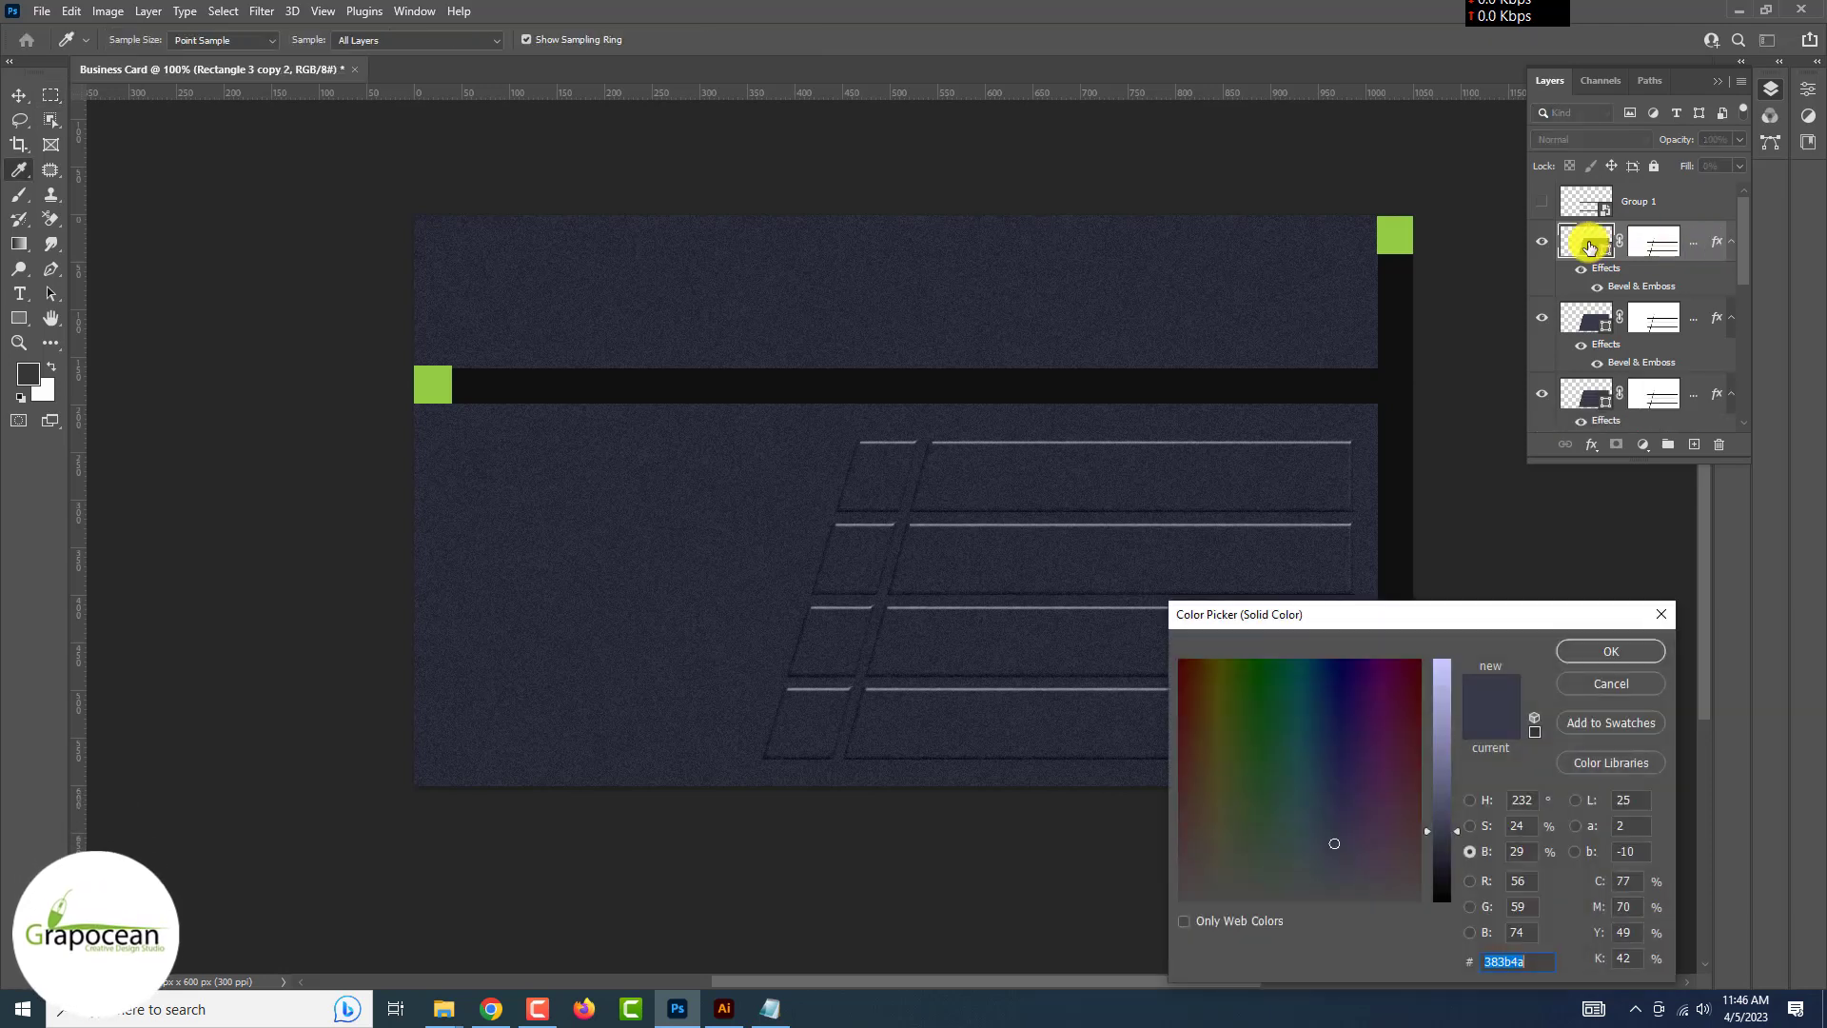
click(444, 374)
click(1611, 651)
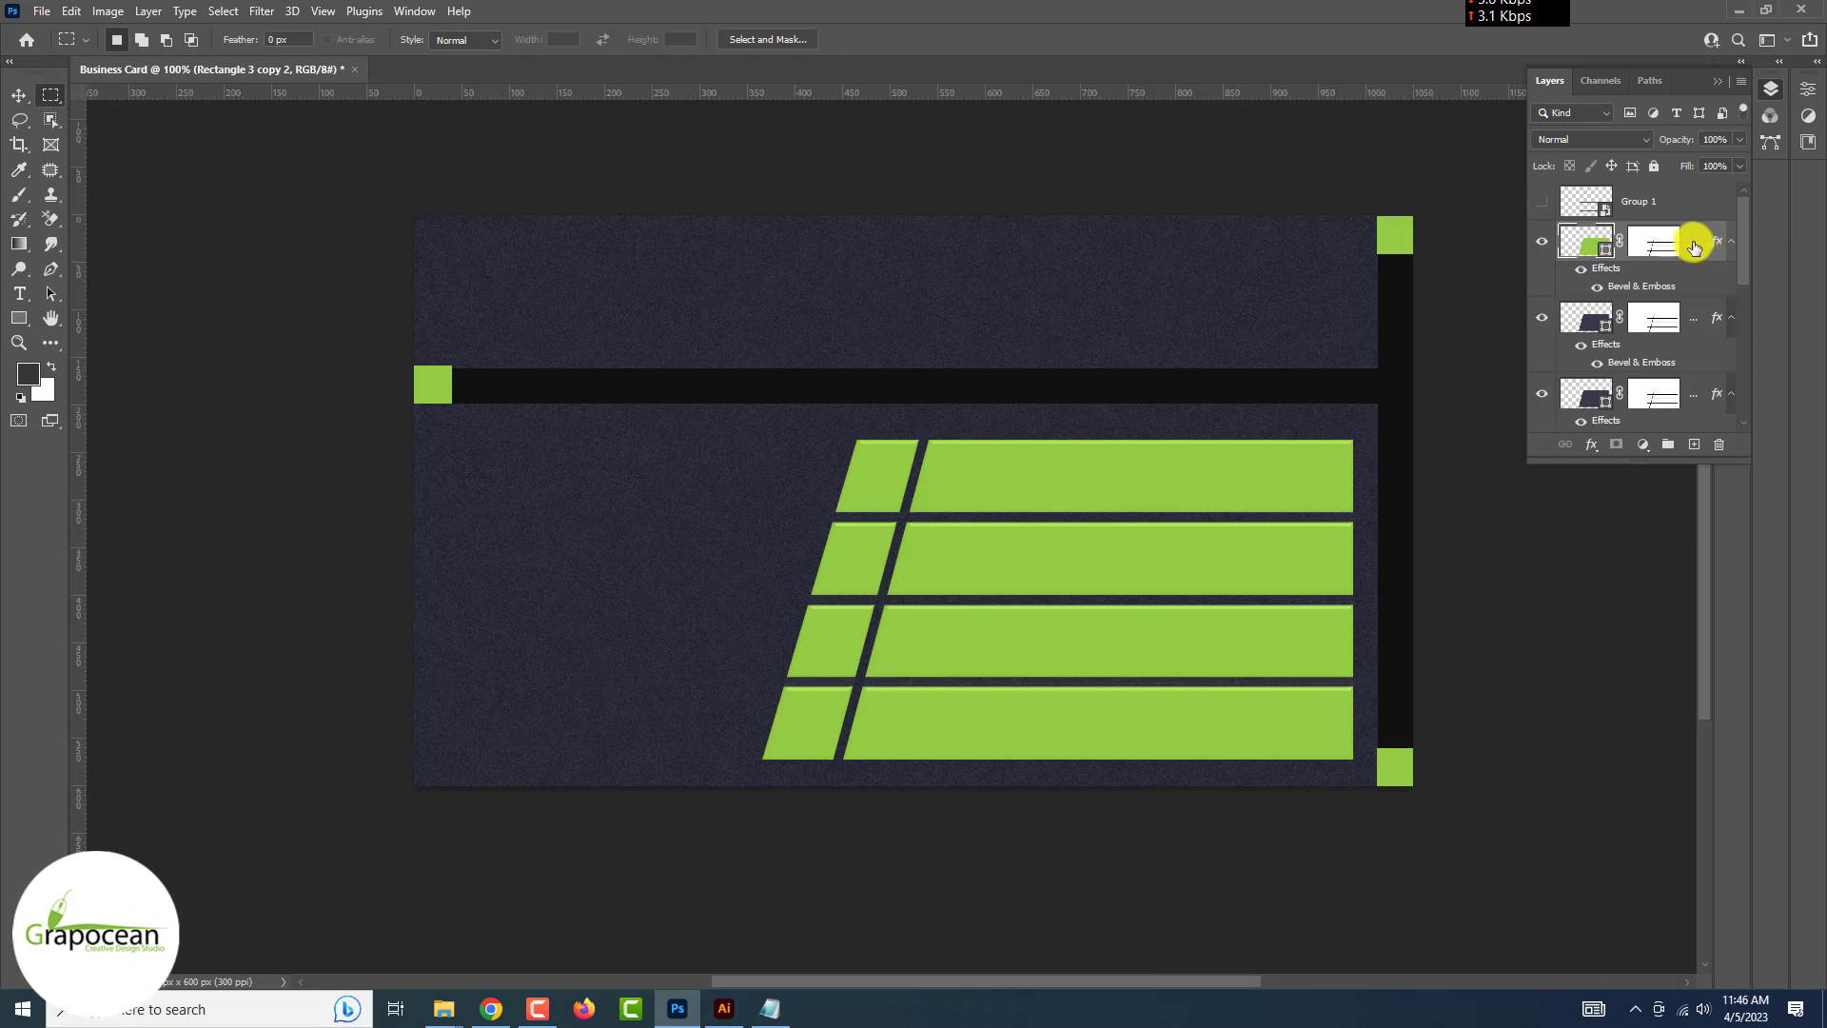
drag(1694, 247, 1651, 395)
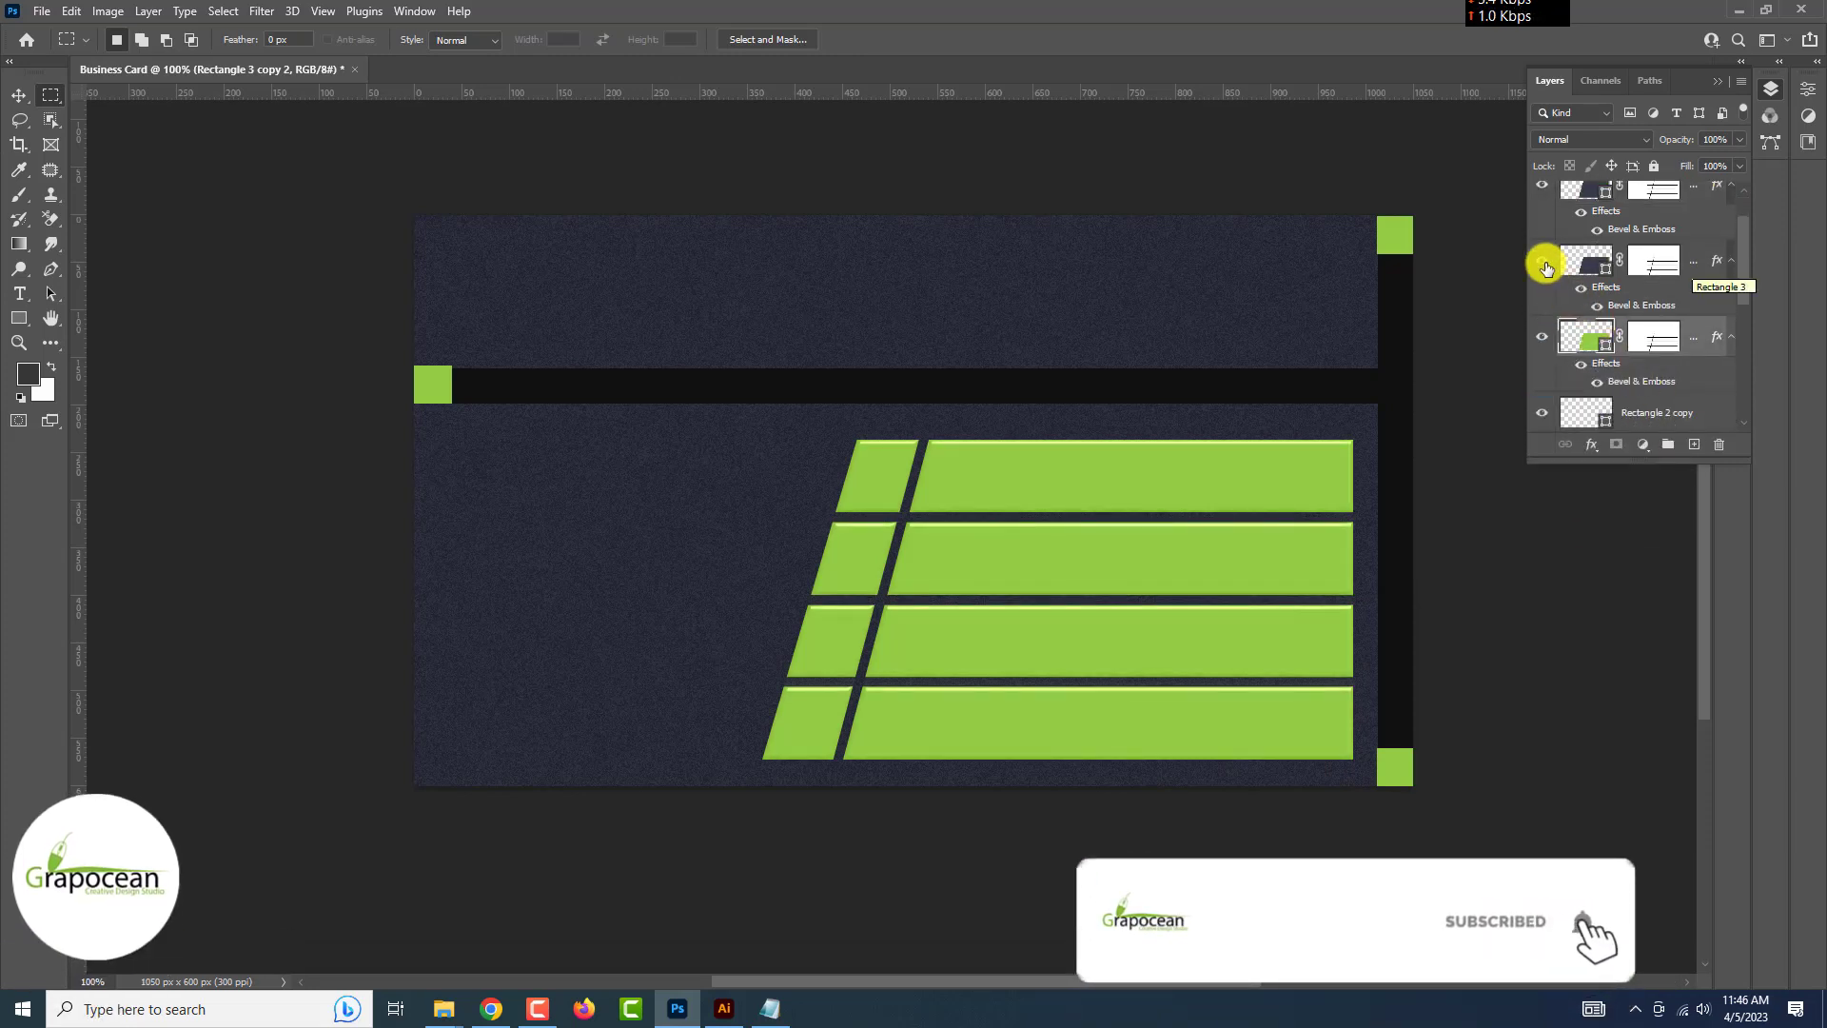
click(1542, 342)
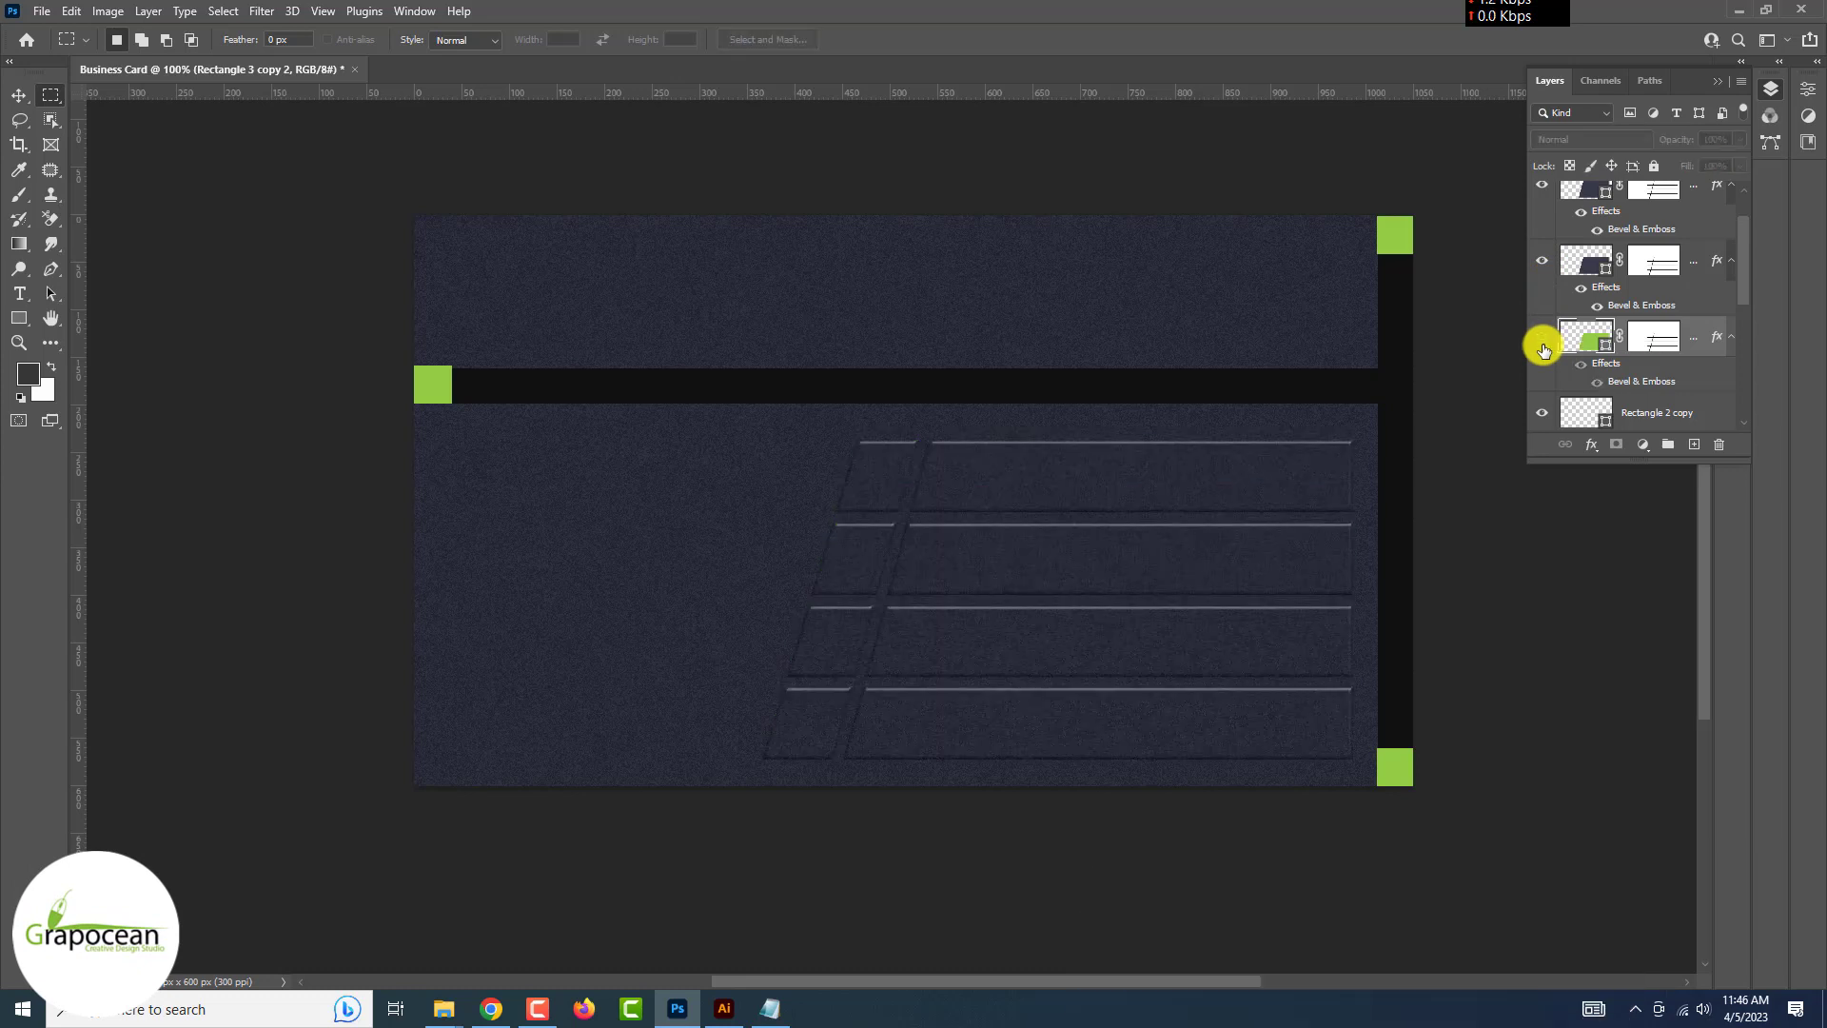
click(1542, 344)
click(1543, 344)
Add a drop shadow to one of the dark stripe copies
click(1542, 344)
click(1542, 344)
click(1542, 345)
right_click(1550, 183)
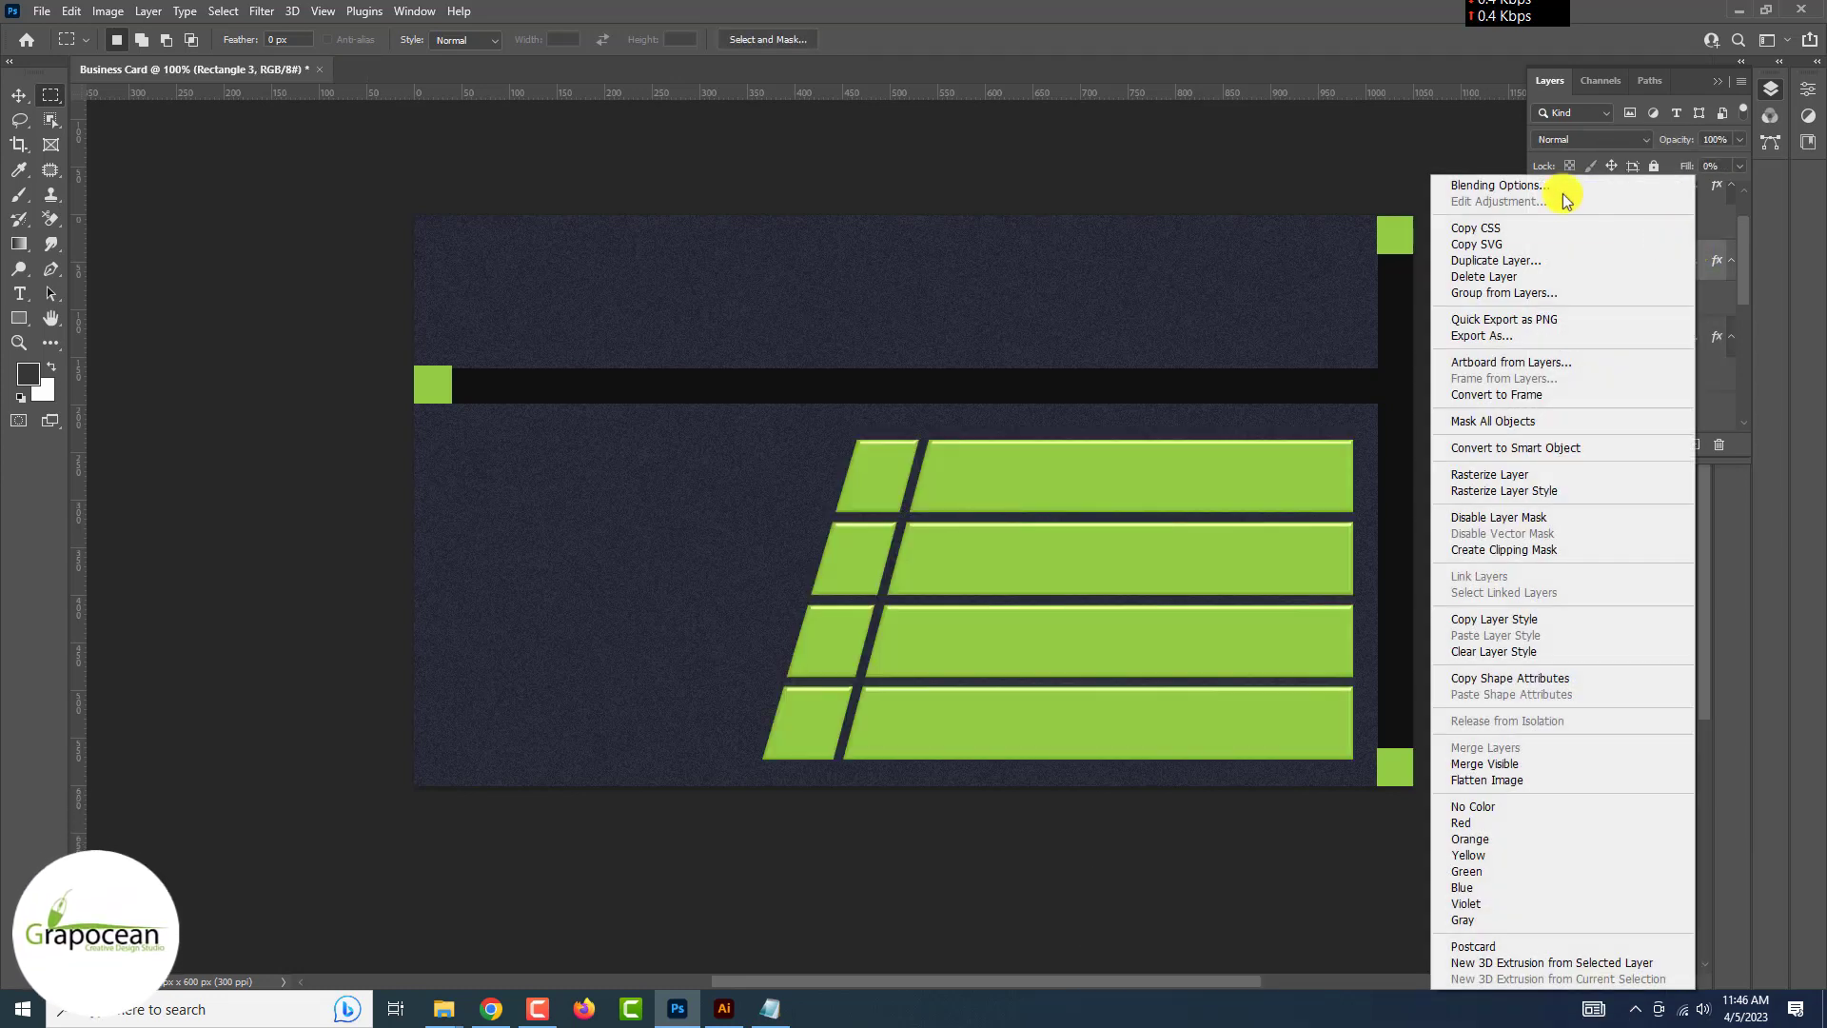
click(1568, 184)
scroll(1142, 599, down, 2)
click(1138, 605)
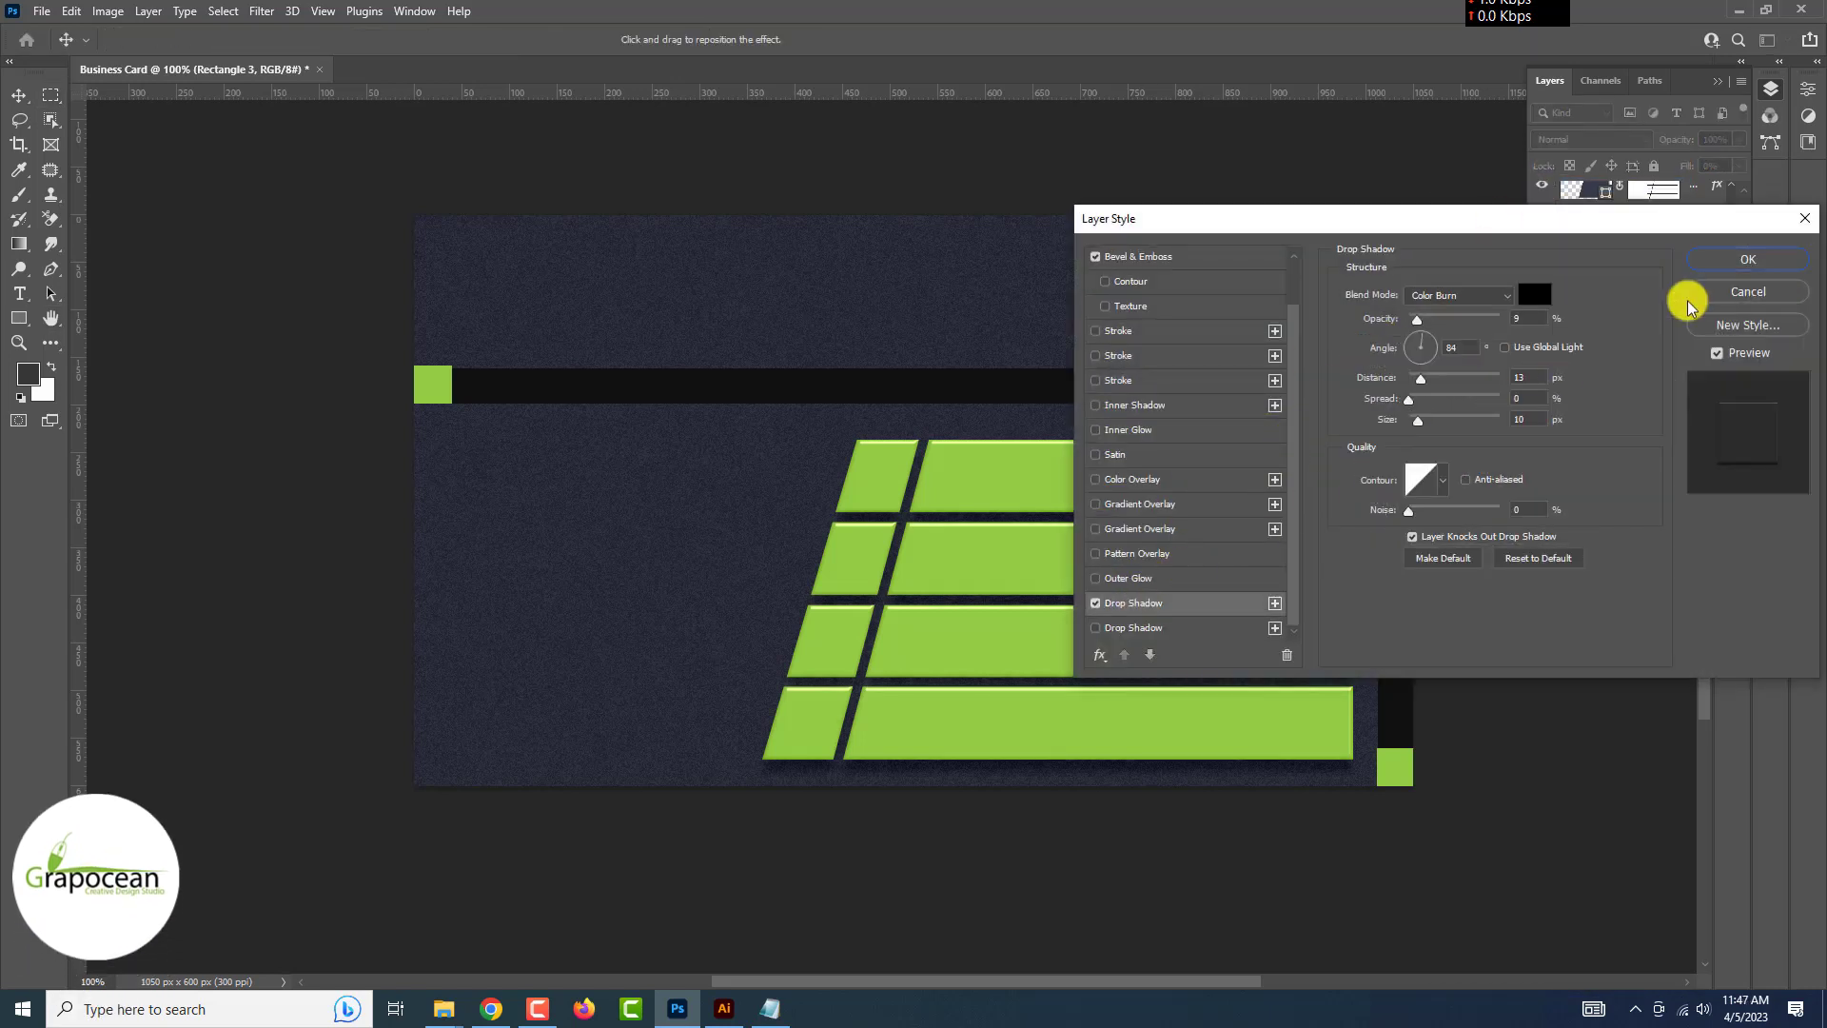
click(1754, 261)
Lower the green stripes layer's fill to 24%, keeping its layer mask
click(1696, 353)
drag(1739, 165, 1764, 198)
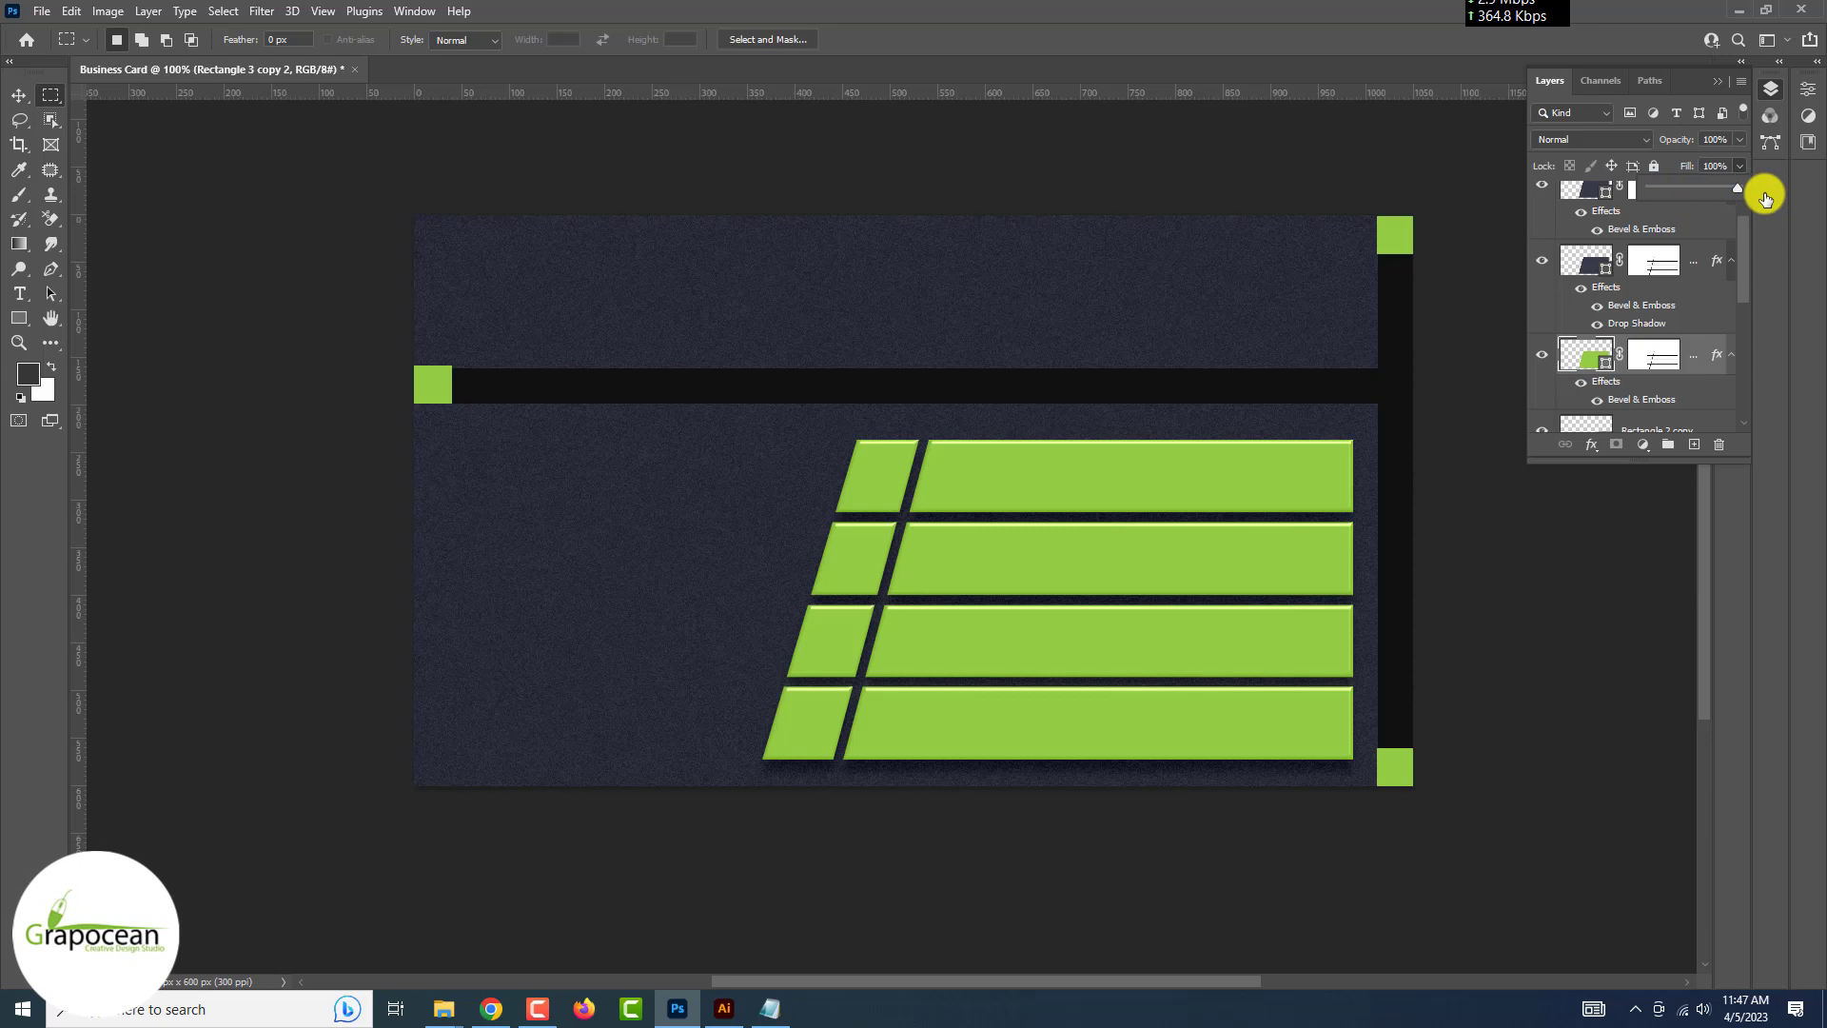
right_click(1651, 354)
click(1666, 396)
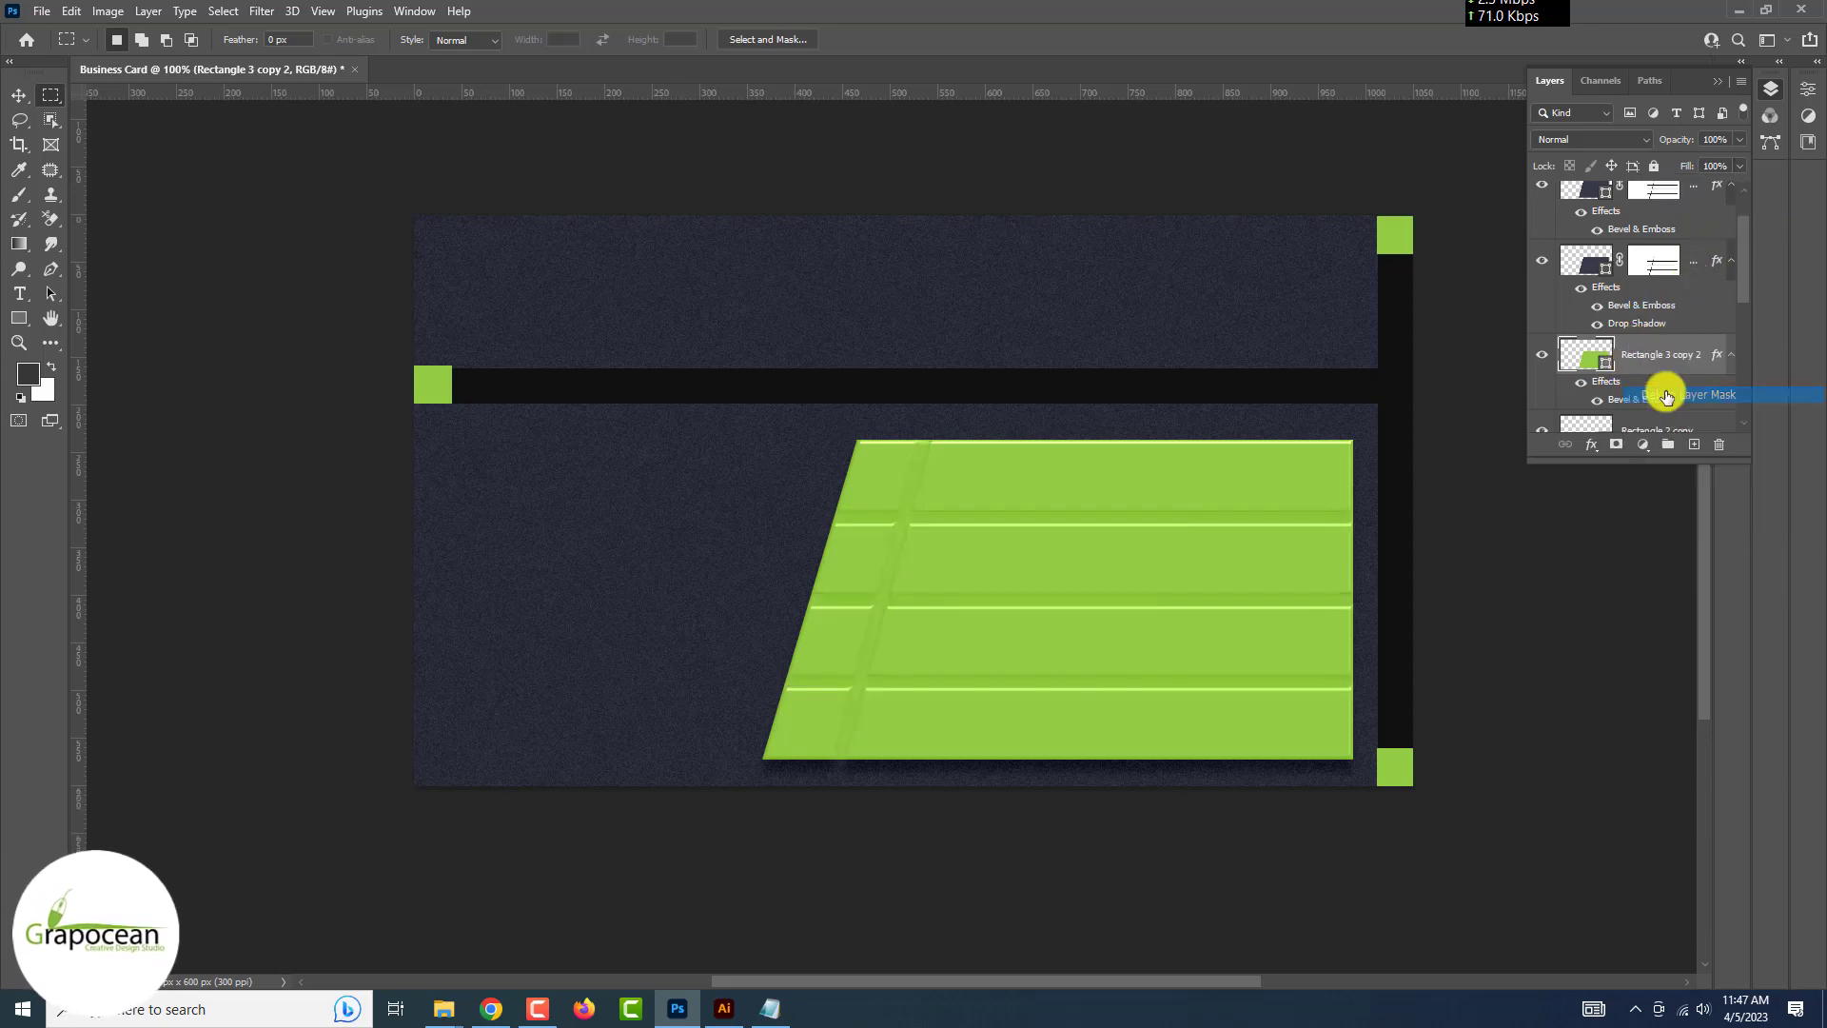
key(ctrl+z)
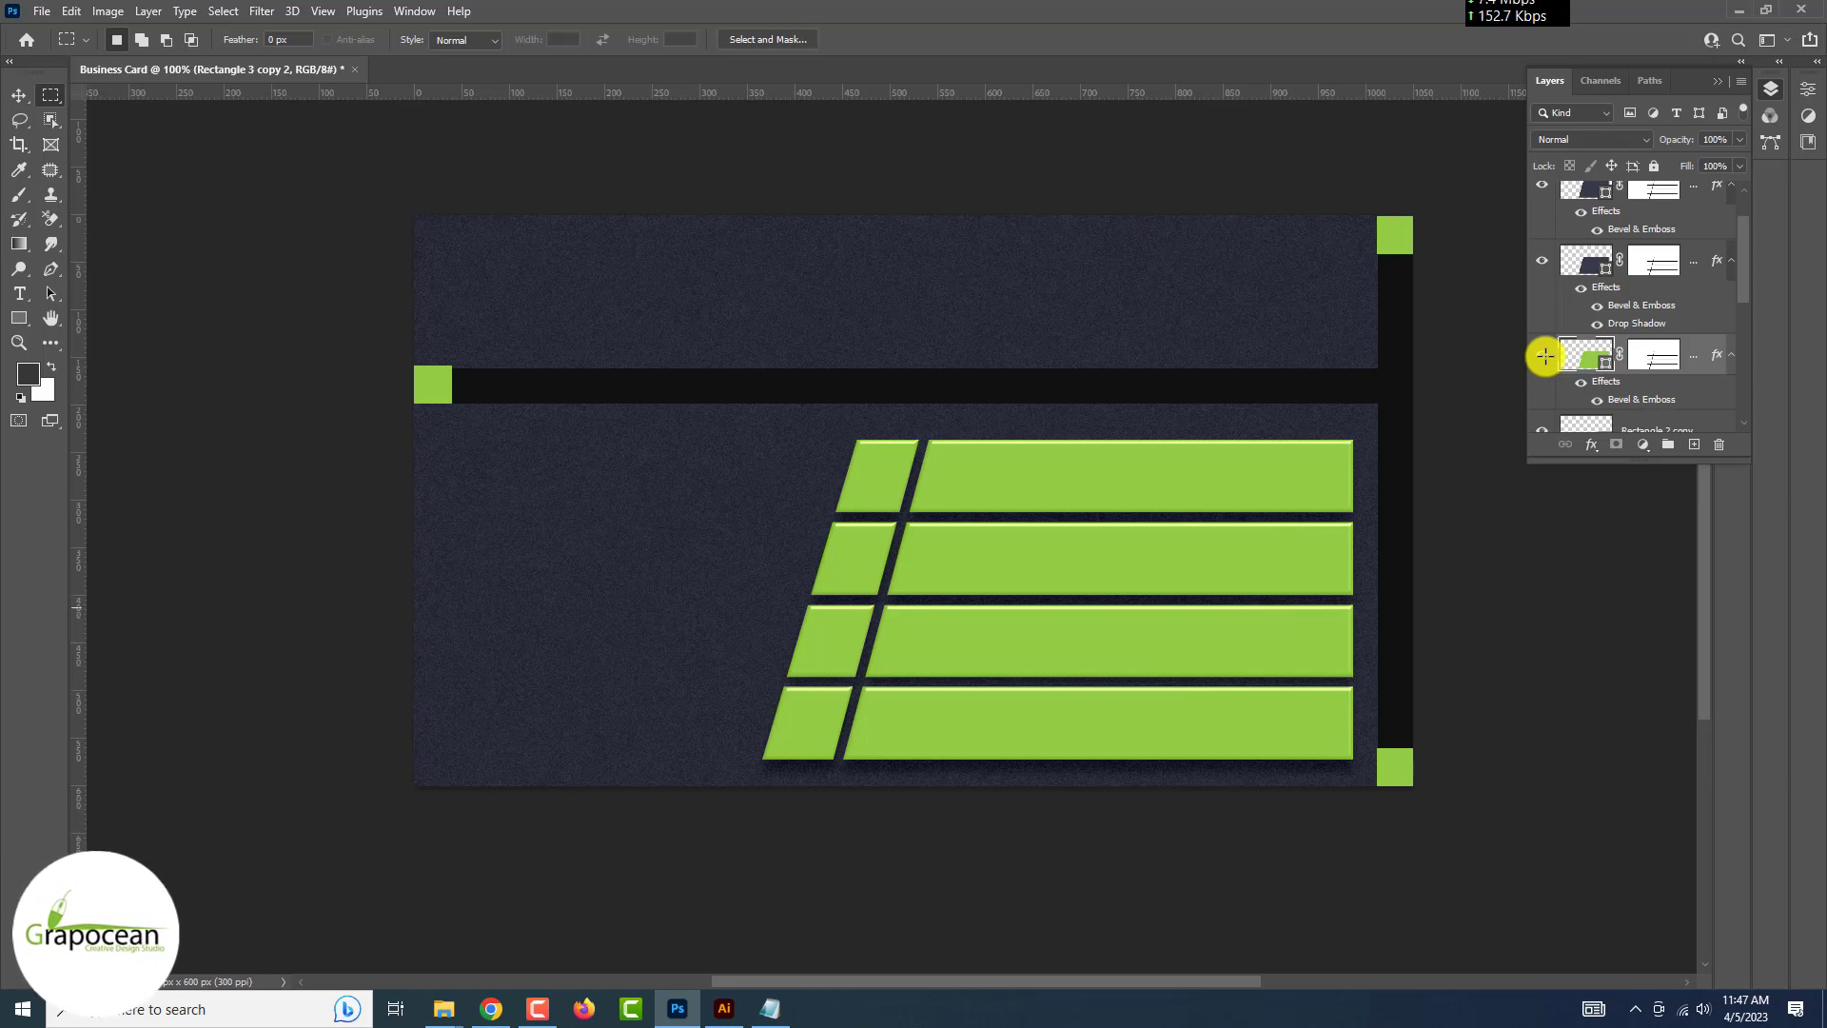
Add a Multiply inner shadow to Rectangle 3: 46% opacity, 10 px distance, 6 px size, 4% noise
right_click(1693, 259)
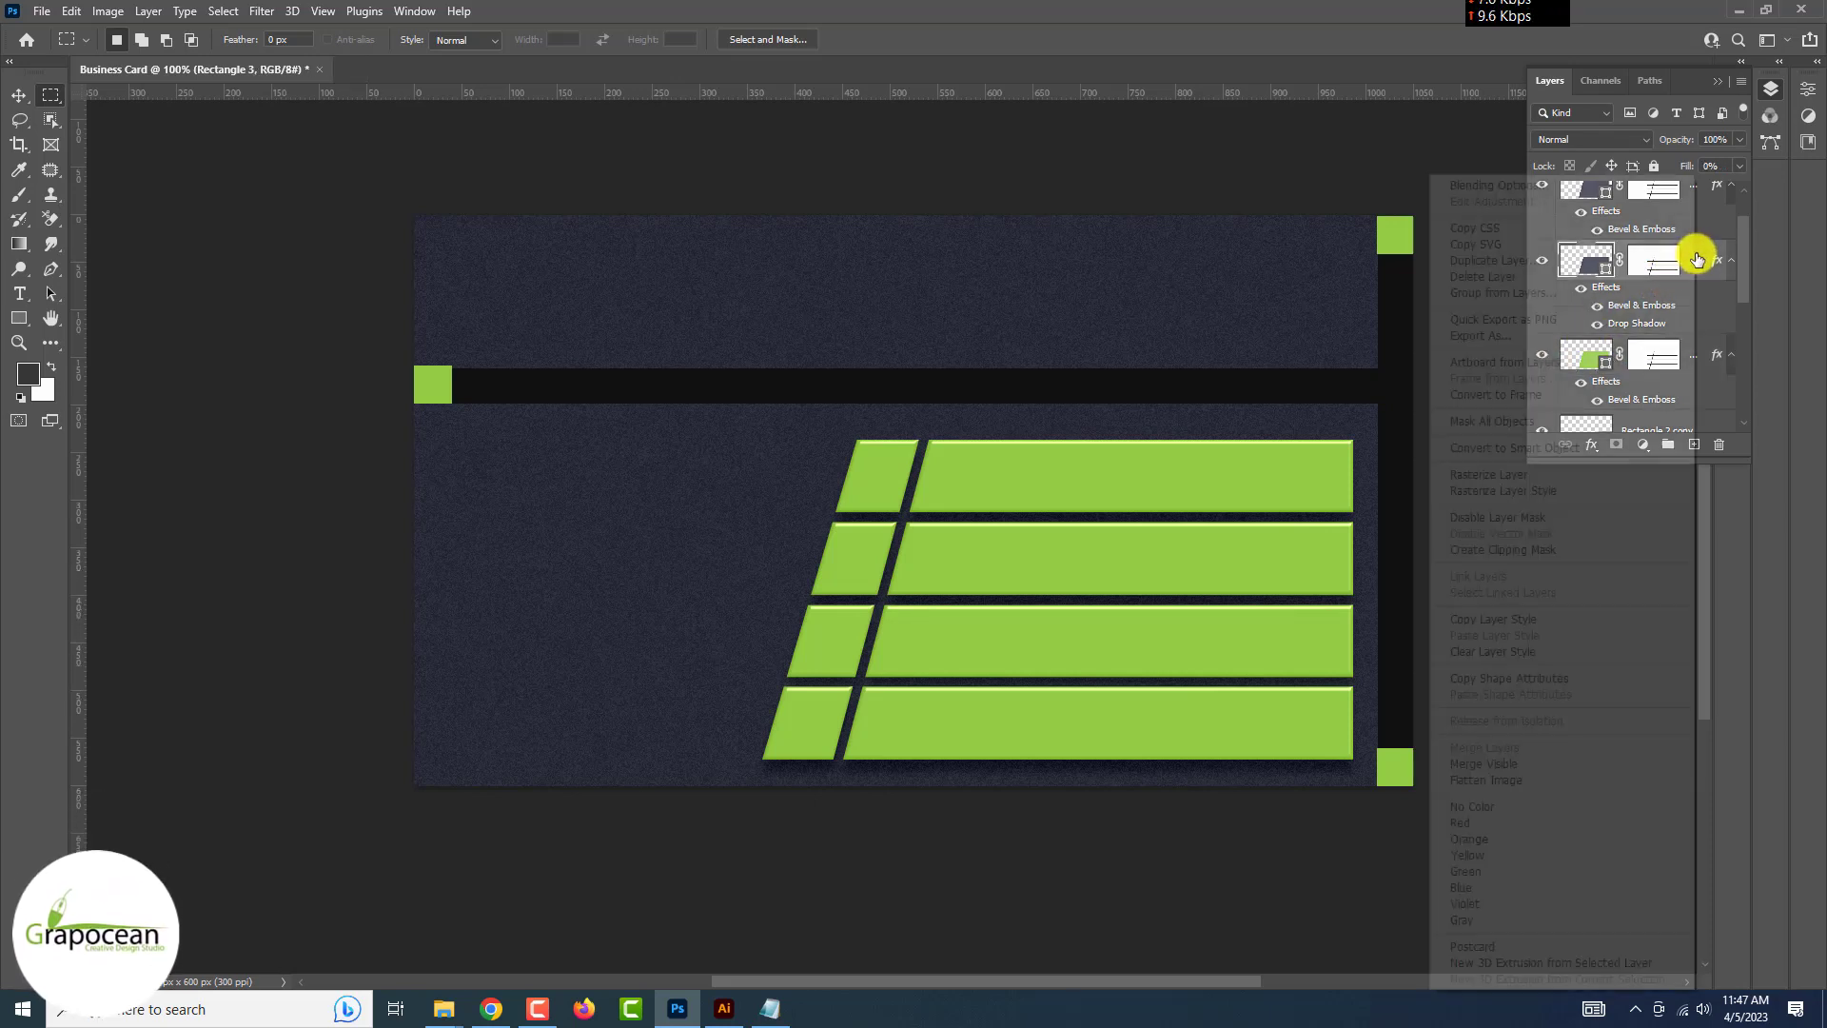
click(1541, 189)
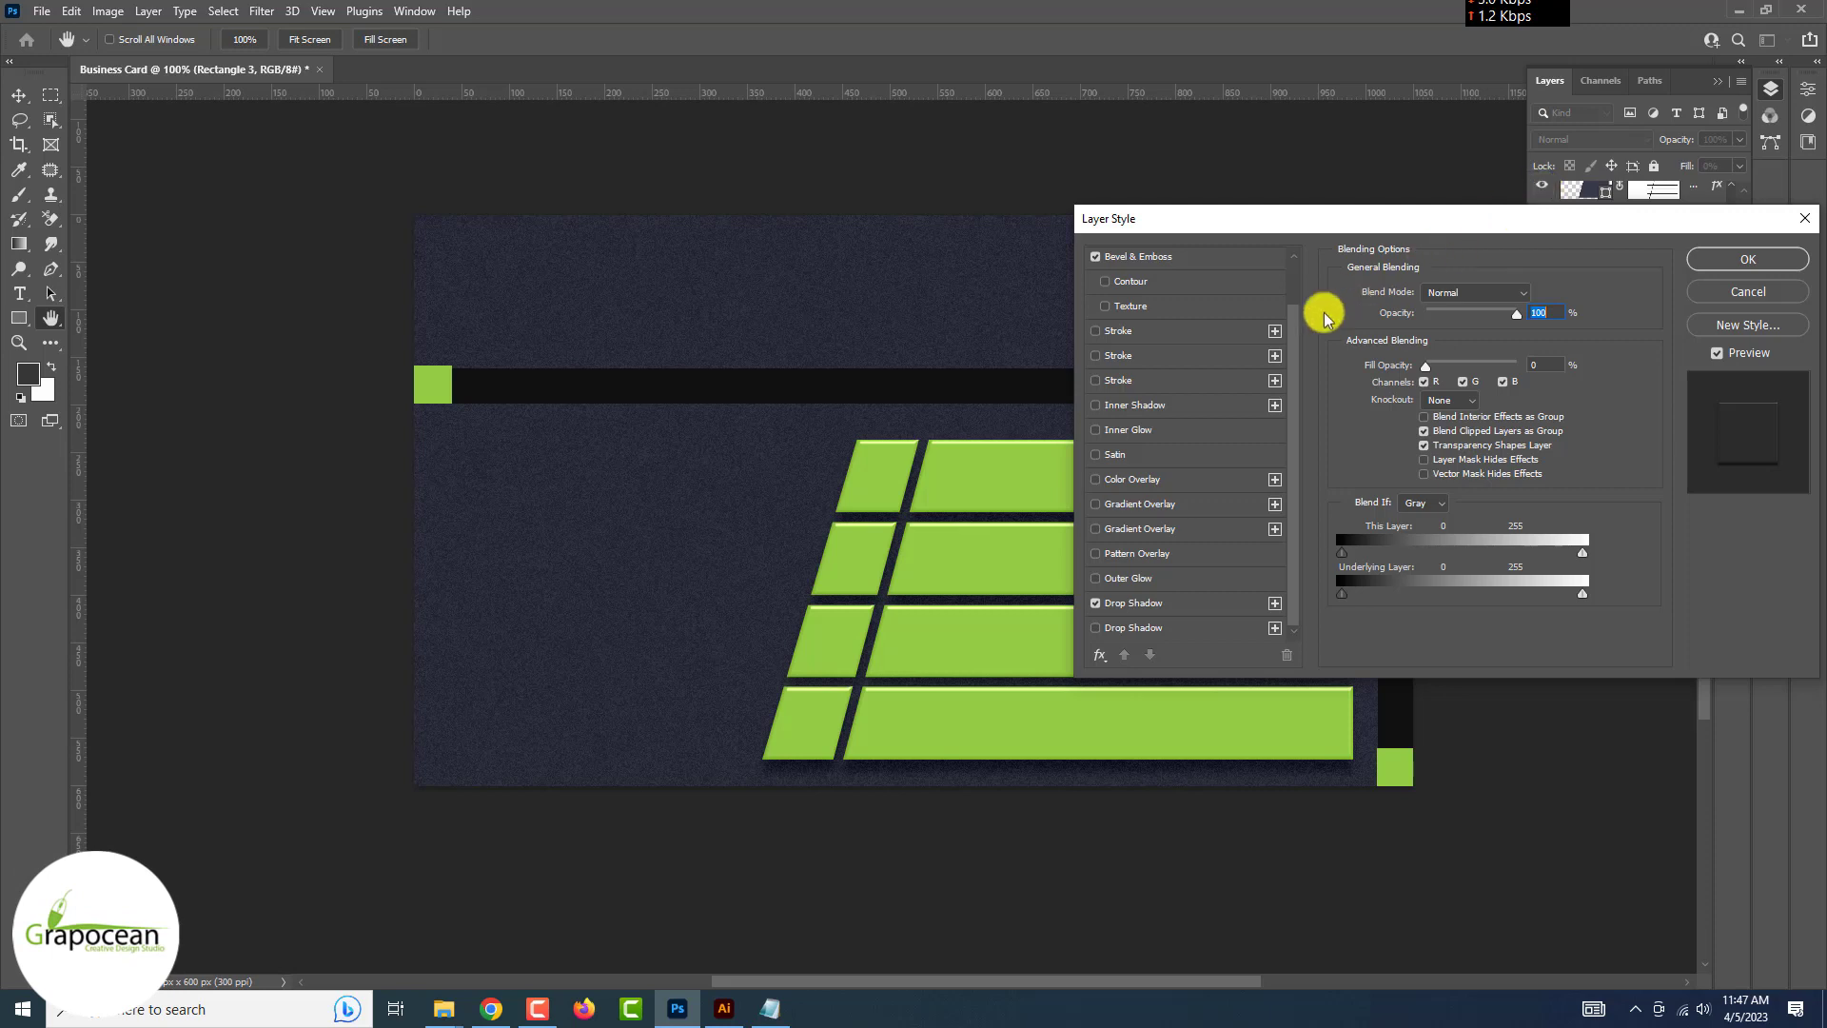
click(1149, 409)
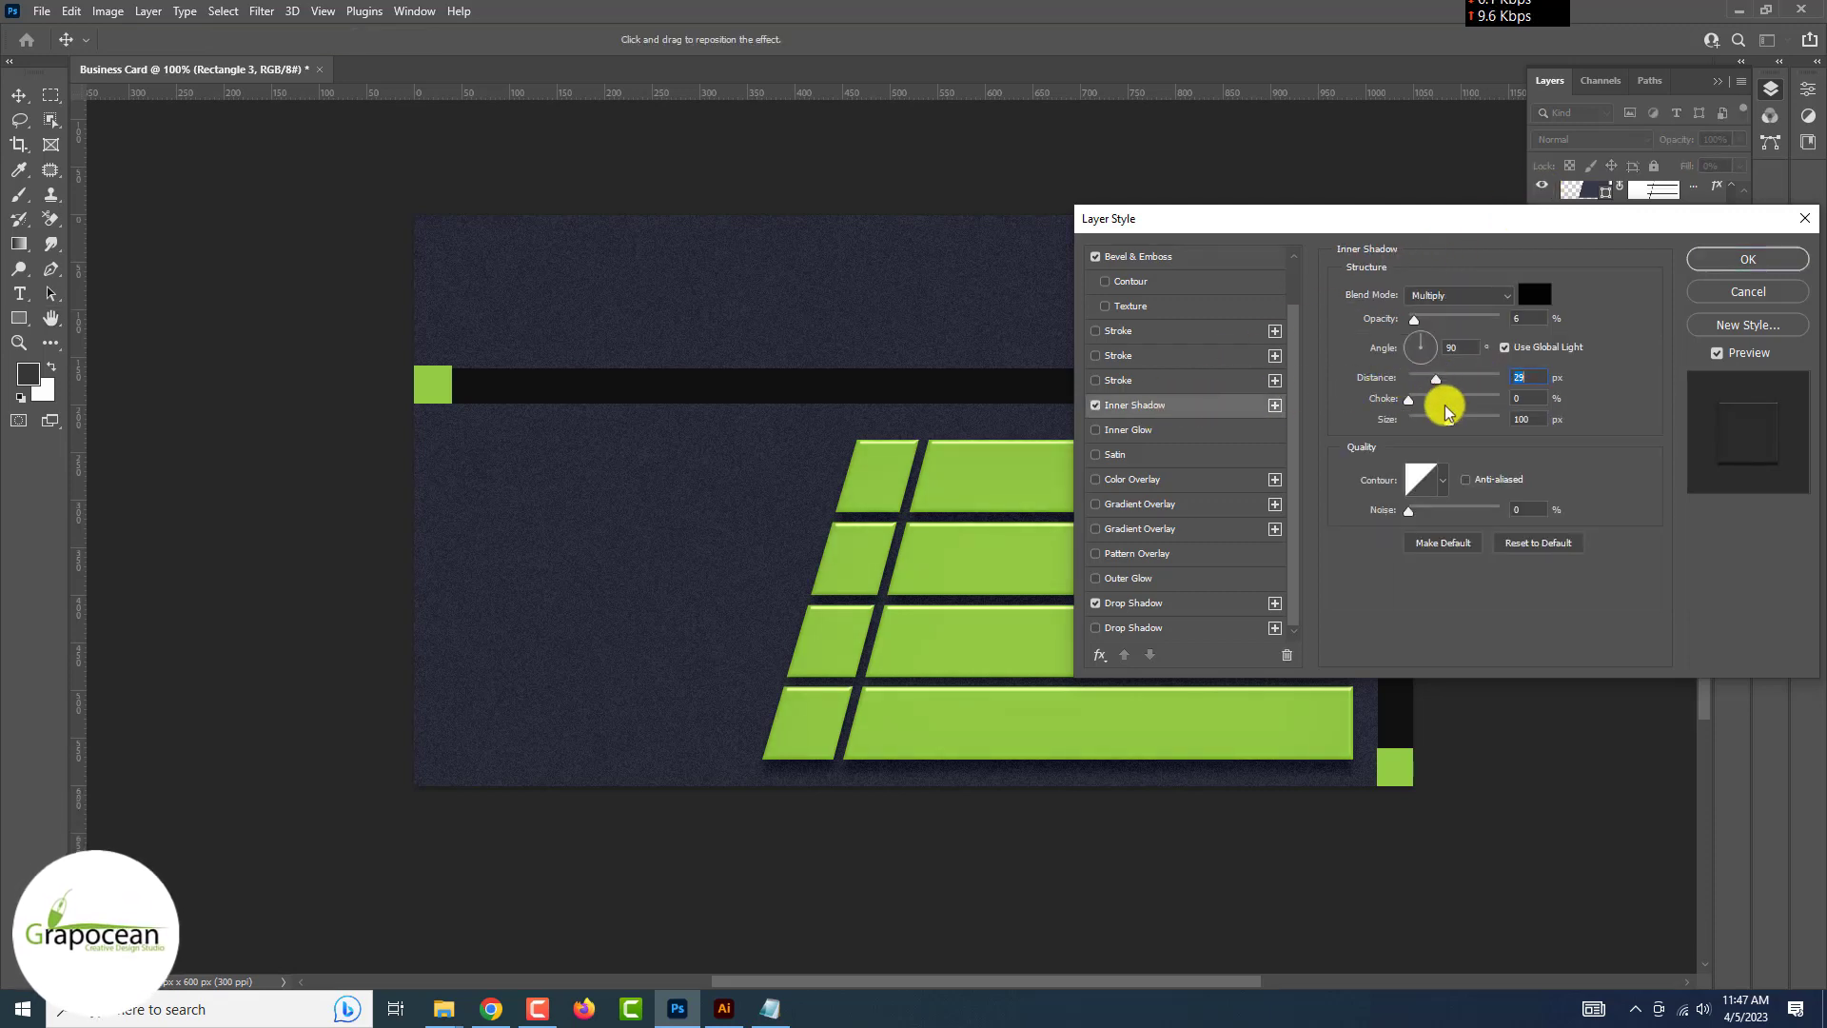
drag(1409, 420, 1414, 419)
mouse_move(1435, 378)
mouse_down()
mouse_move(1446, 319)
mouse_move(1418, 390)
mouse_up()
drag(1409, 510, 1412, 511)
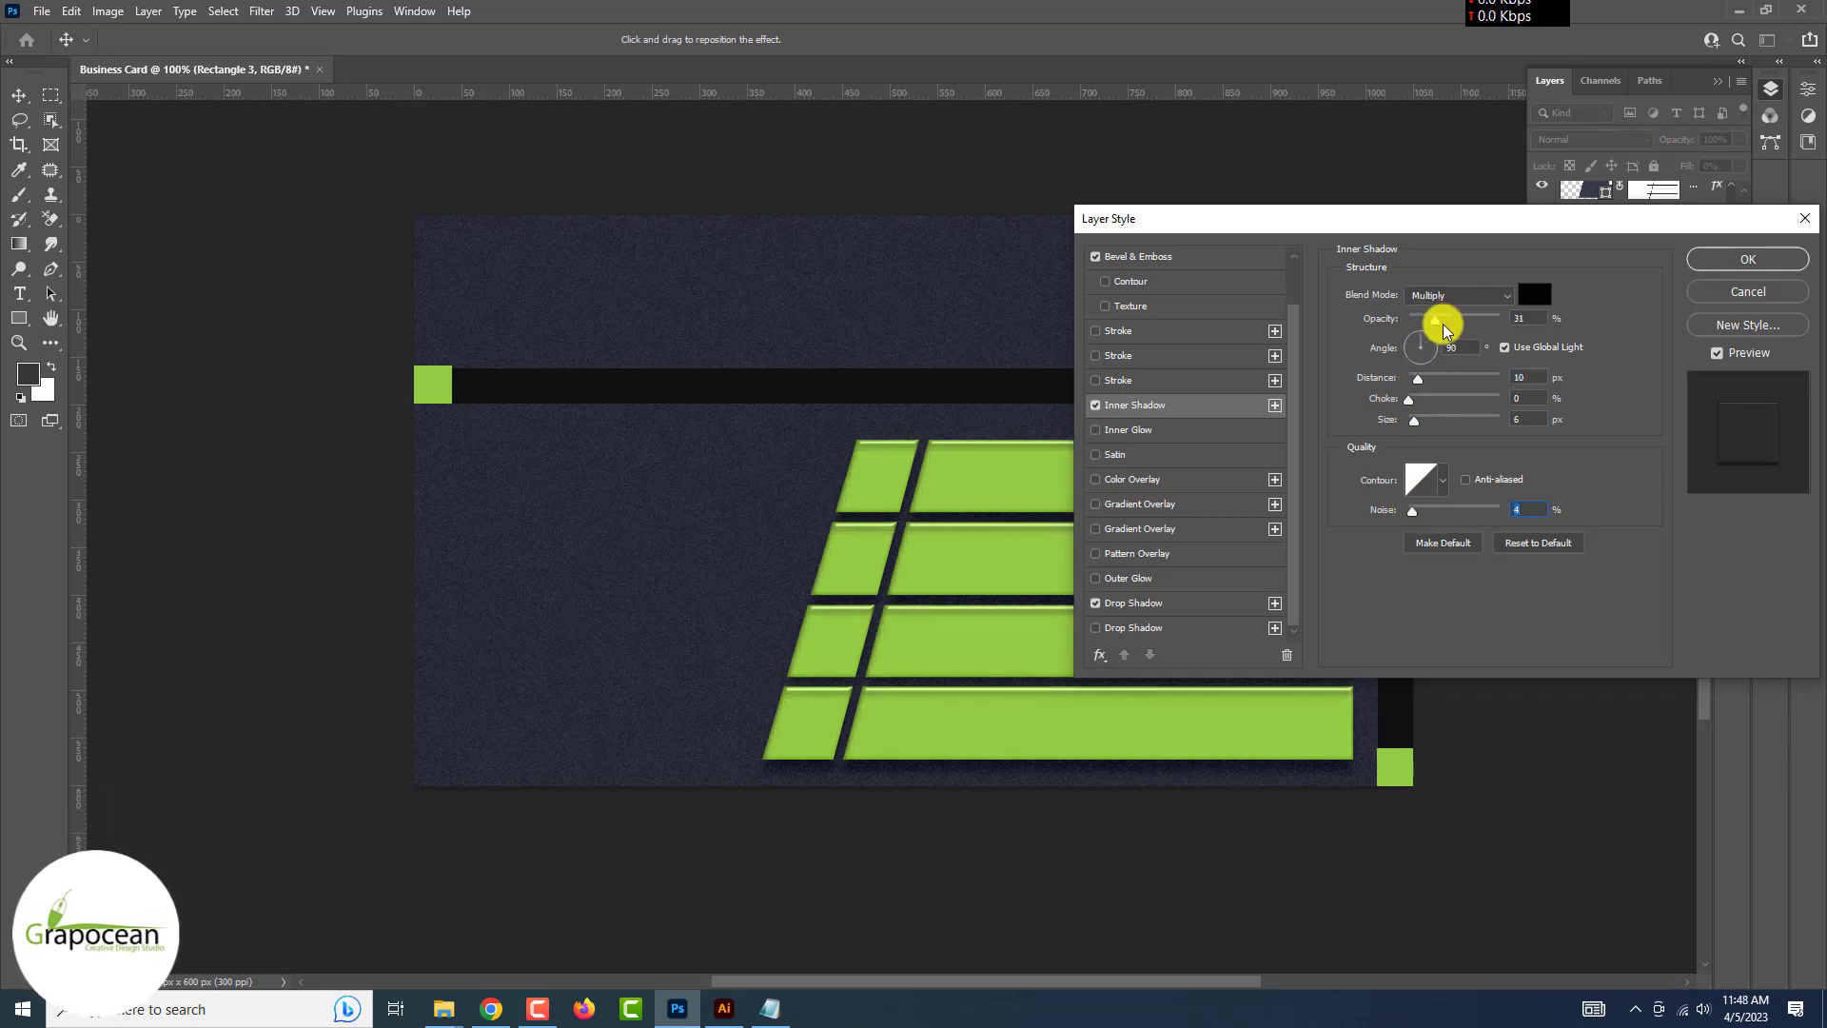
drag(1447, 320, 1453, 329)
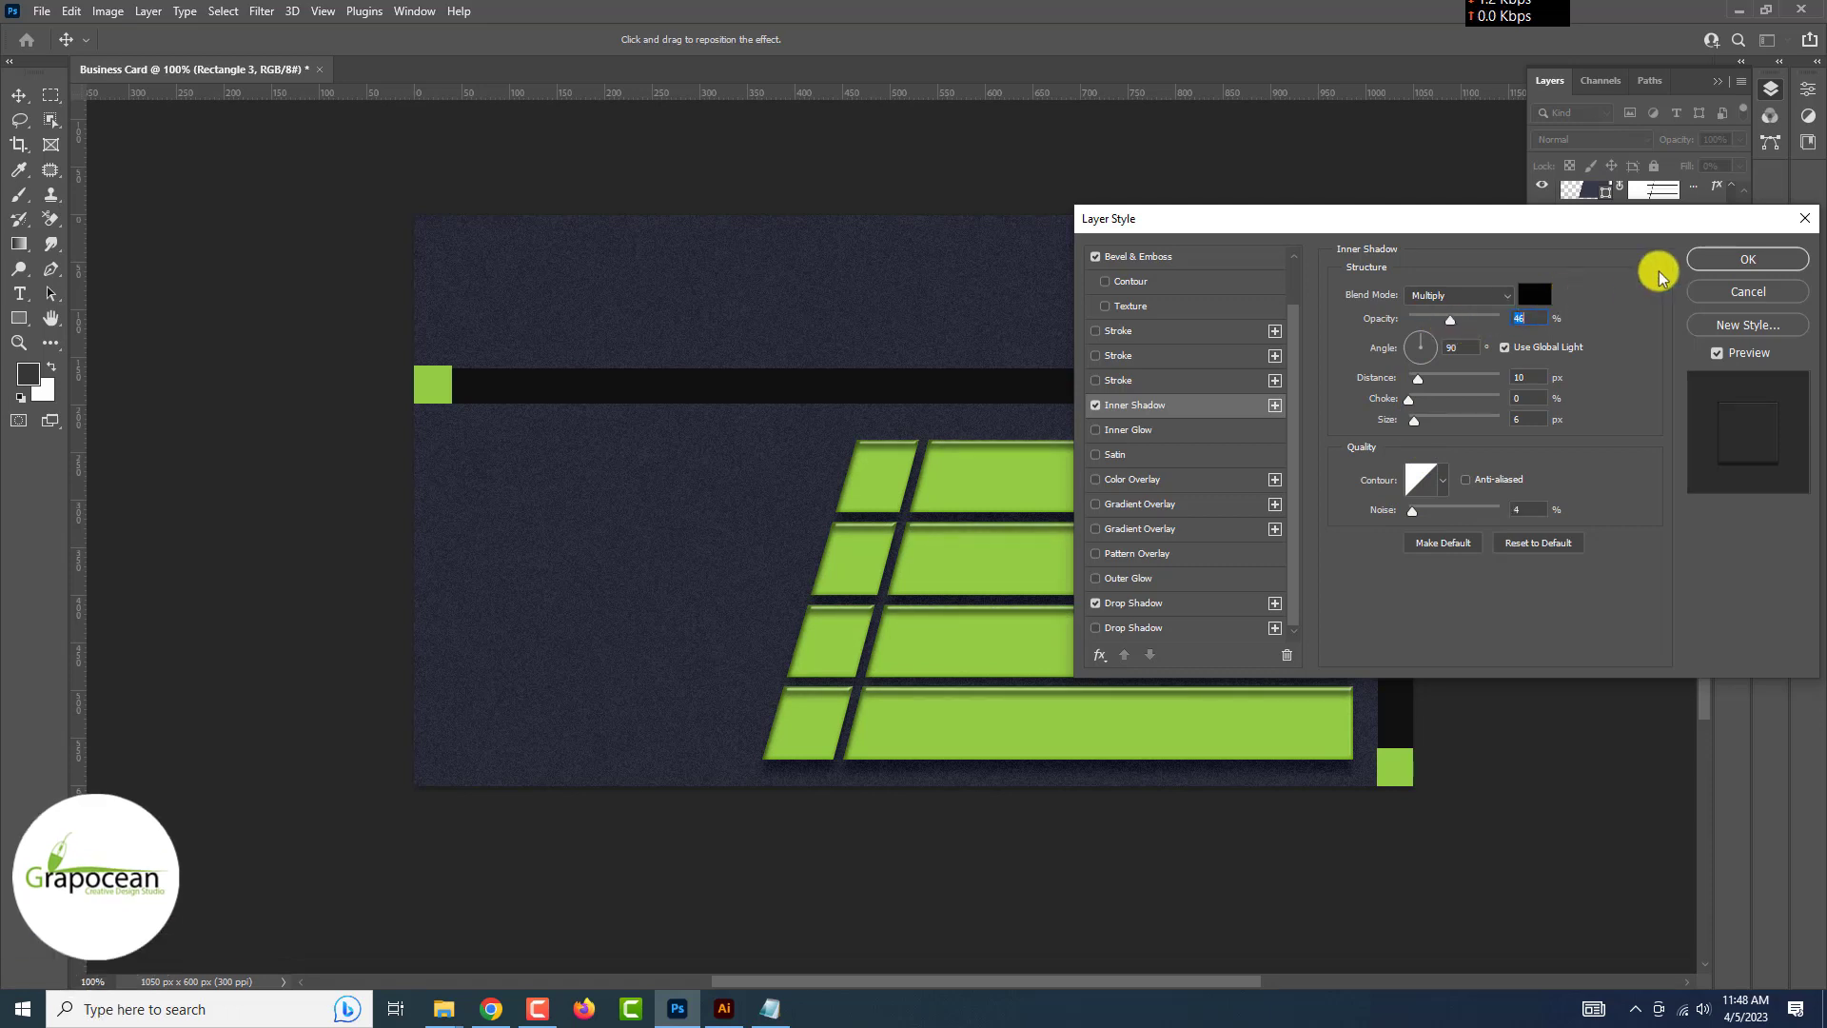
click(1712, 258)
click(134, 43)
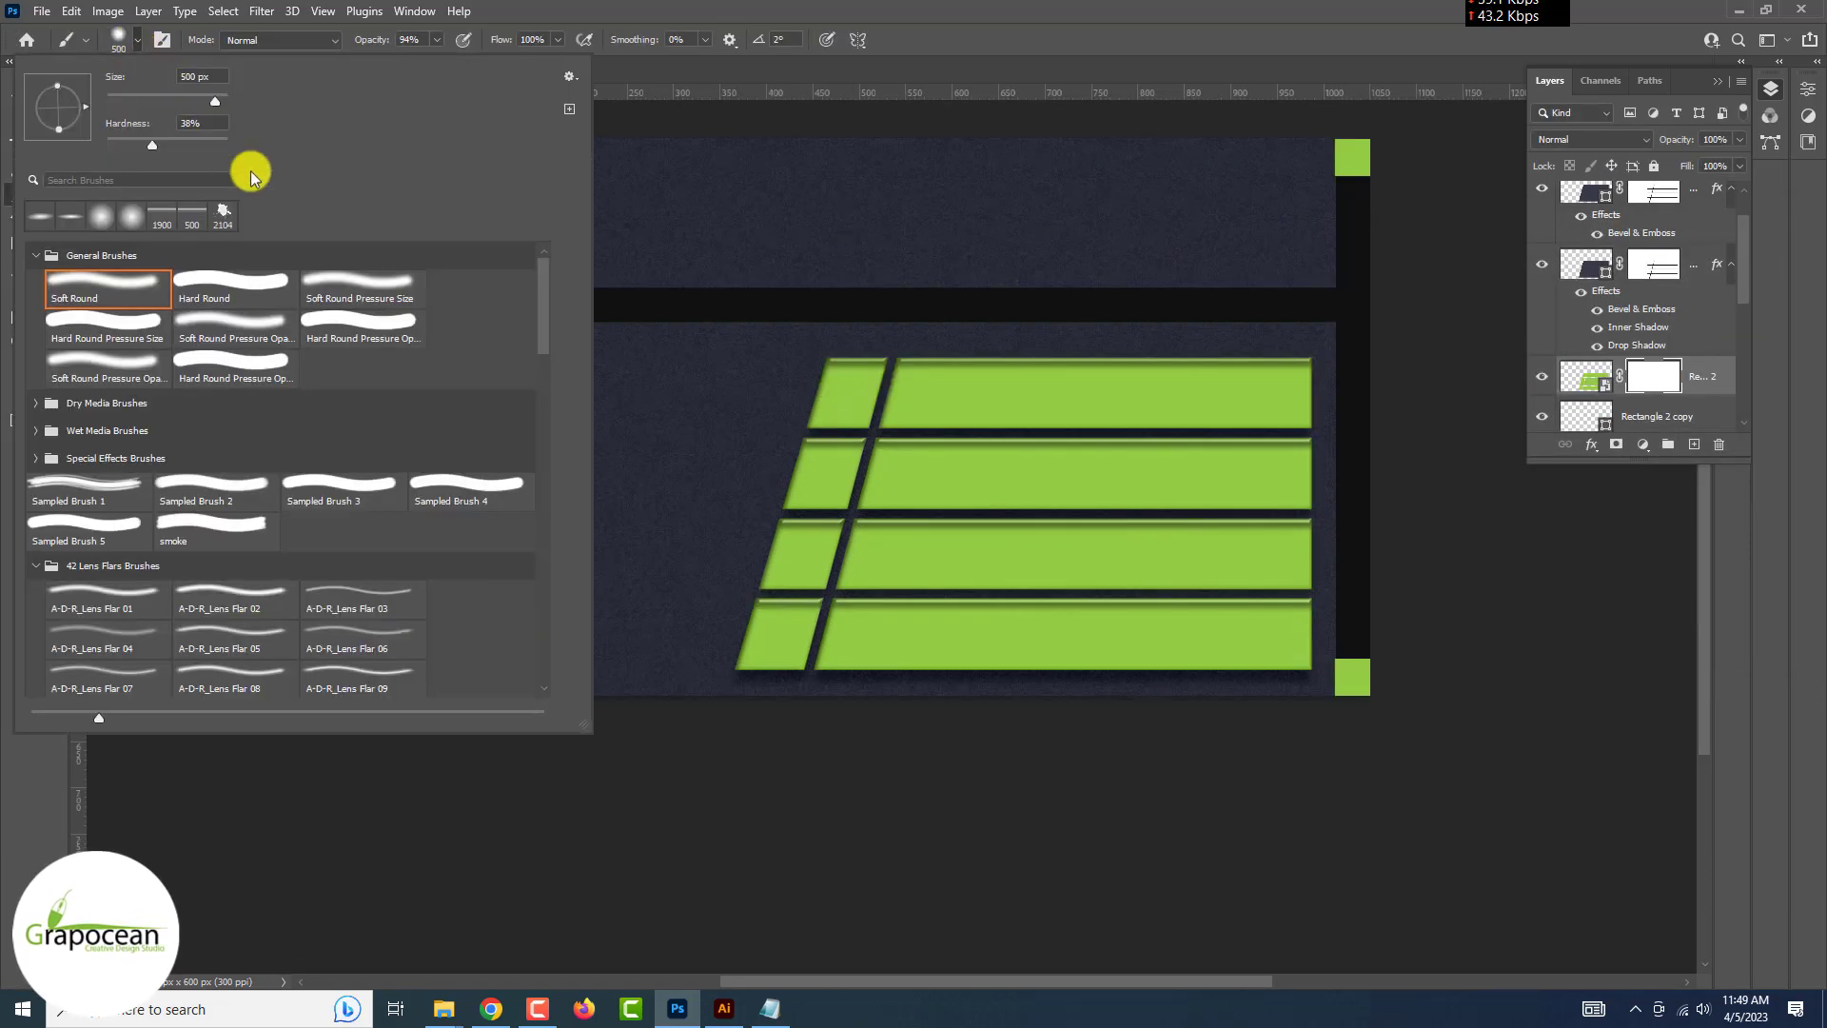
Choose a hard round brush, test strokes on the bars' mask, undo them, and shrink the brush
click(391, 323)
click(1354, 437)
key(ctrl+z)
scroll(1273, 603, down, 3)
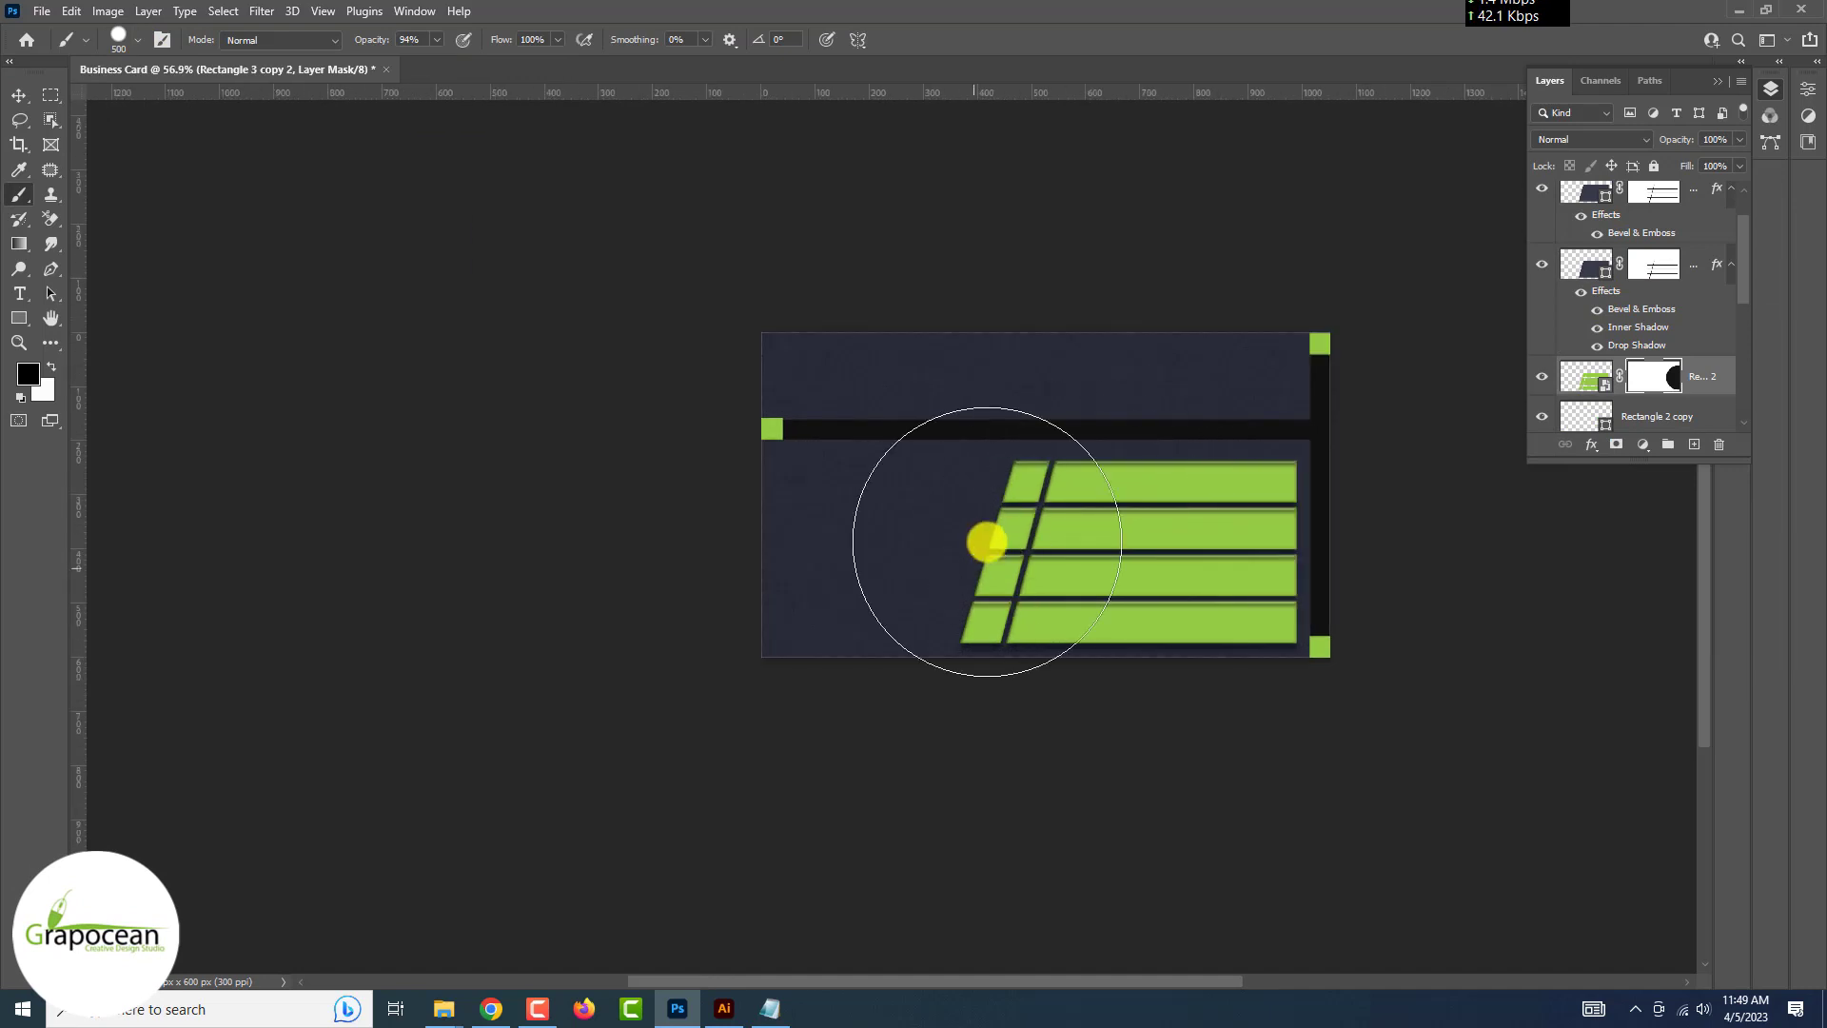
click(987, 542)
key(ctrl+z)
click(1019, 522)
scroll(1019, 522, up, 3)
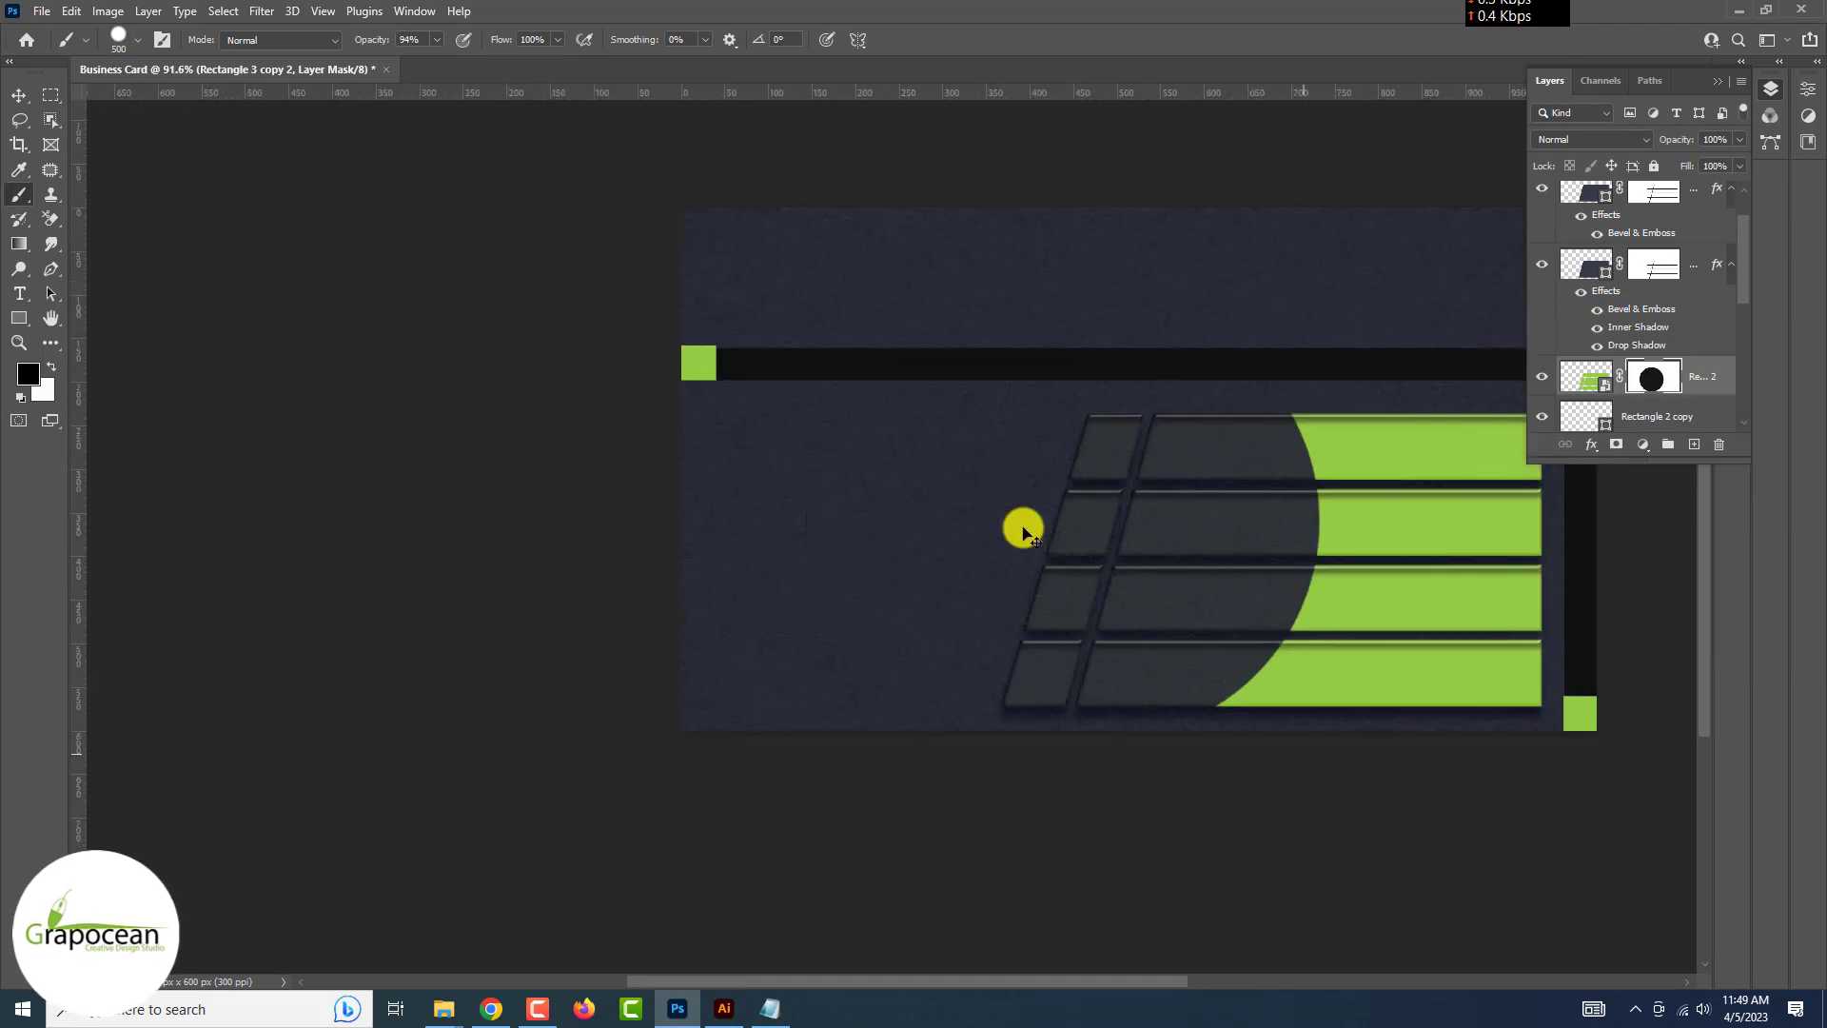
key(ctrl+z)
click(1398, 435)
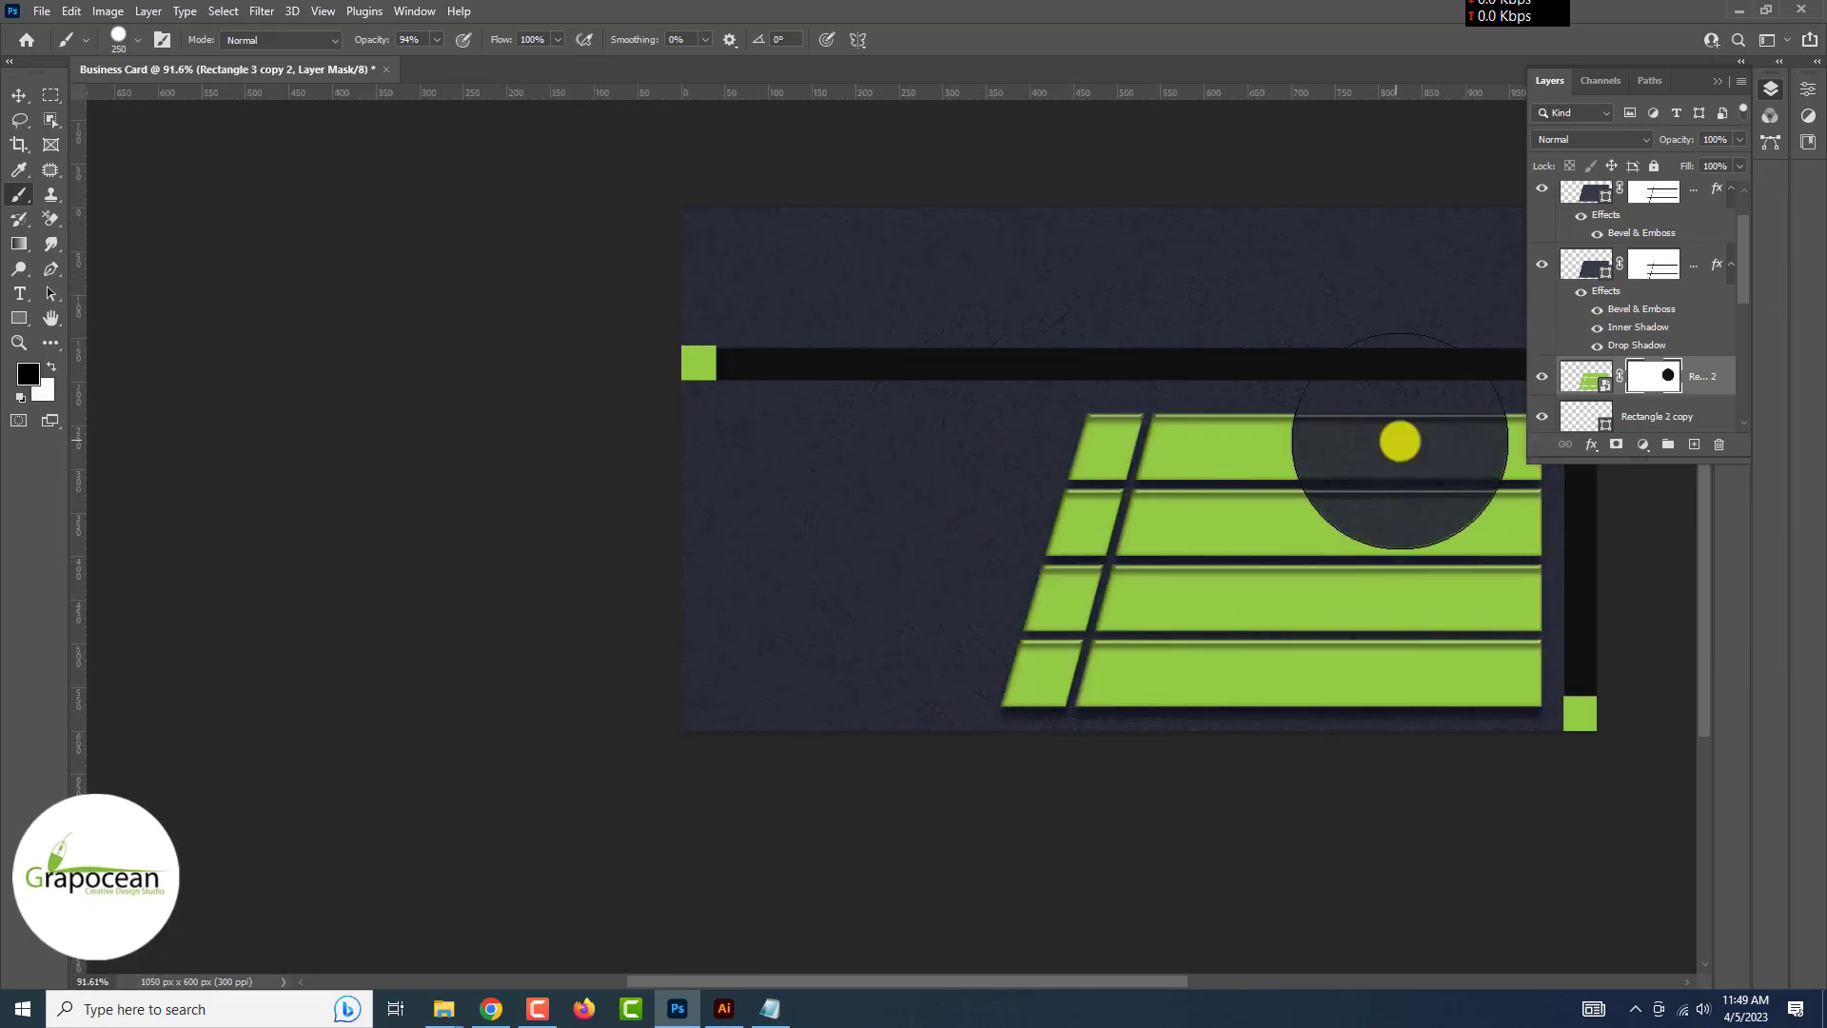
scroll(1398, 437, down, 3)
key(ctrl+z)
key(bracketleft)
key(bracketleft)
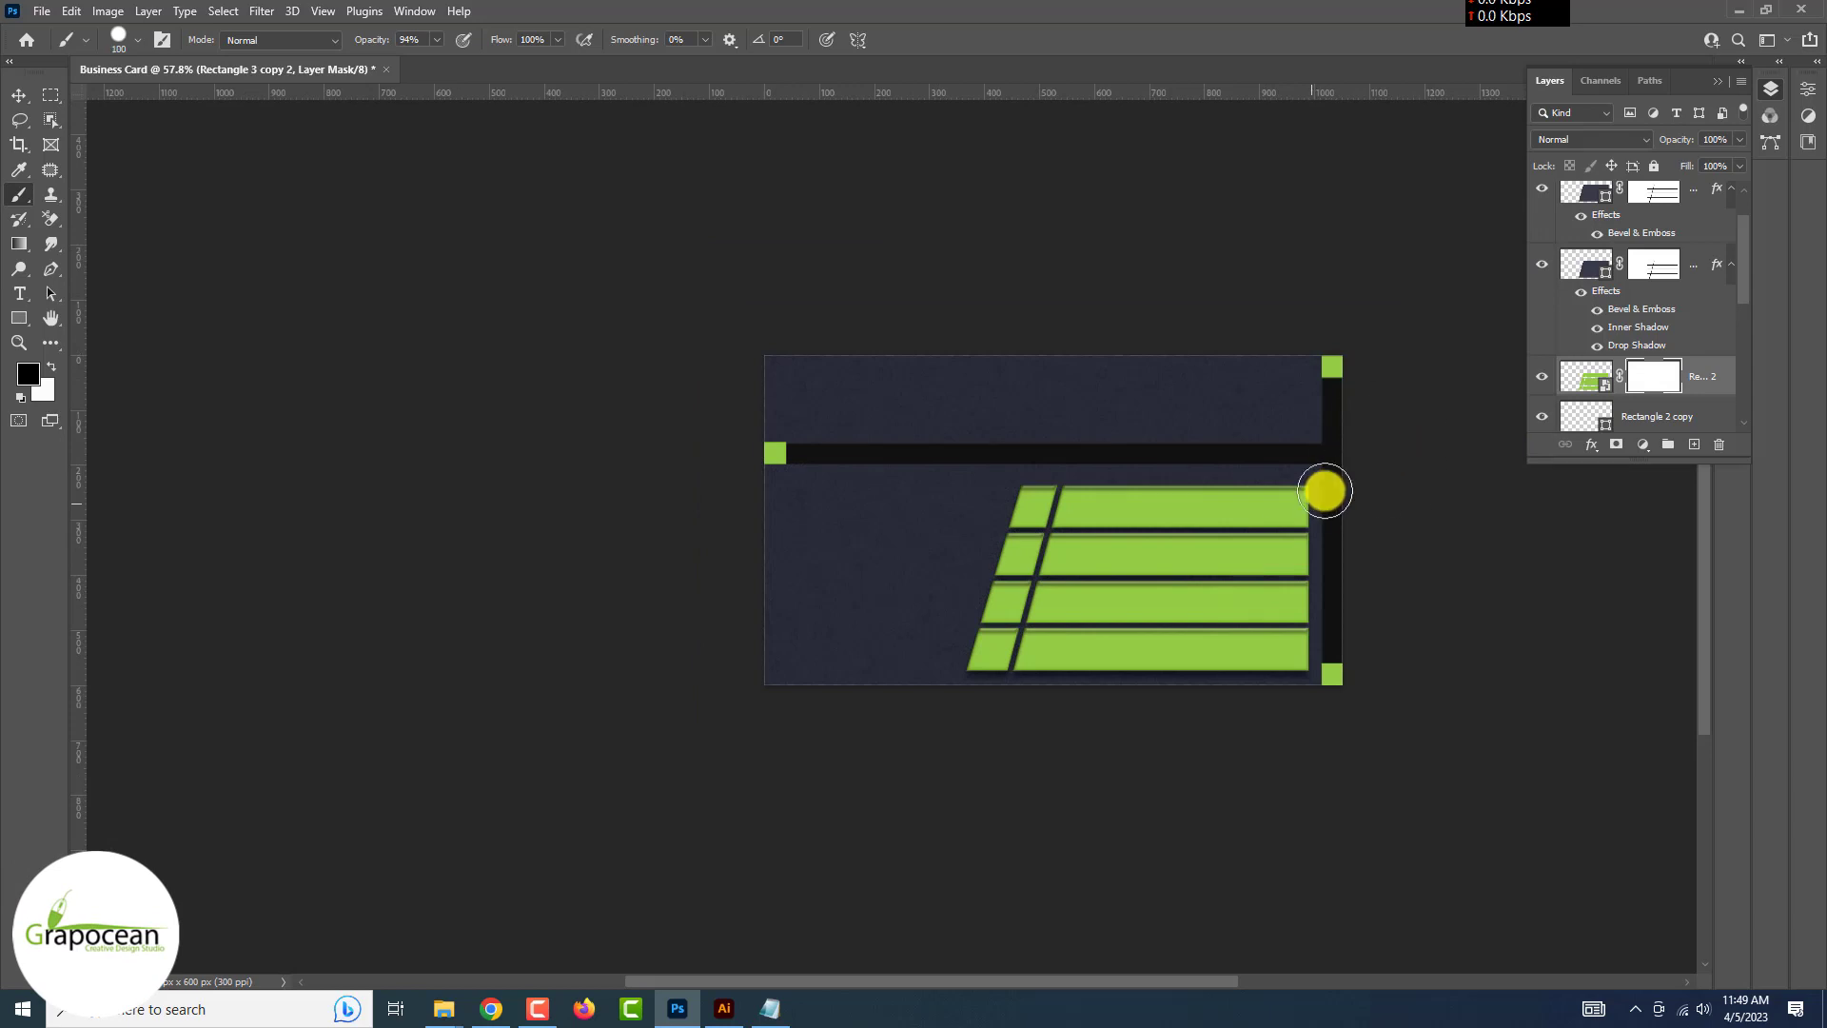
Paint black on the mask over the right sections of all four lime bars
click(1304, 502)
scroll(1285, 497, up, 3)
click(1140, 509)
drag(1176, 506, 1322, 498)
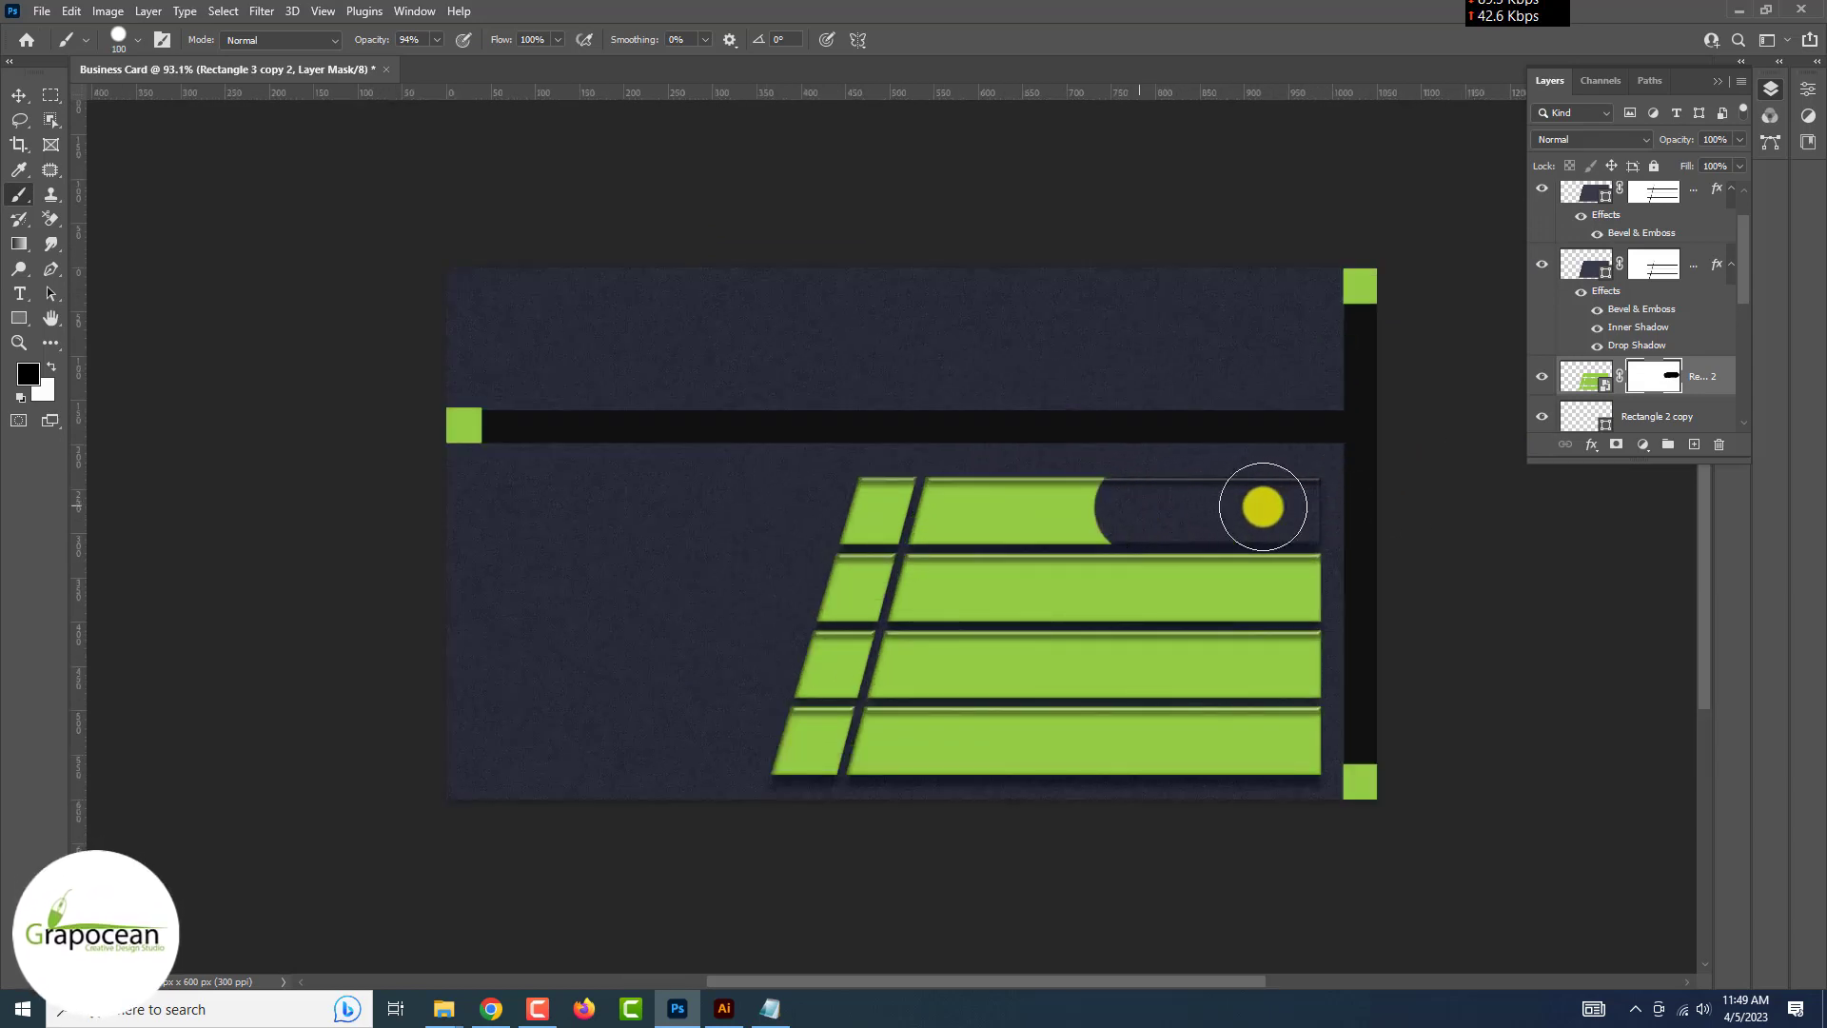
drag(1137, 587, 1332, 587)
scroll(1332, 666, down, 1)
mouse_move(1108, 775)
mouse_down()
mouse_move(1224, 783)
mouse_move(1301, 685)
mouse_move(1239, 600)
mouse_move(1164, 571)
mouse_up()
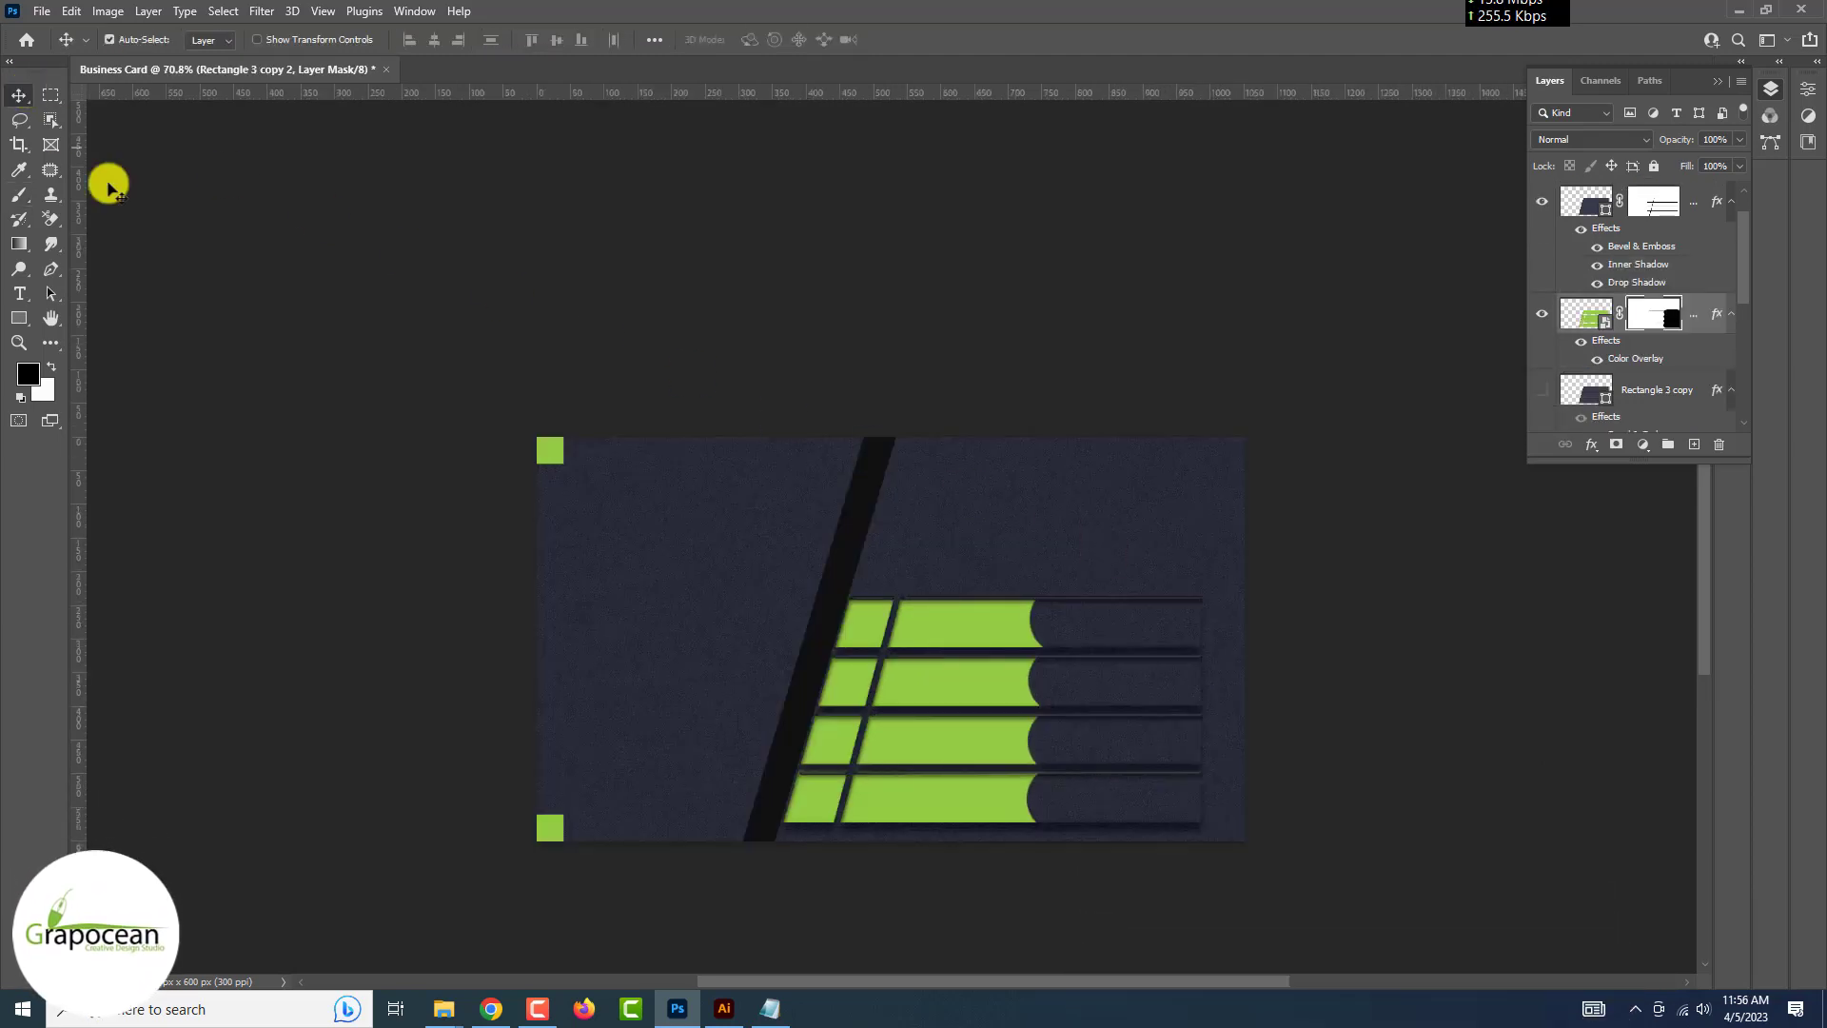
Select the lime bars layer and keep its blend mode at Normal
click(972, 609)
click(1599, 321)
click(1579, 139)
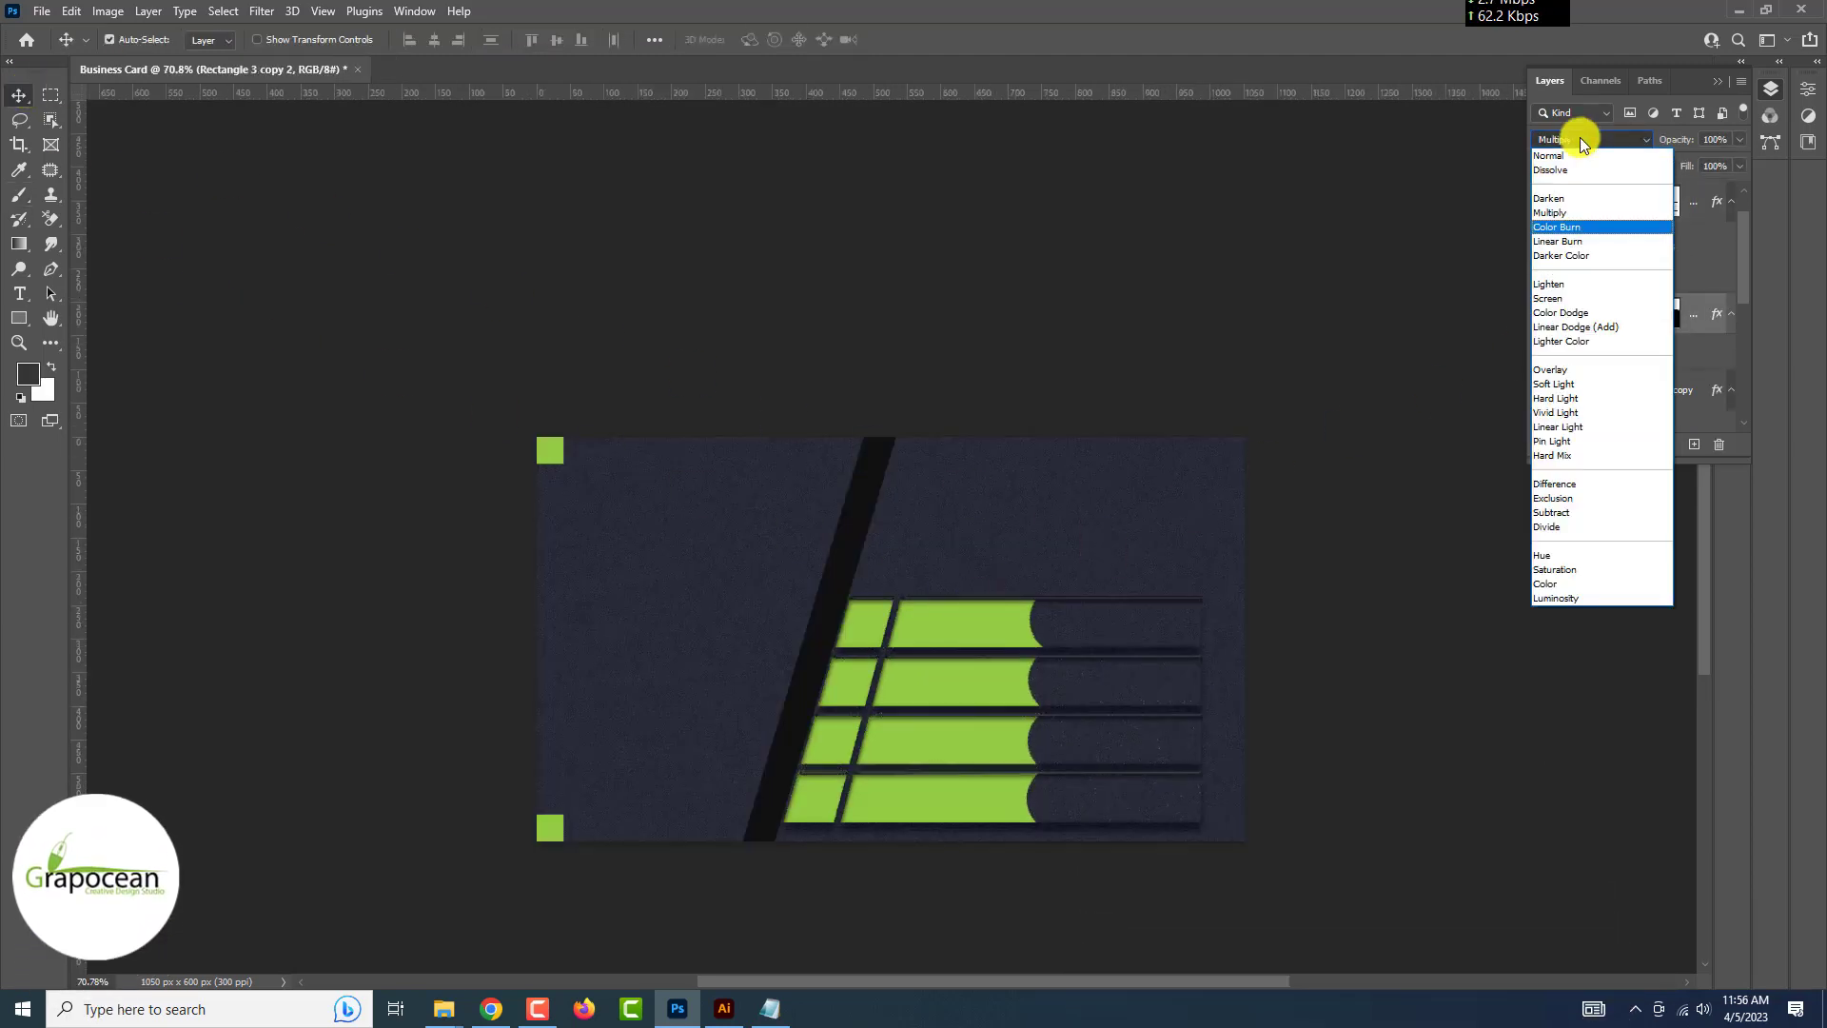
click(1481, 323)
click(1542, 313)
click(1542, 313)
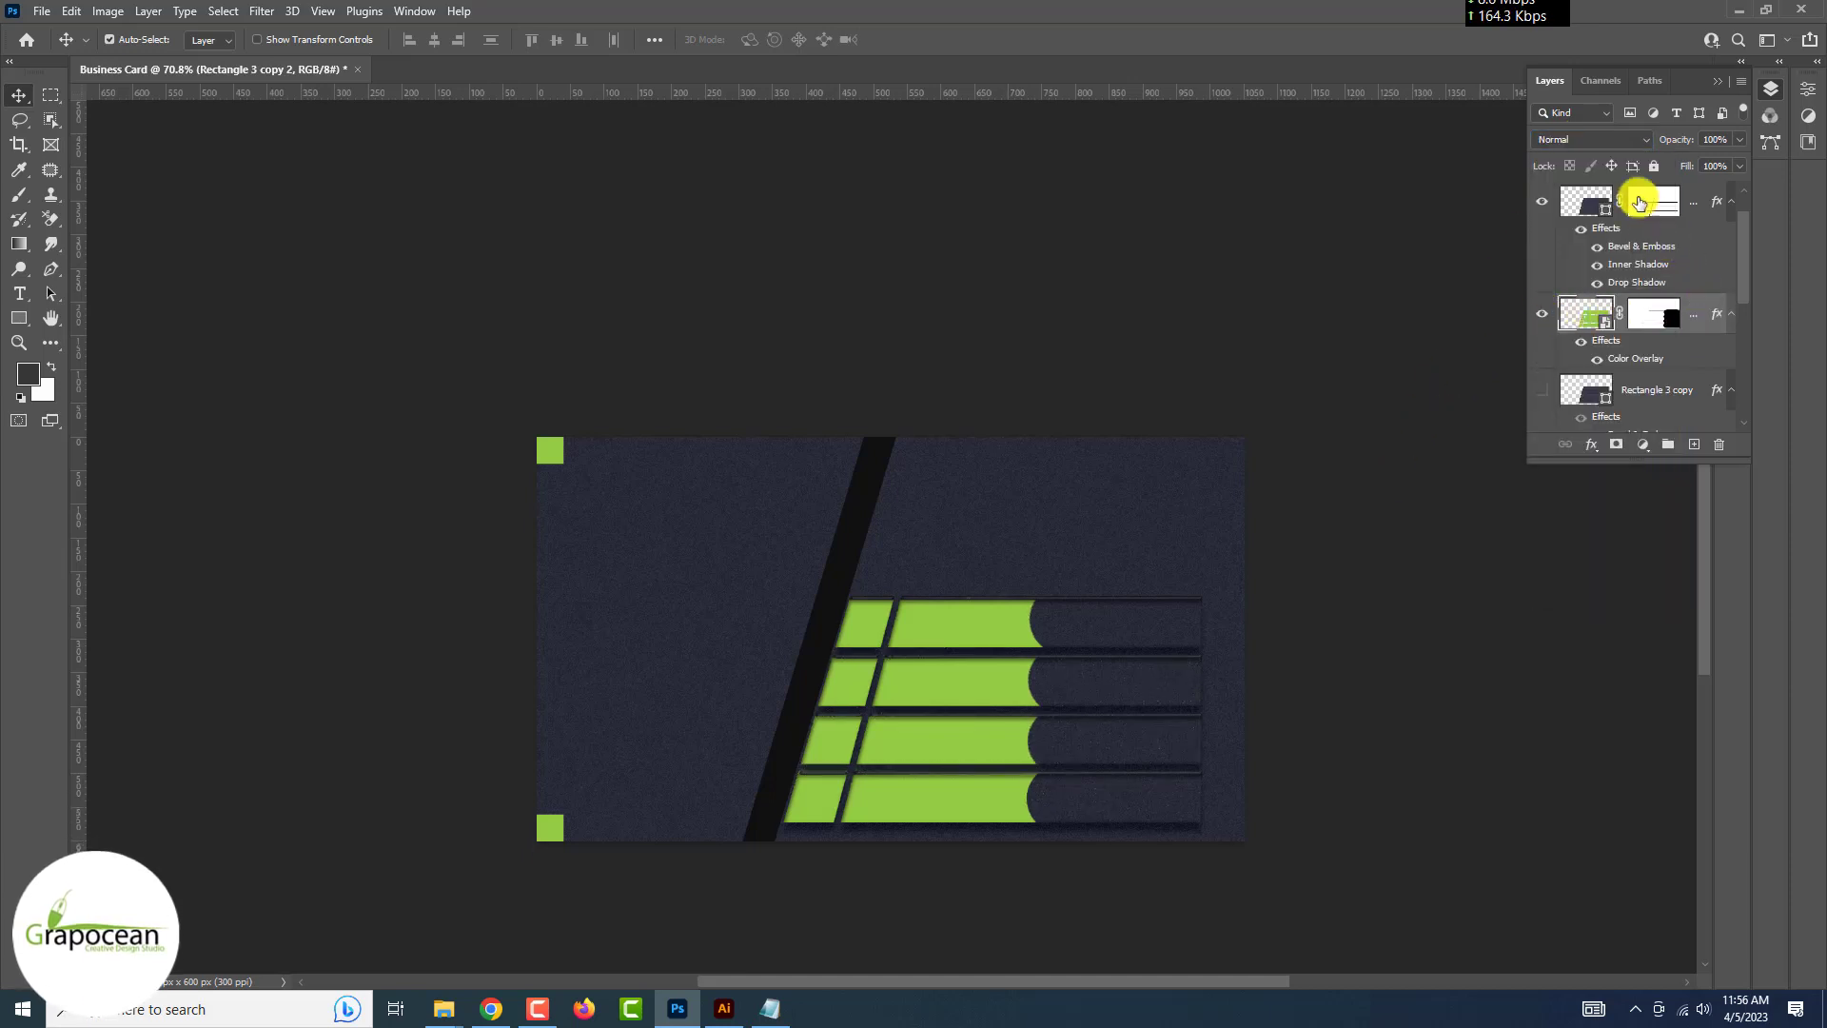
click(1599, 140)
click(1370, 359)
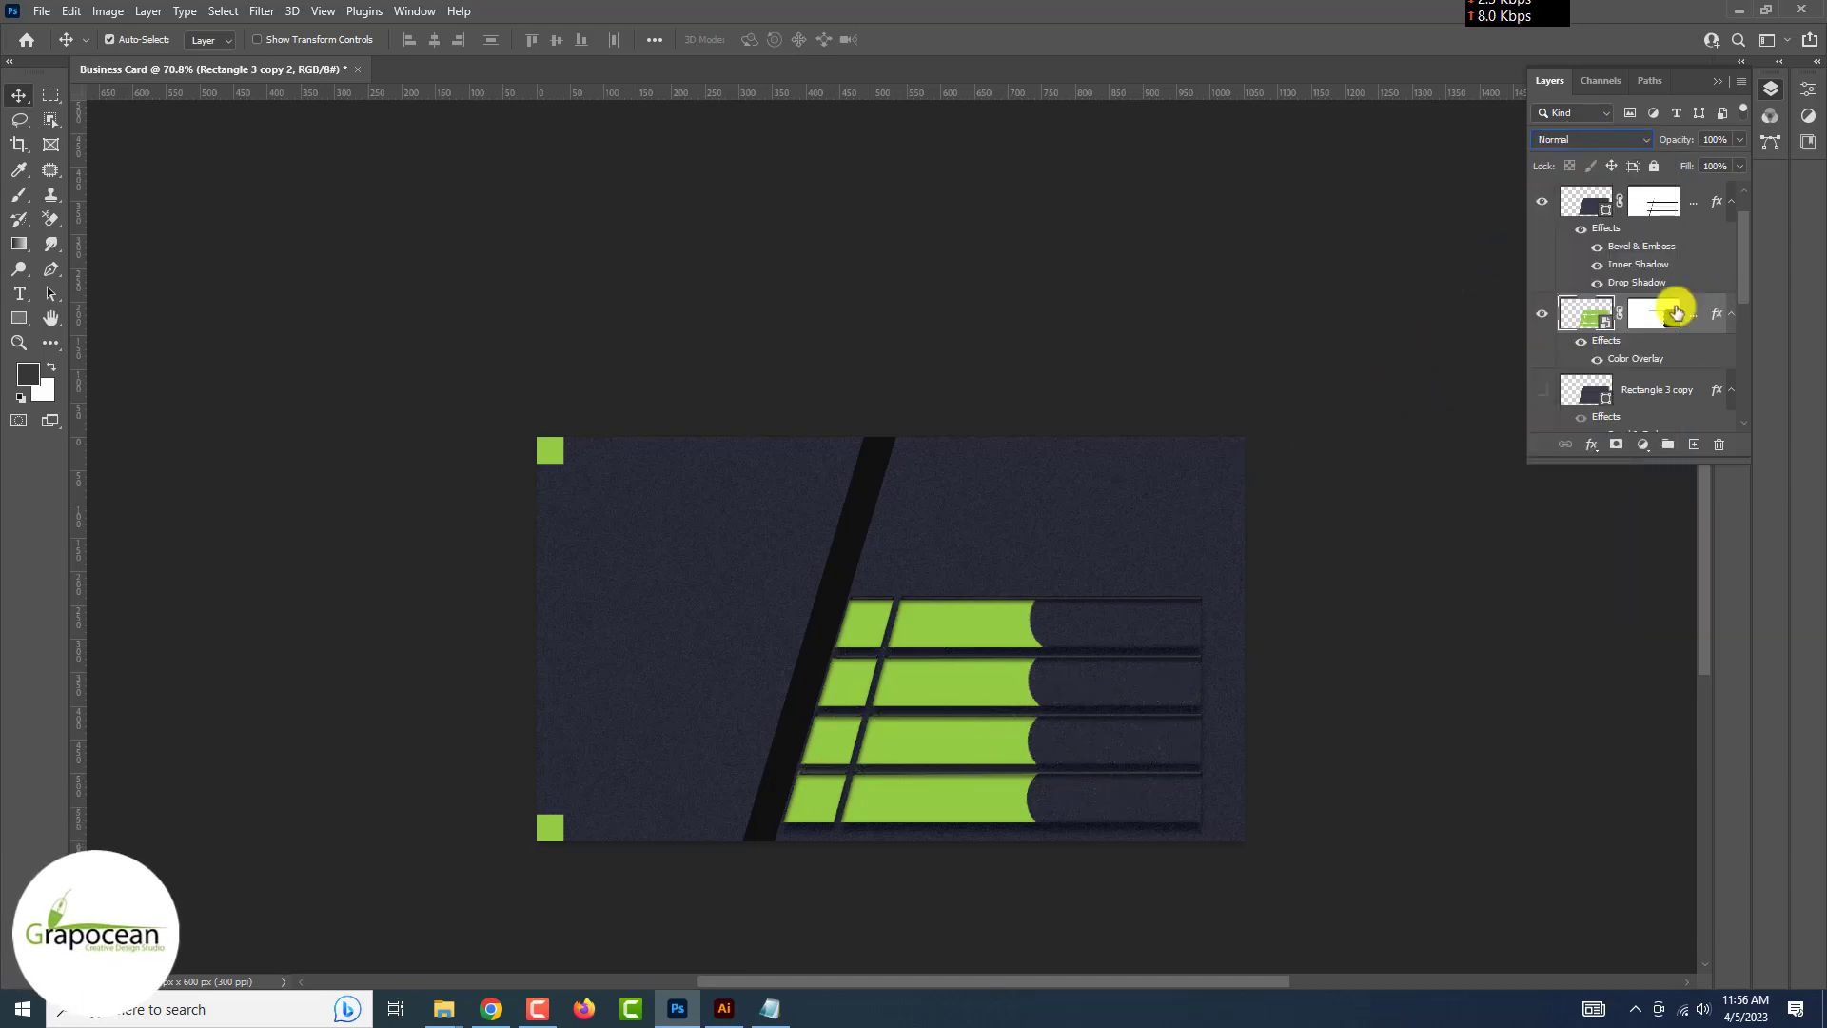
Split the This Layer and Underlying Layer Blend If sliders so the navy texture shows through
right_click(1671, 299)
click(1534, 150)
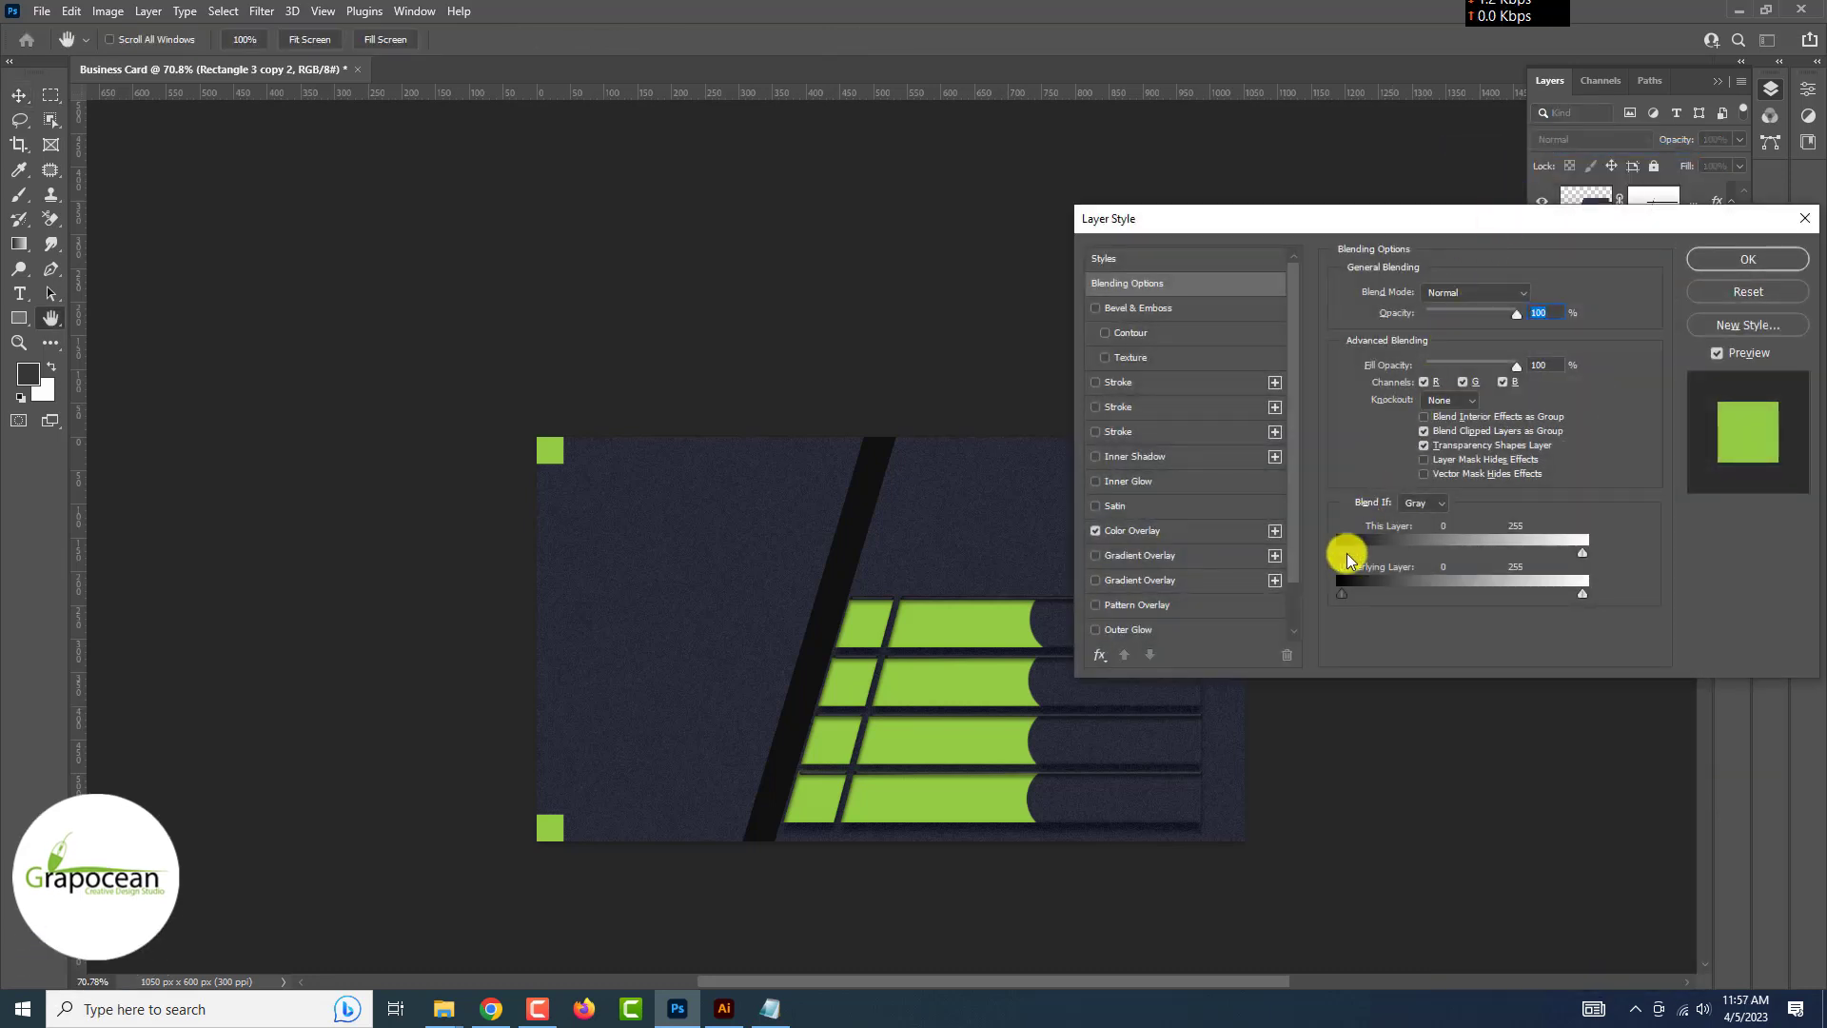
drag(1341, 553, 1385, 565)
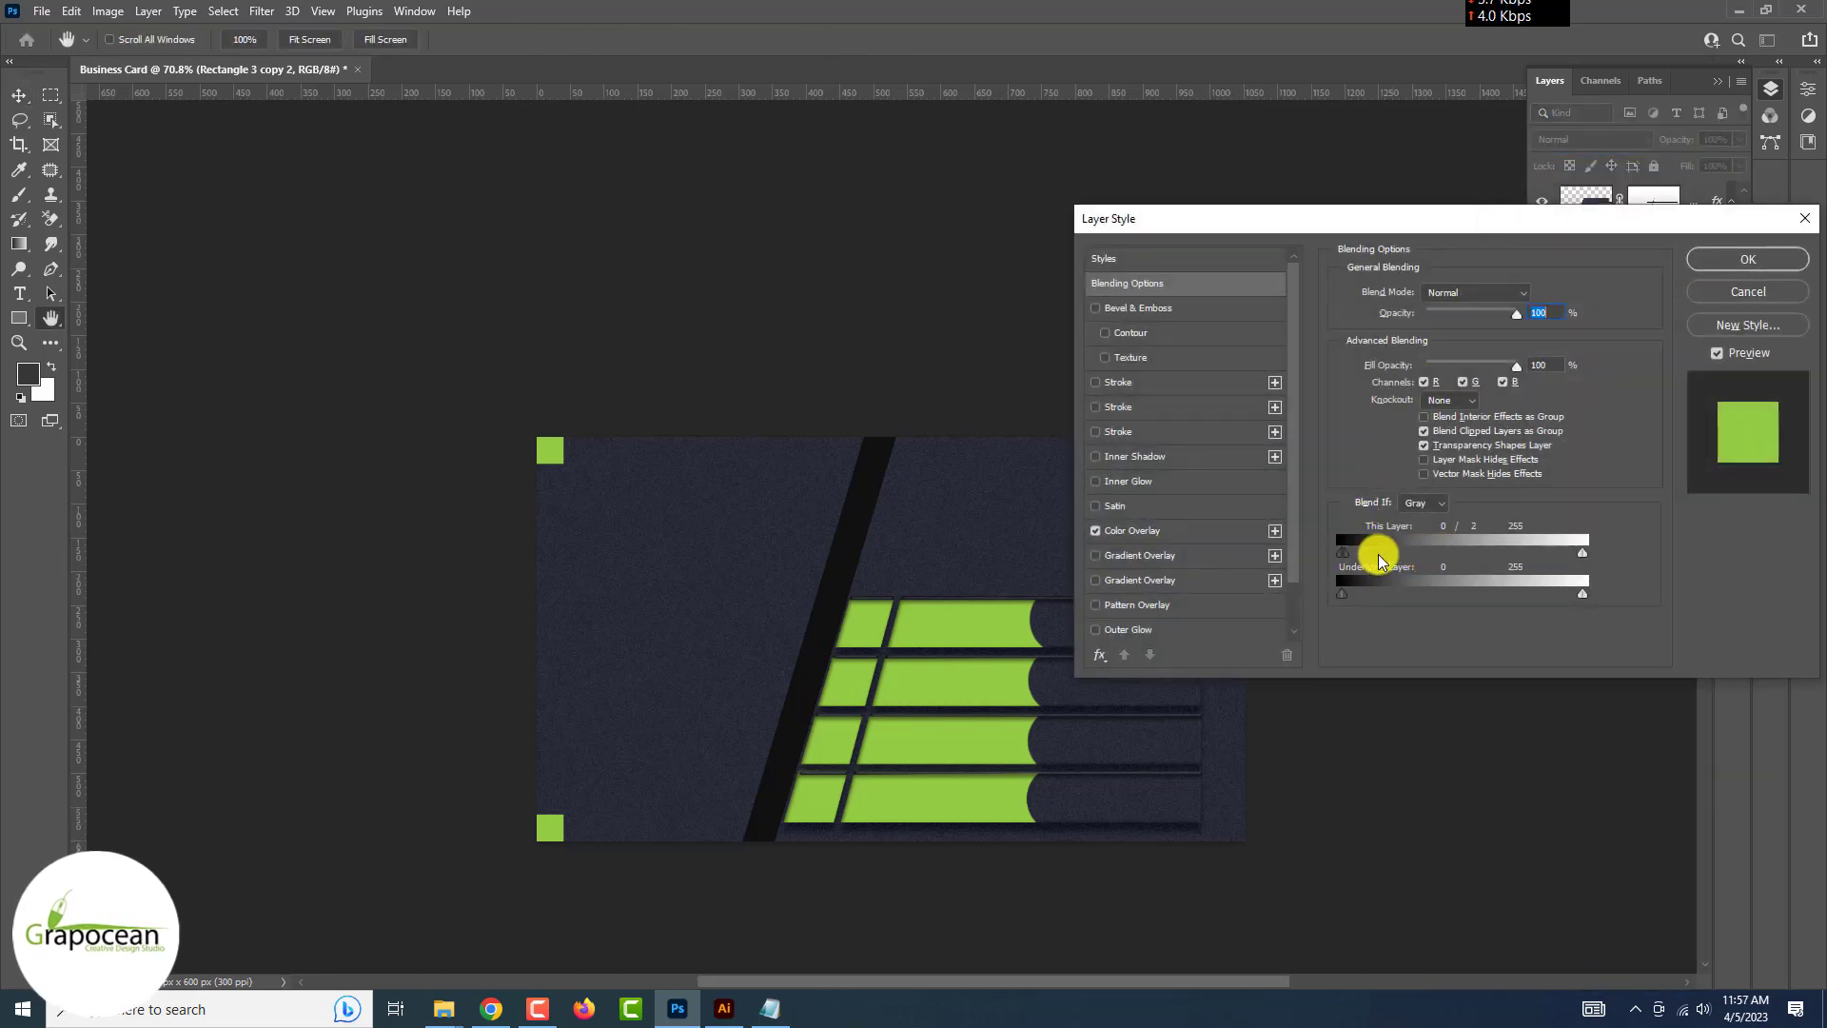
drag(1582, 553, 1562, 551)
drag(1342, 594, 1395, 595)
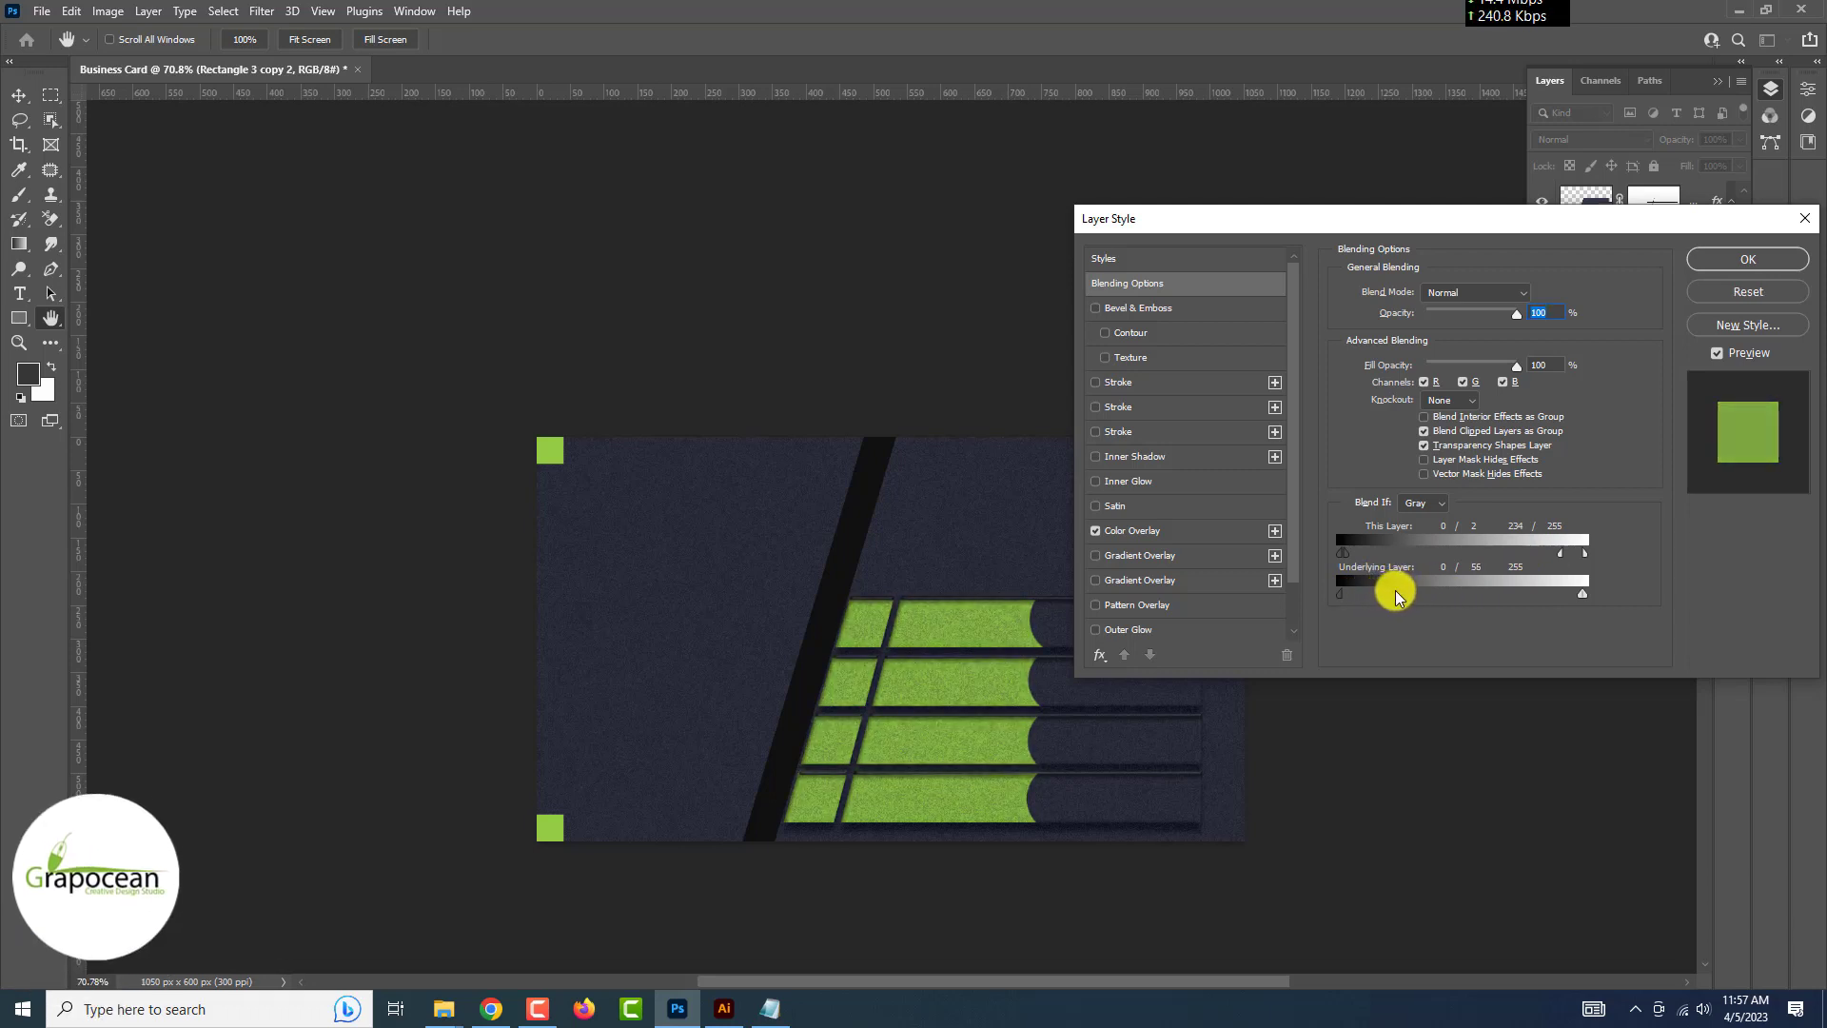
key(Return)
Toggle Rectangle 3 and its drop shadow on and off to judge the effect
click(1350, 629)
scroll(1277, 698, down, 5)
scroll(1277, 698, down, 1)
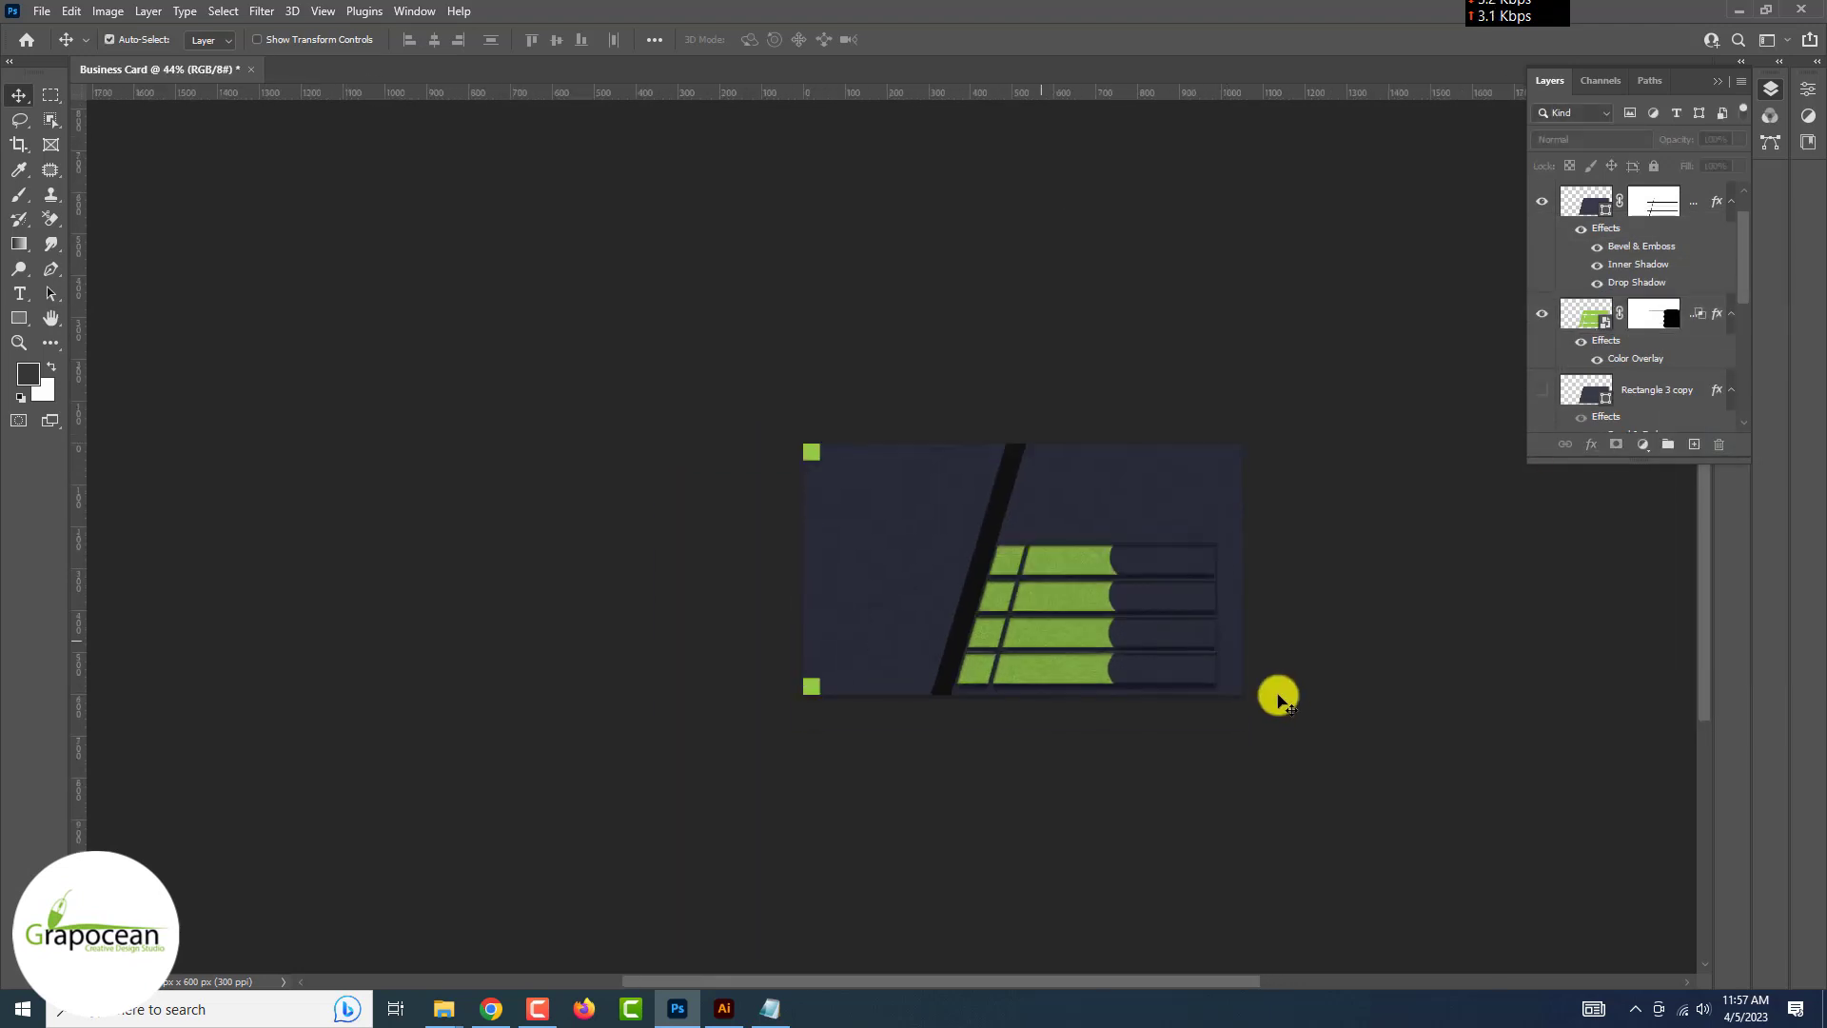
scroll(1276, 697, up, 12)
scroll(1567, 245, up, 1)
click(1541, 250)
click(1542, 250)
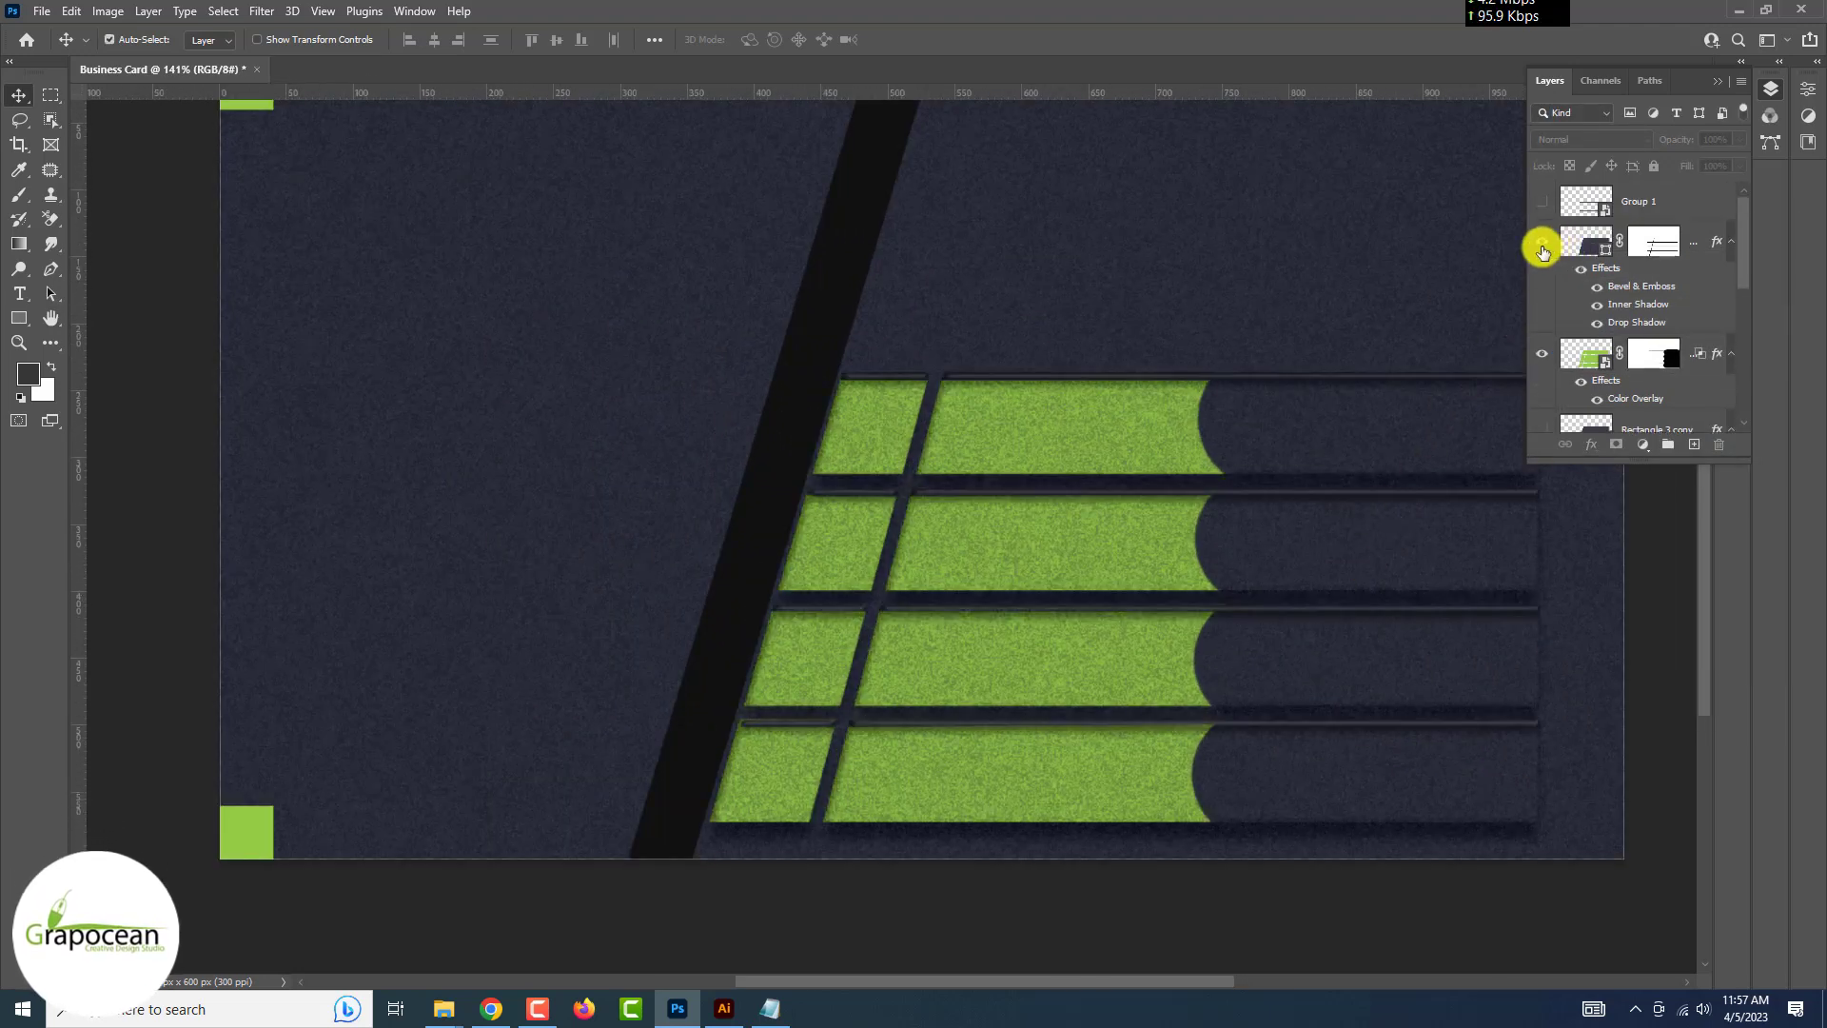
click(1542, 250)
click(1542, 250)
click(1597, 326)
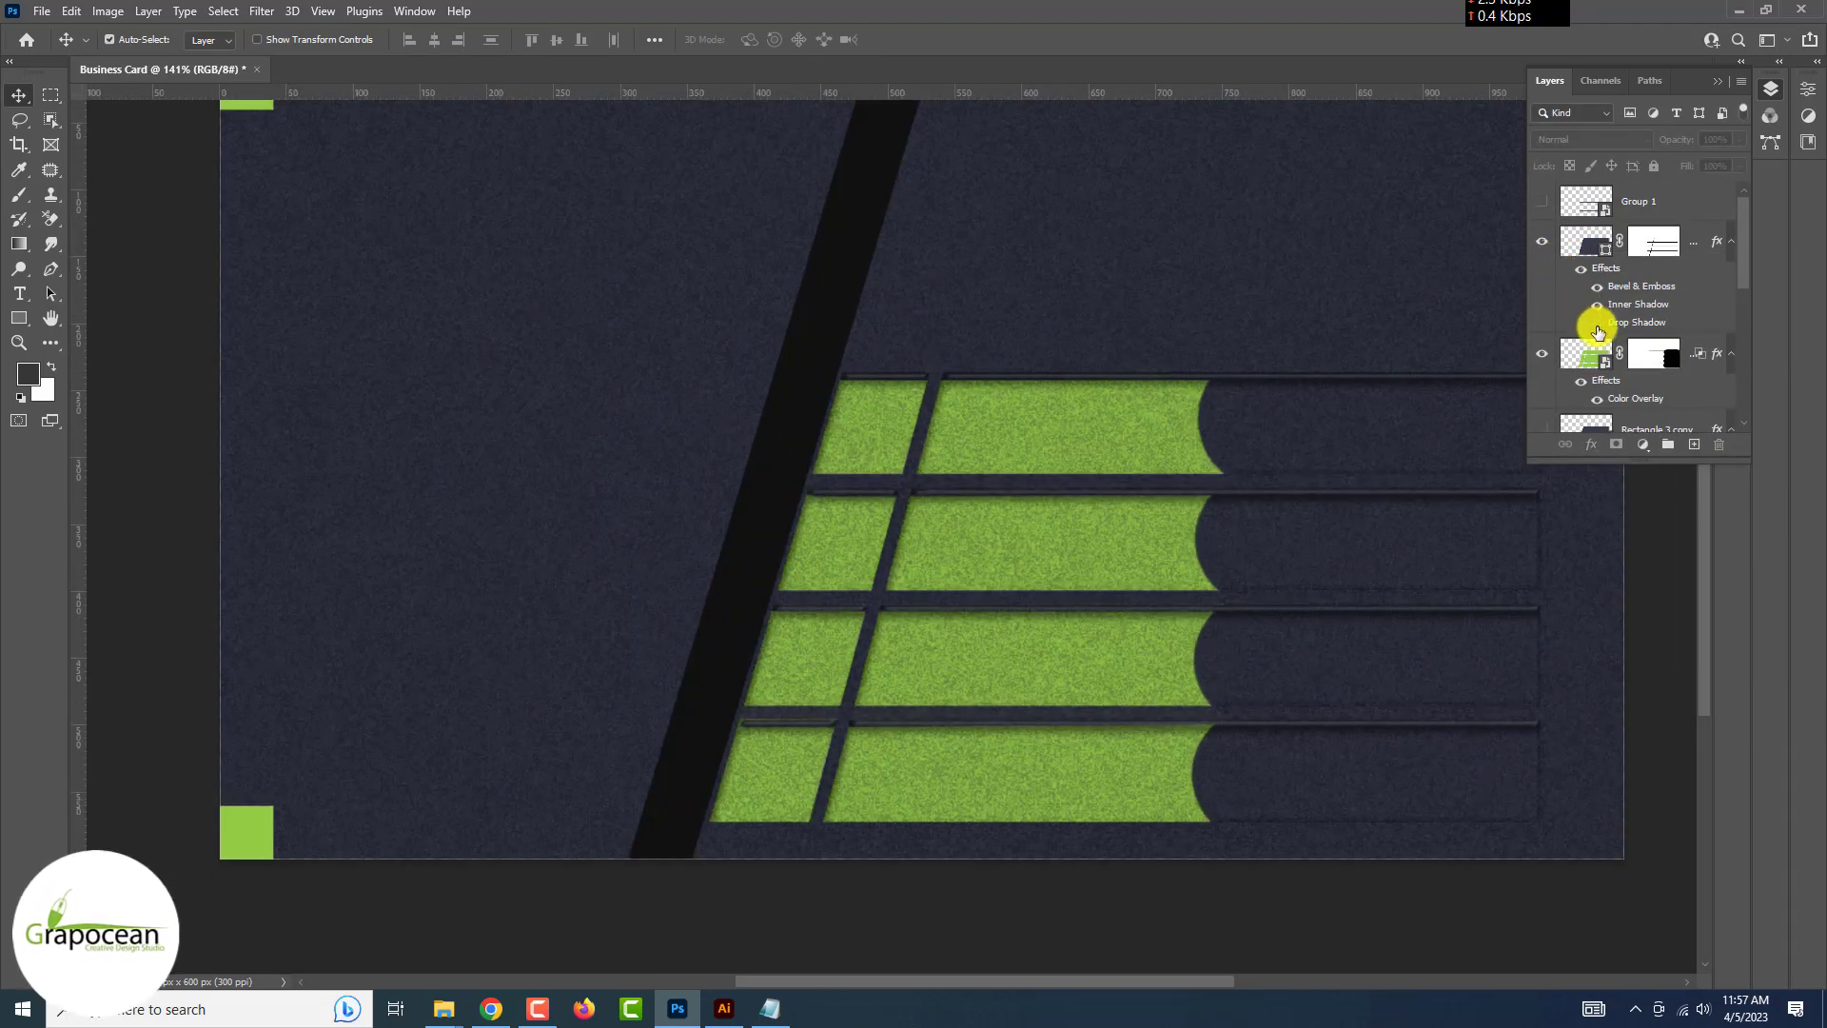
Tighten Rectangle 3's drop shadow to 7% opacity, 8 px distance and 3 px size
double_click(1629, 324)
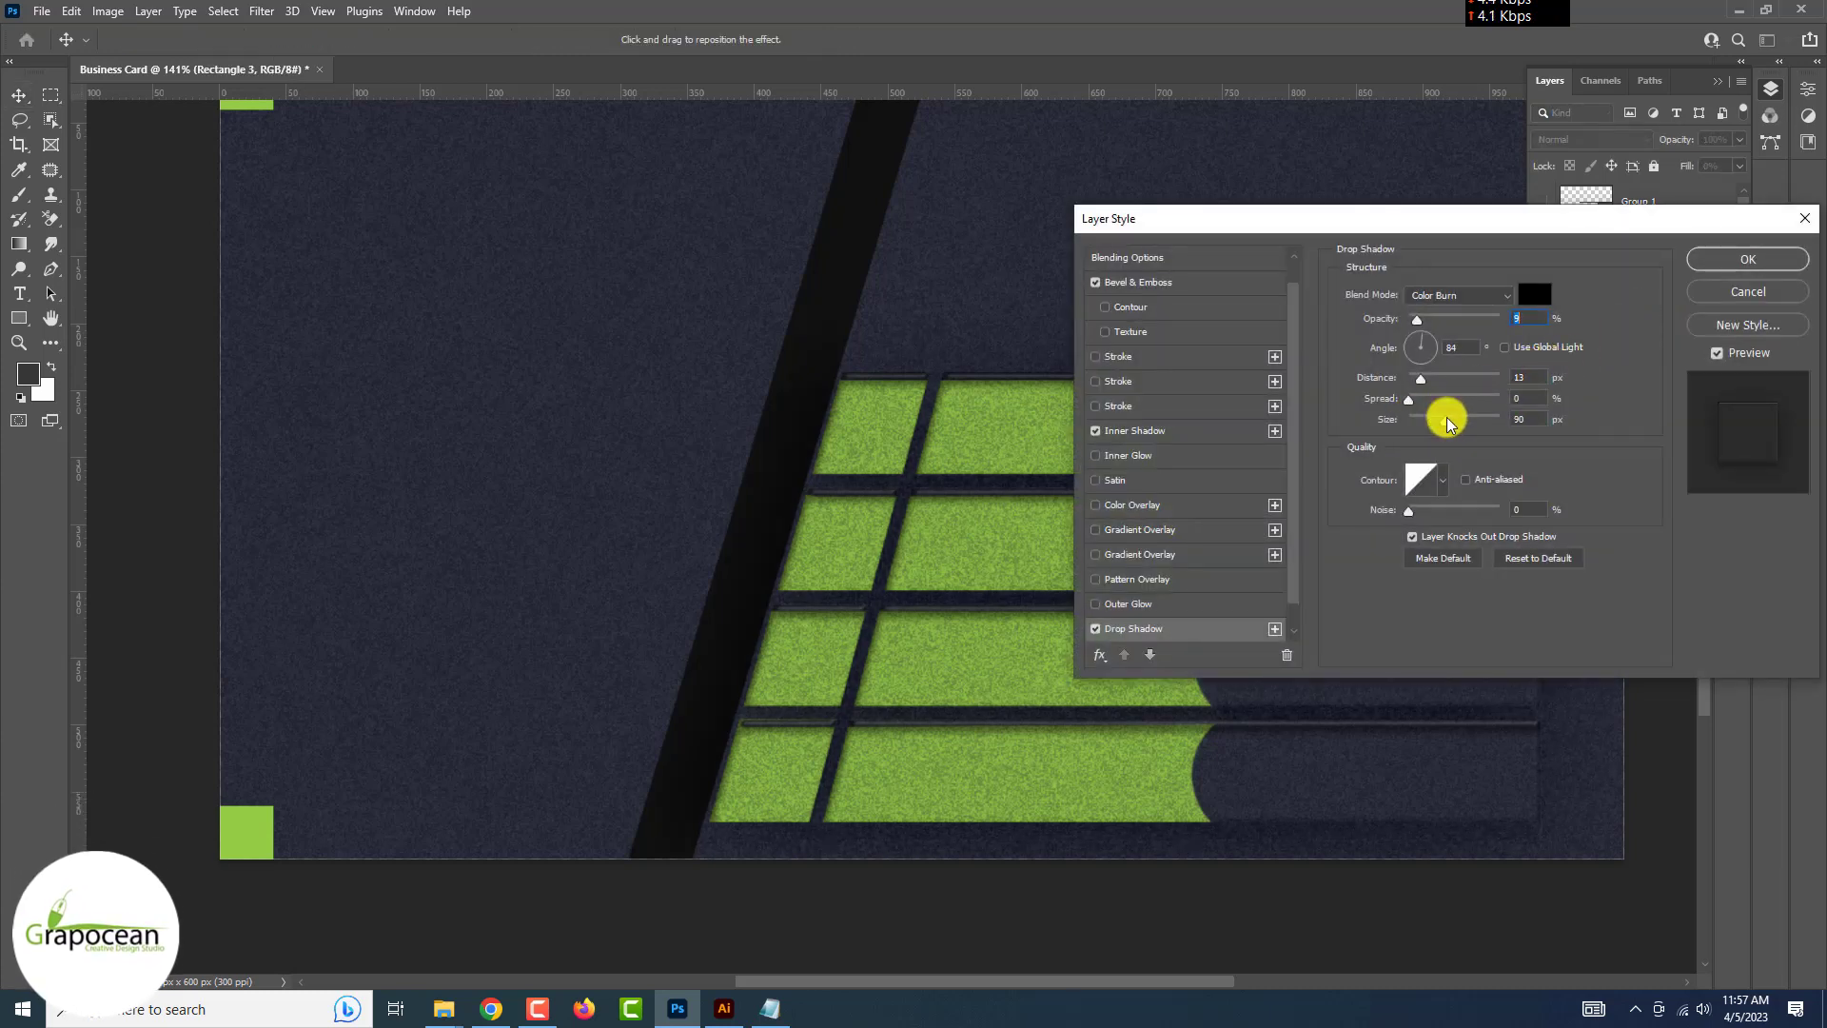
mouse_move(1446, 421)
mouse_down()
mouse_move(1403, 375)
mouse_move(1412, 419)
mouse_up()
drag(1419, 326, 1418, 323)
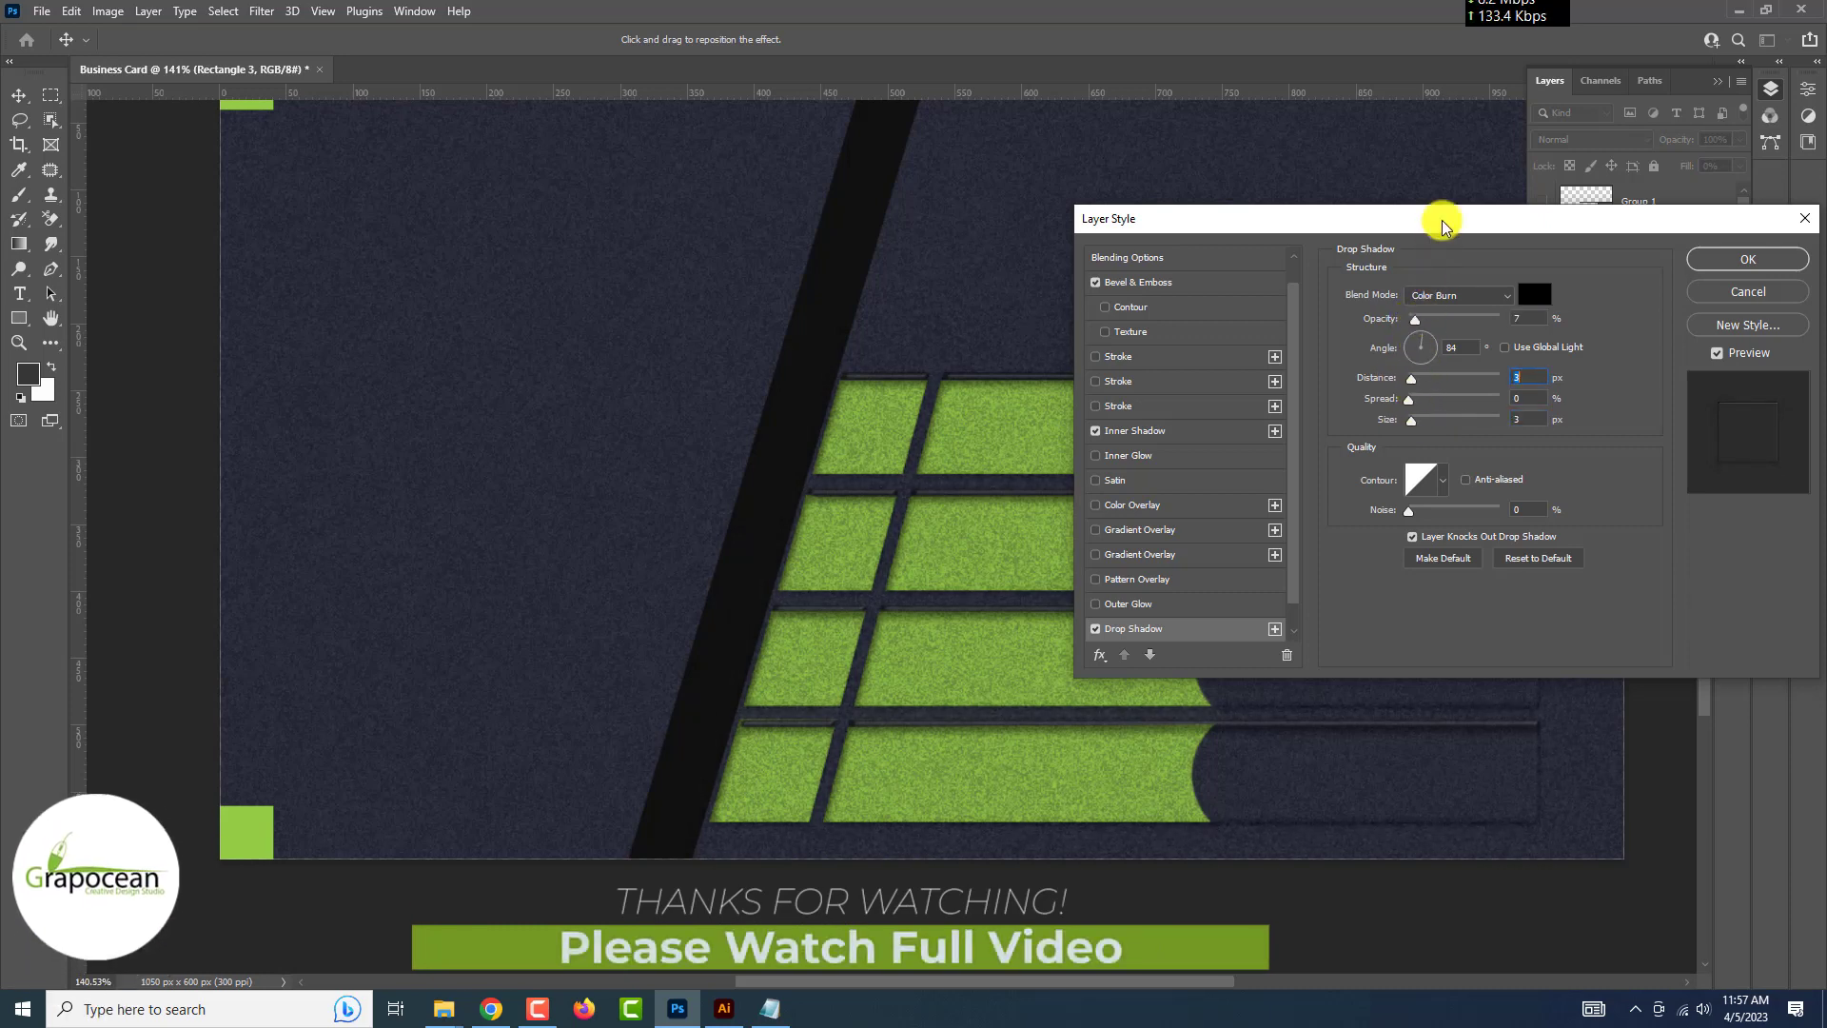
drag(1440, 212, 1012, 481)
click(1317, 524)
key(ctrl+minus)
key(ctrl+minus)
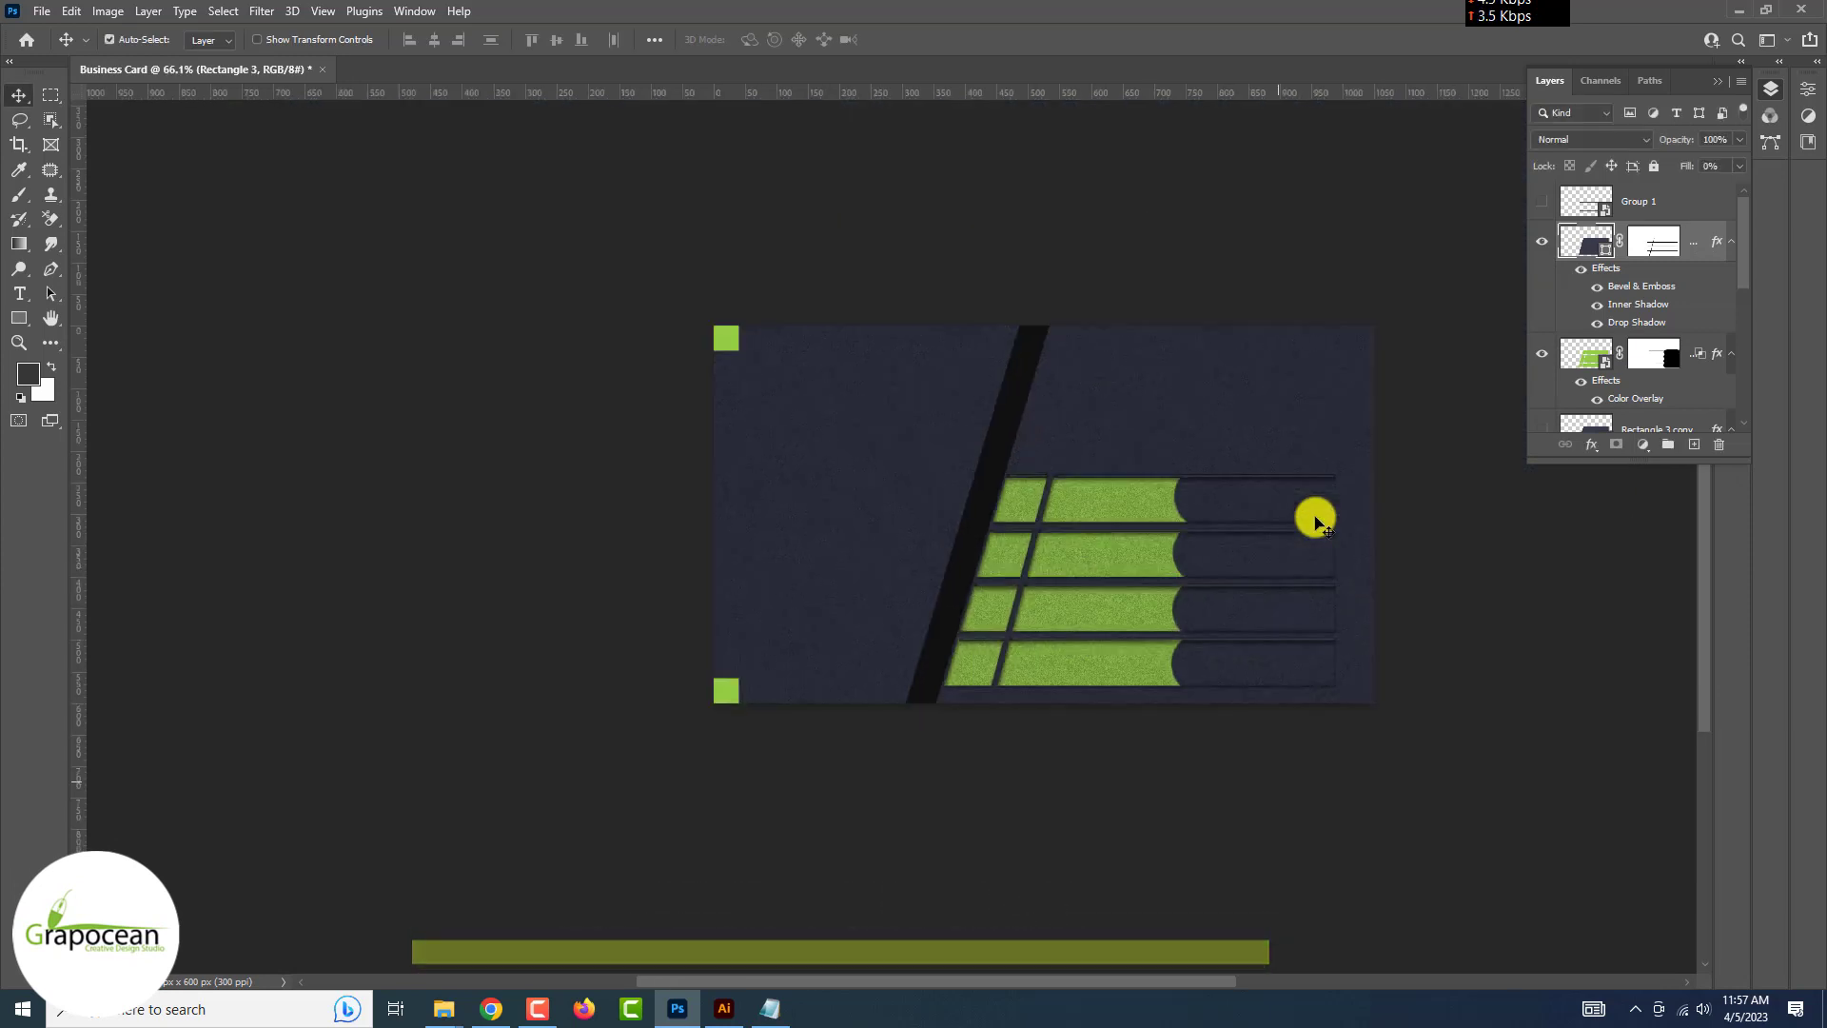
Target the green bars' mask, test and undo a brush stroke, and duplicate the dark diagonal stripe further right
key(ctrl+minus)
key(ctrl+minus)
key(ctrl+plus)
key(ctrl+plus)
key(ctrl+plus)
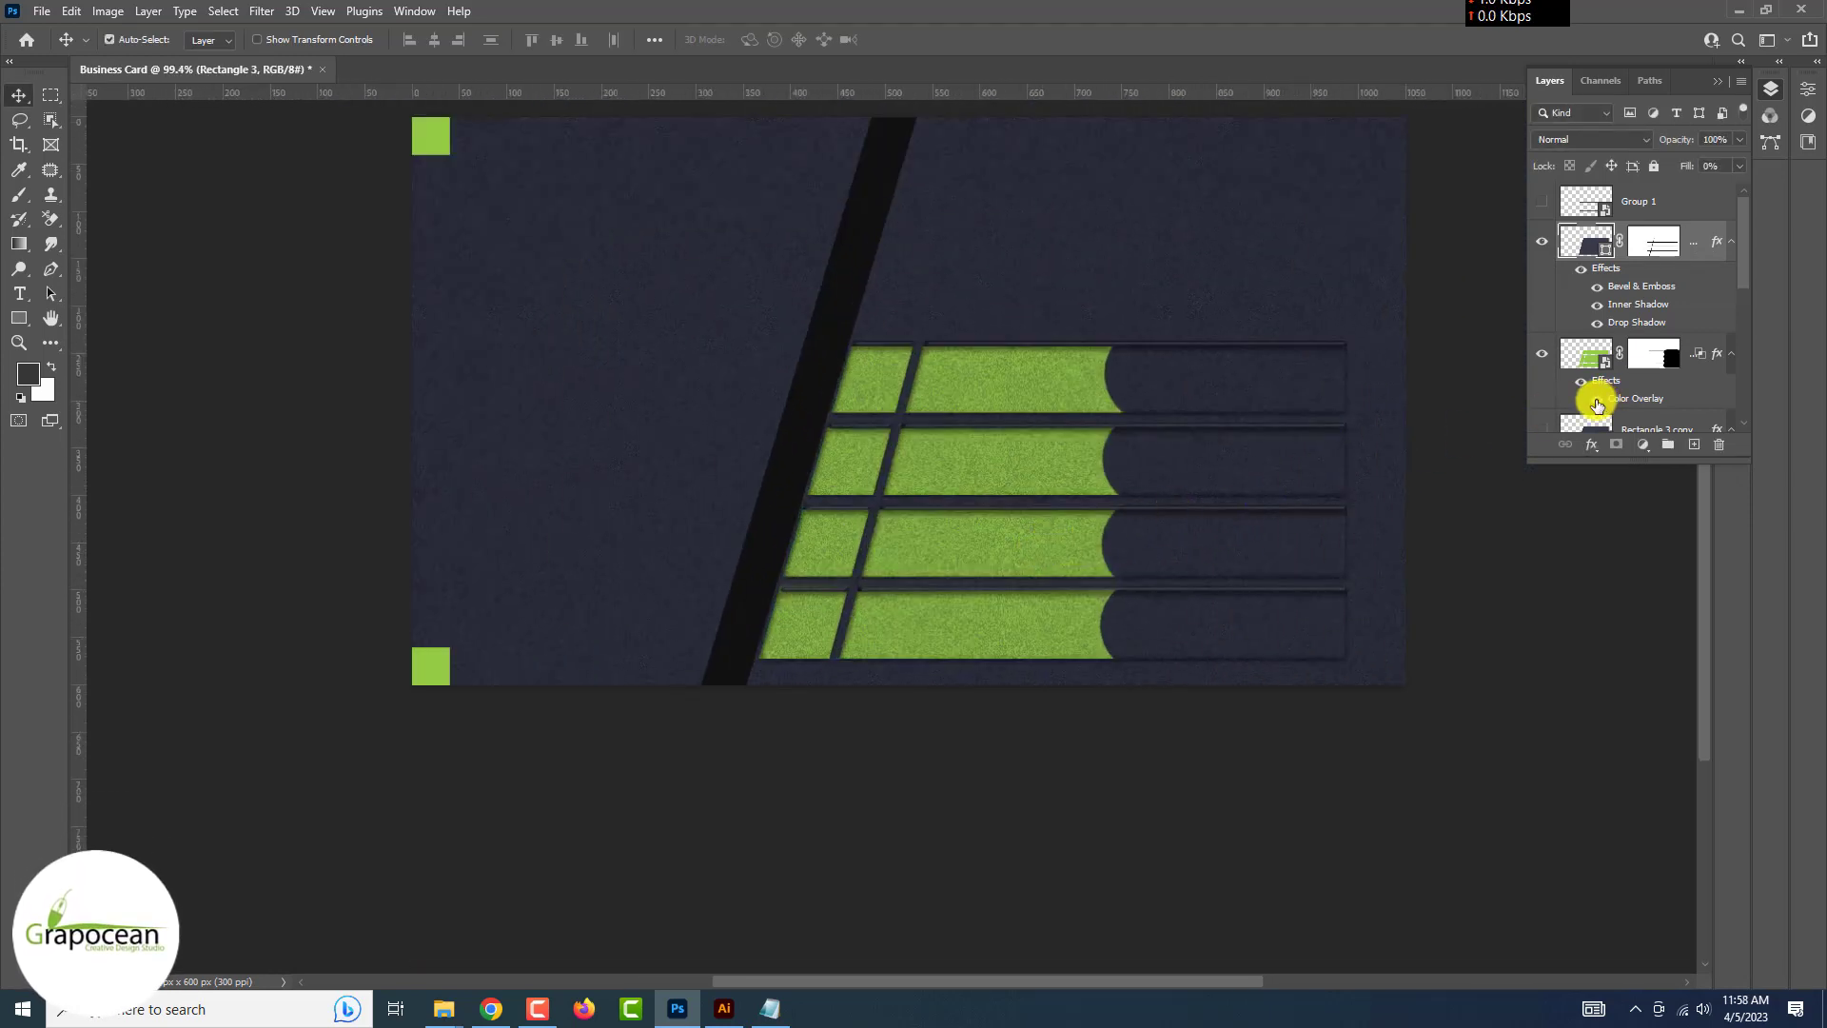
ctrl+click(1460, 628)
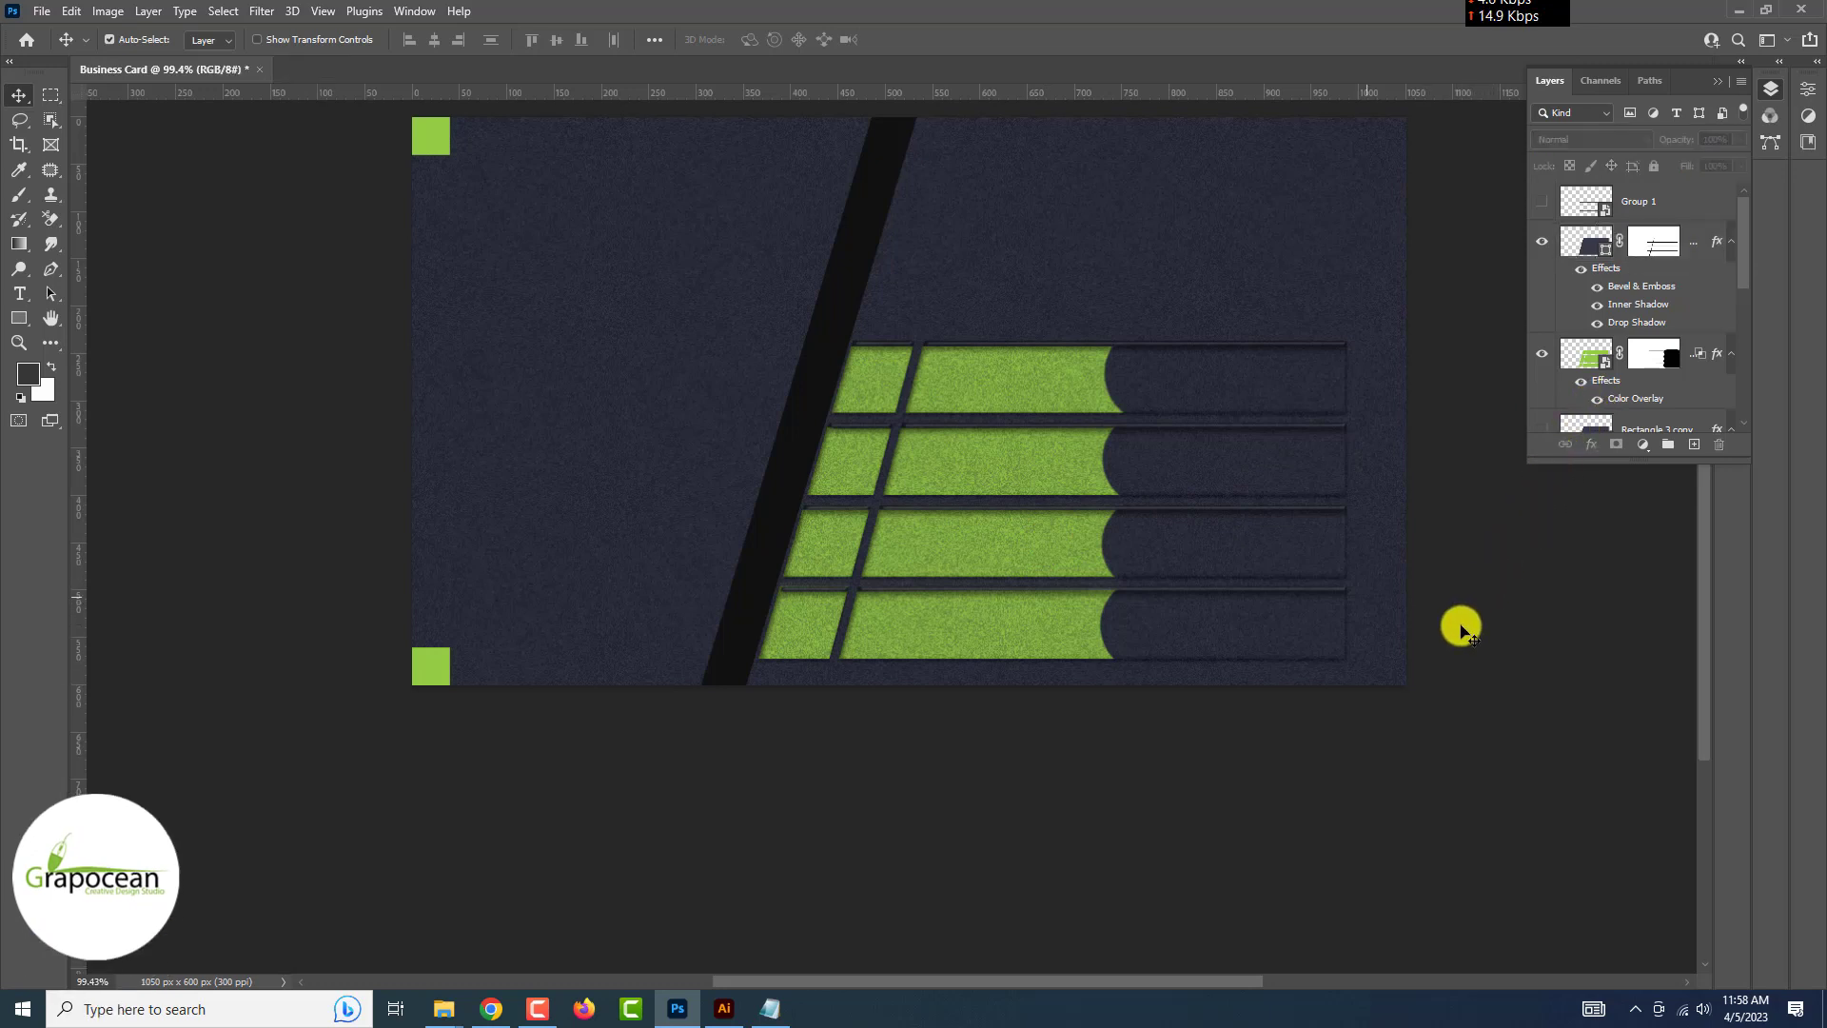
key(ctrl+minus)
key(ctrl+minus)
key(ctrl+minus)
key(ctrl+plus)
key(ctrl+plus)
key(ctrl+plus)
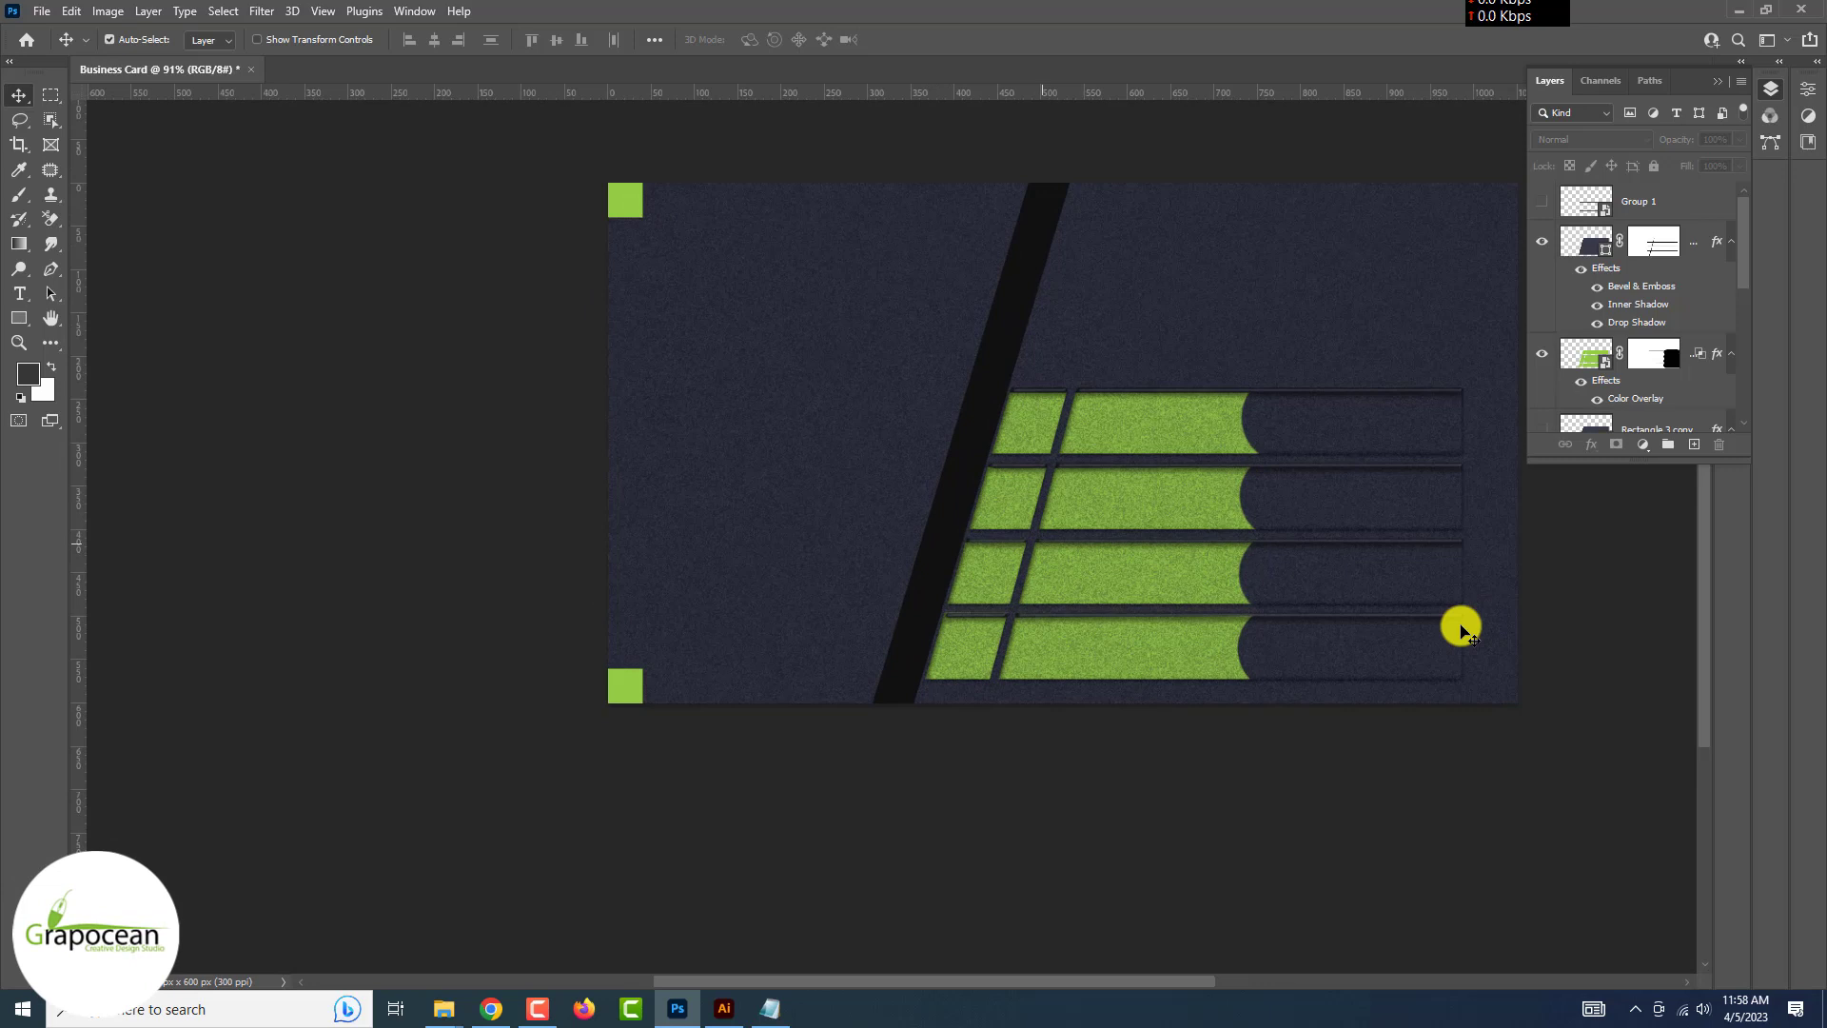
click(1196, 511)
click(1541, 353)
click(1541, 353)
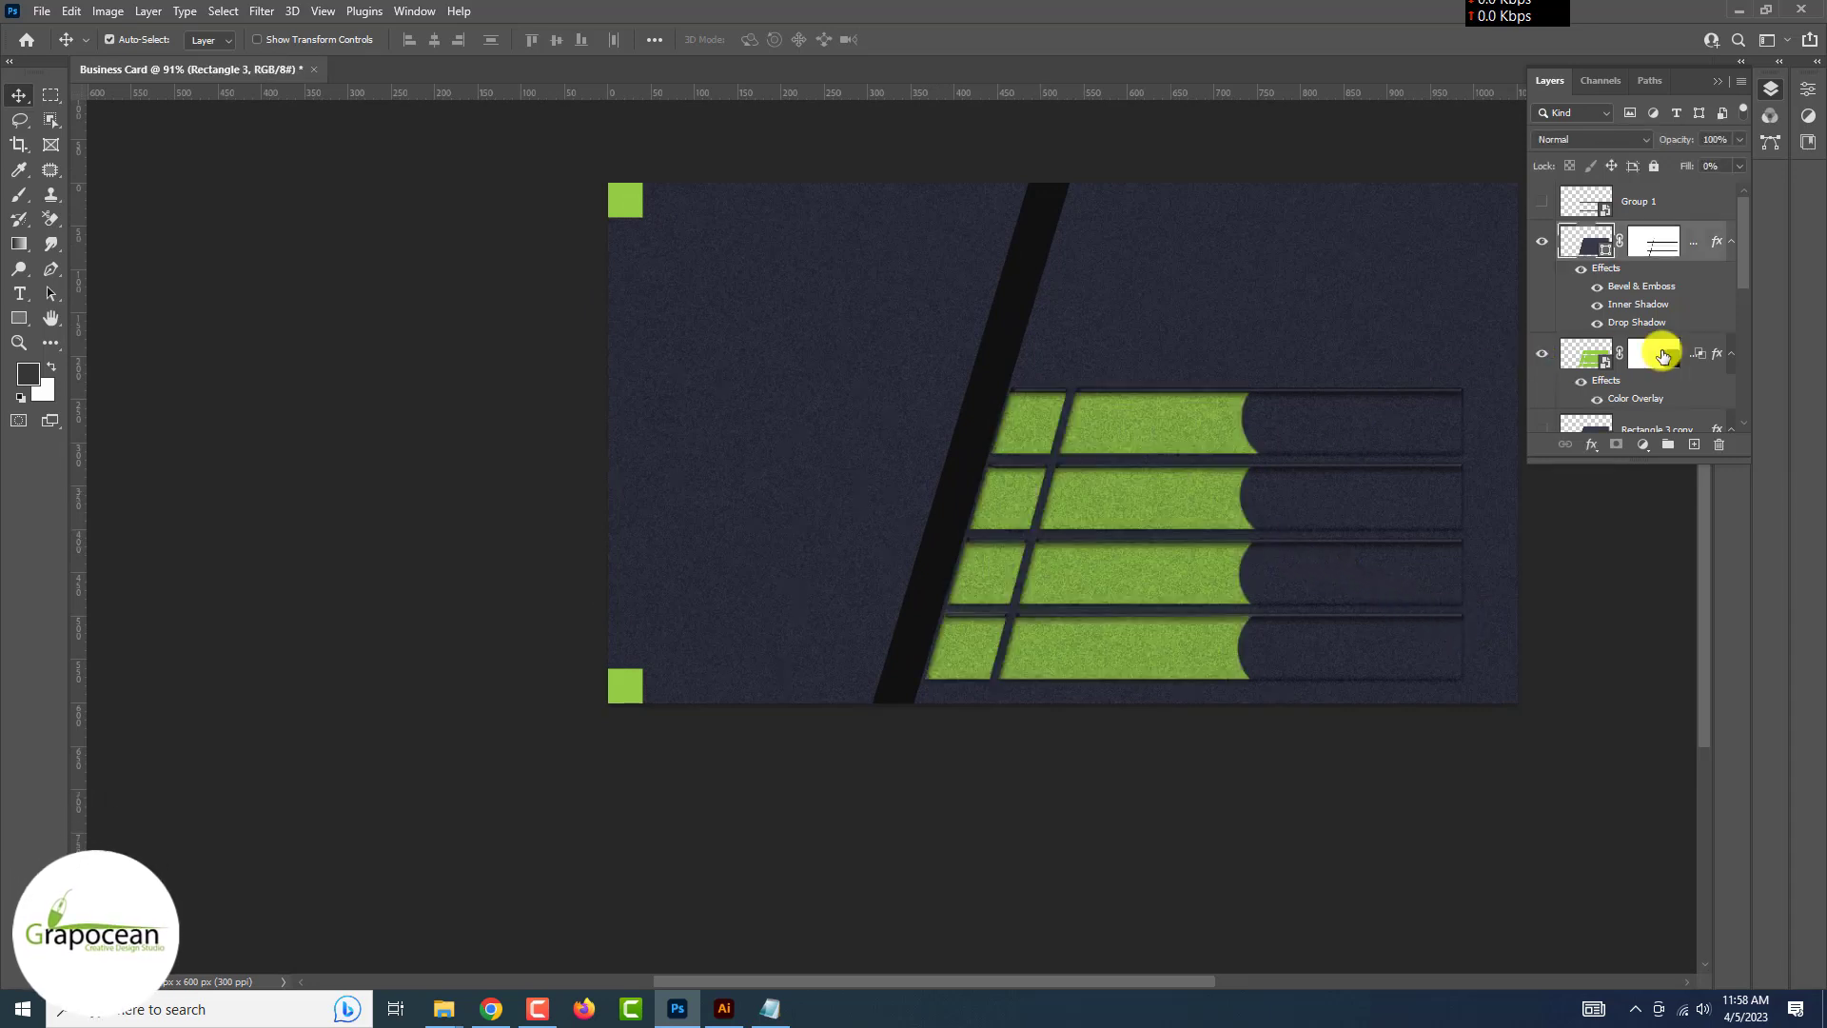
click(1661, 355)
drag(19, 194, 130, 196)
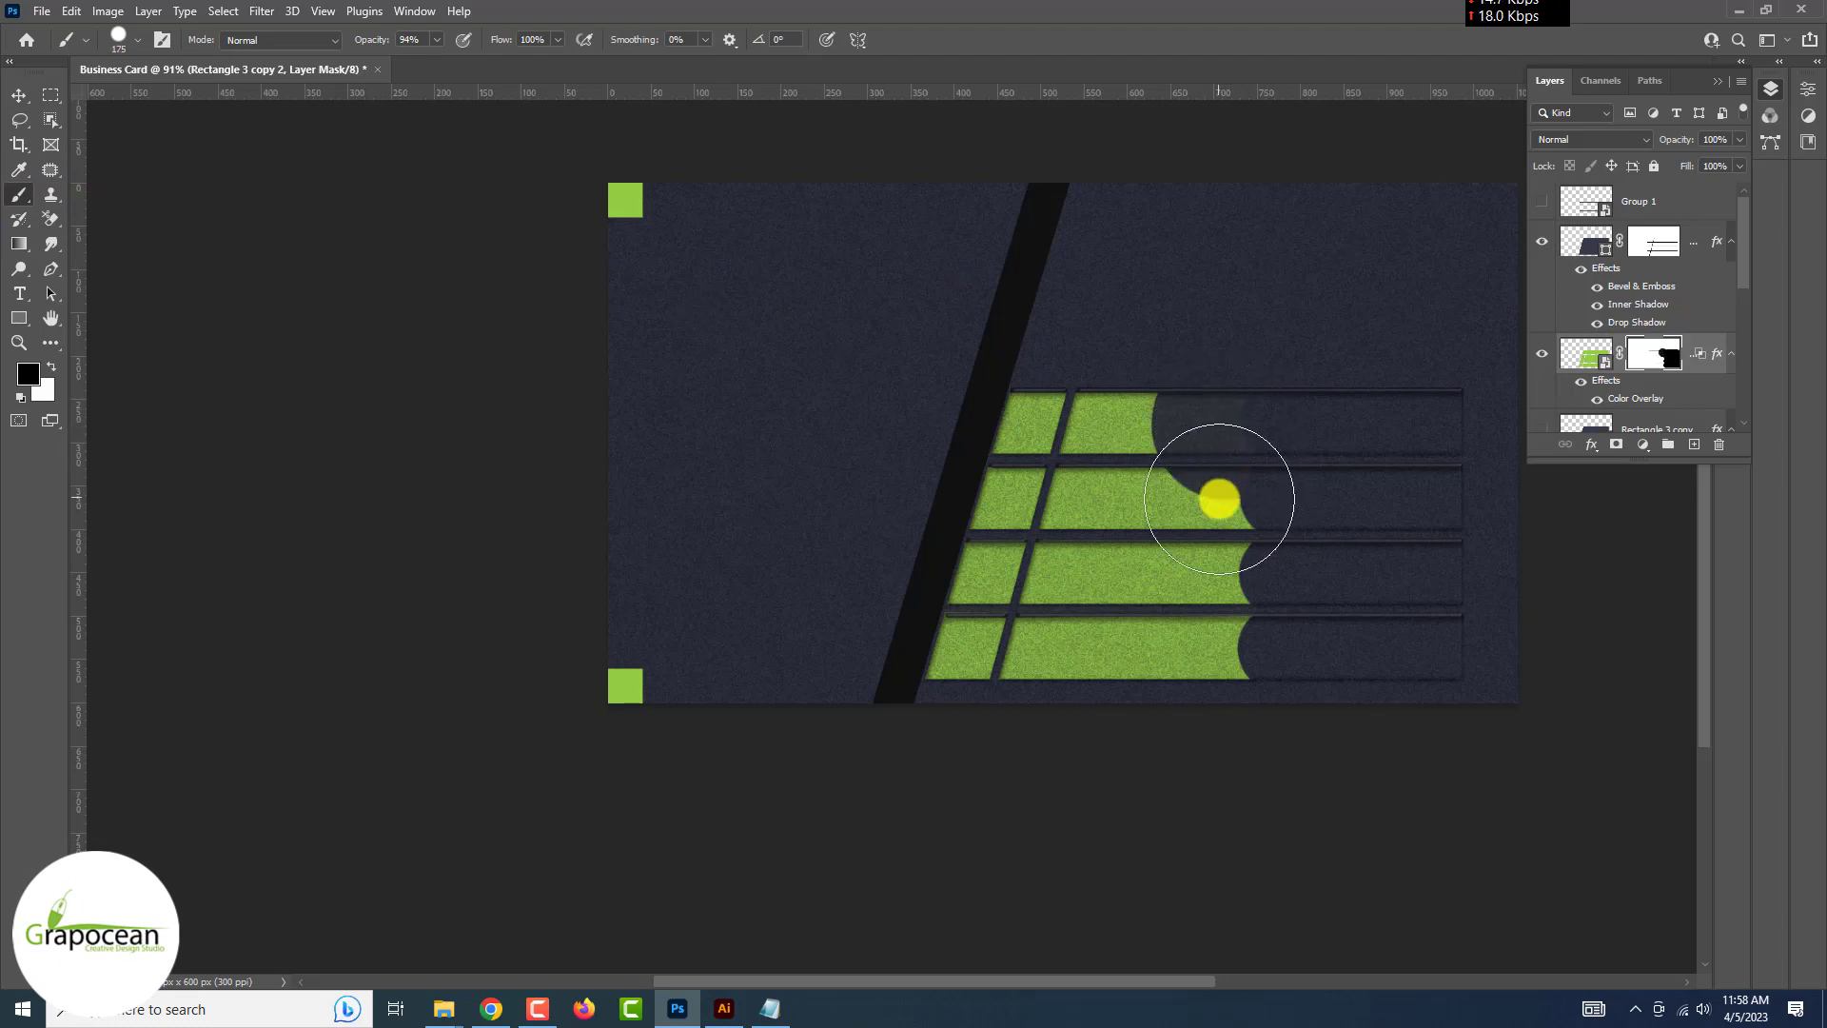
mouse_move(1218, 498)
mouse_down()
mouse_move(1228, 424)
mouse_move(1220, 493)
mouse_up()
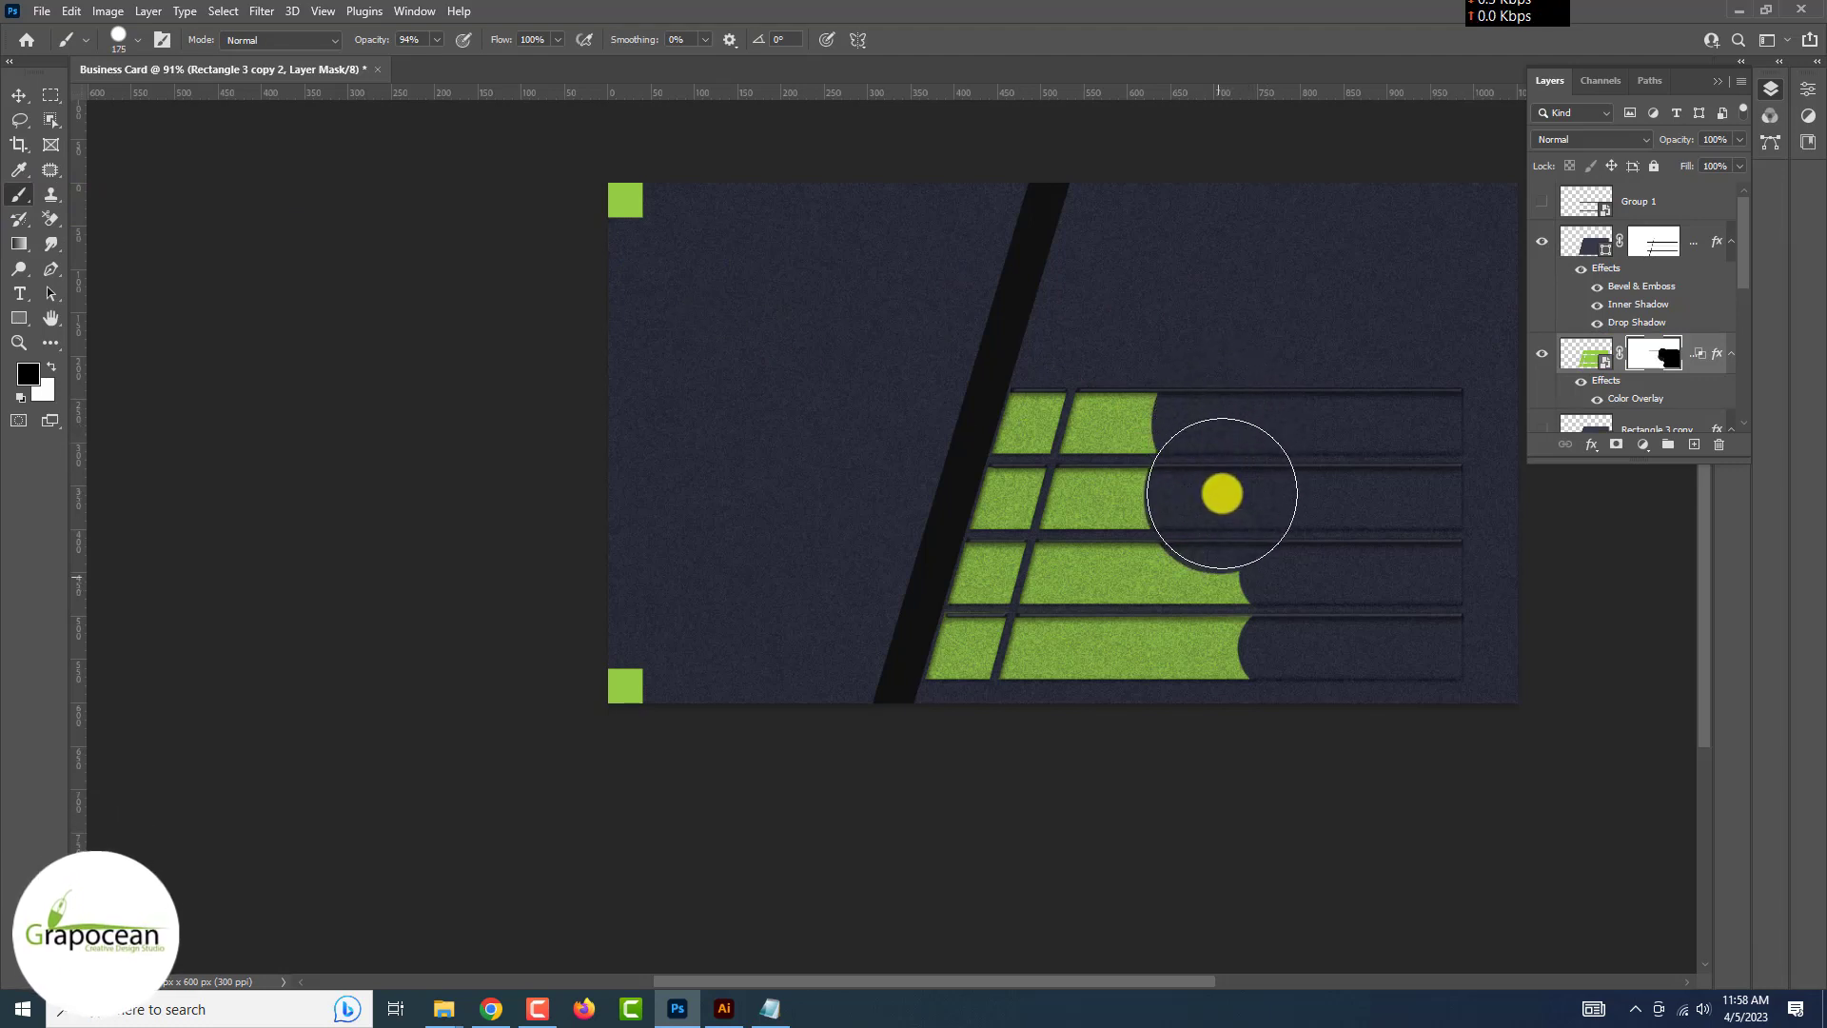
key(ctrl+z)
key(ctrl+z)
key(ctrl+z)
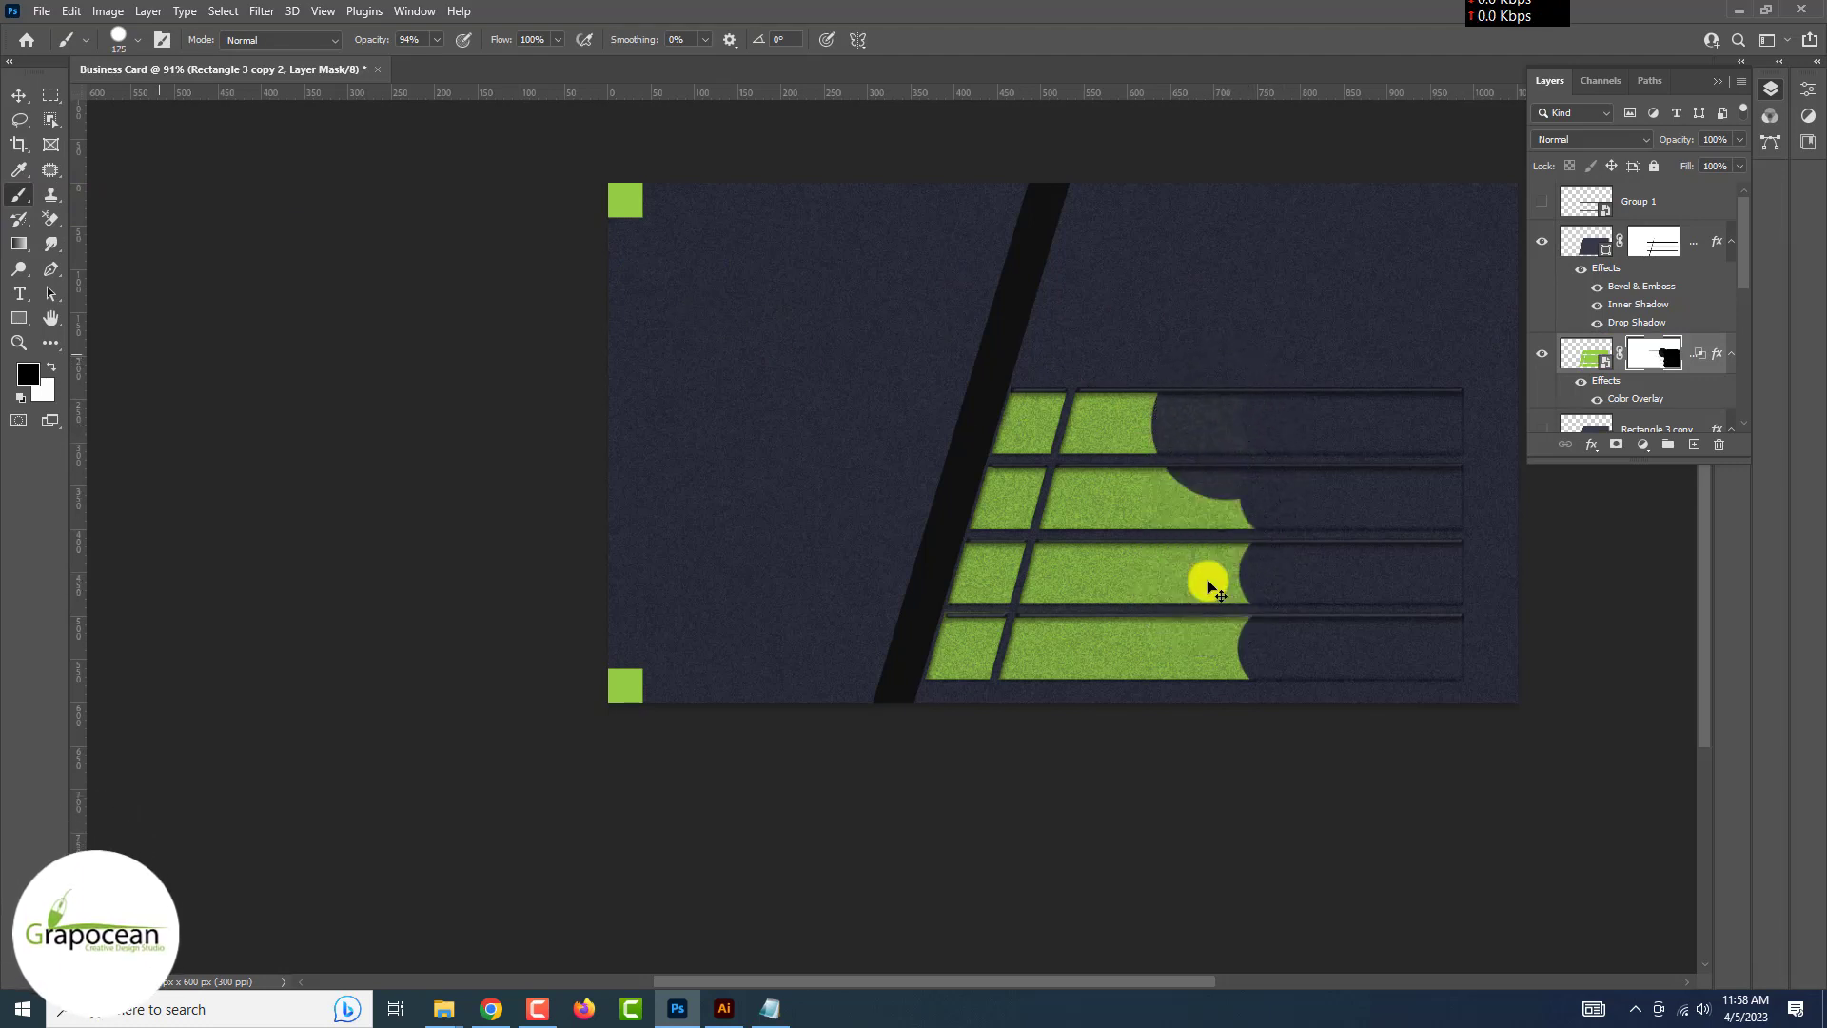
click(19, 95)
drag(1003, 352, 1215, 355)
Paint out the right ends of all green bars on the mask and hide the duplicated diagonal stripe
click(29, 194)
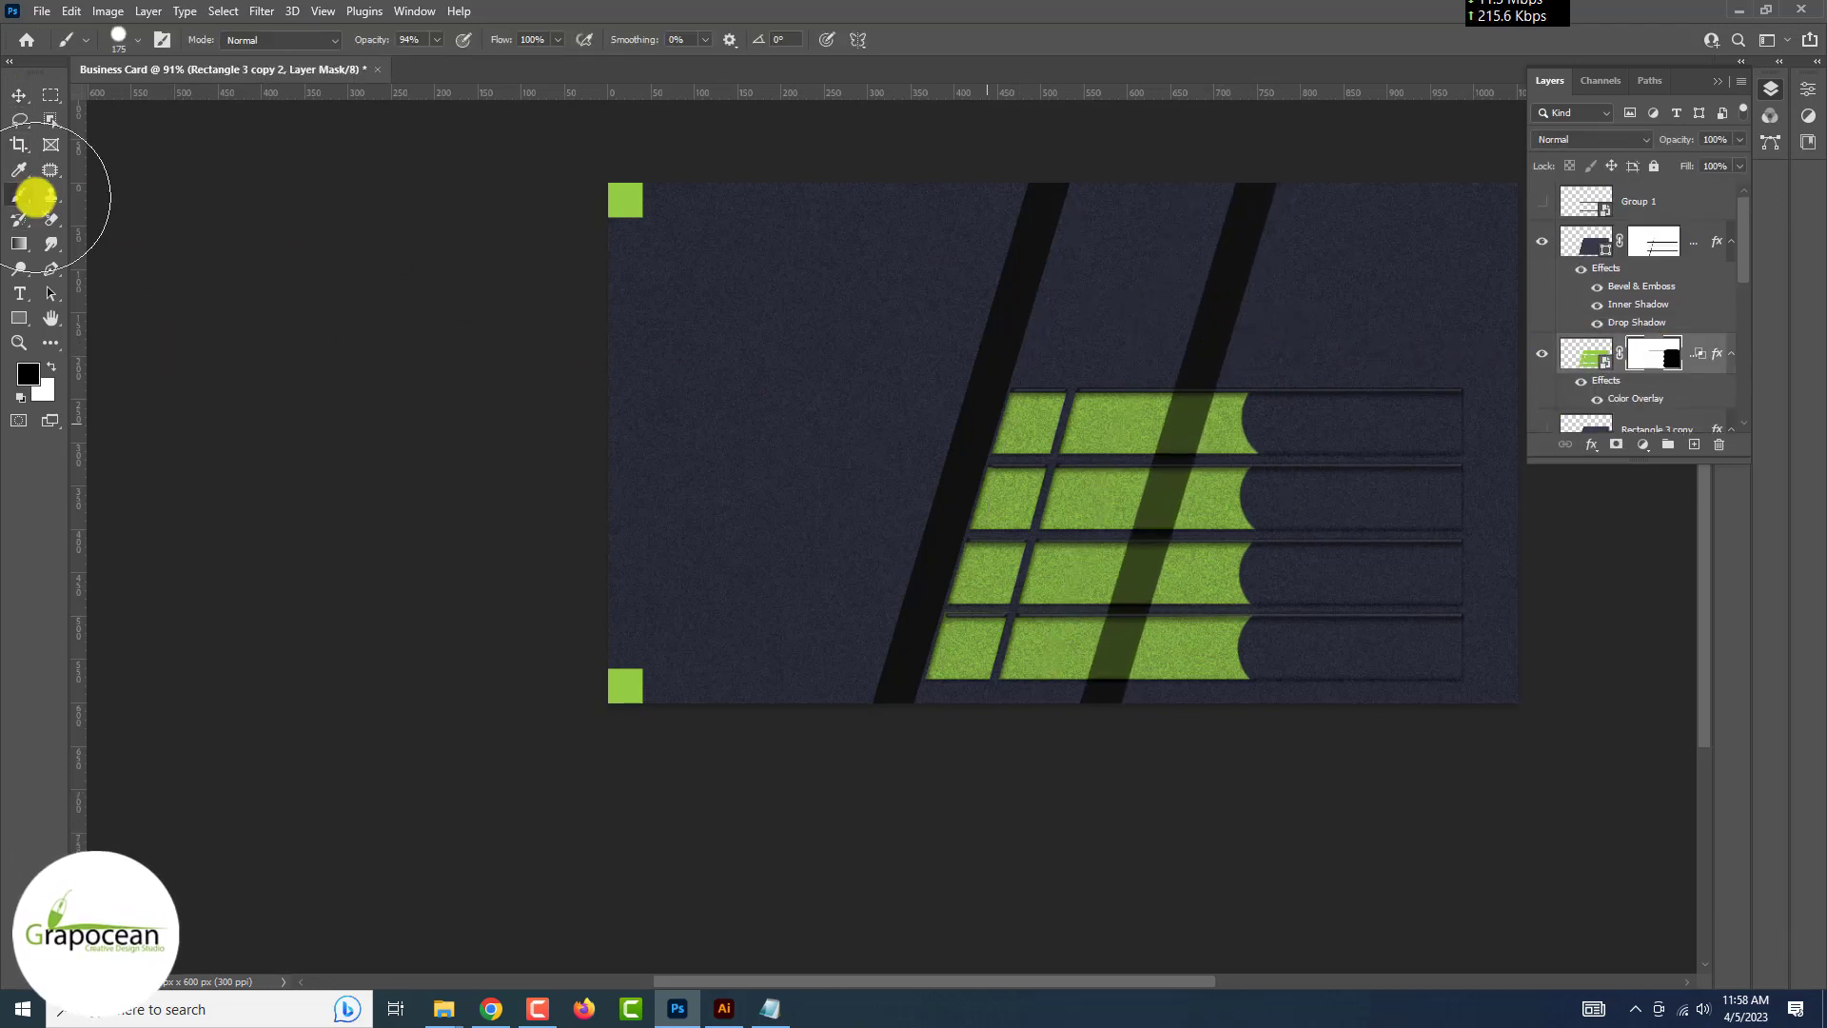
key(ctrl+plus)
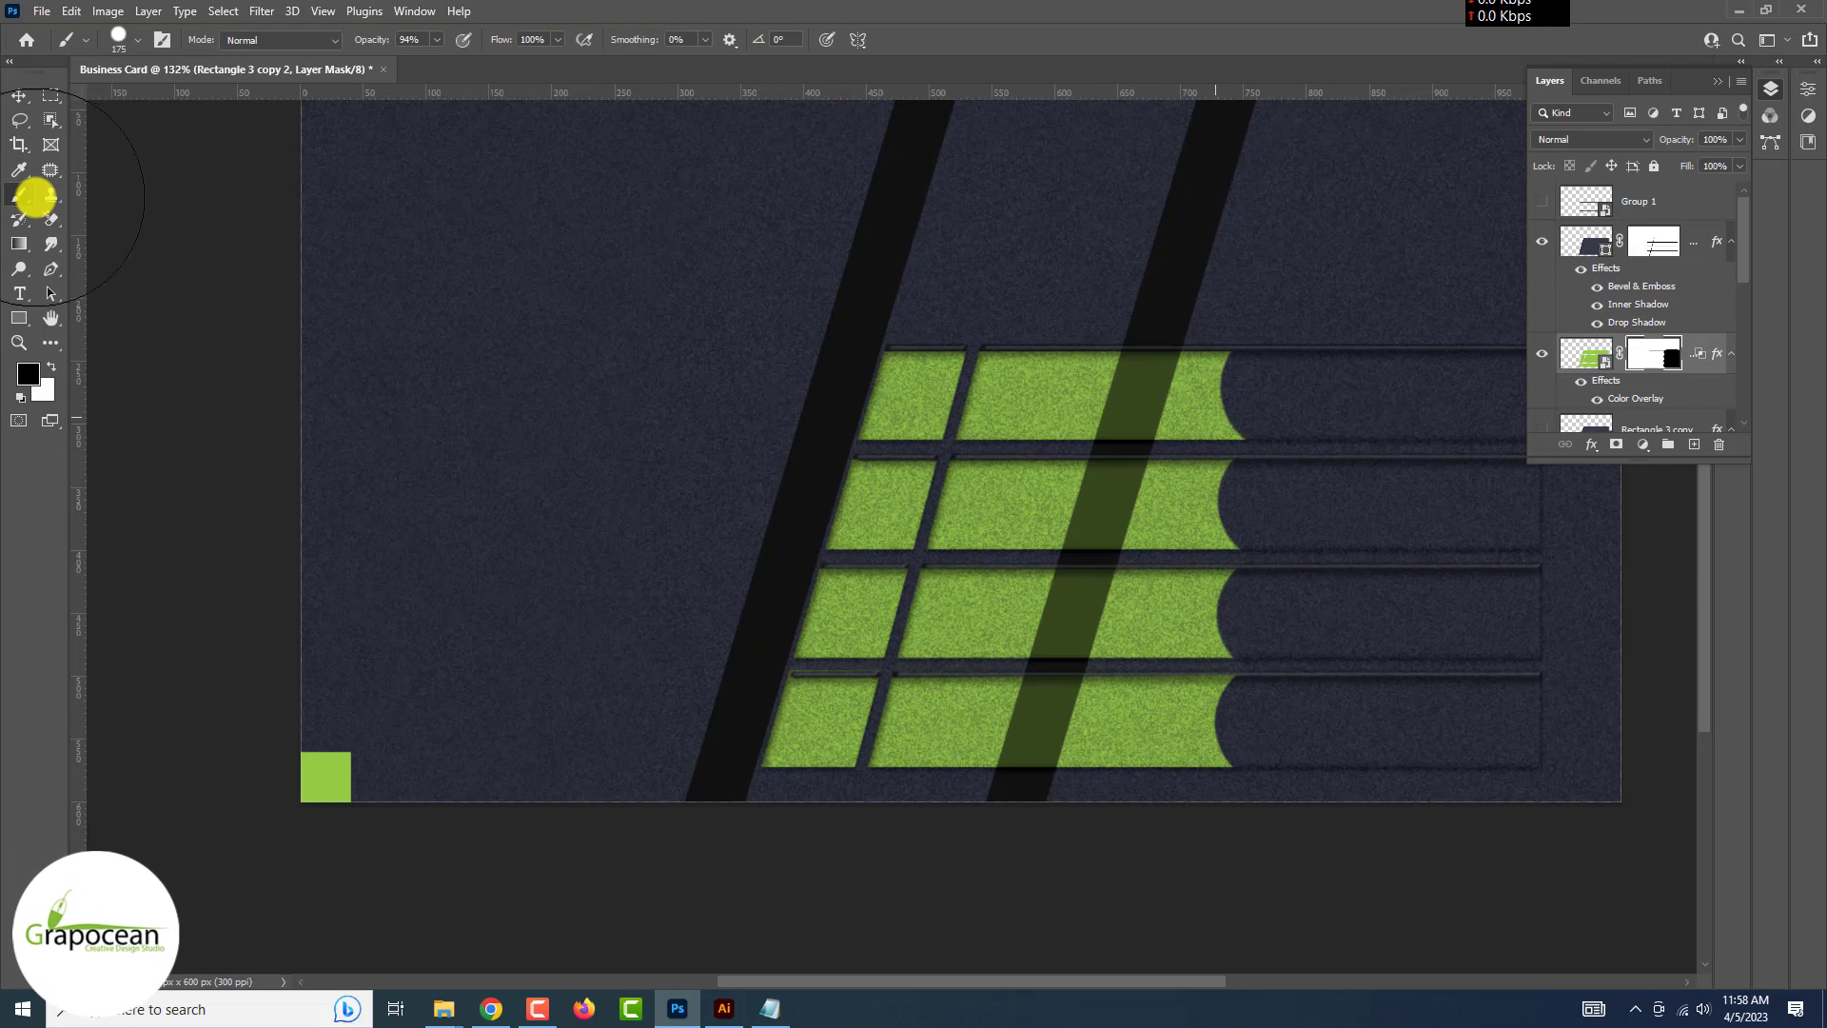
mouse_move(1198, 411)
mouse_down()
mouse_move(1215, 412)
mouse_move(1183, 522)
mouse_up()
mouse_move(1162, 591)
mouse_down()
mouse_move(1115, 749)
mouse_move(1223, 769)
mouse_up()
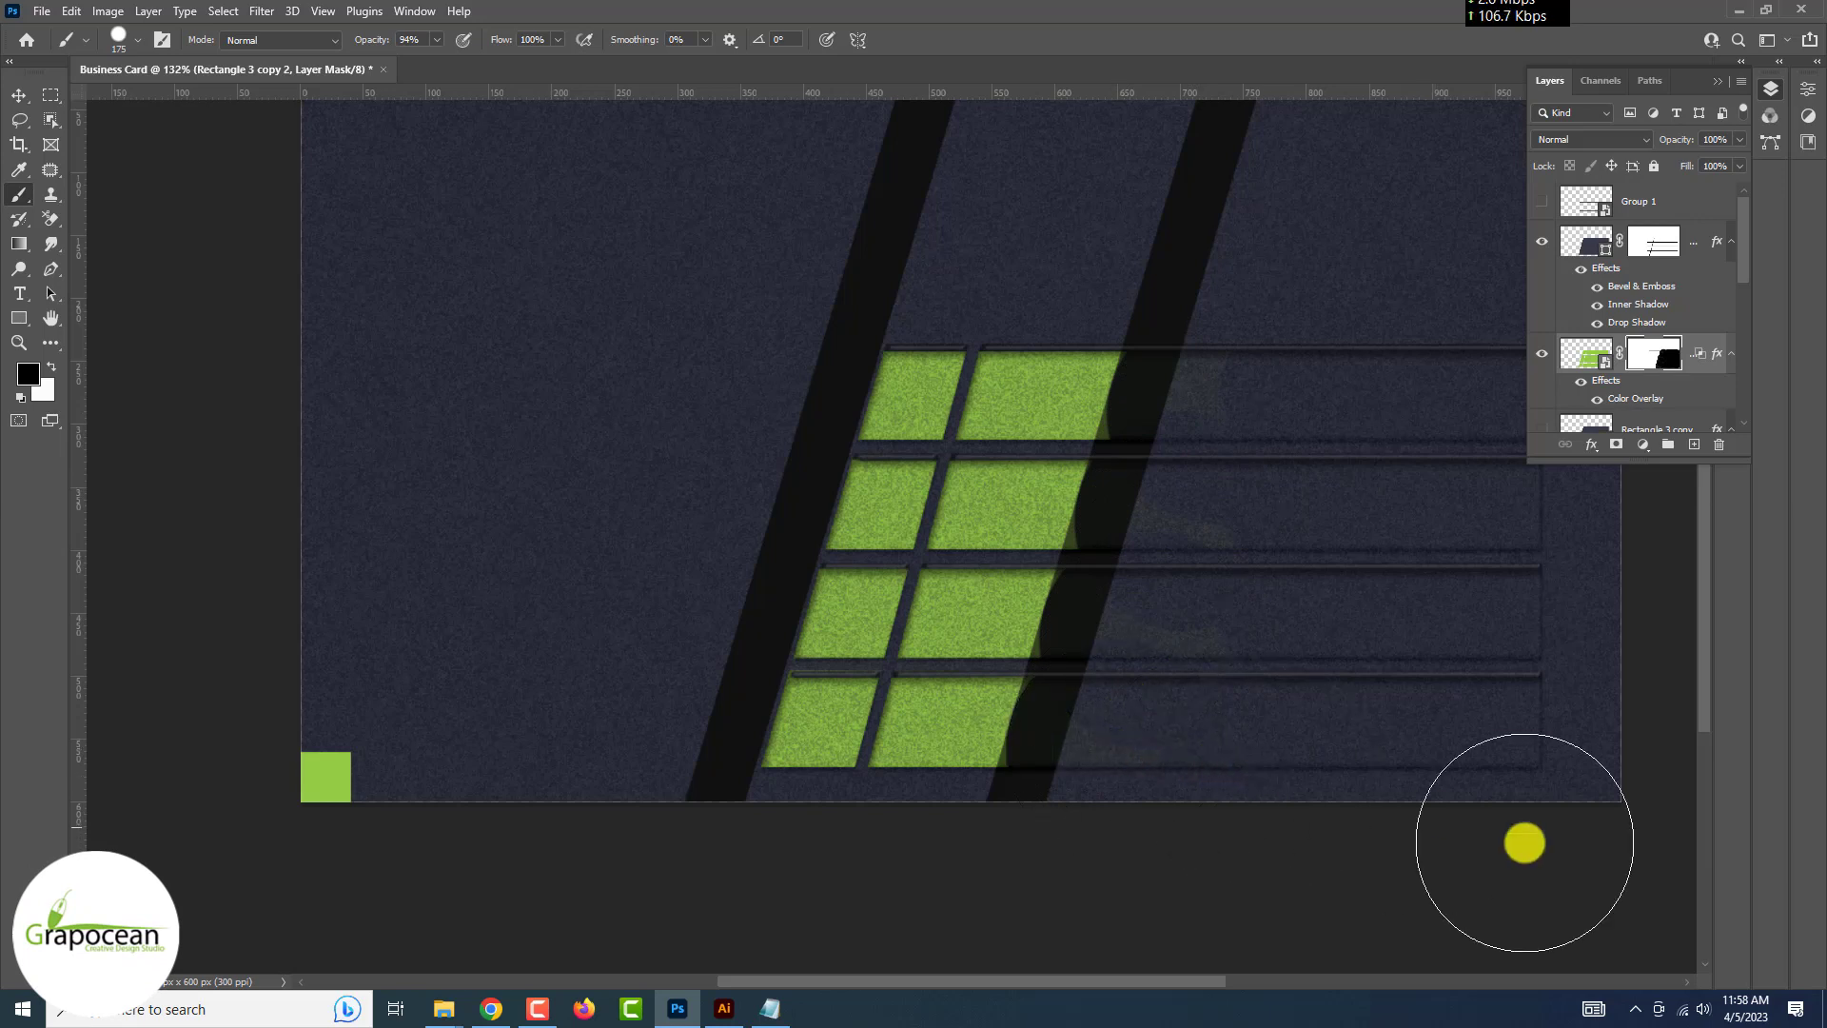
scroll(1617, 361, down, 3)
click(1538, 406)
key(ctrl+minus)
key(ctrl+minus)
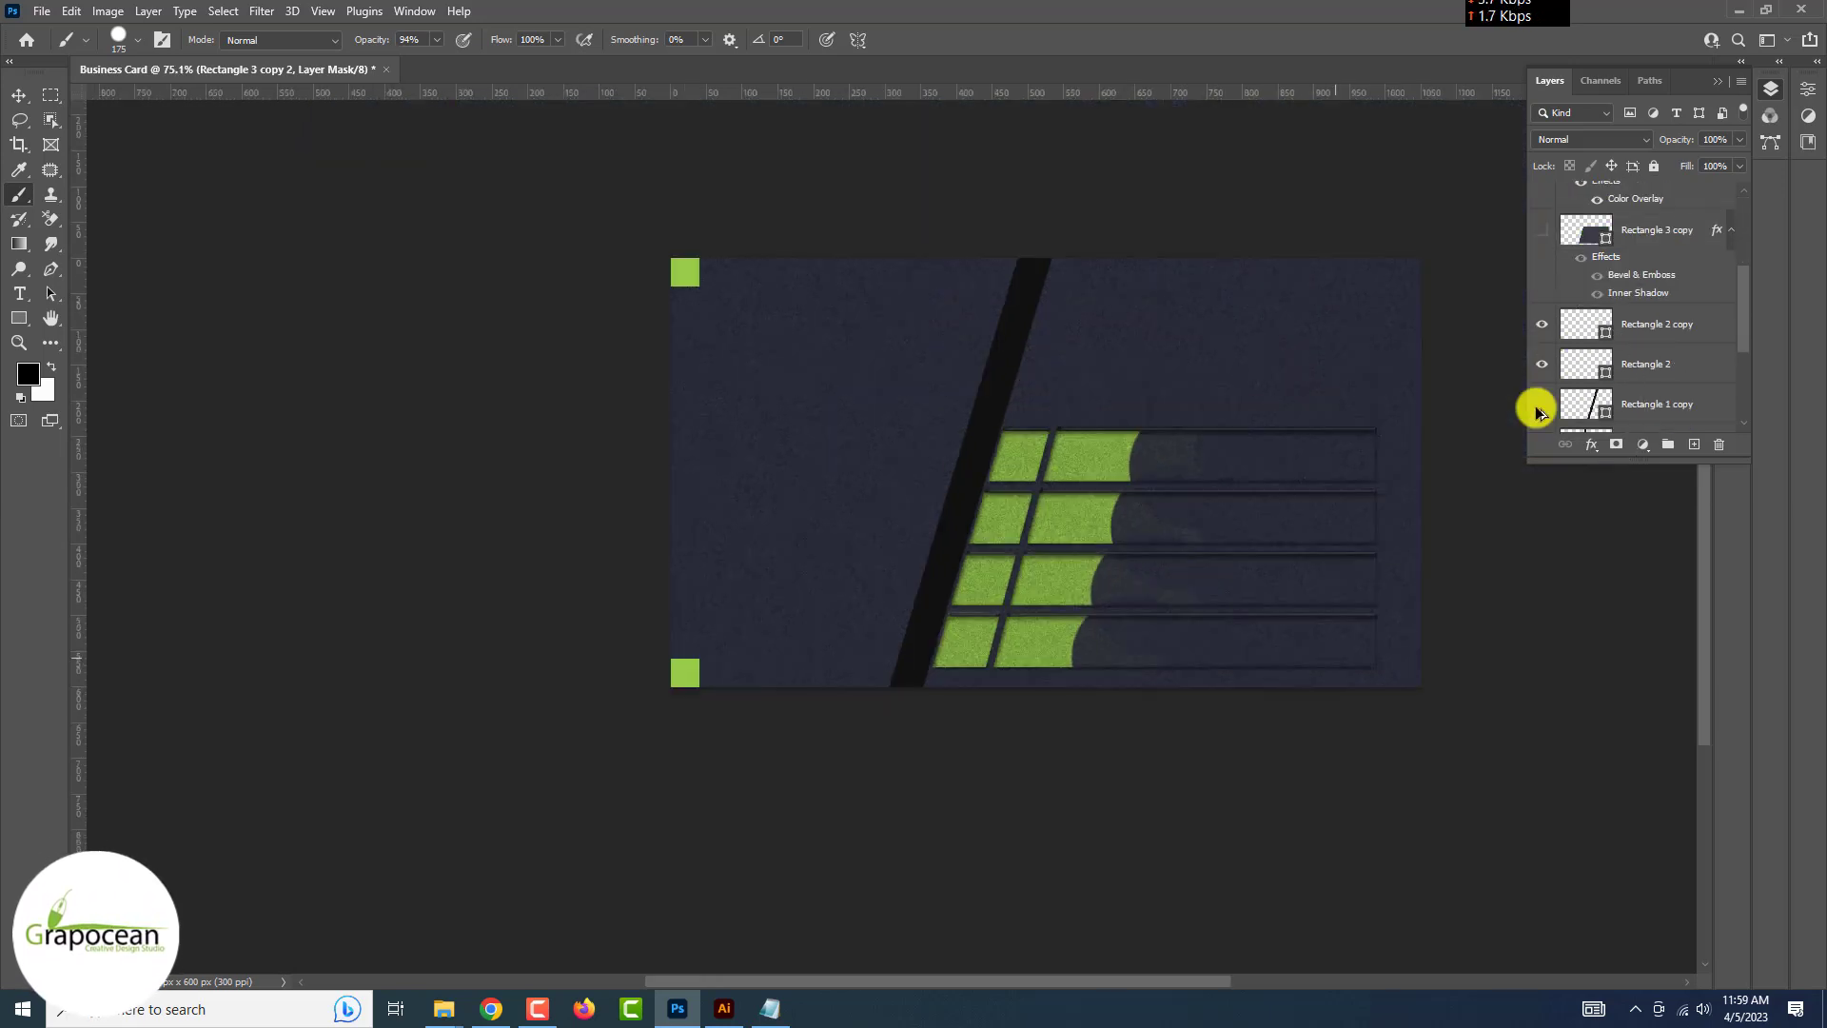
key(ctrl+plus)
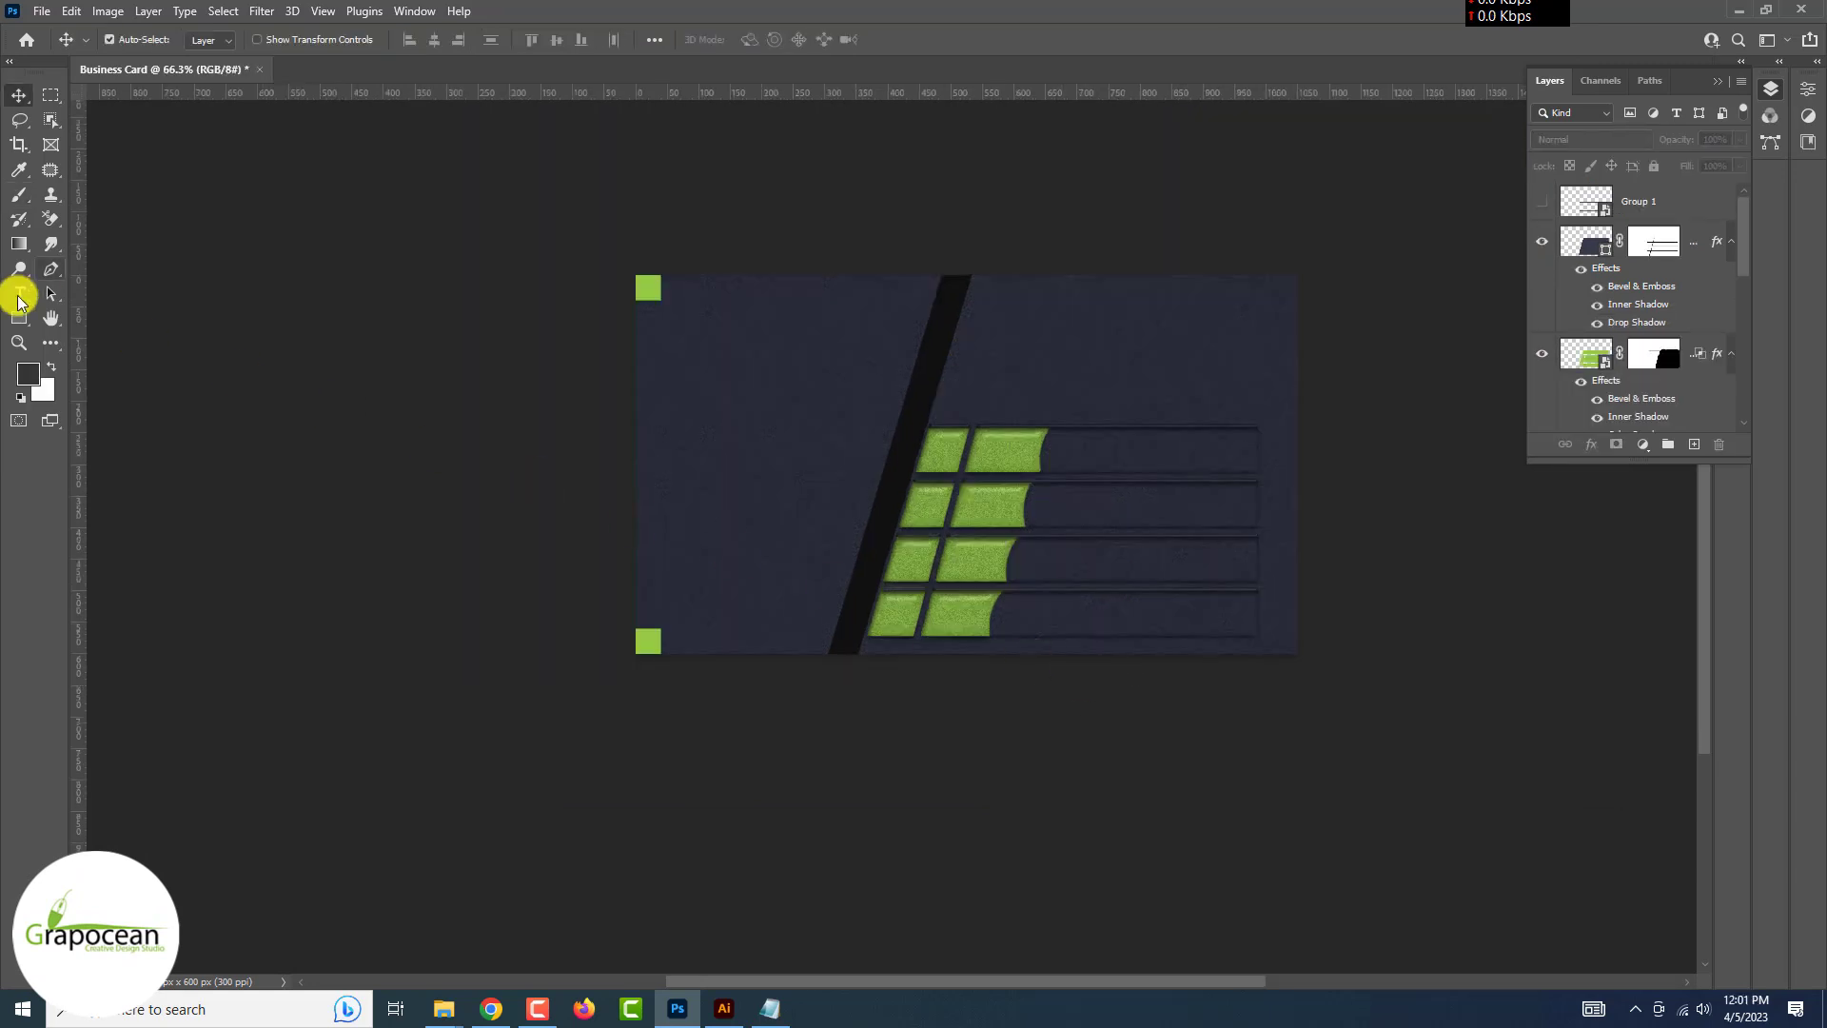
Add a placeholder text line at the card's upper right with 100% vertical scale and tighter kerning
click(19, 295)
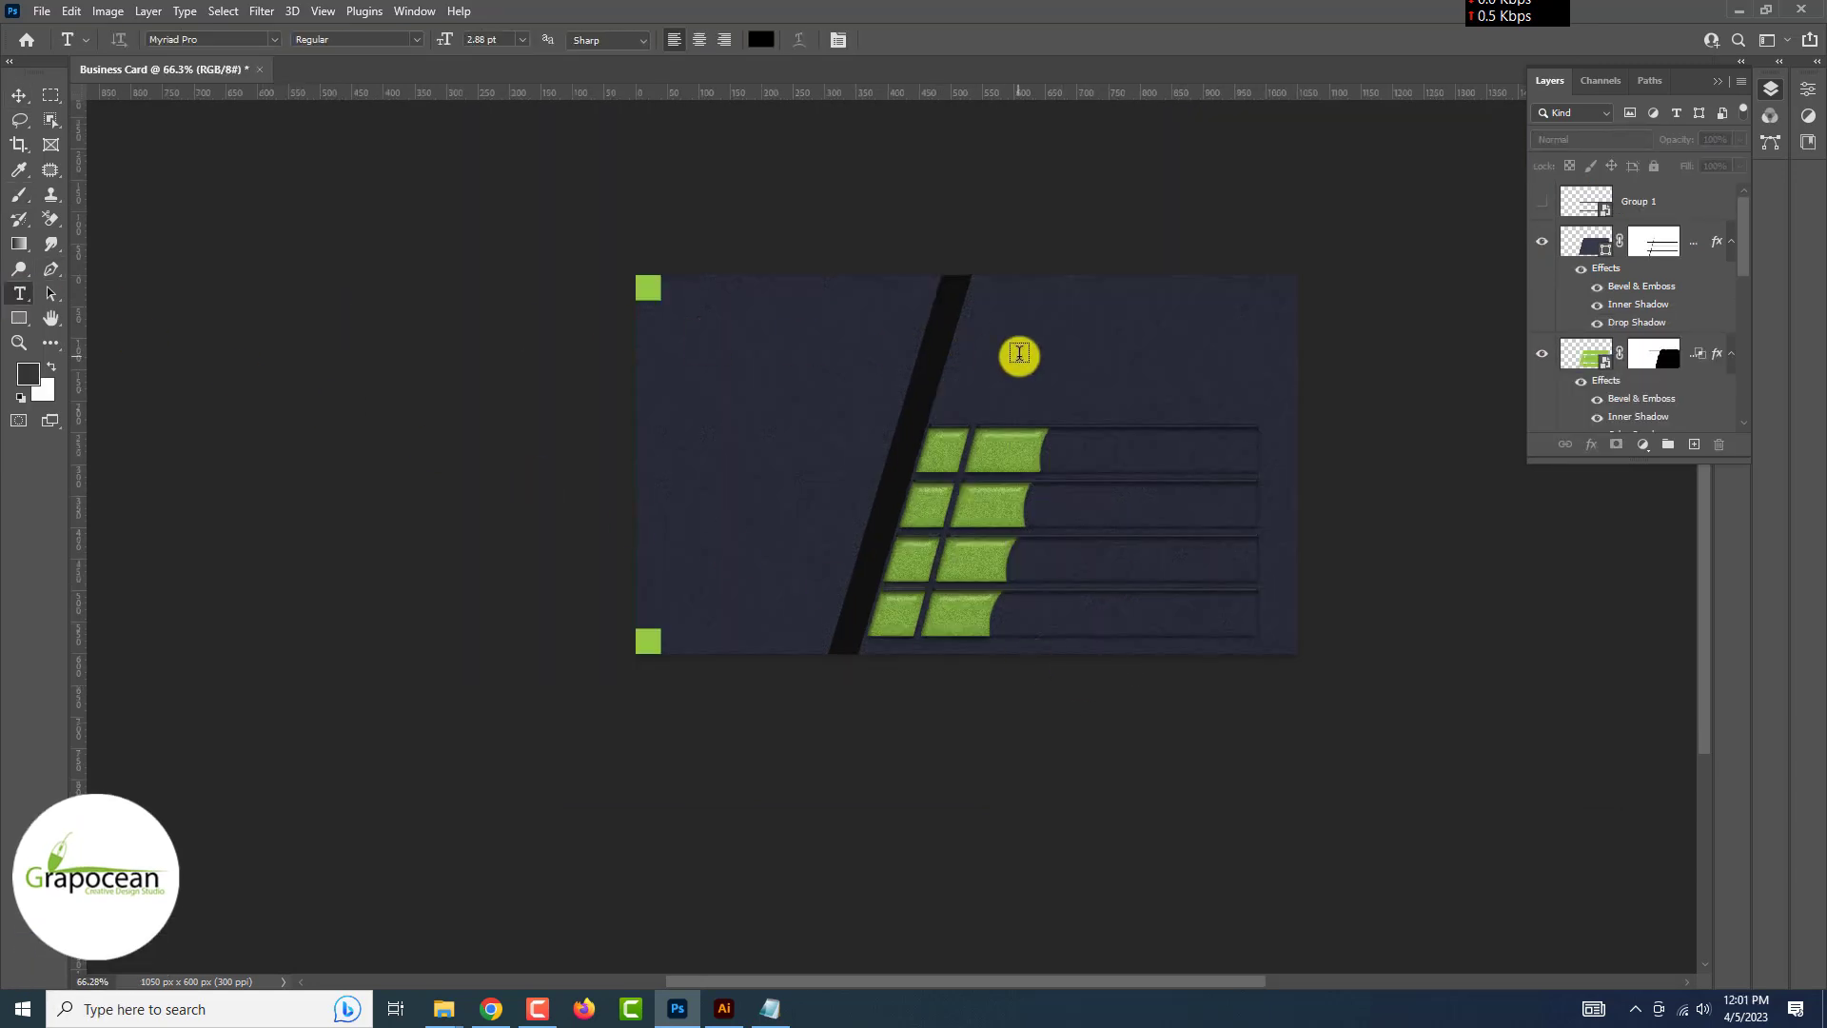
click(1019, 353)
drag(447, 43, 455, 48)
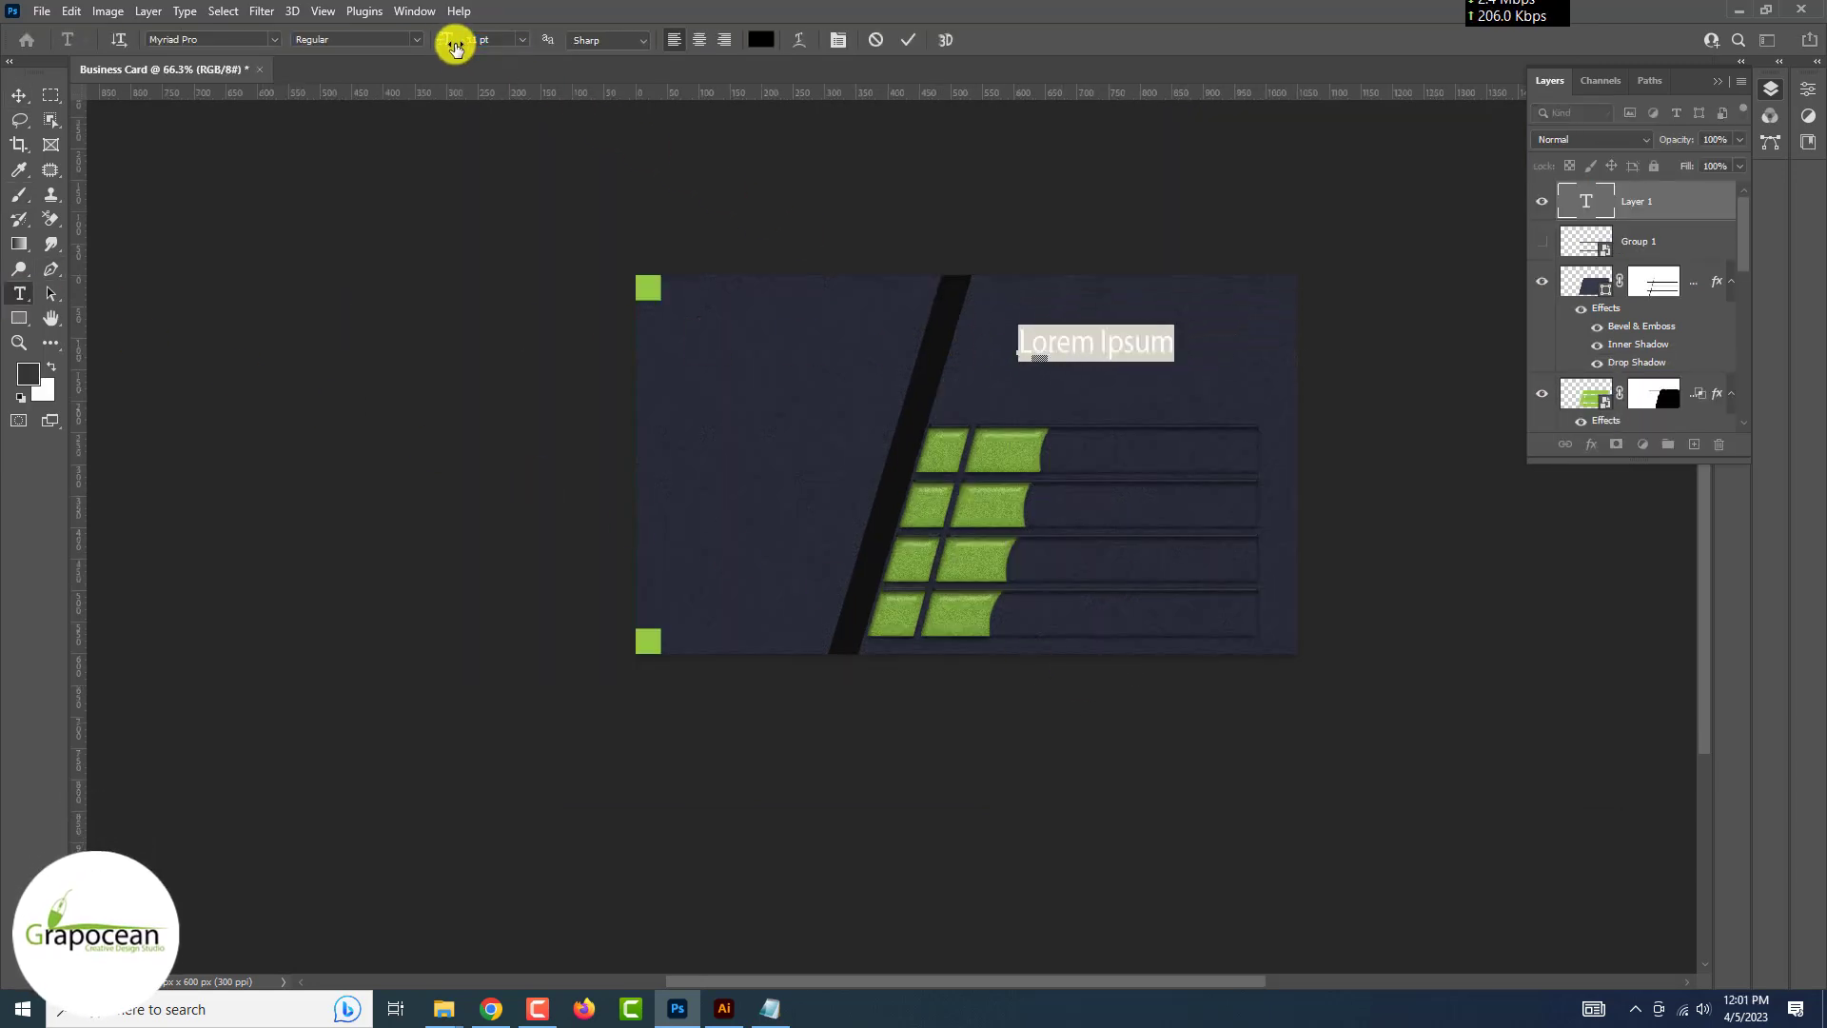
click(1717, 81)
click(1733, 217)
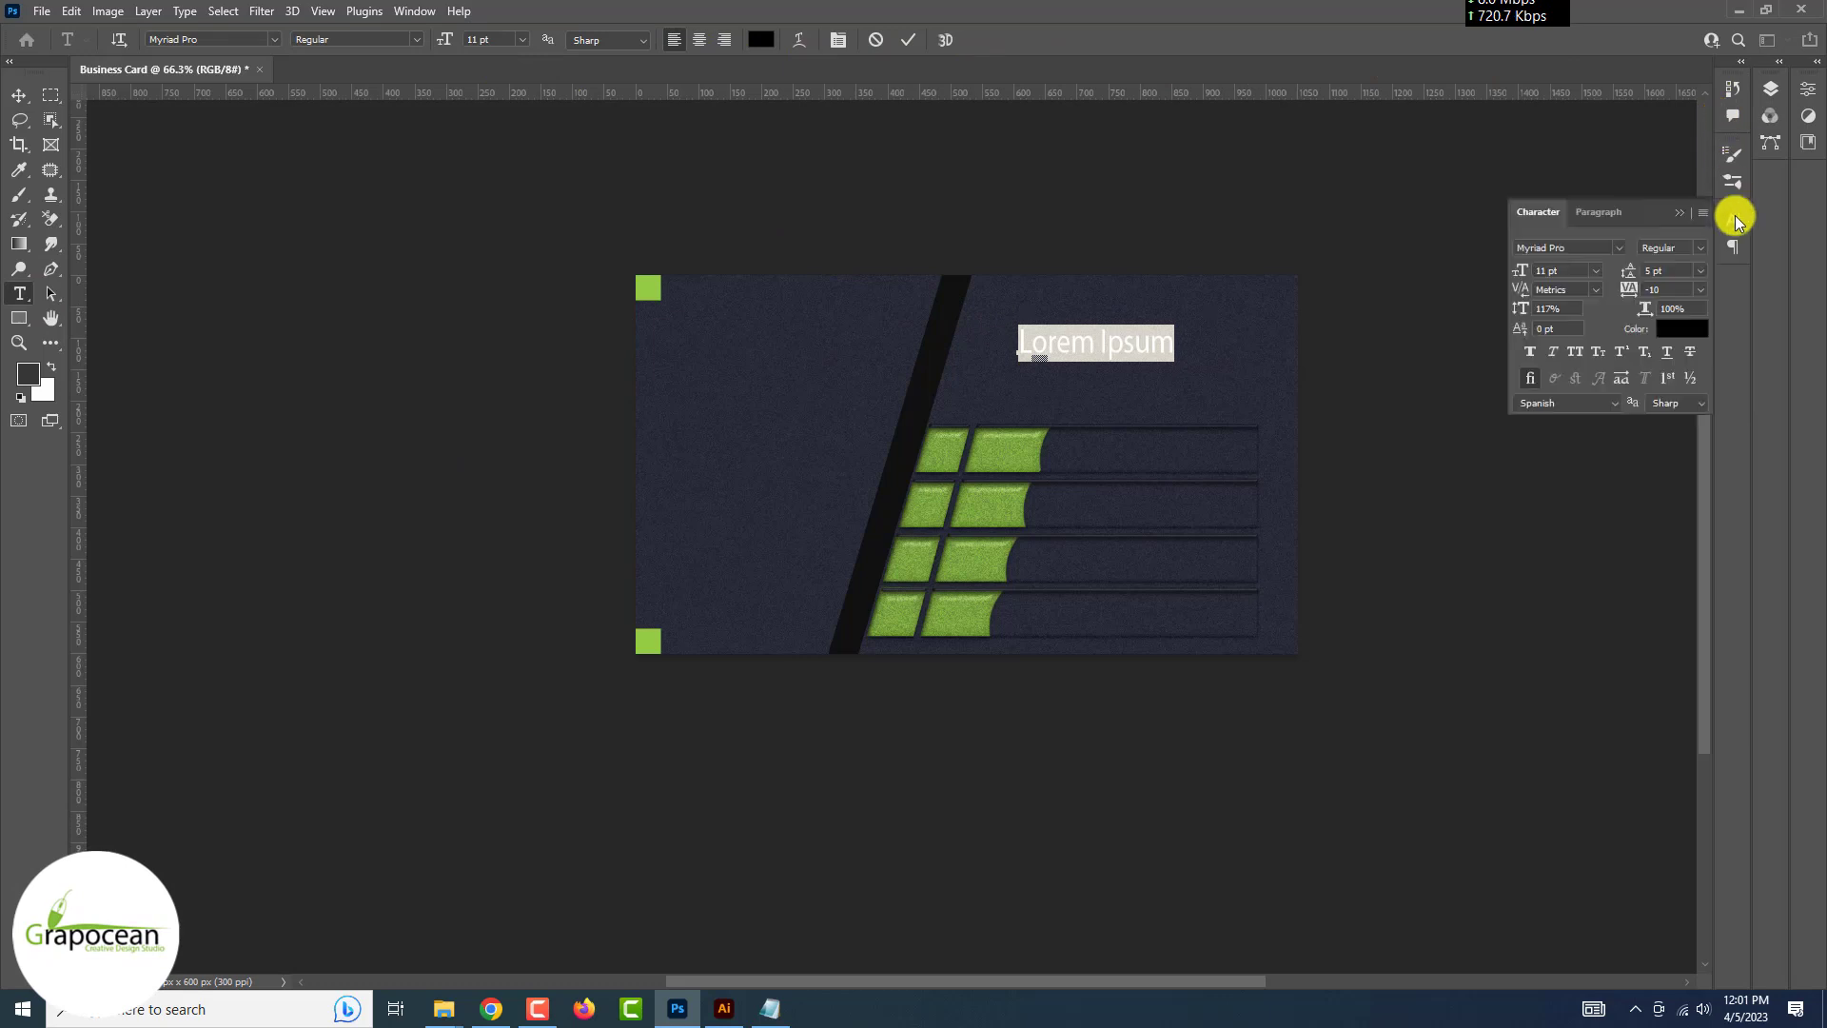
click(1556, 308)
text(100)
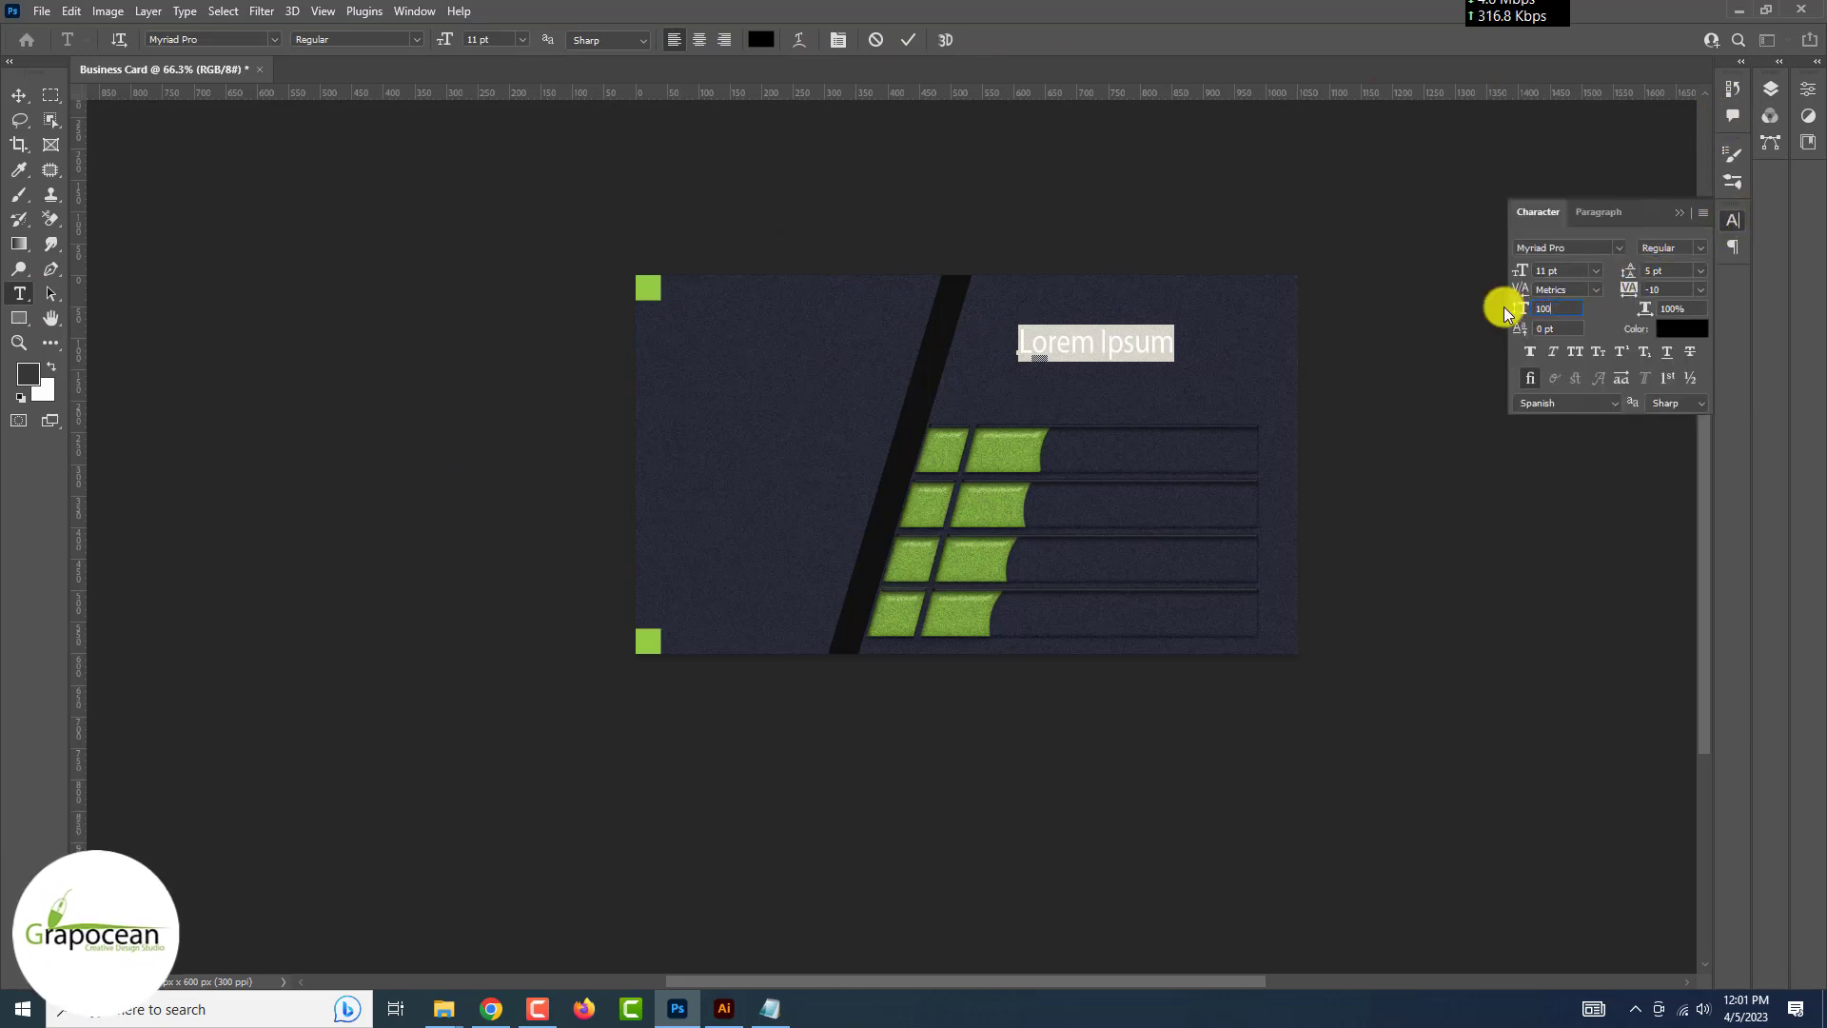
key(Return)
click(1596, 289)
click(1585, 321)
click(1679, 212)
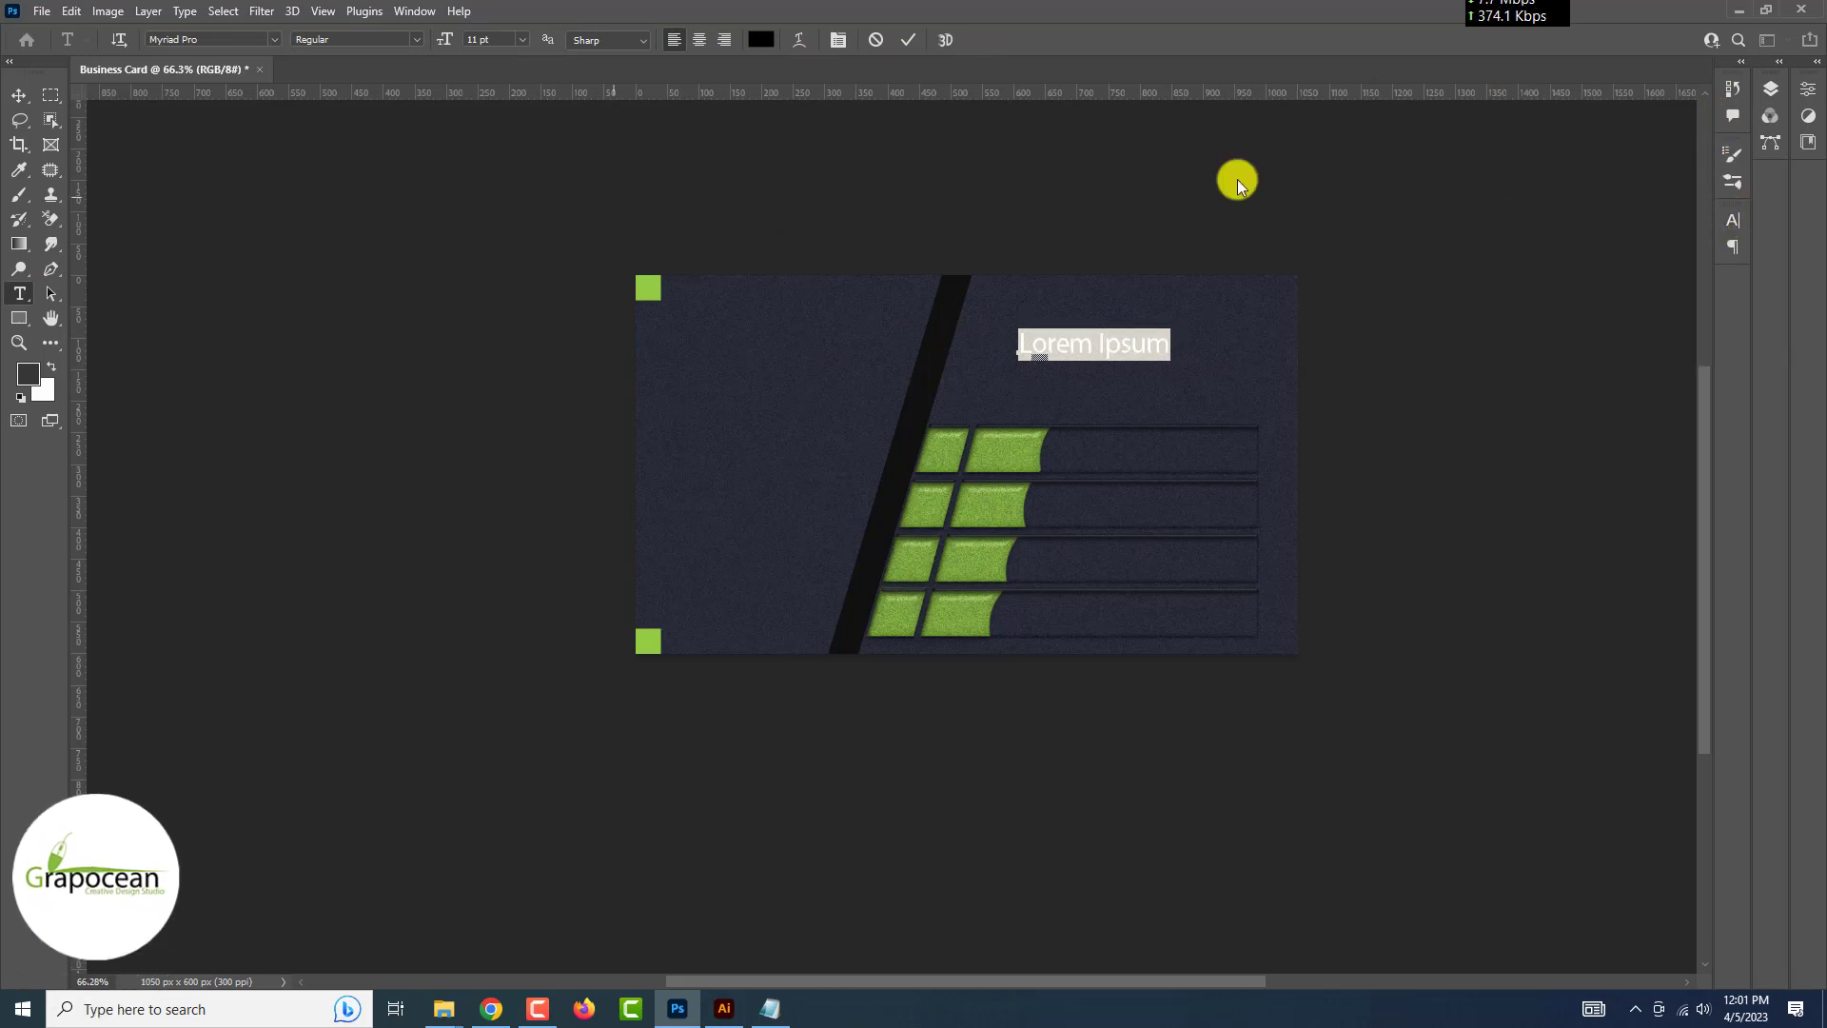
click(19, 95)
Replace the placeholder with the cardholder's name and colour it lime green 94cb44
click(19, 293)
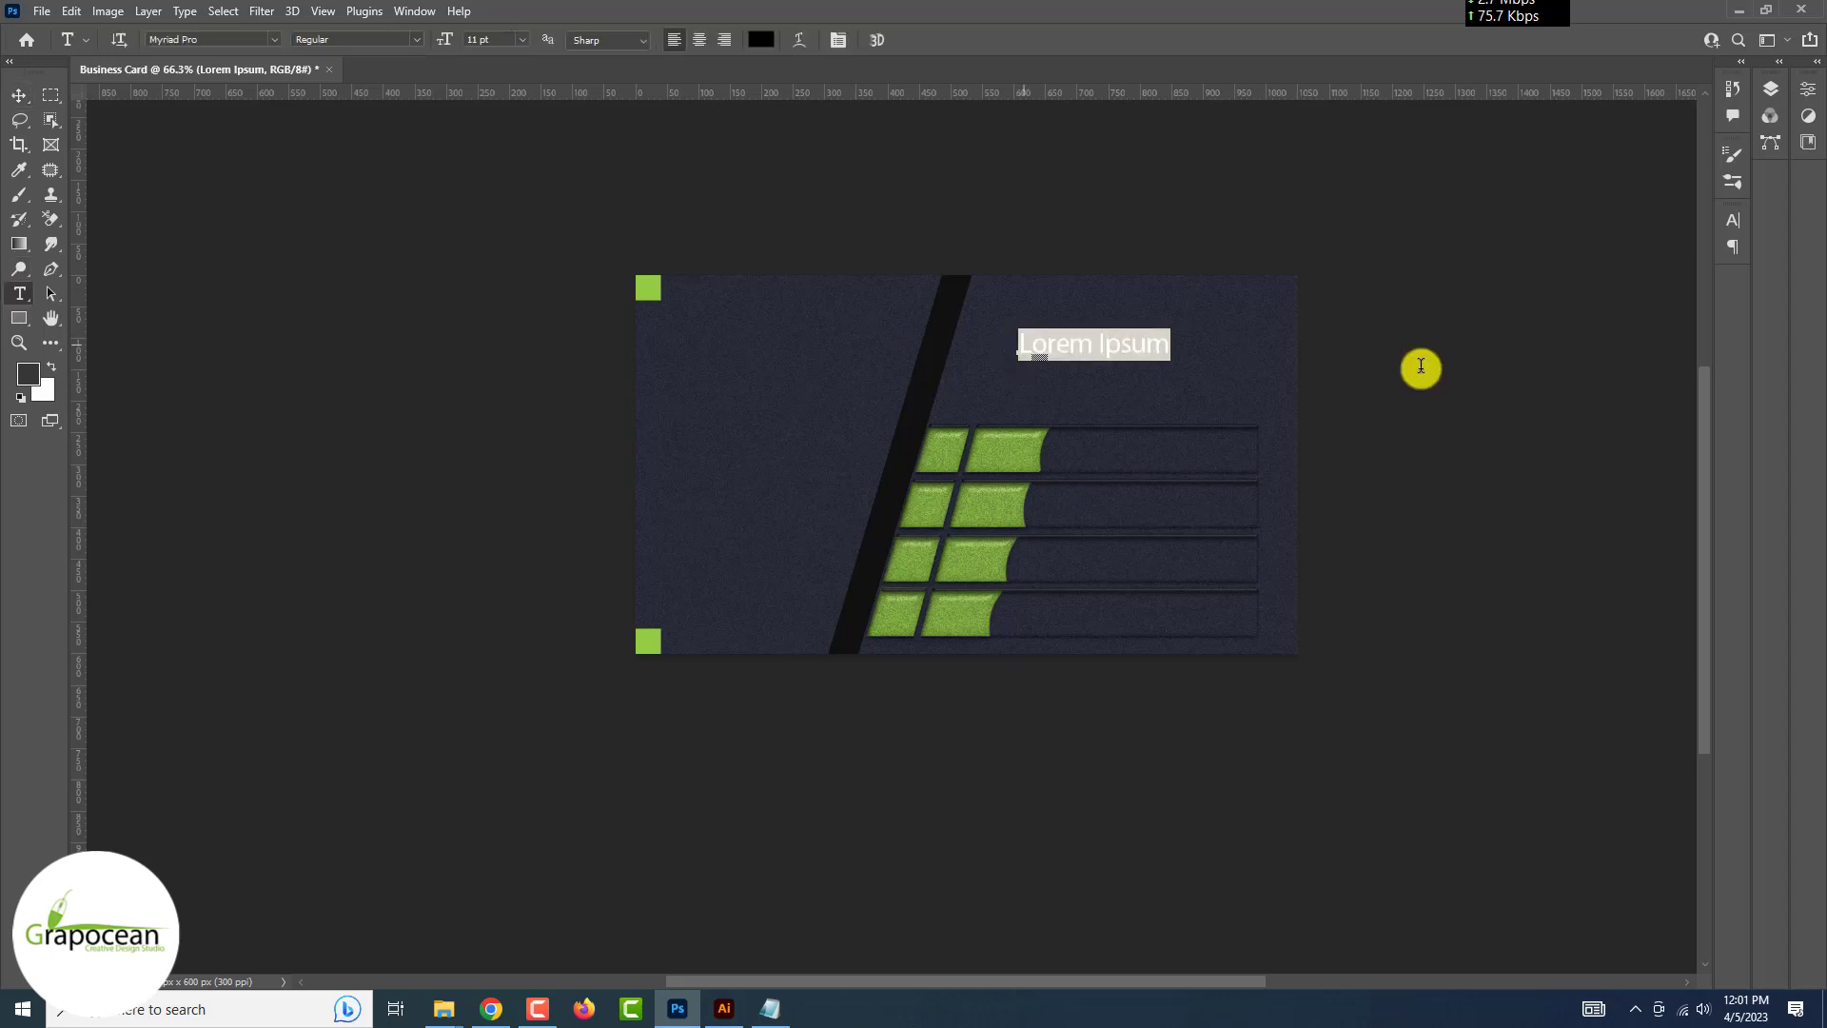
key(BackSpace)
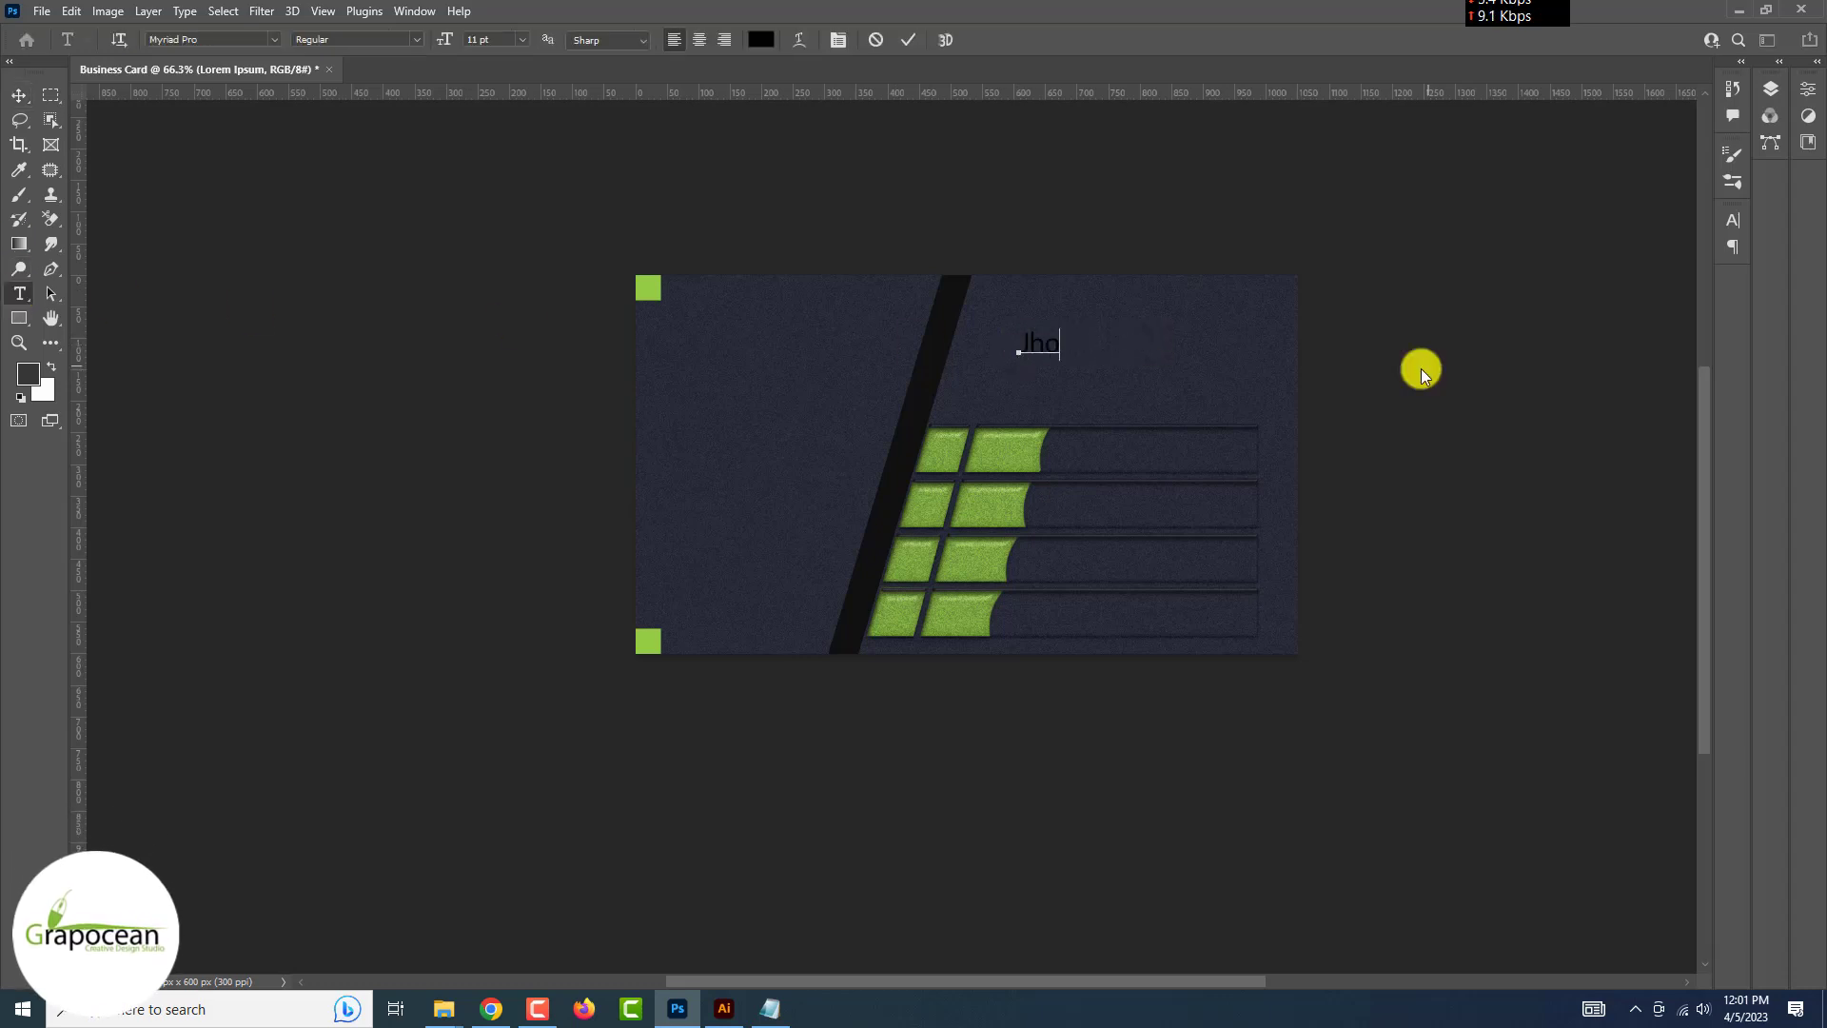
text(John Smeth)
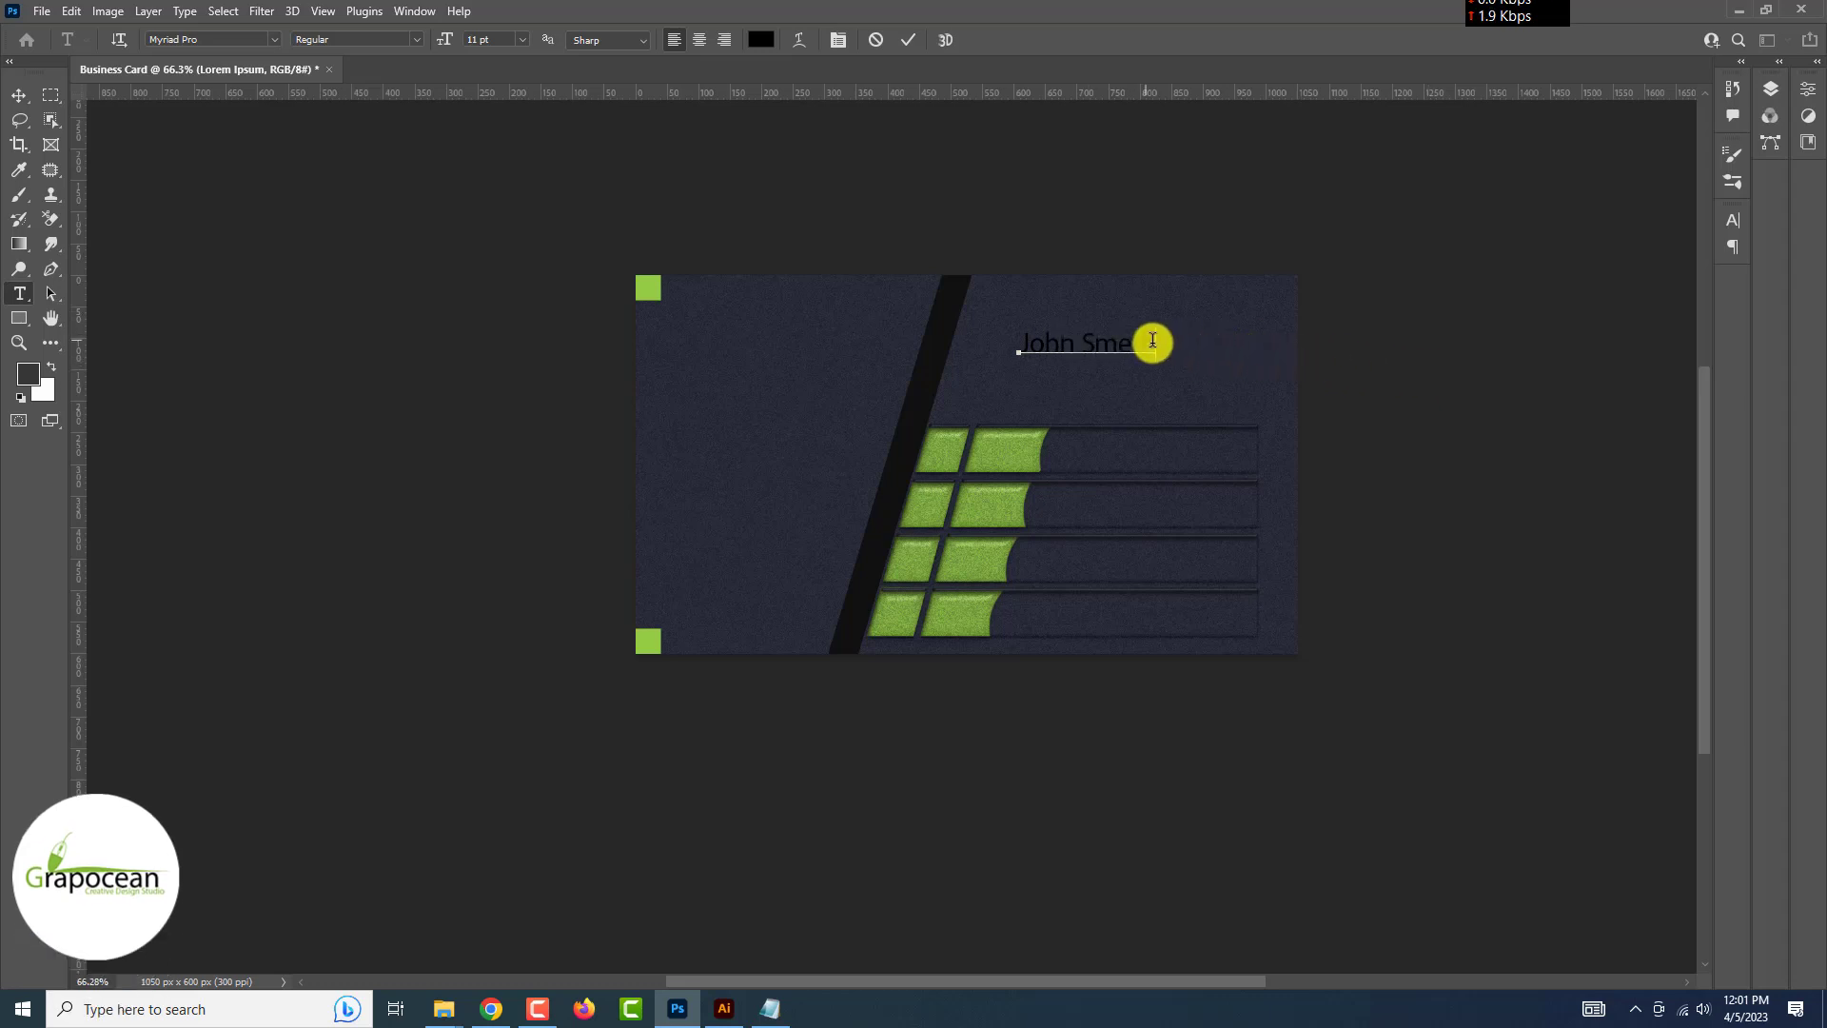
drag(1149, 342, 726, 320)
click(760, 39)
click(650, 288)
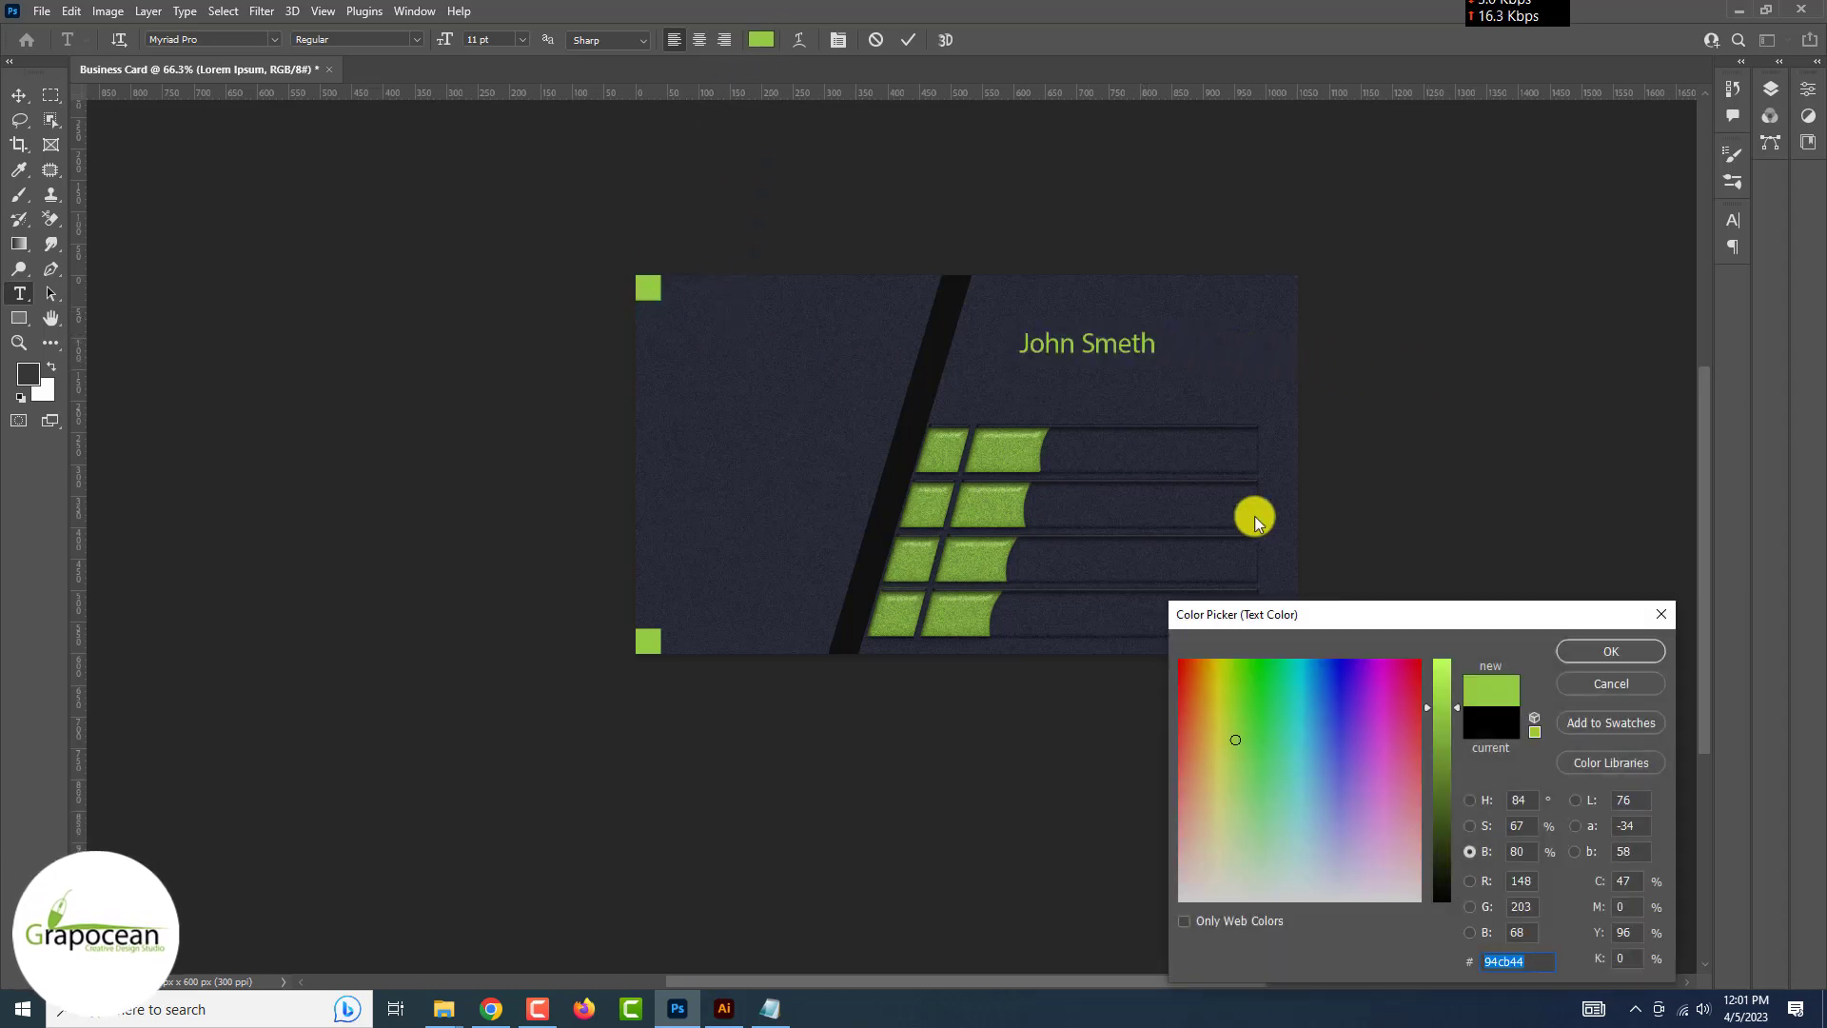
click(1611, 651)
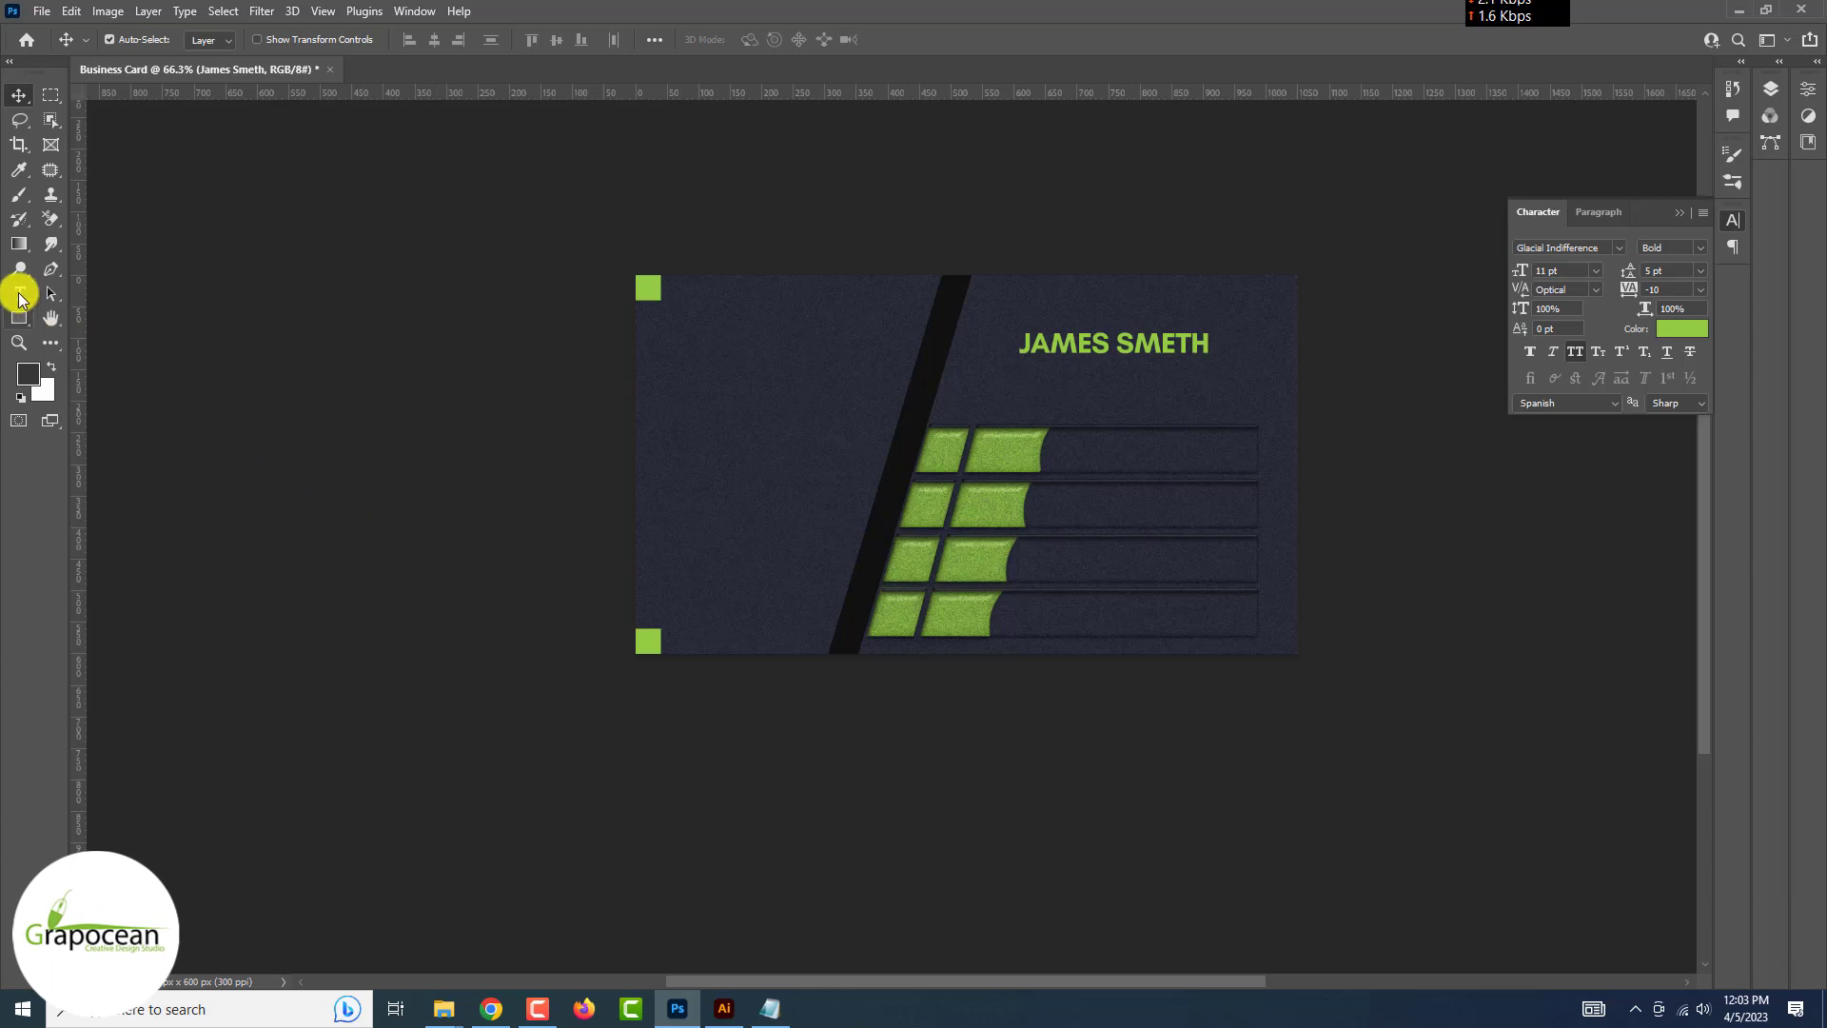
Type 'Graphic Designer' below the name, with All Caps off and size 6 pt
click(19, 294)
click(1051, 398)
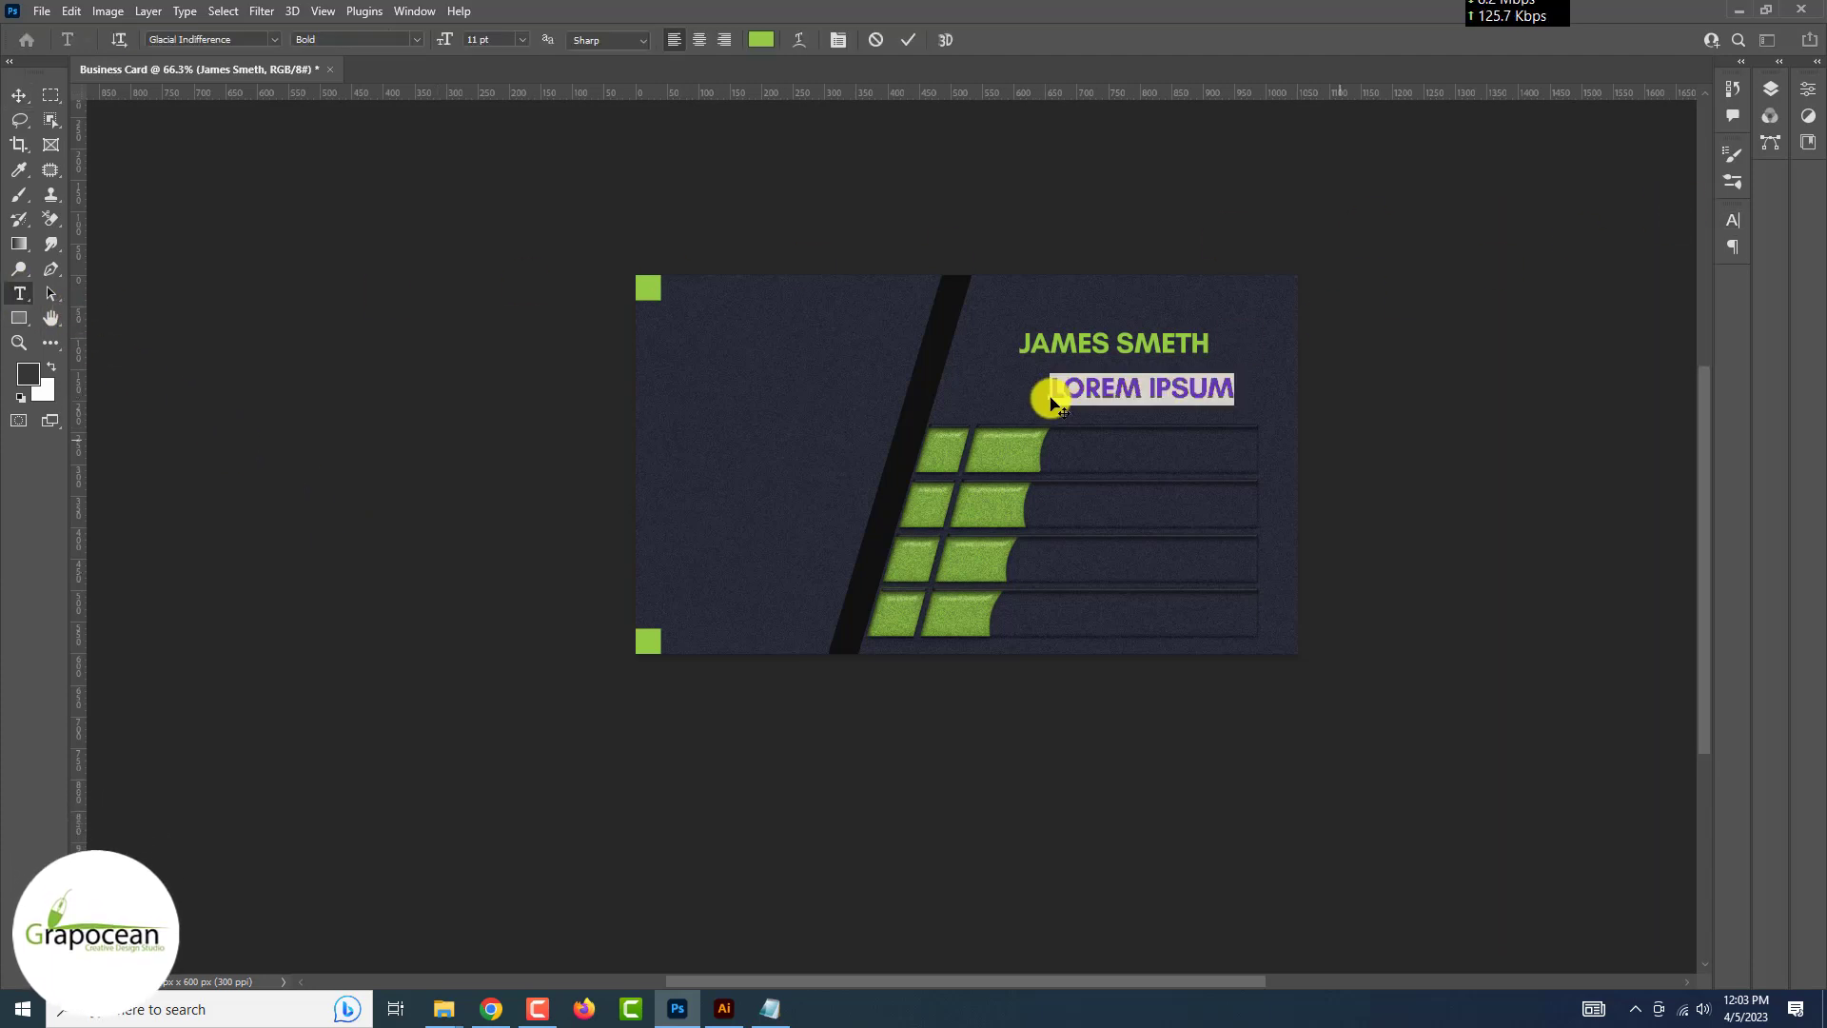
text(GRAPHIC DESIGNEI)
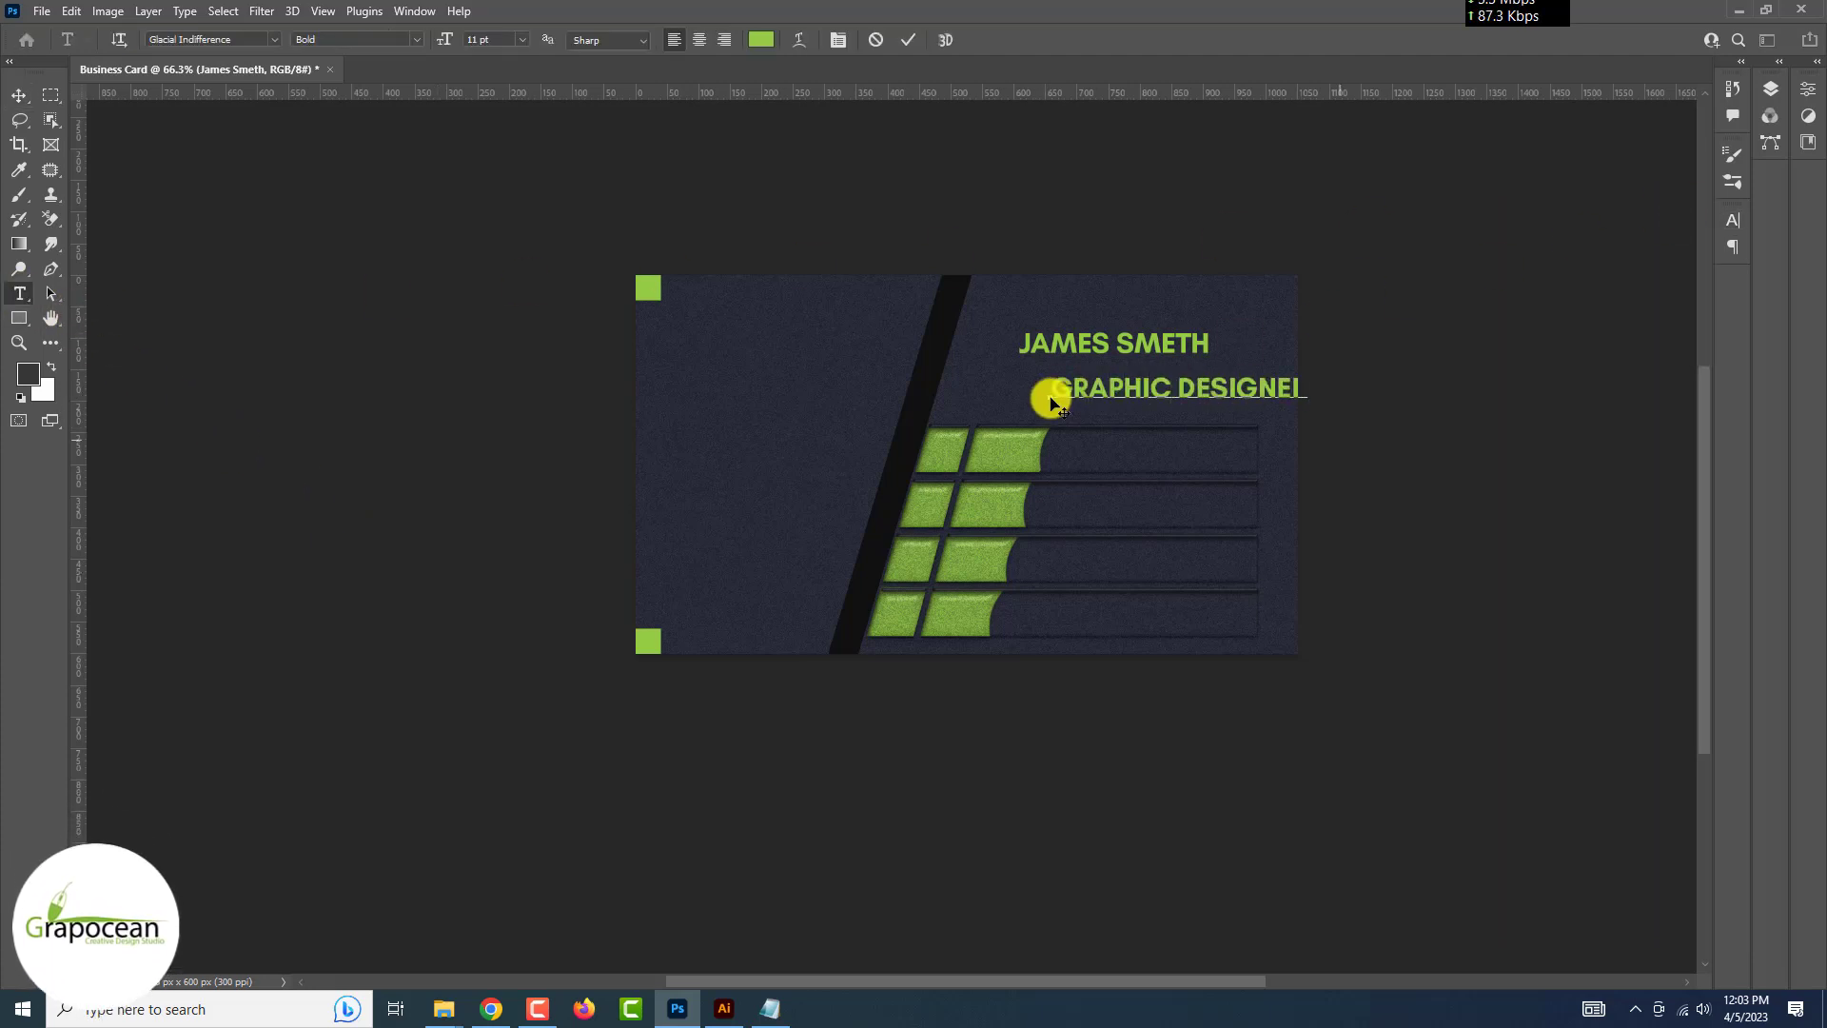
drag(1051, 398, 1316, 333)
click(1732, 219)
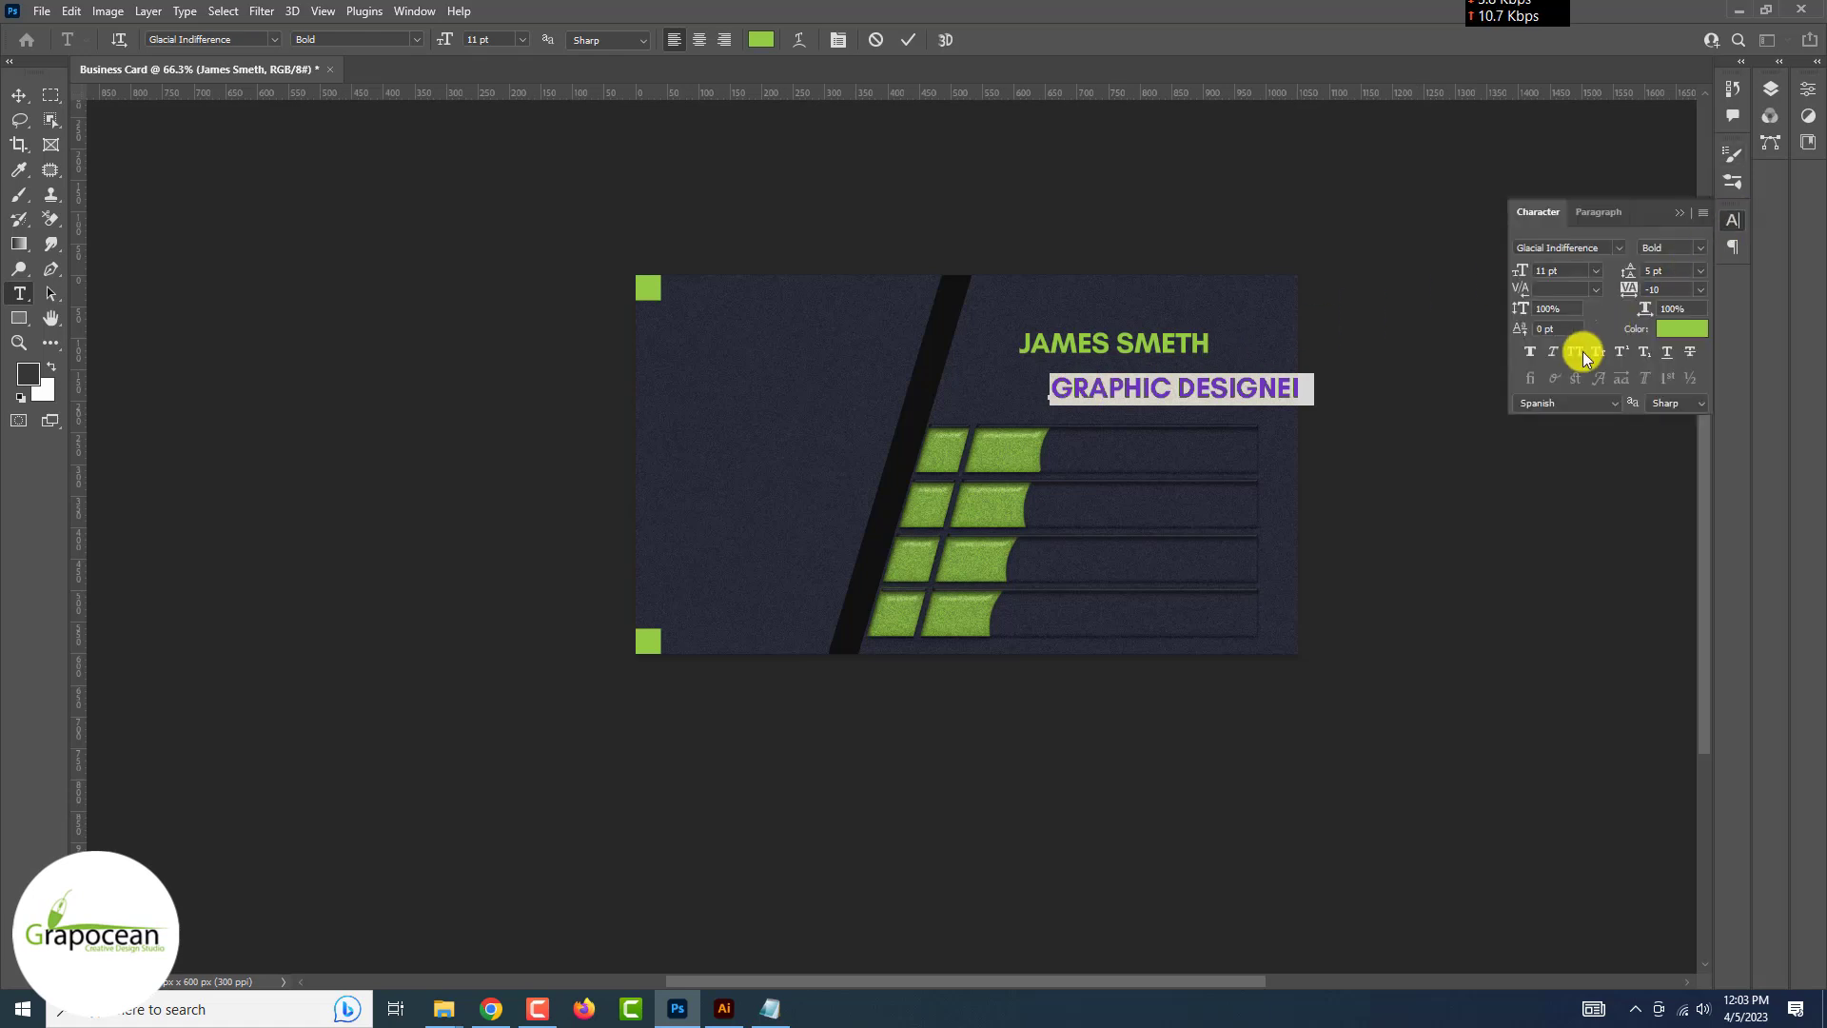
click(1574, 351)
click(1565, 270)
text(6)
key(Return)
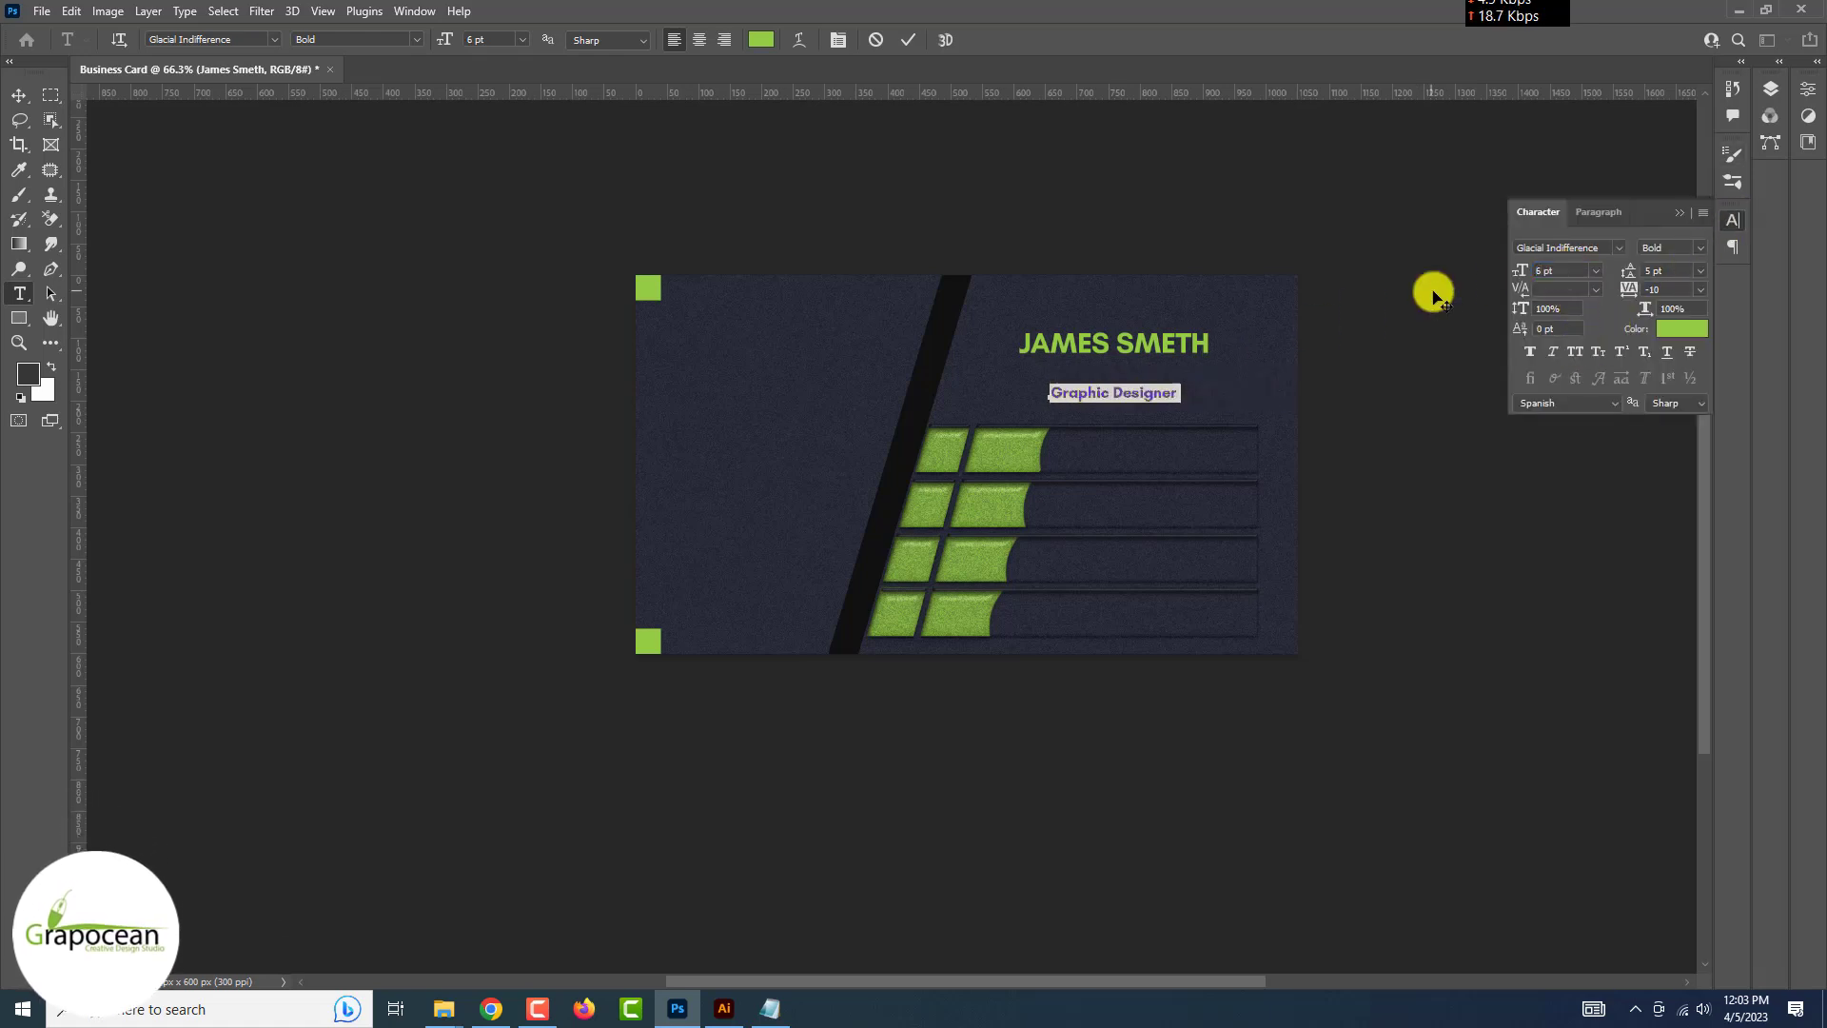
Make the title Regular weight in light grey and move it directly under the name
click(361, 59)
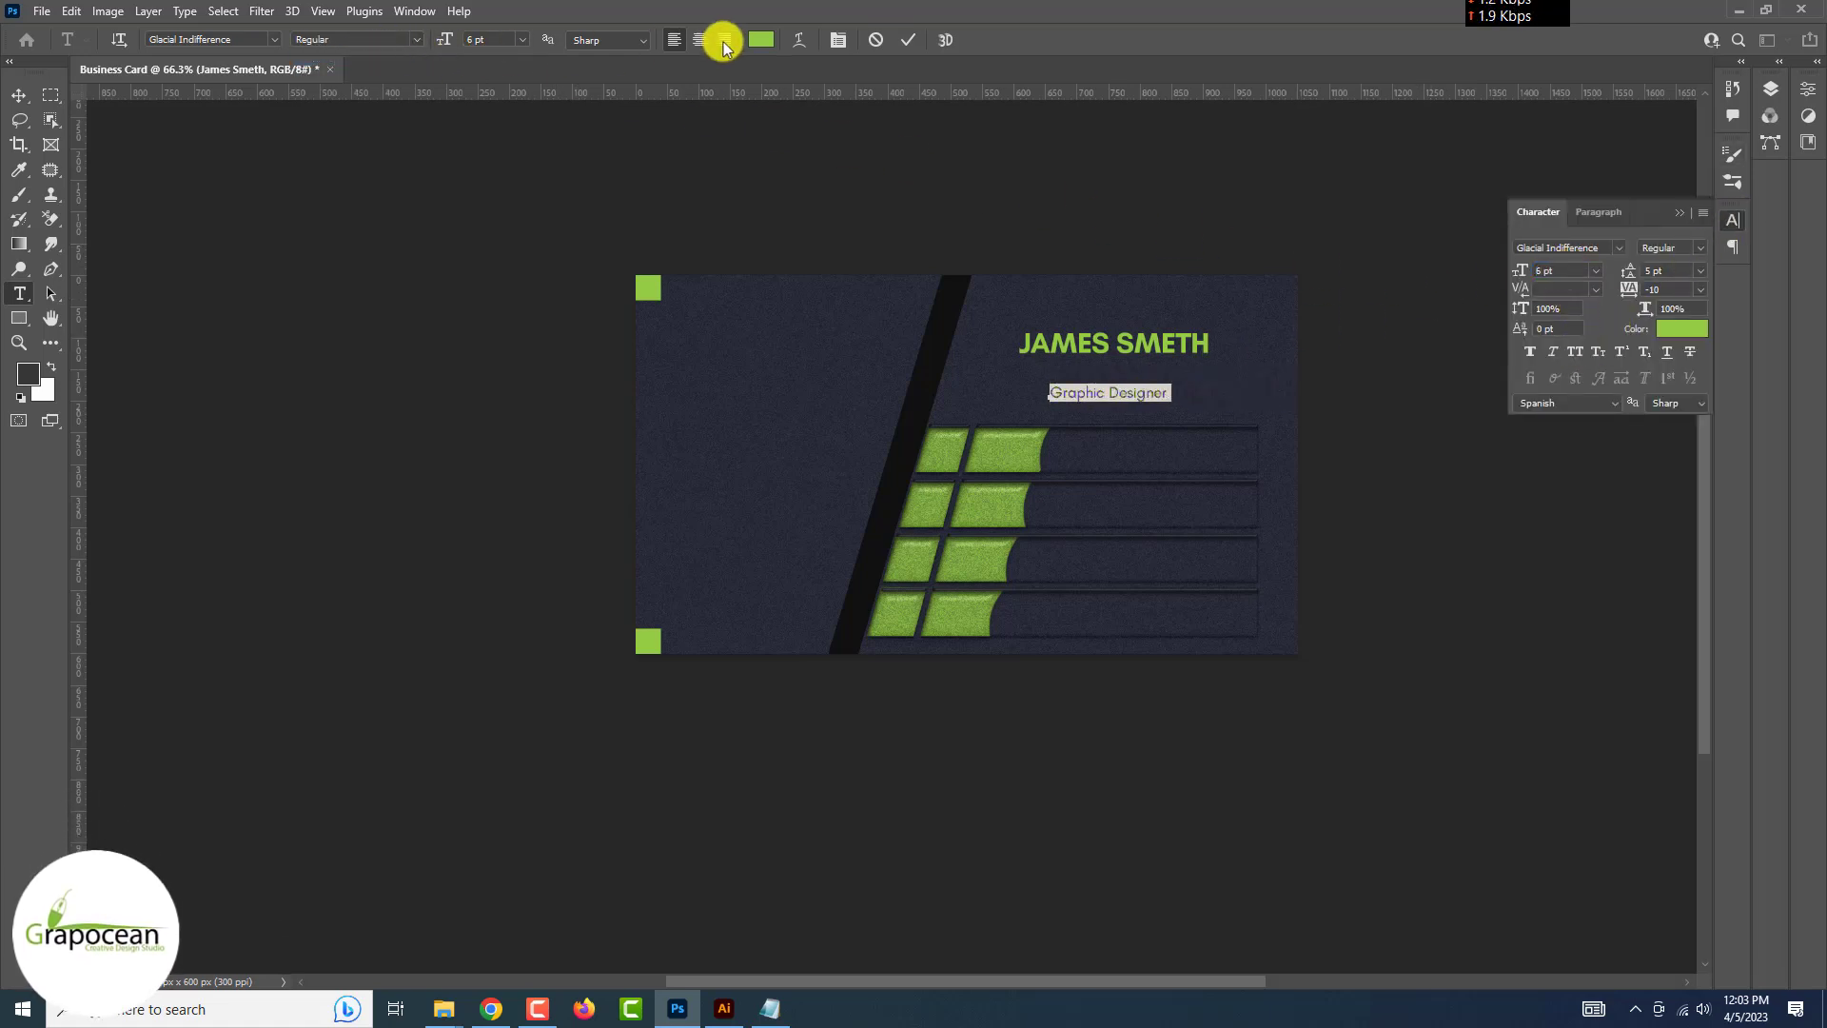
click(761, 39)
drag(1226, 802, 1149, 934)
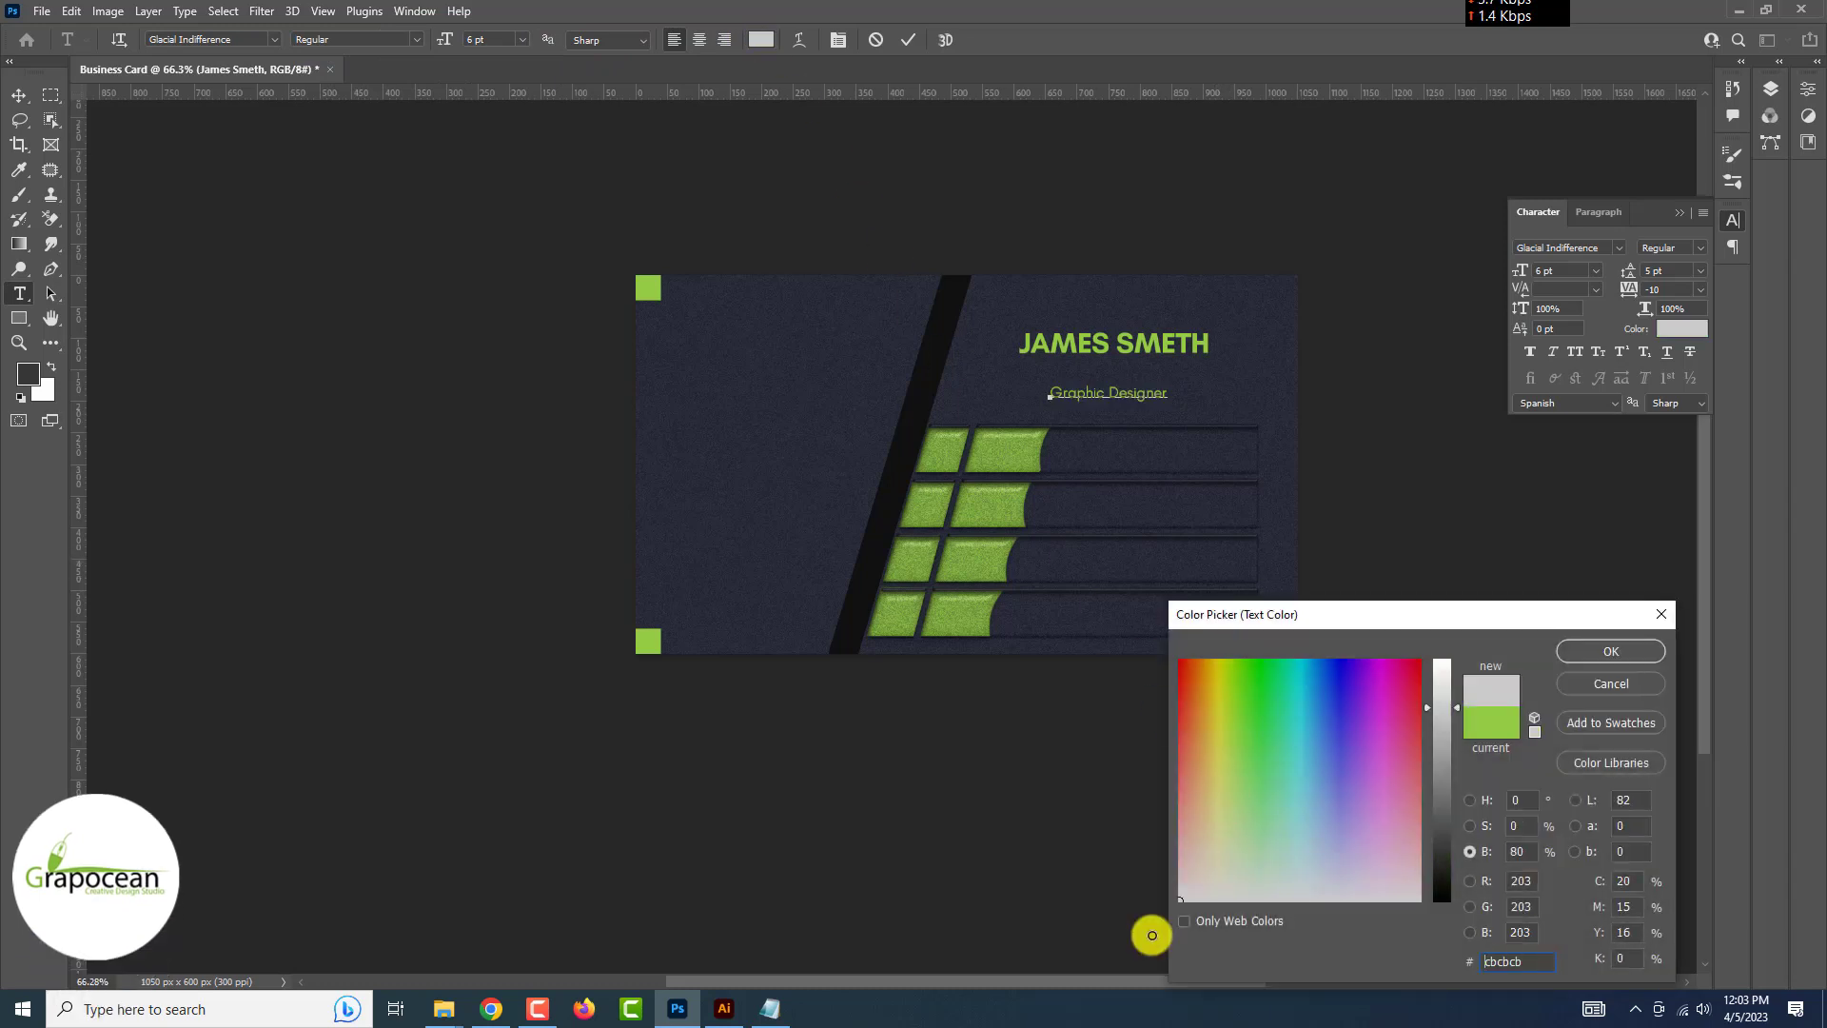
click(1604, 651)
click(19, 95)
scroll(1085, 386, up, 3)
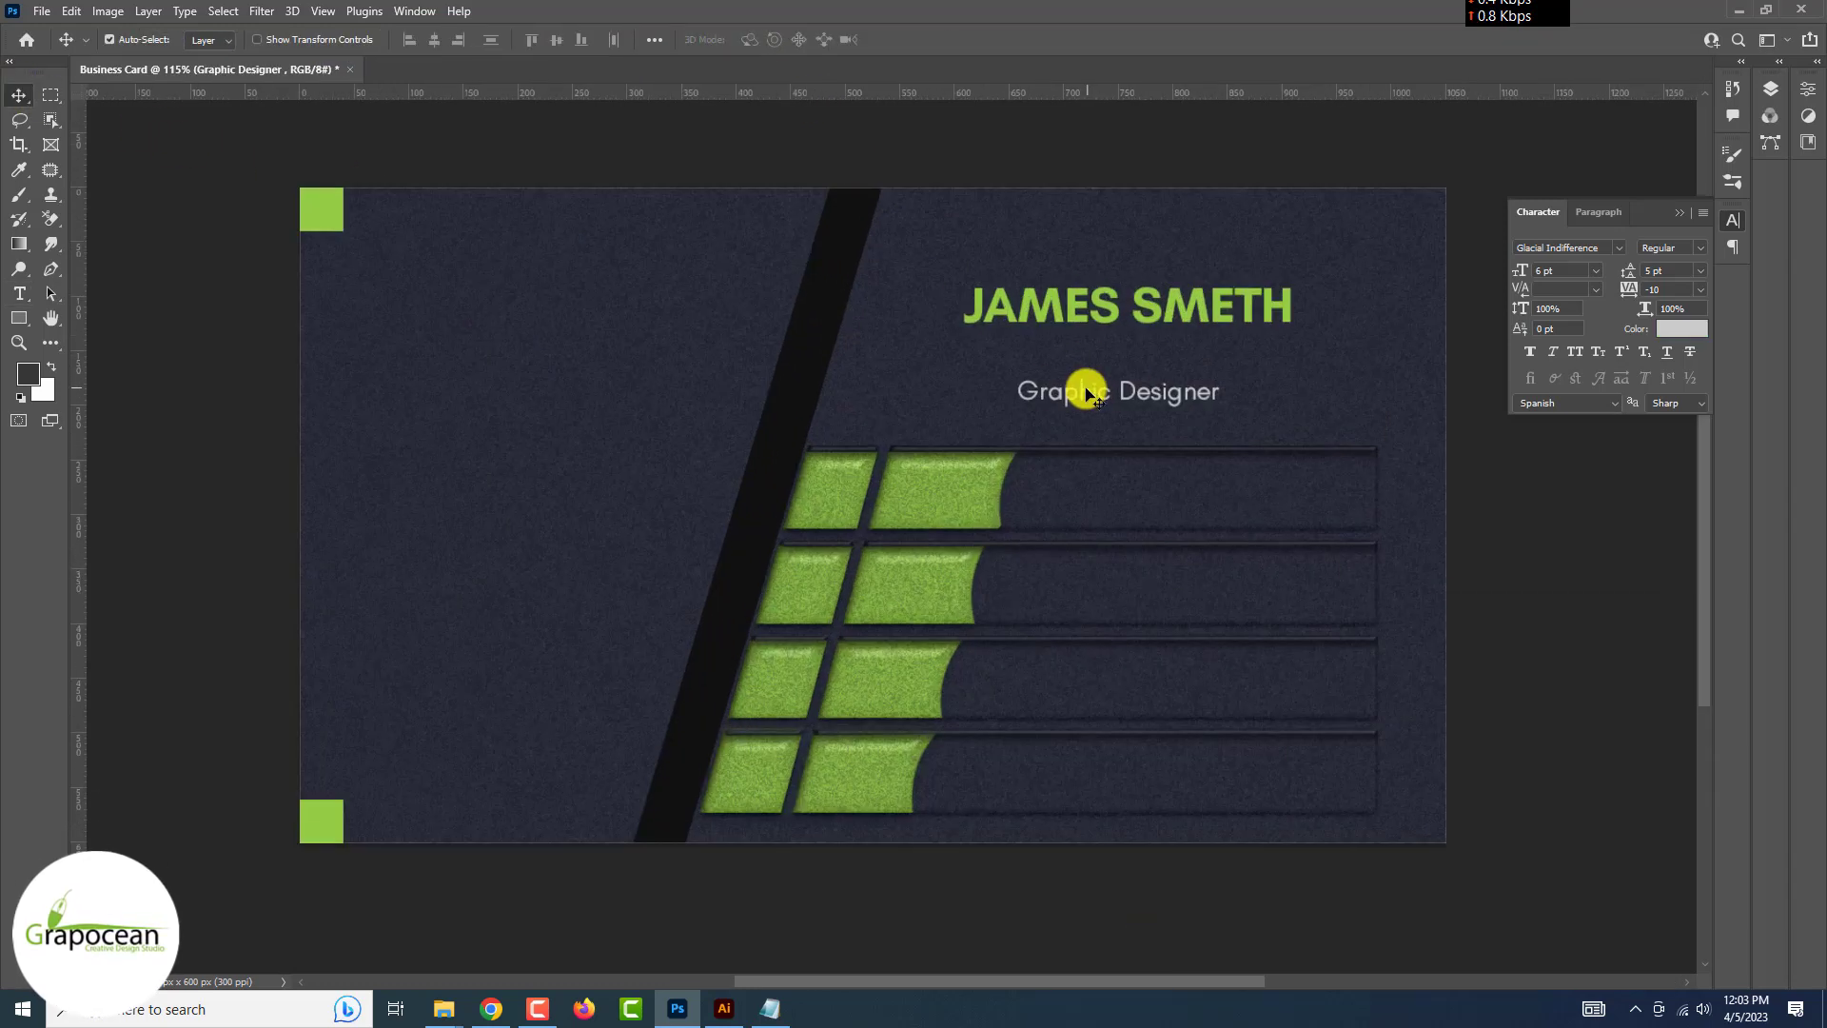
drag(1081, 379, 1031, 347)
scroll(1034, 348, down, 4)
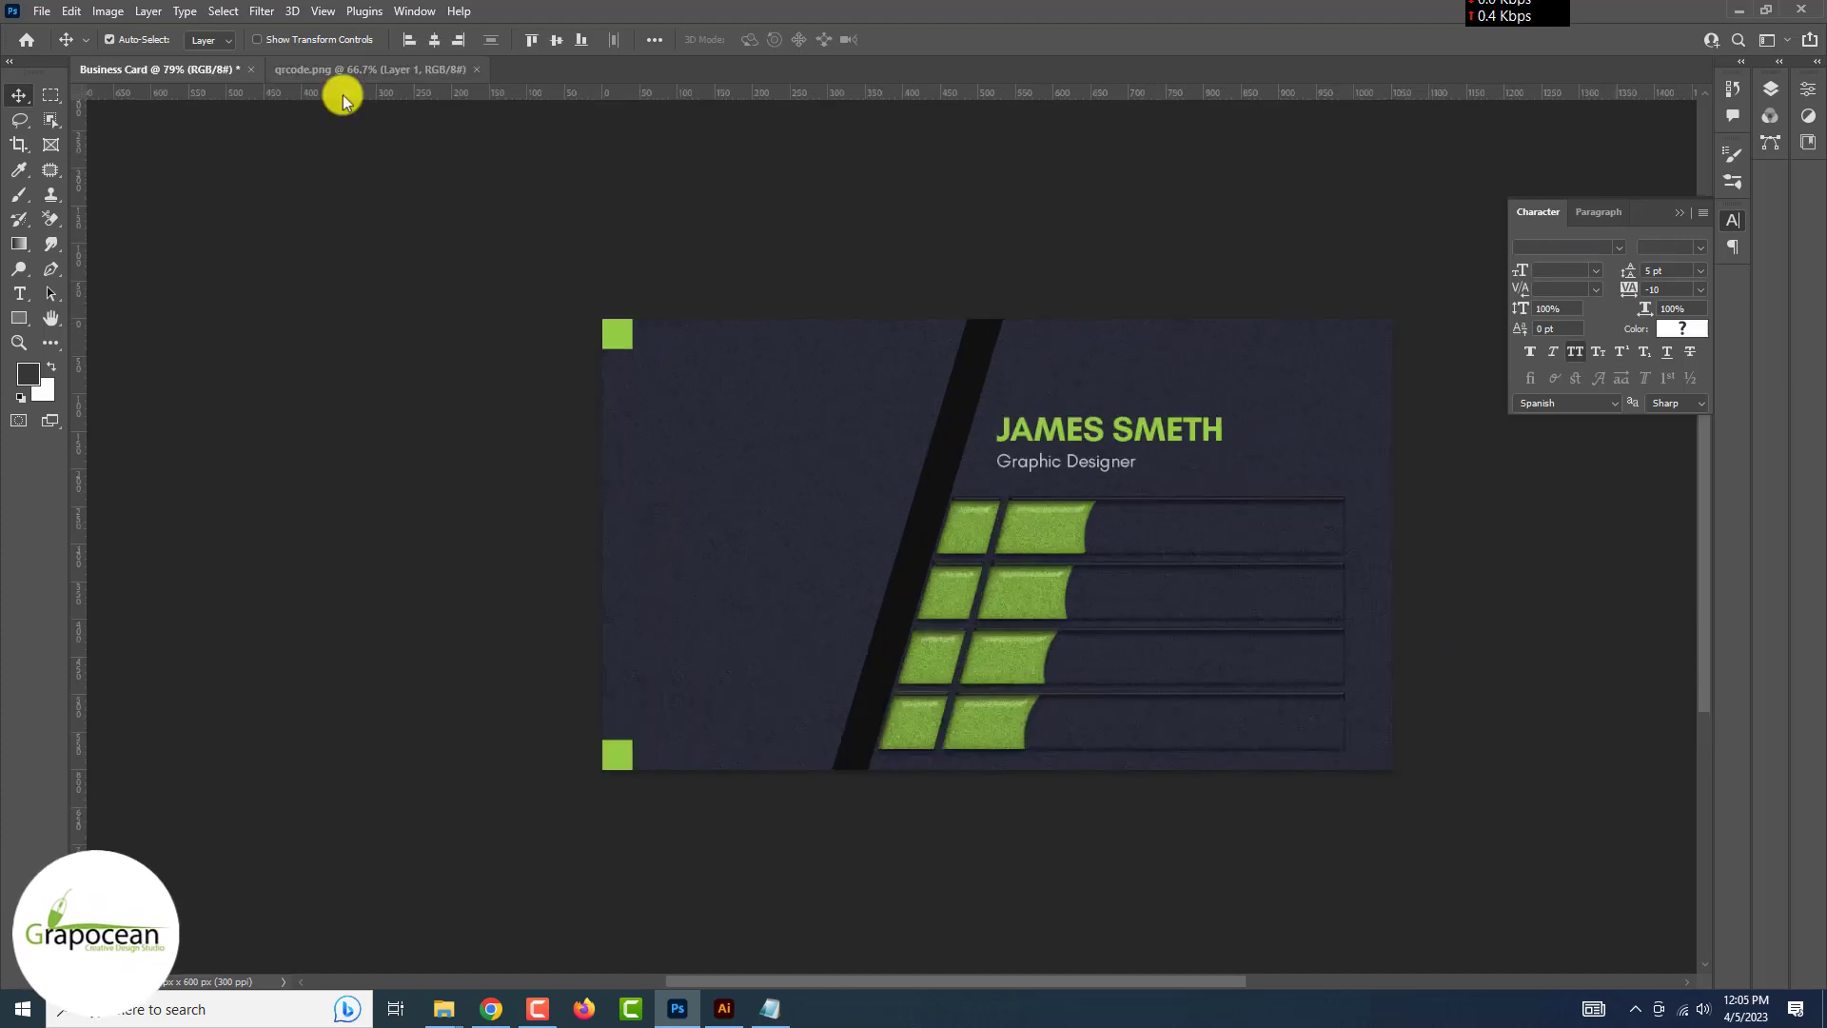
Move the QR code onto the card's left side and shrink it to 410×410 px
click(342, 70)
drag(909, 341, 766, 593)
key(ctrl+t)
drag(1145, 191, 816, 537)
click(940, 41)
scroll(929, 53, up, 5)
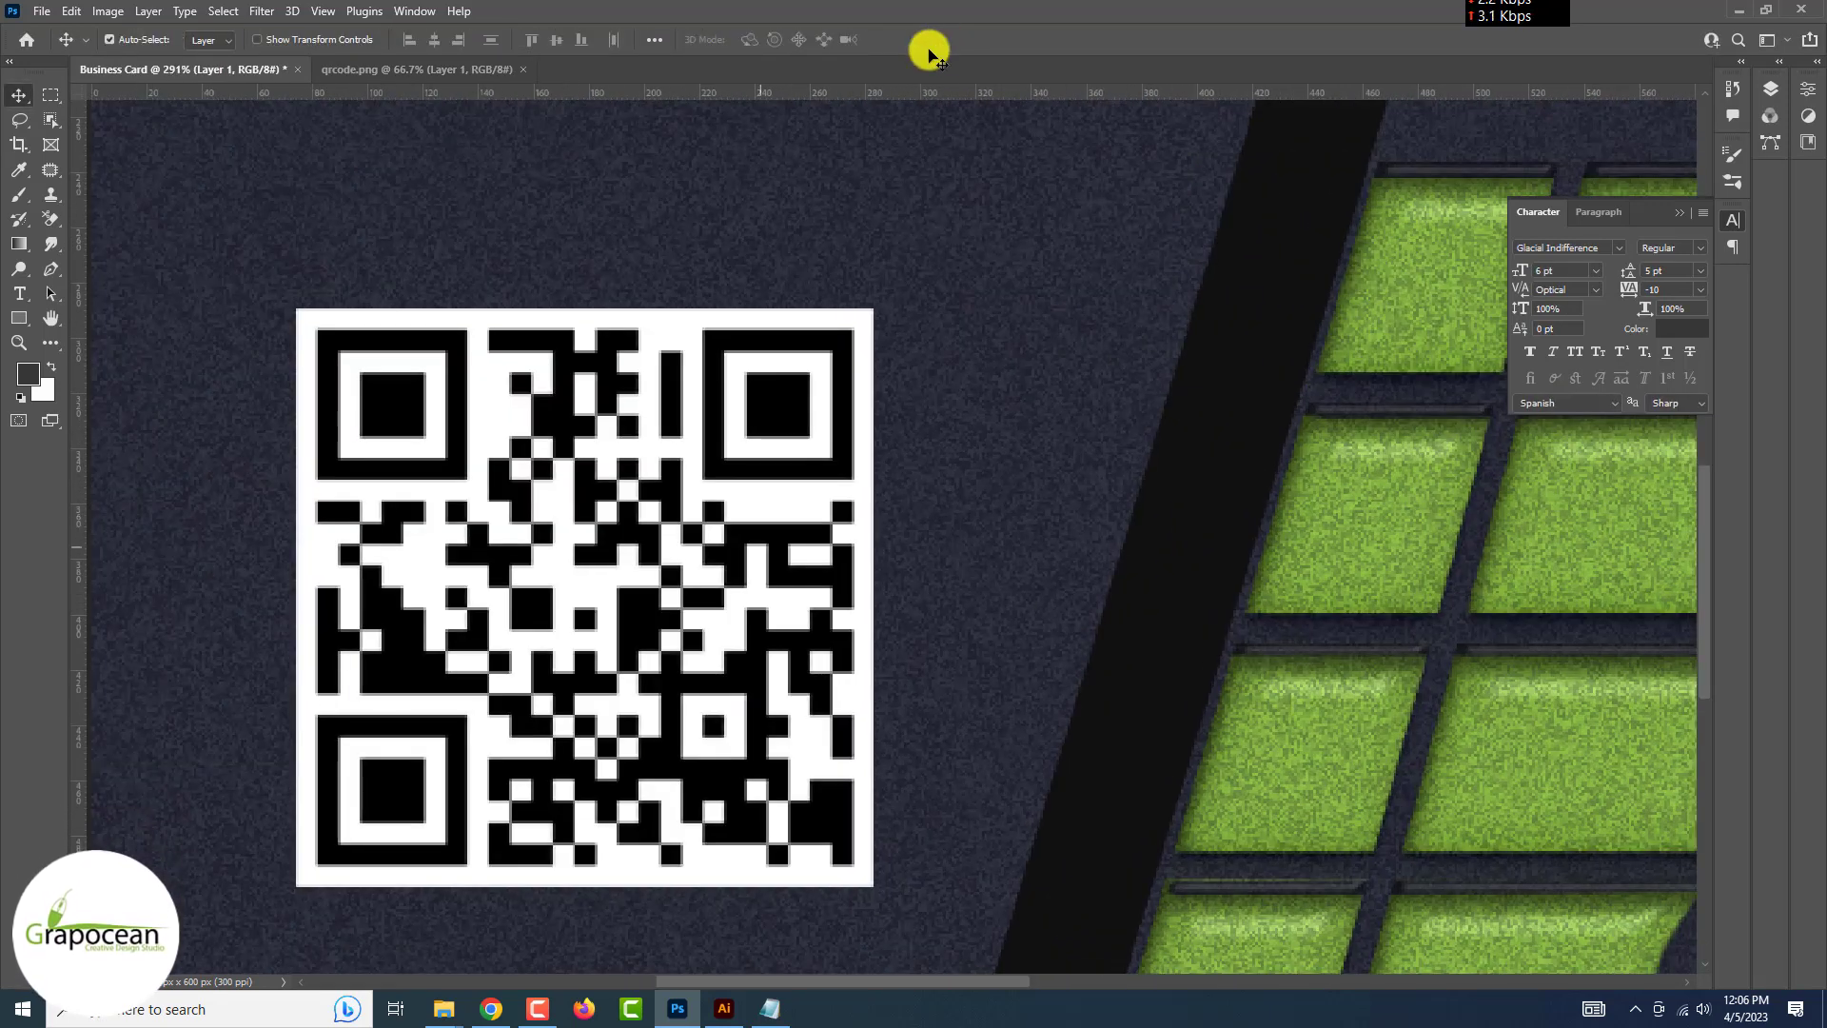
Select the QR code's black modules with Color Range, fuzziness 200
click(222, 13)
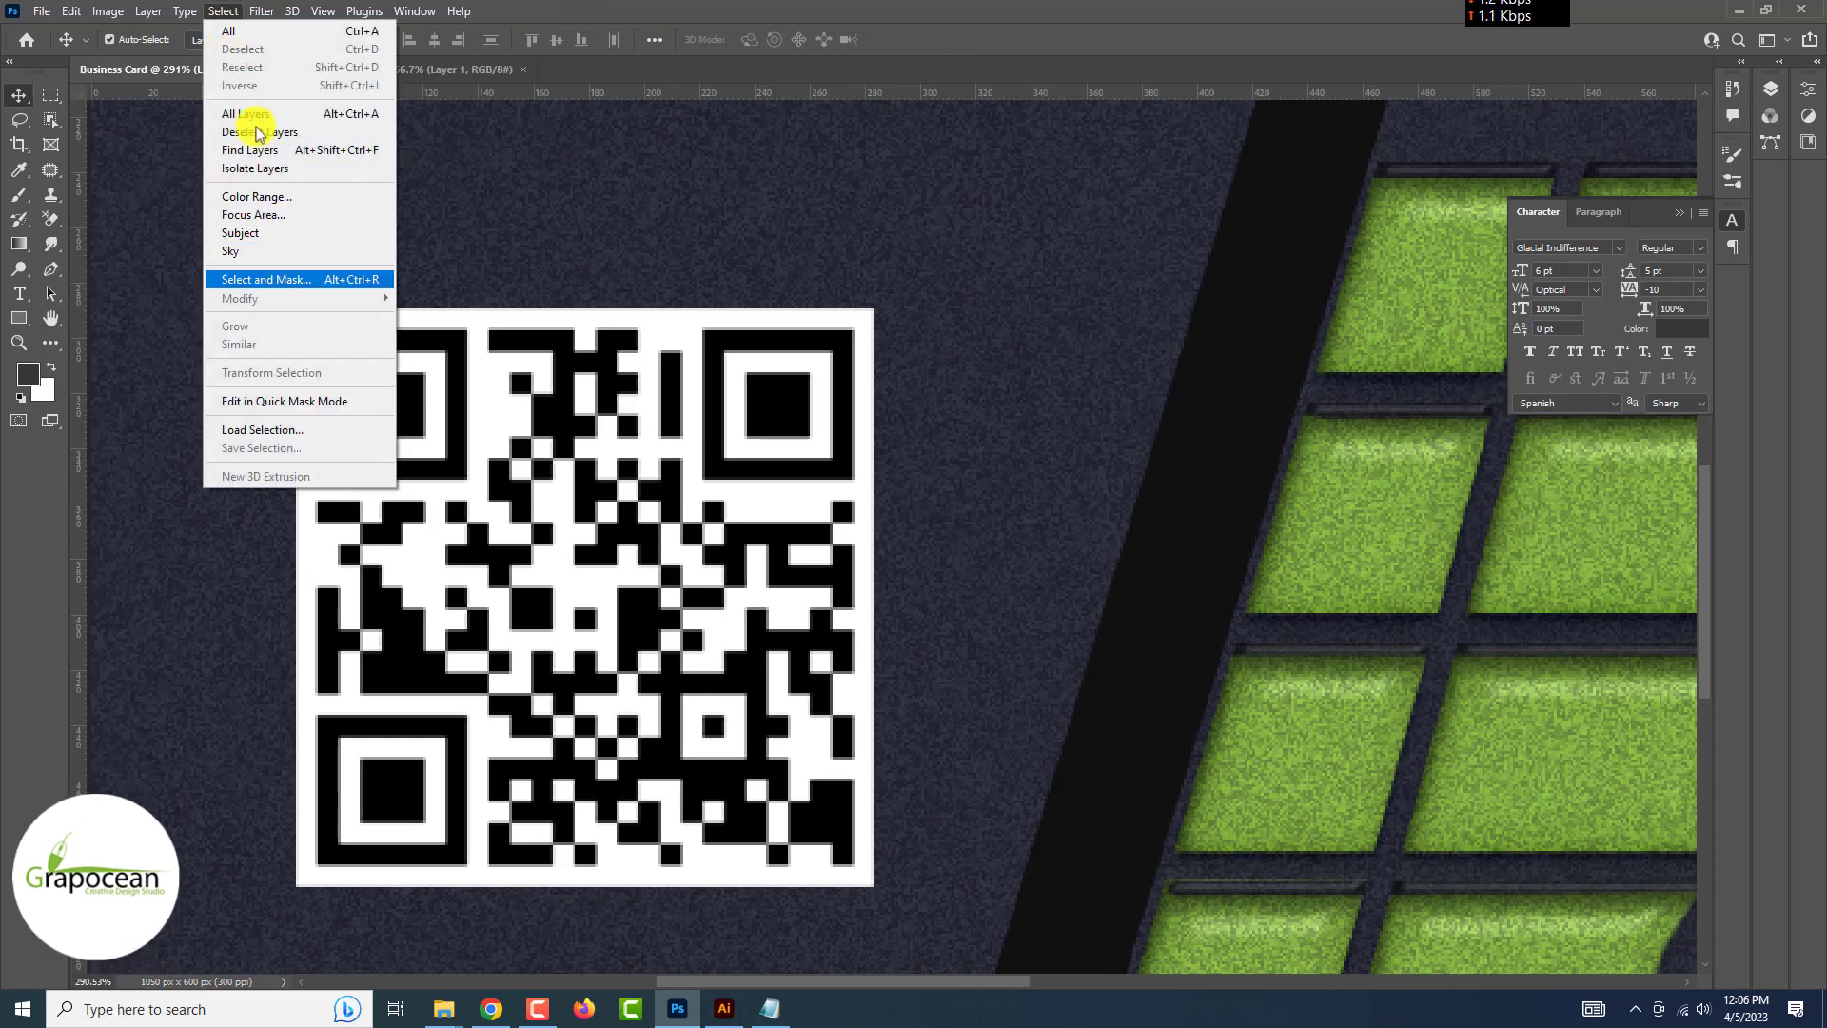
click(273, 192)
click(1352, 361)
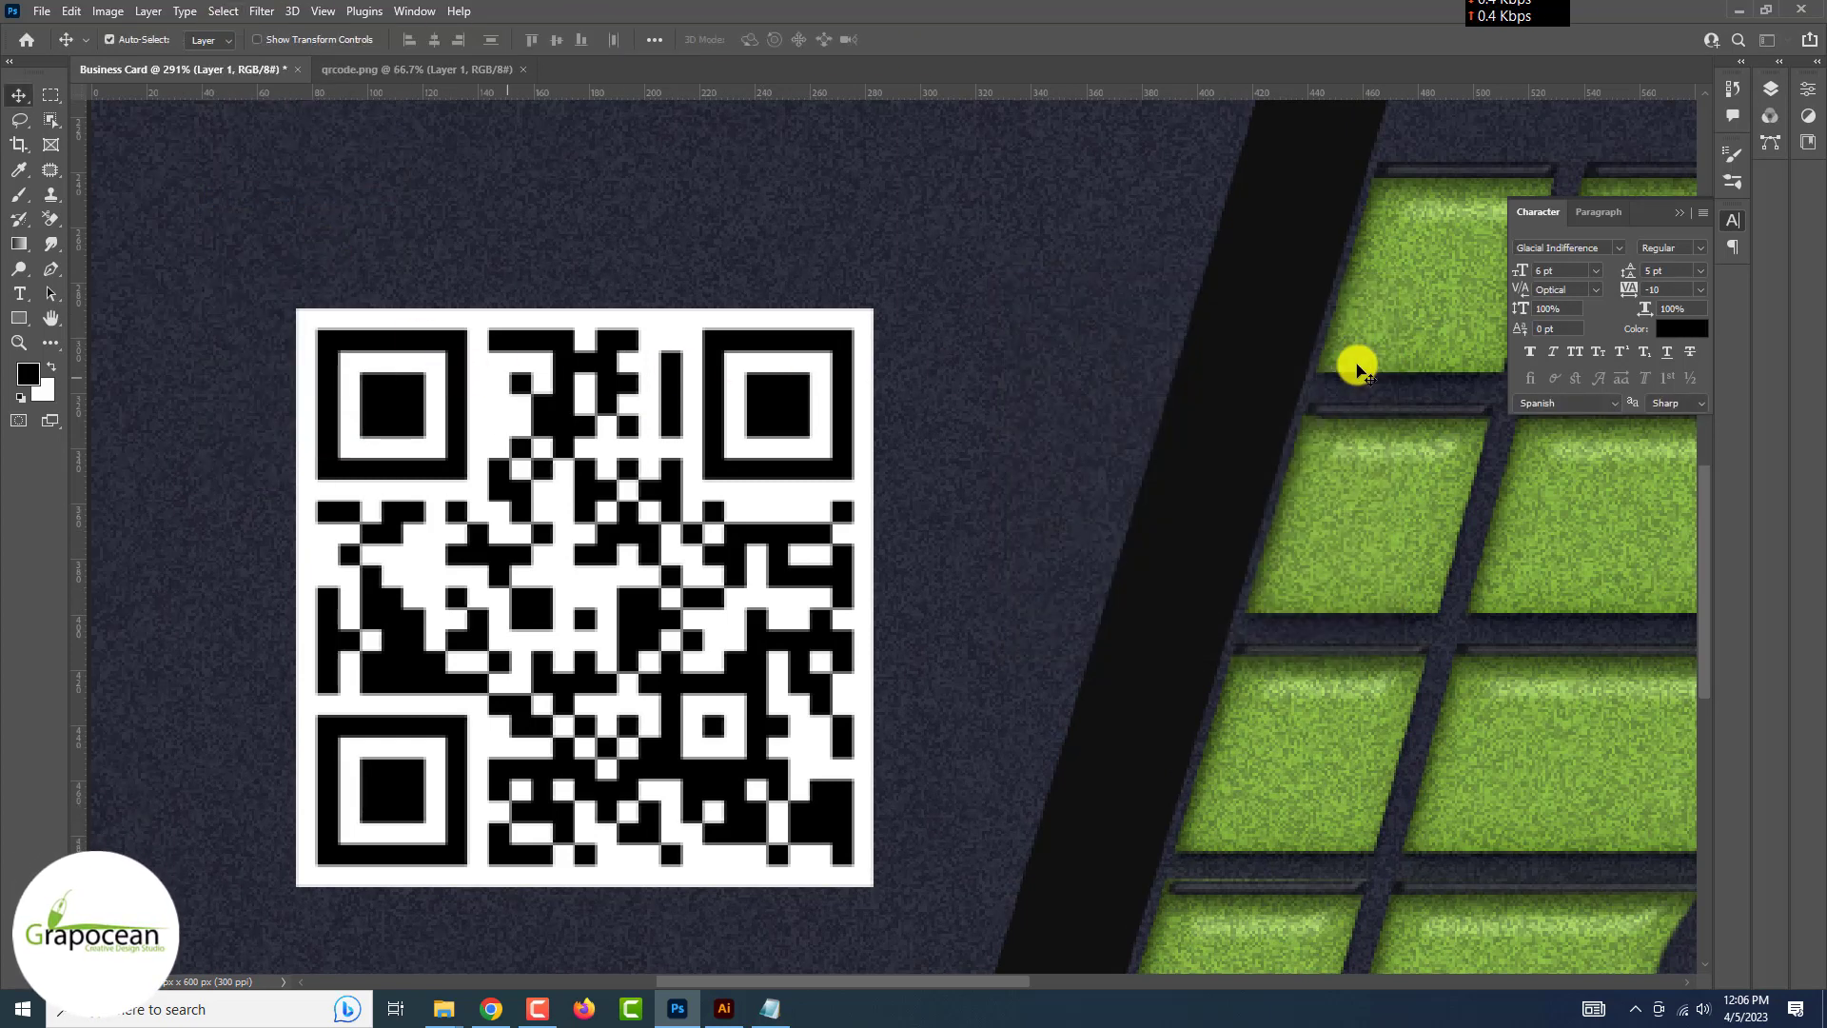
click(280, 196)
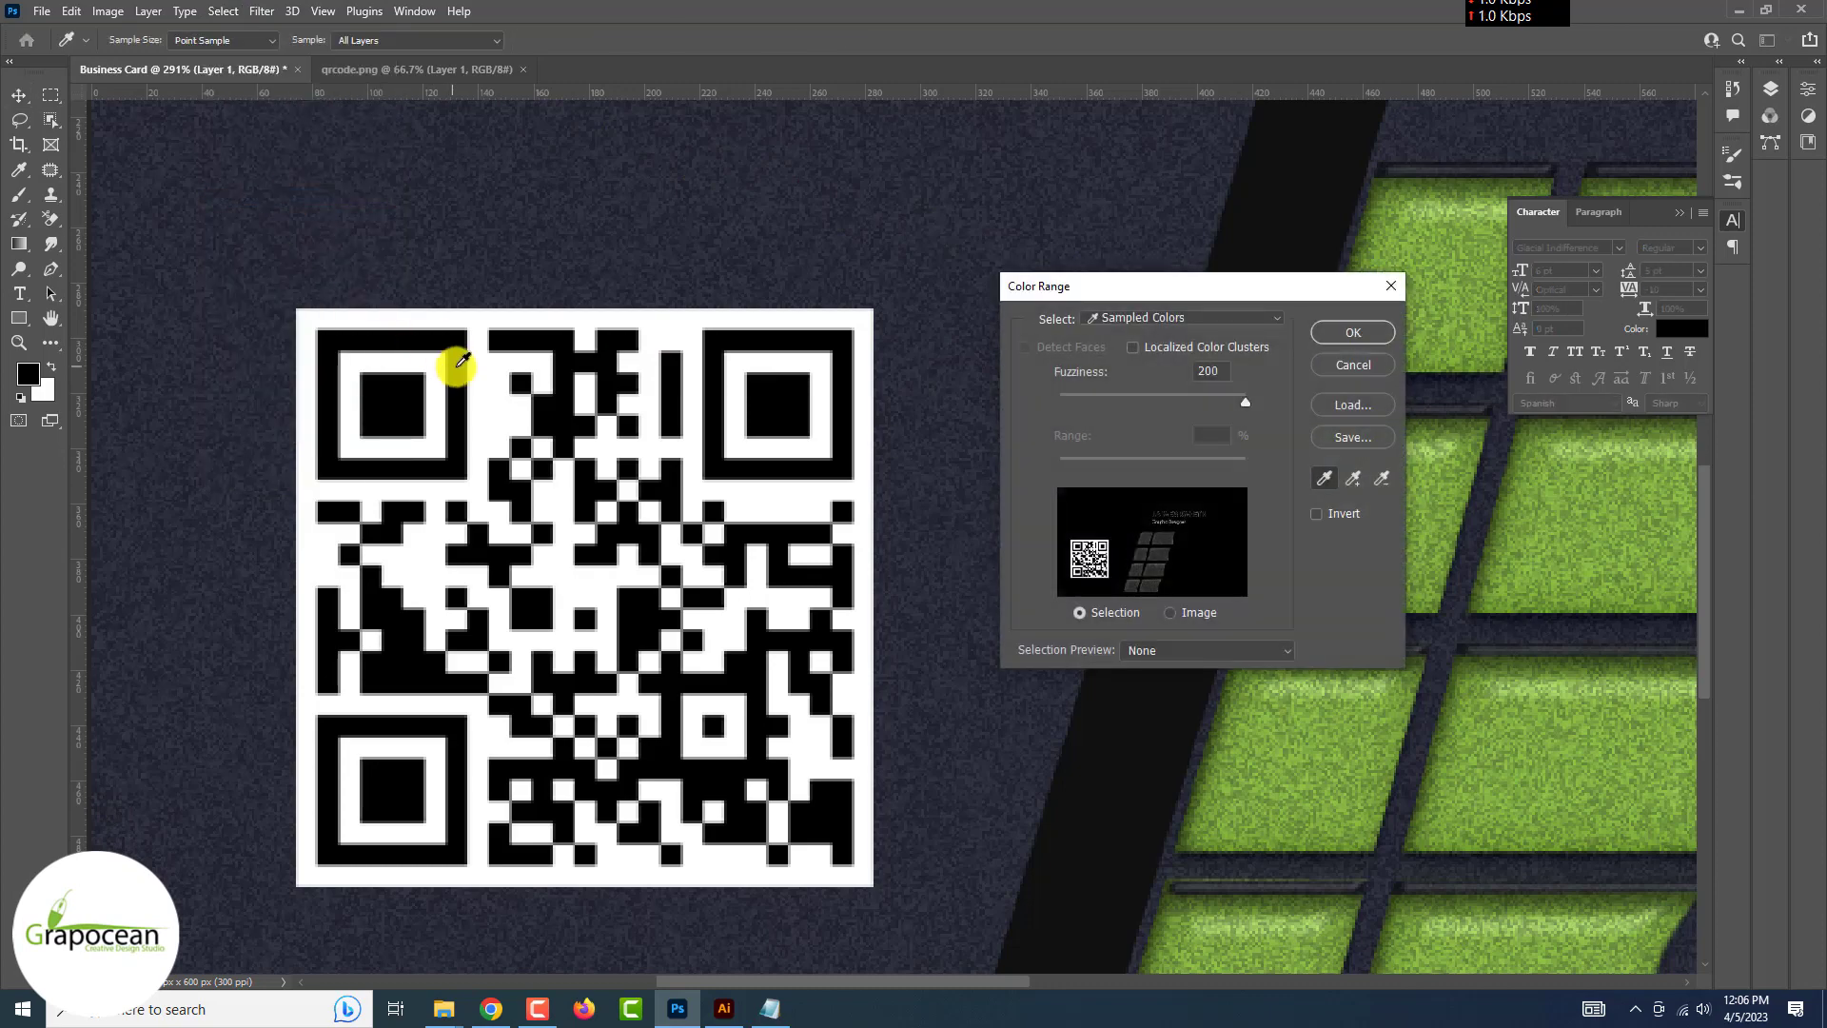
click(448, 358)
click(1350, 334)
key(ctrl+0)
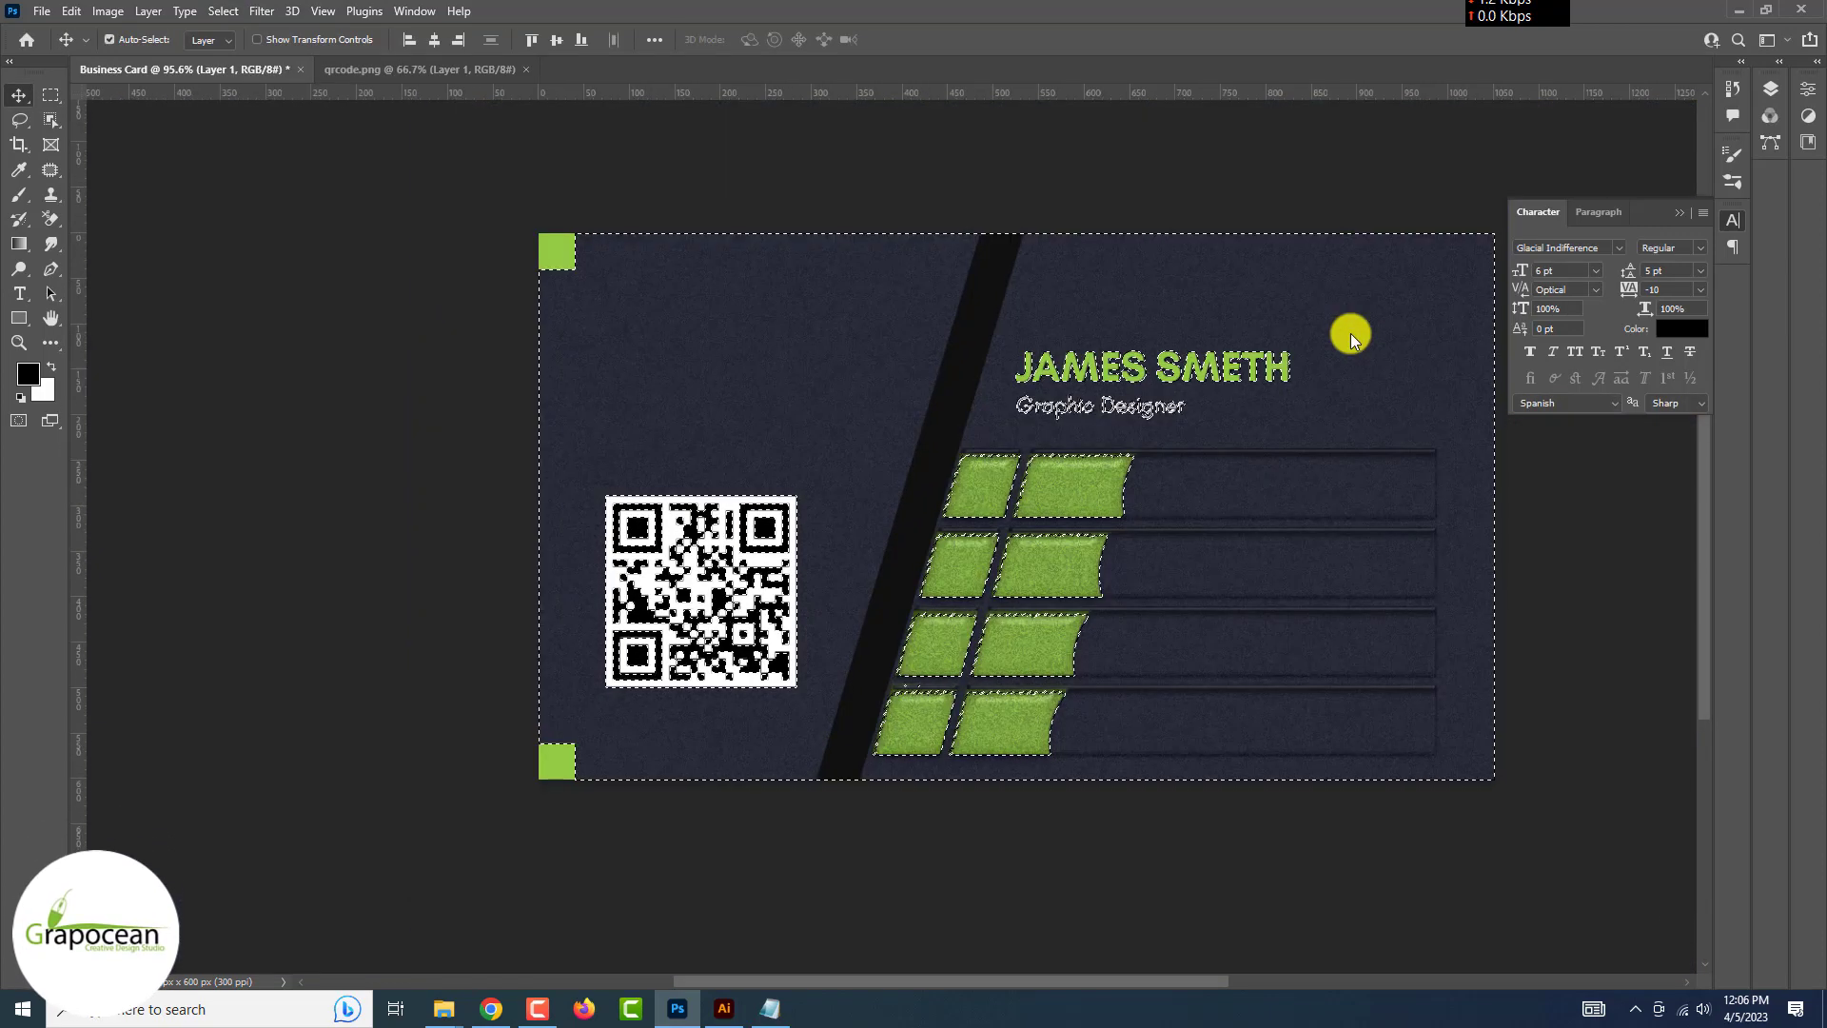
Mask out the QR code's white background and give the copied QR layer a Color Overlay
click(1771, 88)
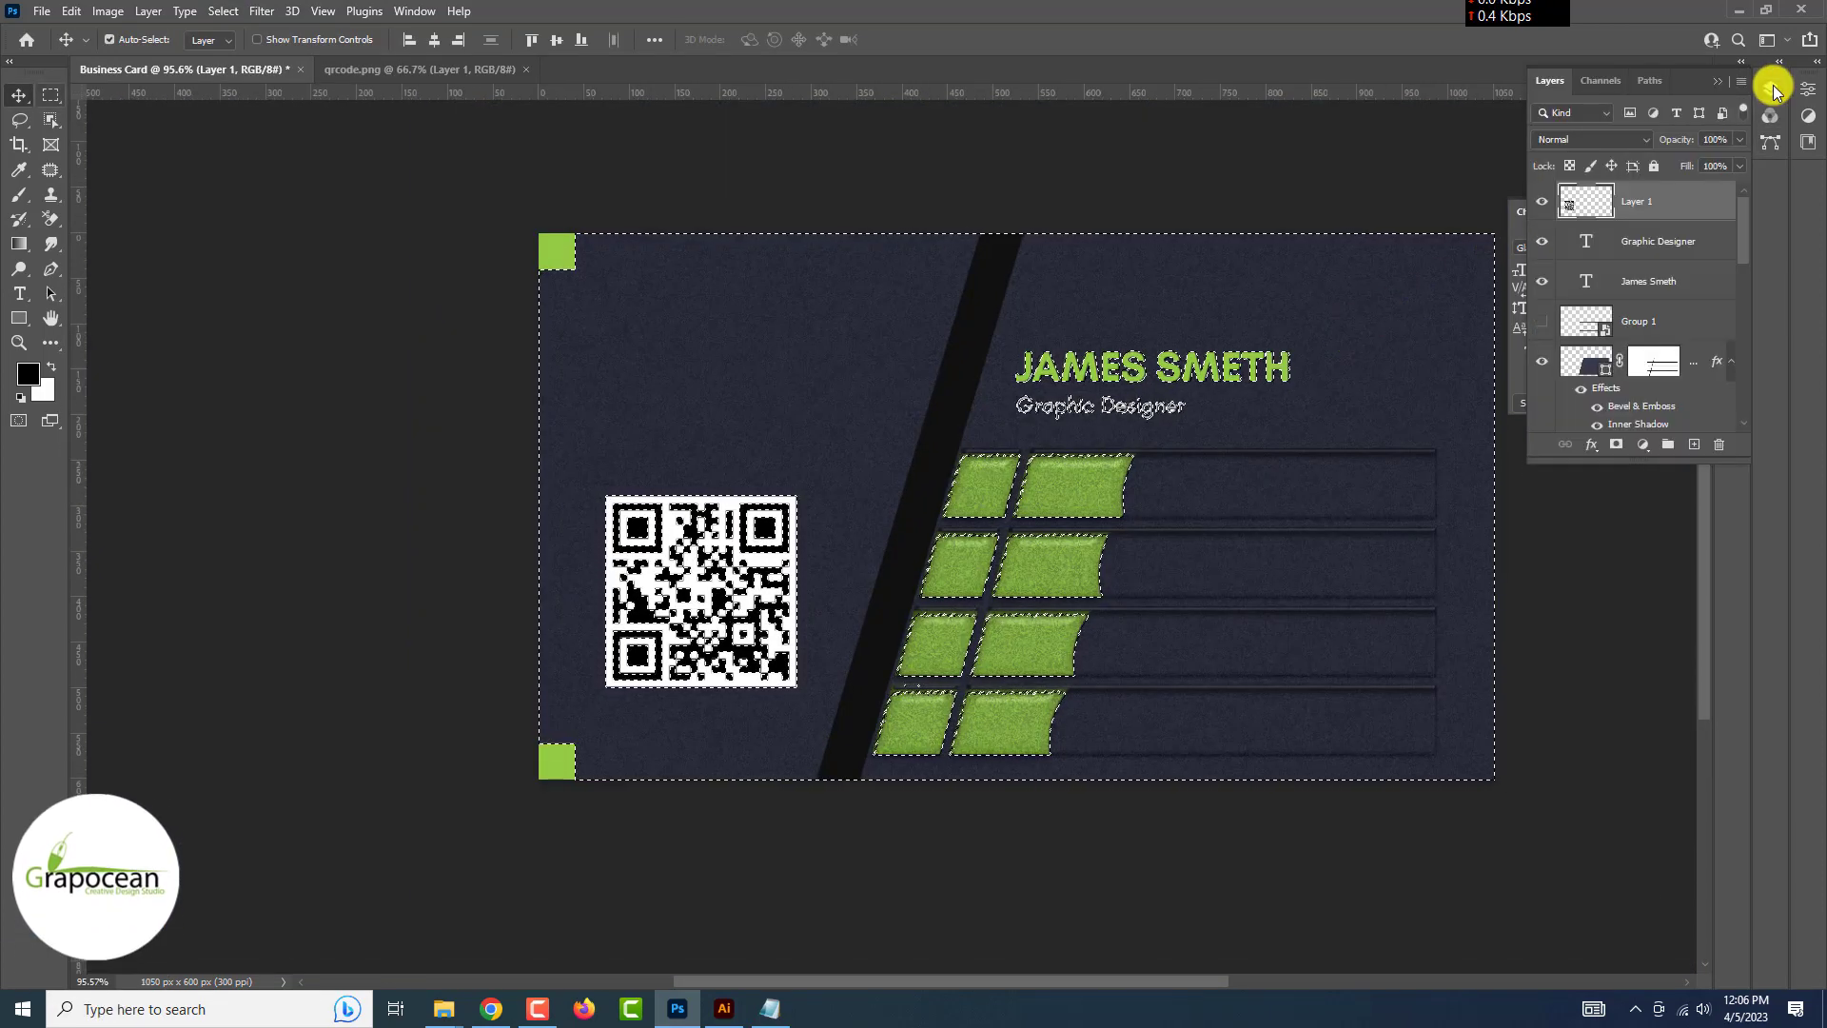
click(1617, 444)
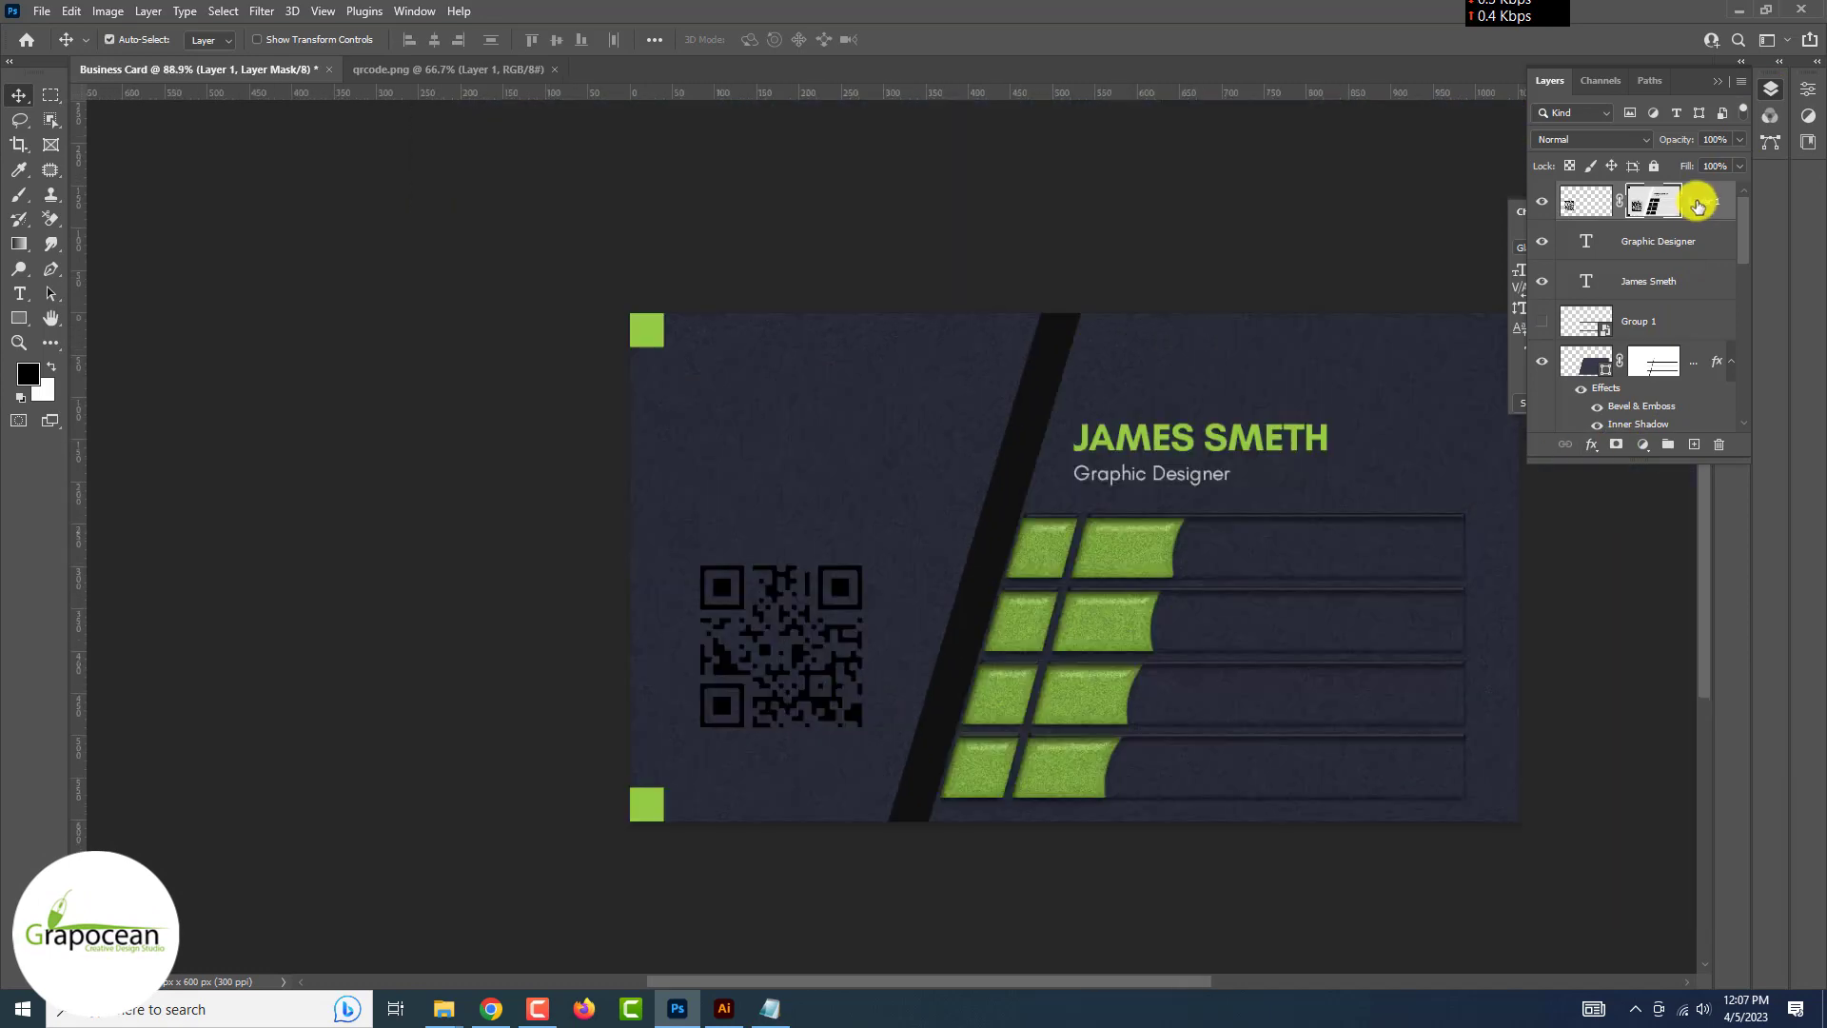
right_click(1668, 200)
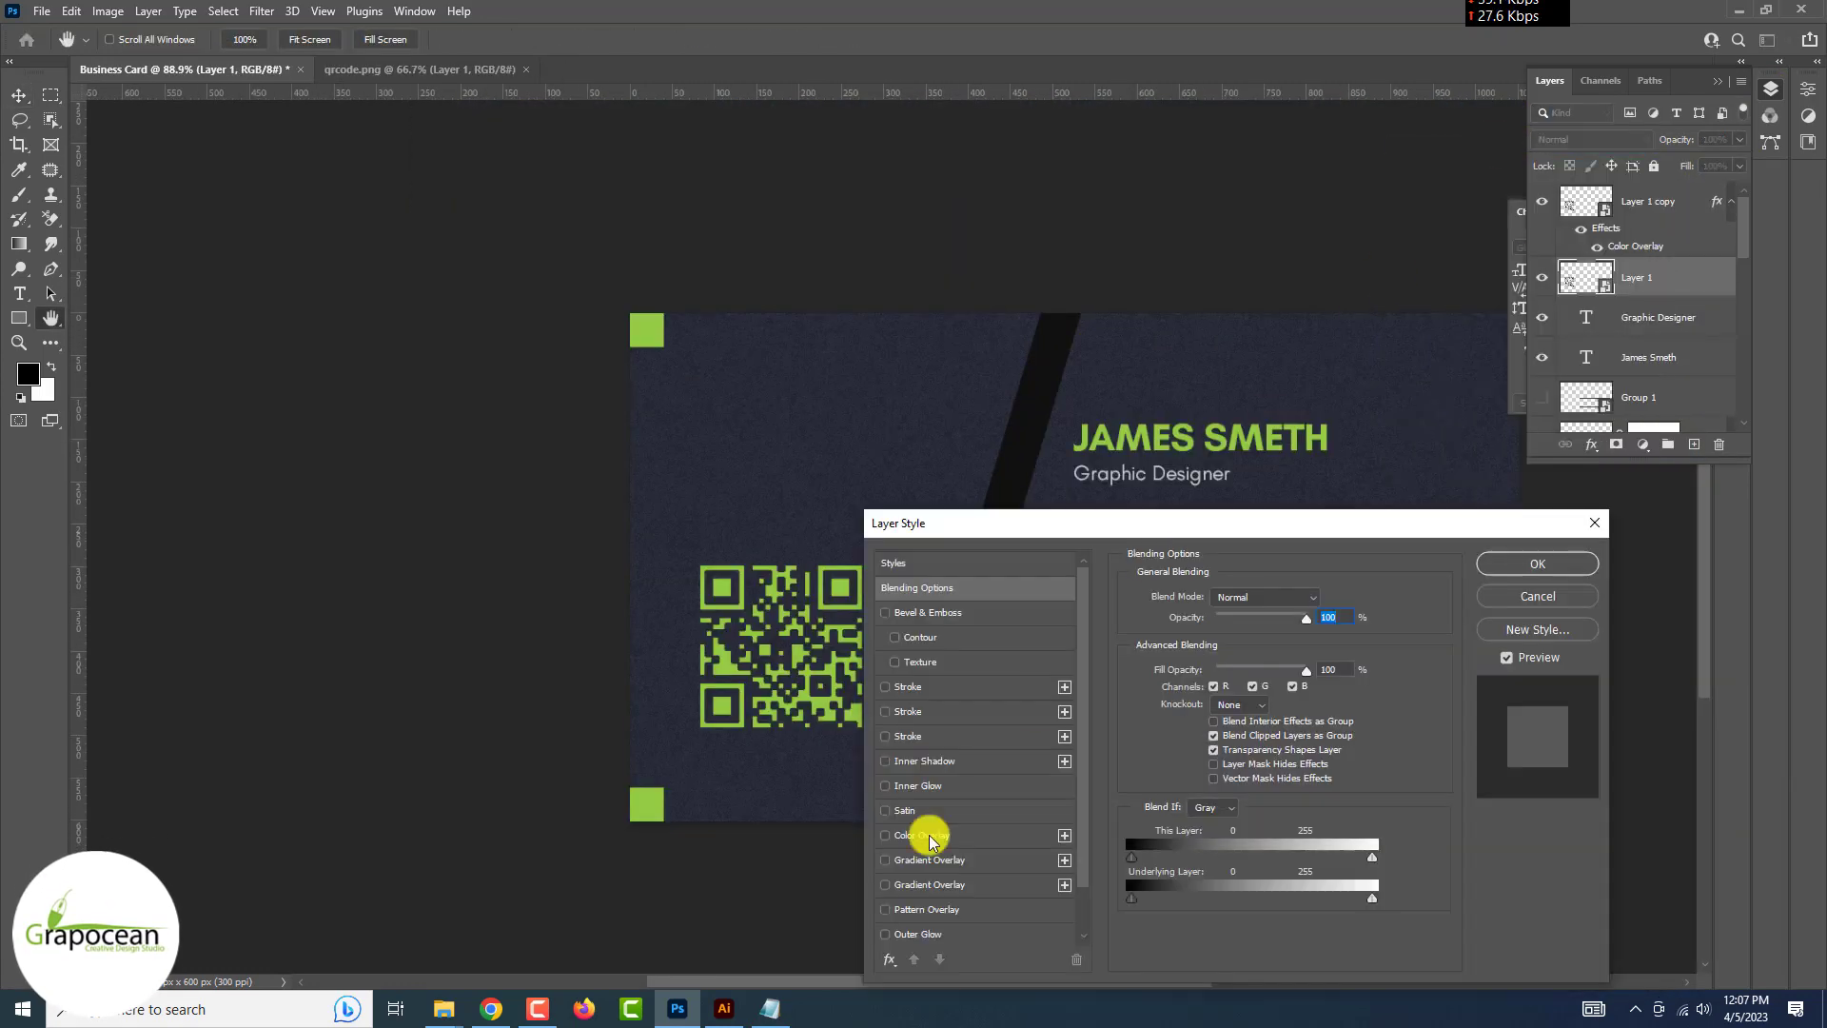
click(1320, 595)
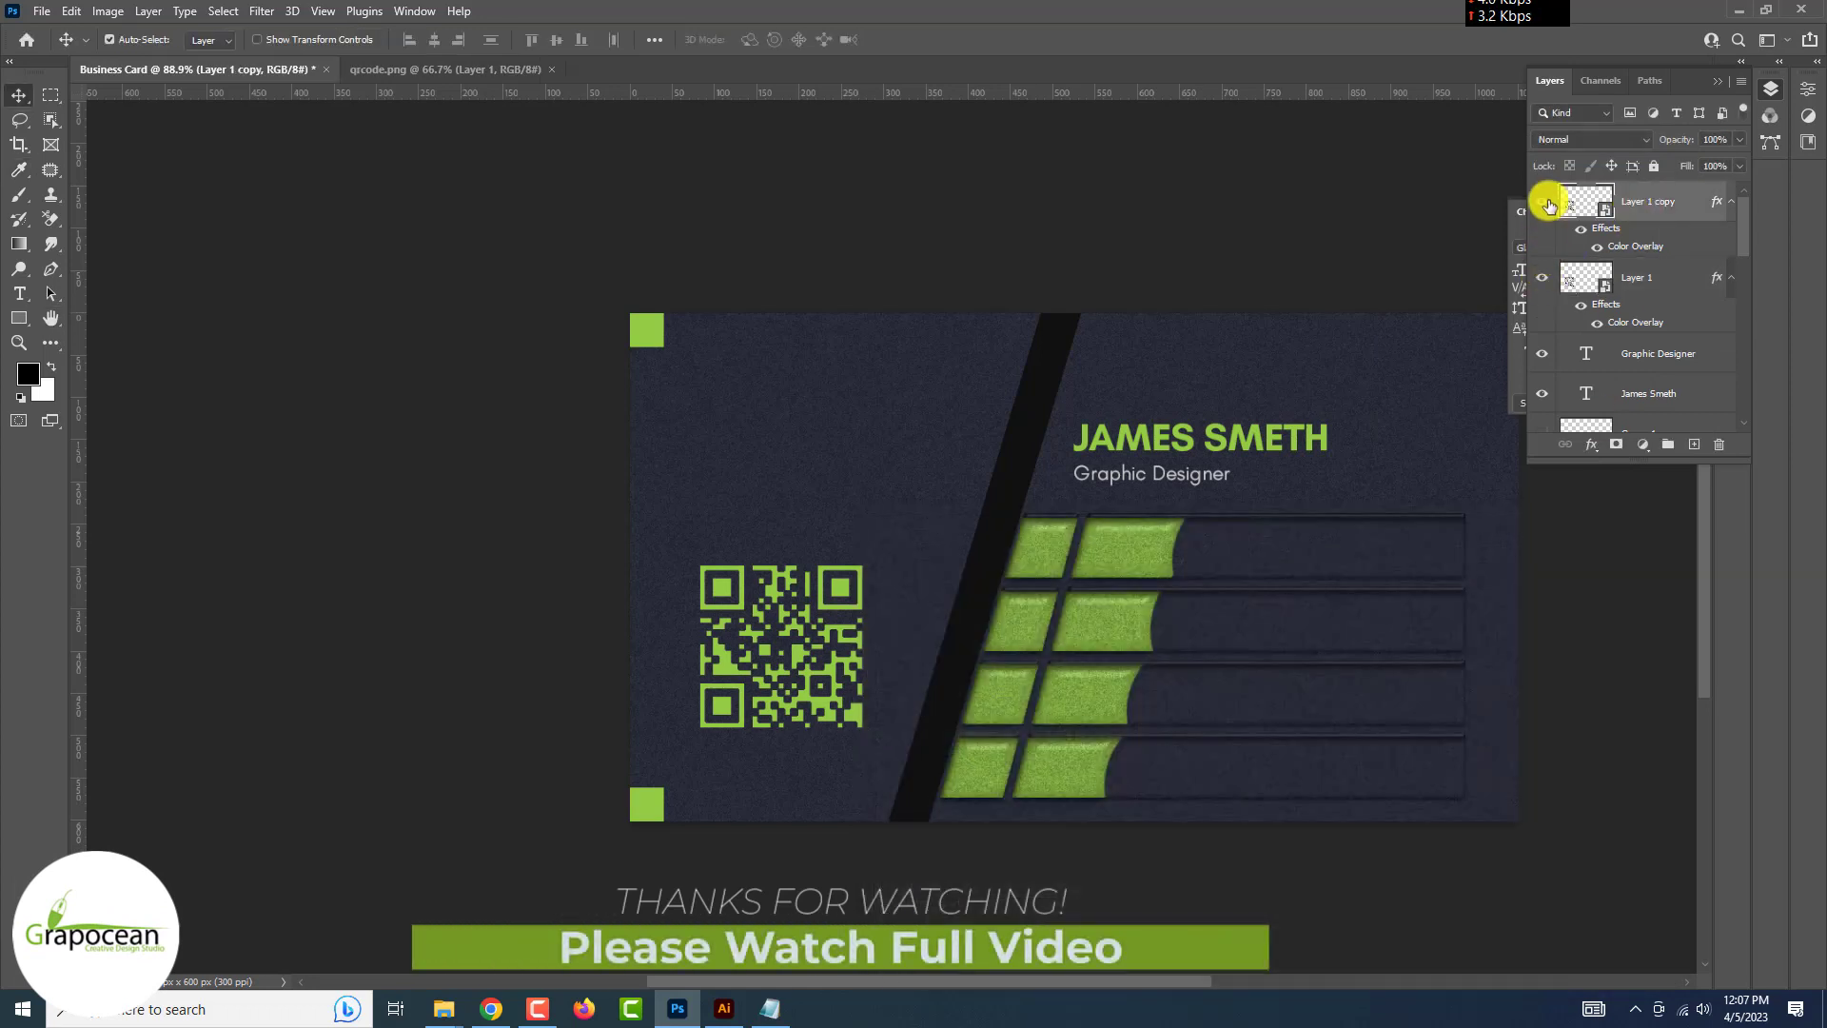
click(1543, 200)
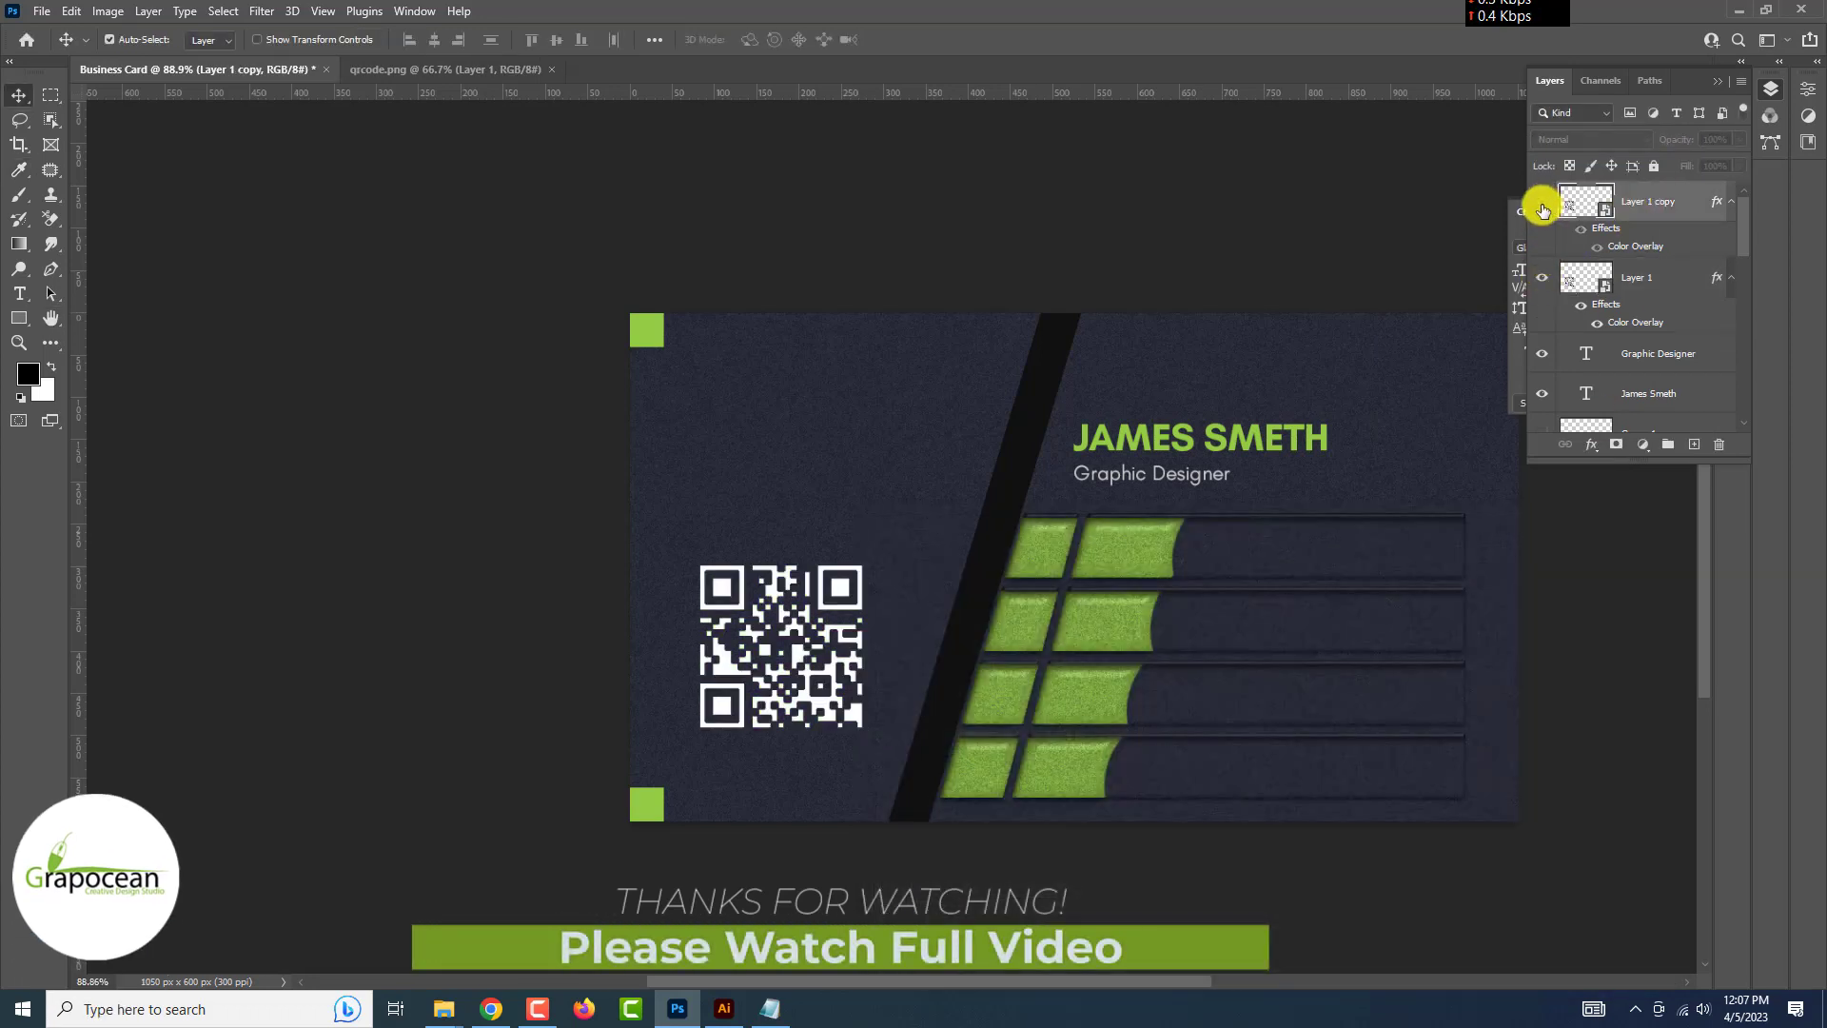
click(1542, 201)
Put the green QR layer on top, invert its mask, and paint white to reveal green corner squares
drag(1643, 277, 1639, 195)
click(1542, 201)
click(1542, 200)
click(1616, 445)
key(ctrl+i)
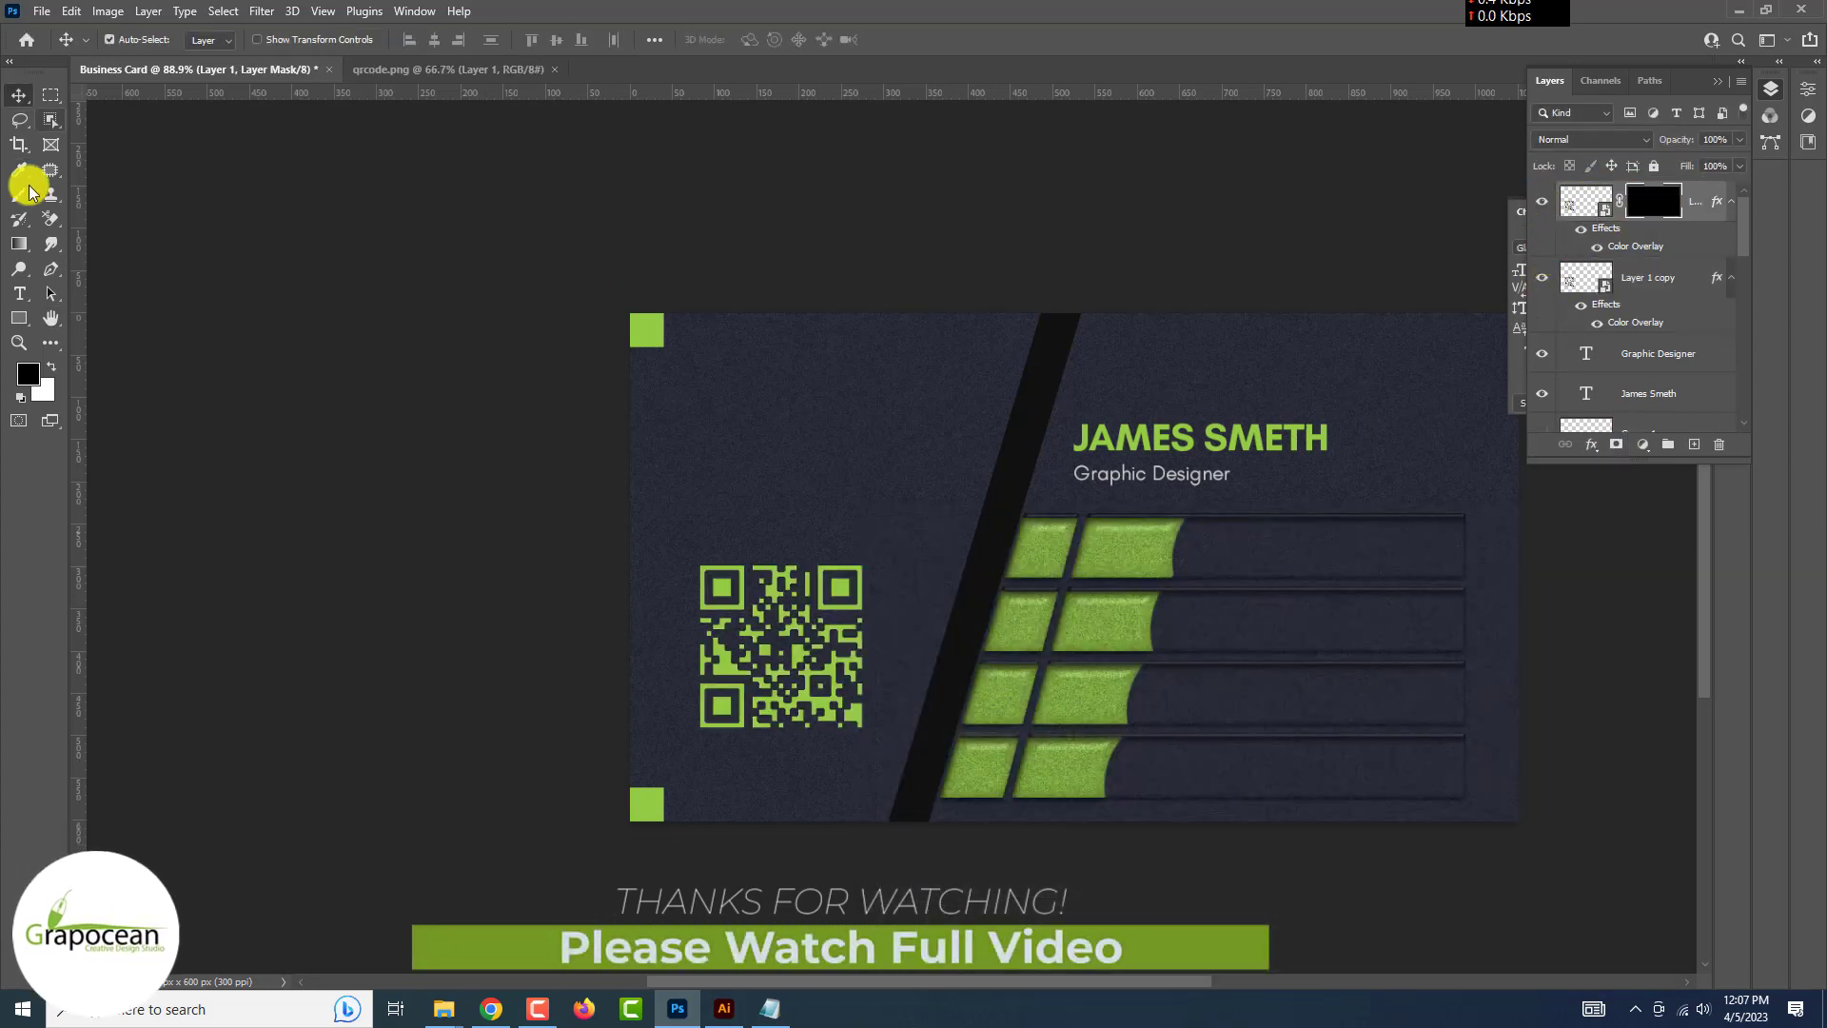
click(21, 192)
key(x)
click(869, 694)
click(844, 681)
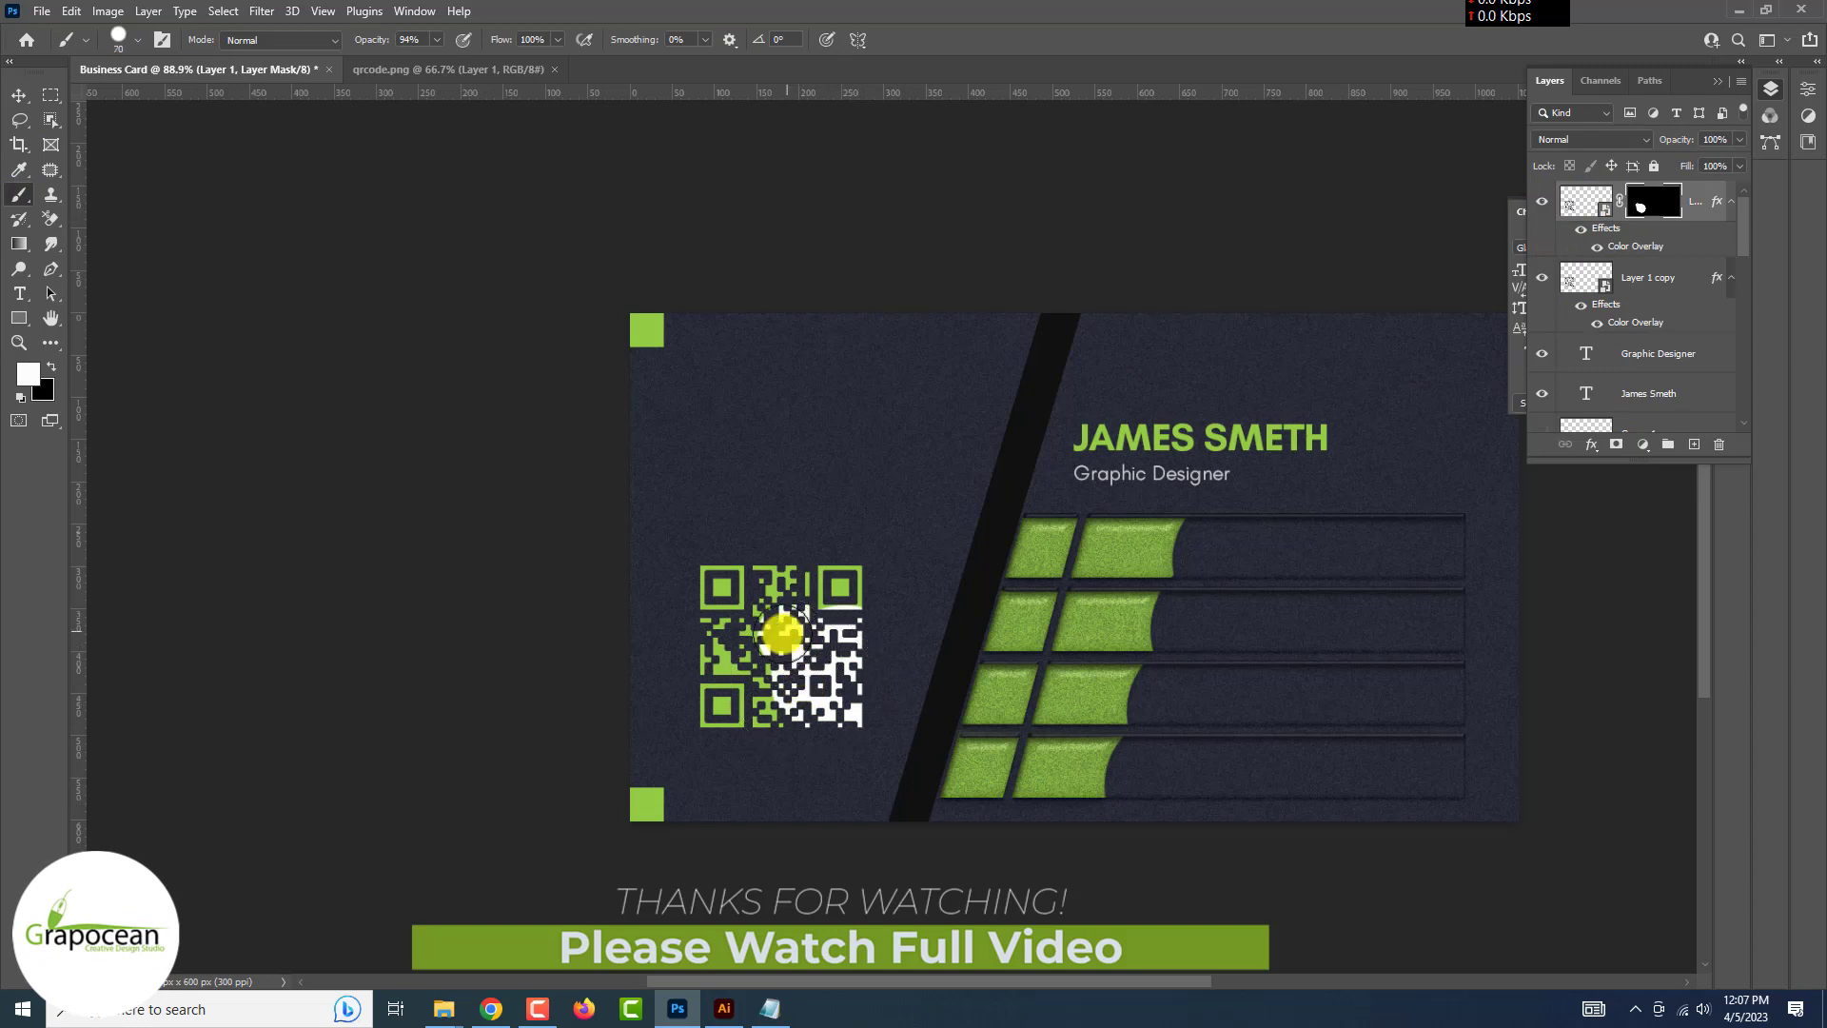
drag(719, 635, 726, 653)
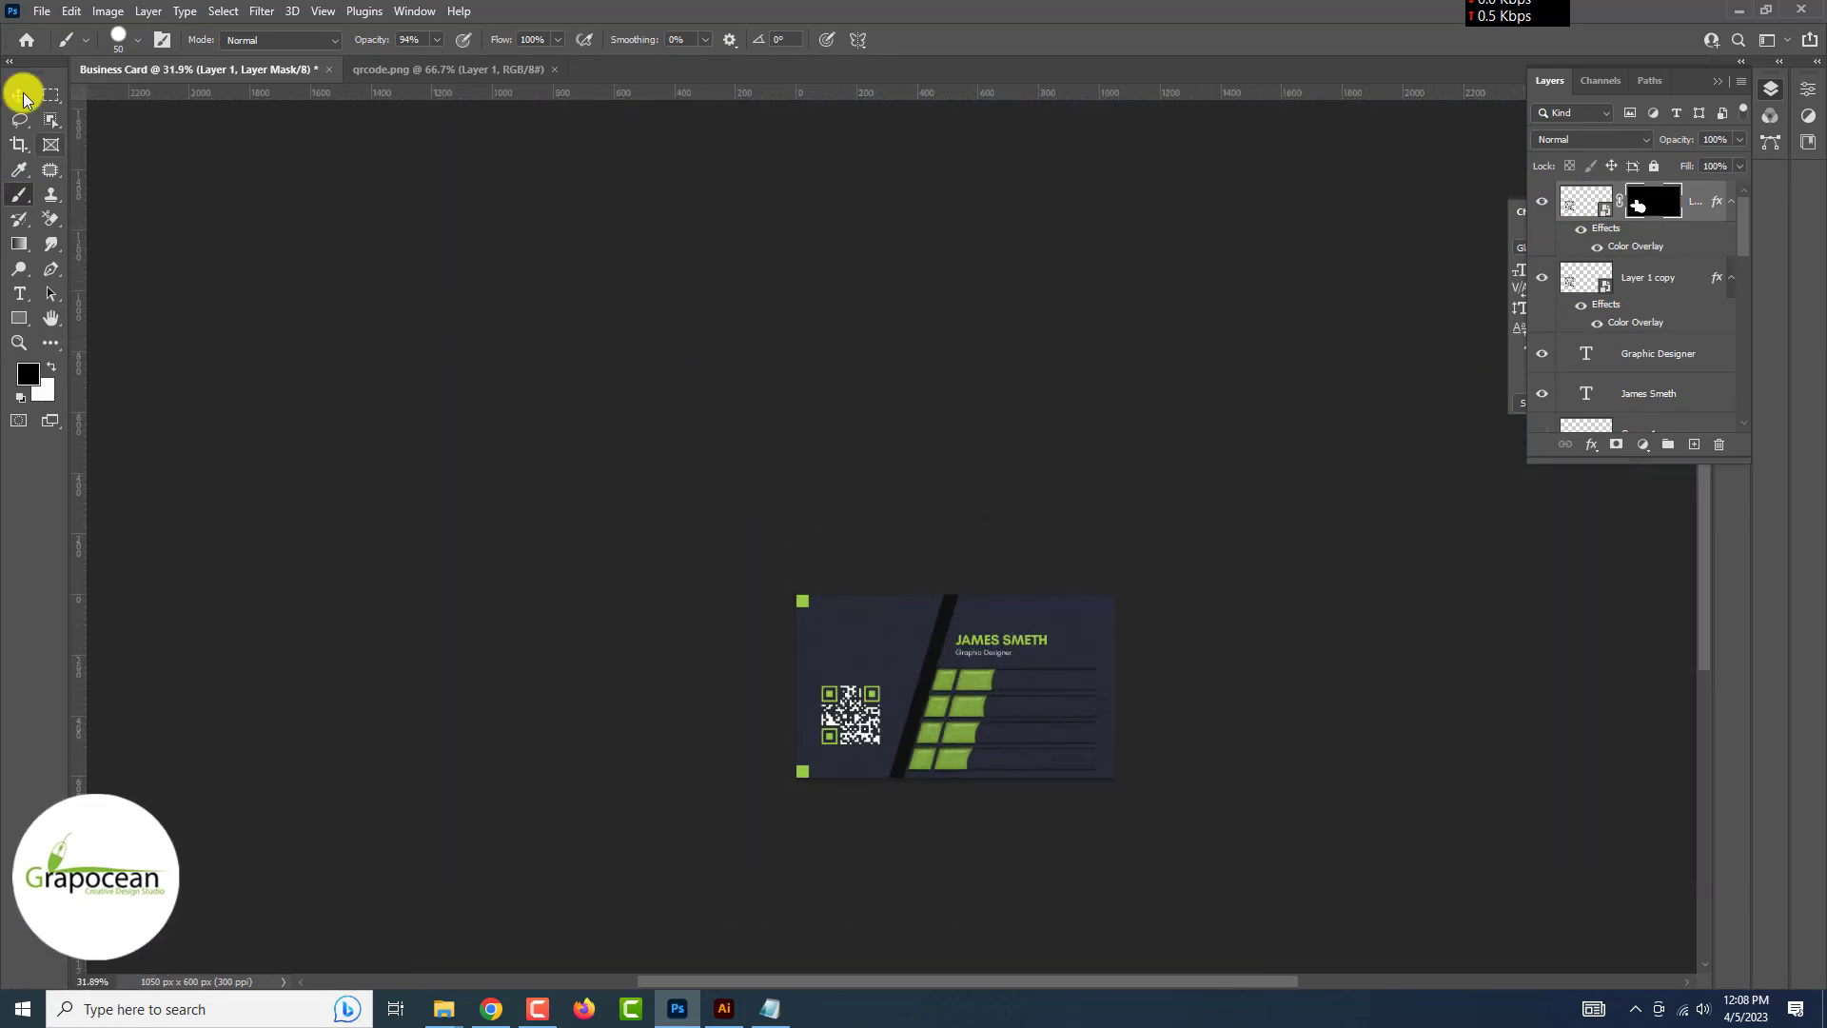
Scale both QR layers to about 75.65% and nudge them up and right
shift+click(1704, 198)
key(ctrl+t)
drag(889, 603, 851, 642)
mouse_move(807, 715)
mouse_down()
mouse_move(832, 504)
mouse_move(832, 702)
mouse_move(850, 692)
mouse_move(832, 689)
mouse_up()
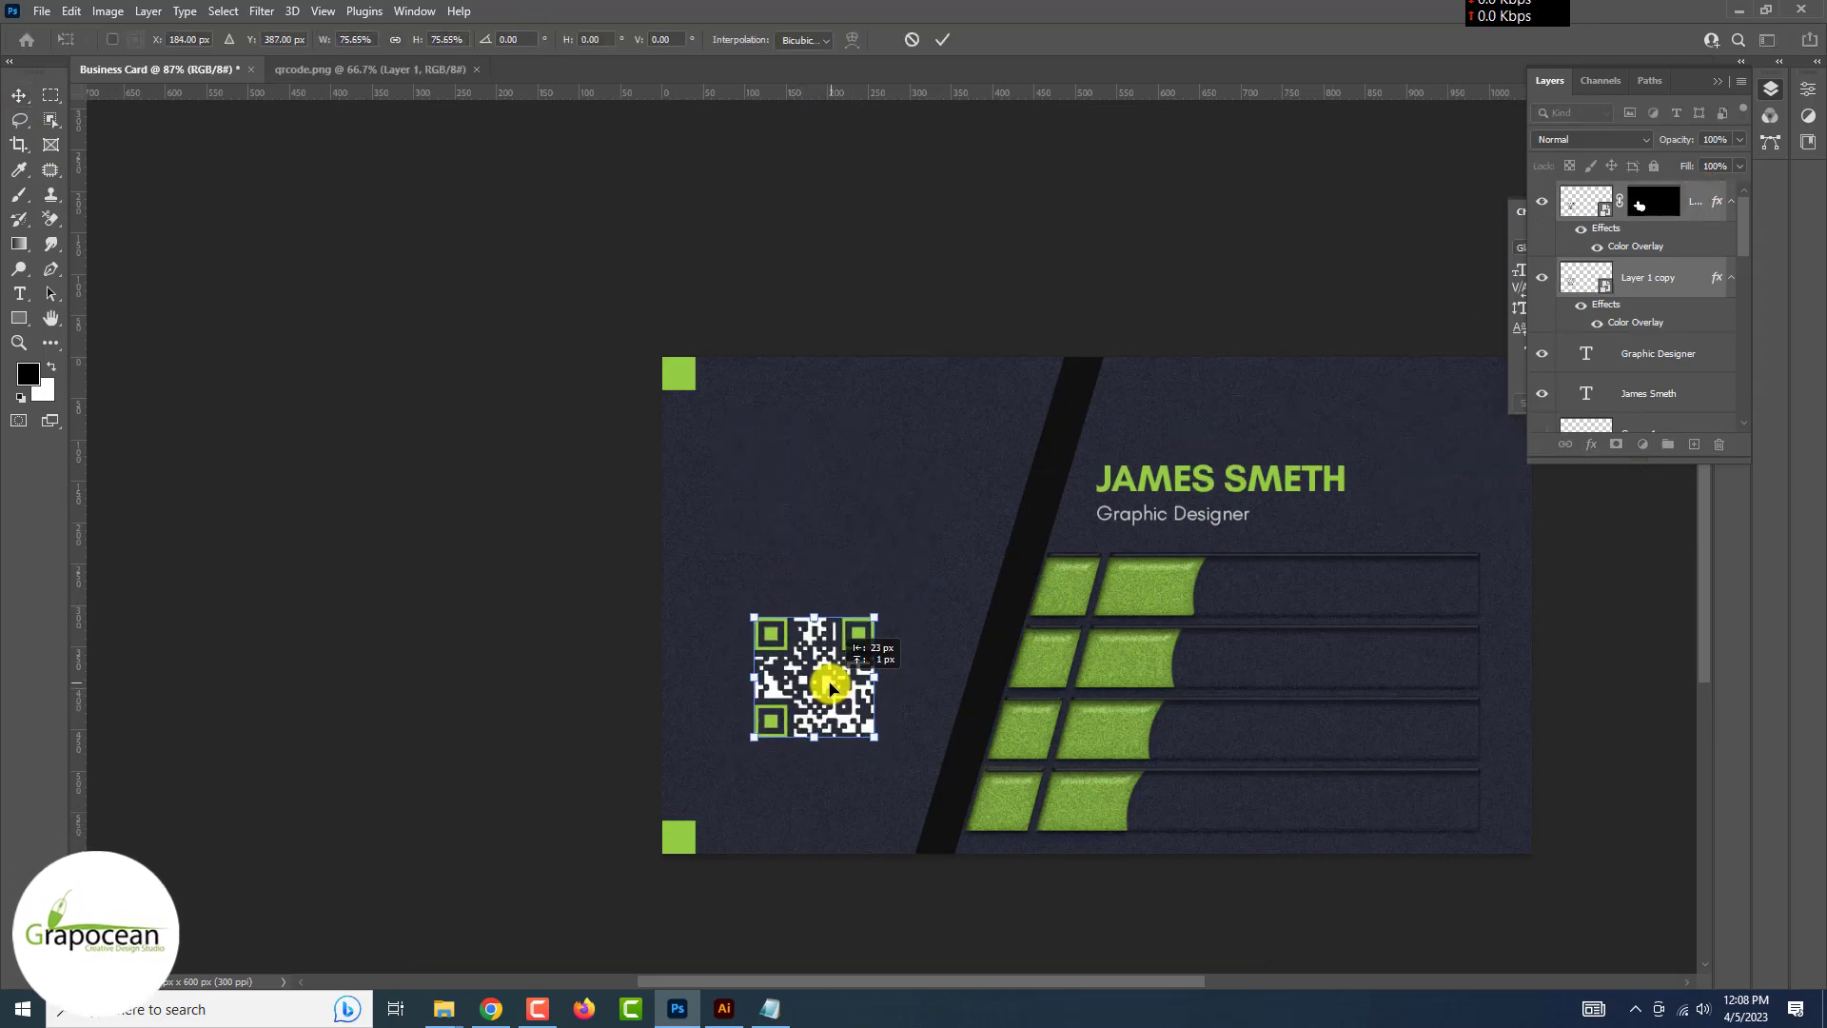
key(Return)
Undo two accidental moves of the green corner square and clear the layer selection
scroll(935, 606, down, 5)
scroll(666, 590, up, 1)
drag(798, 447, 1468, 776)
key(ctrl+z)
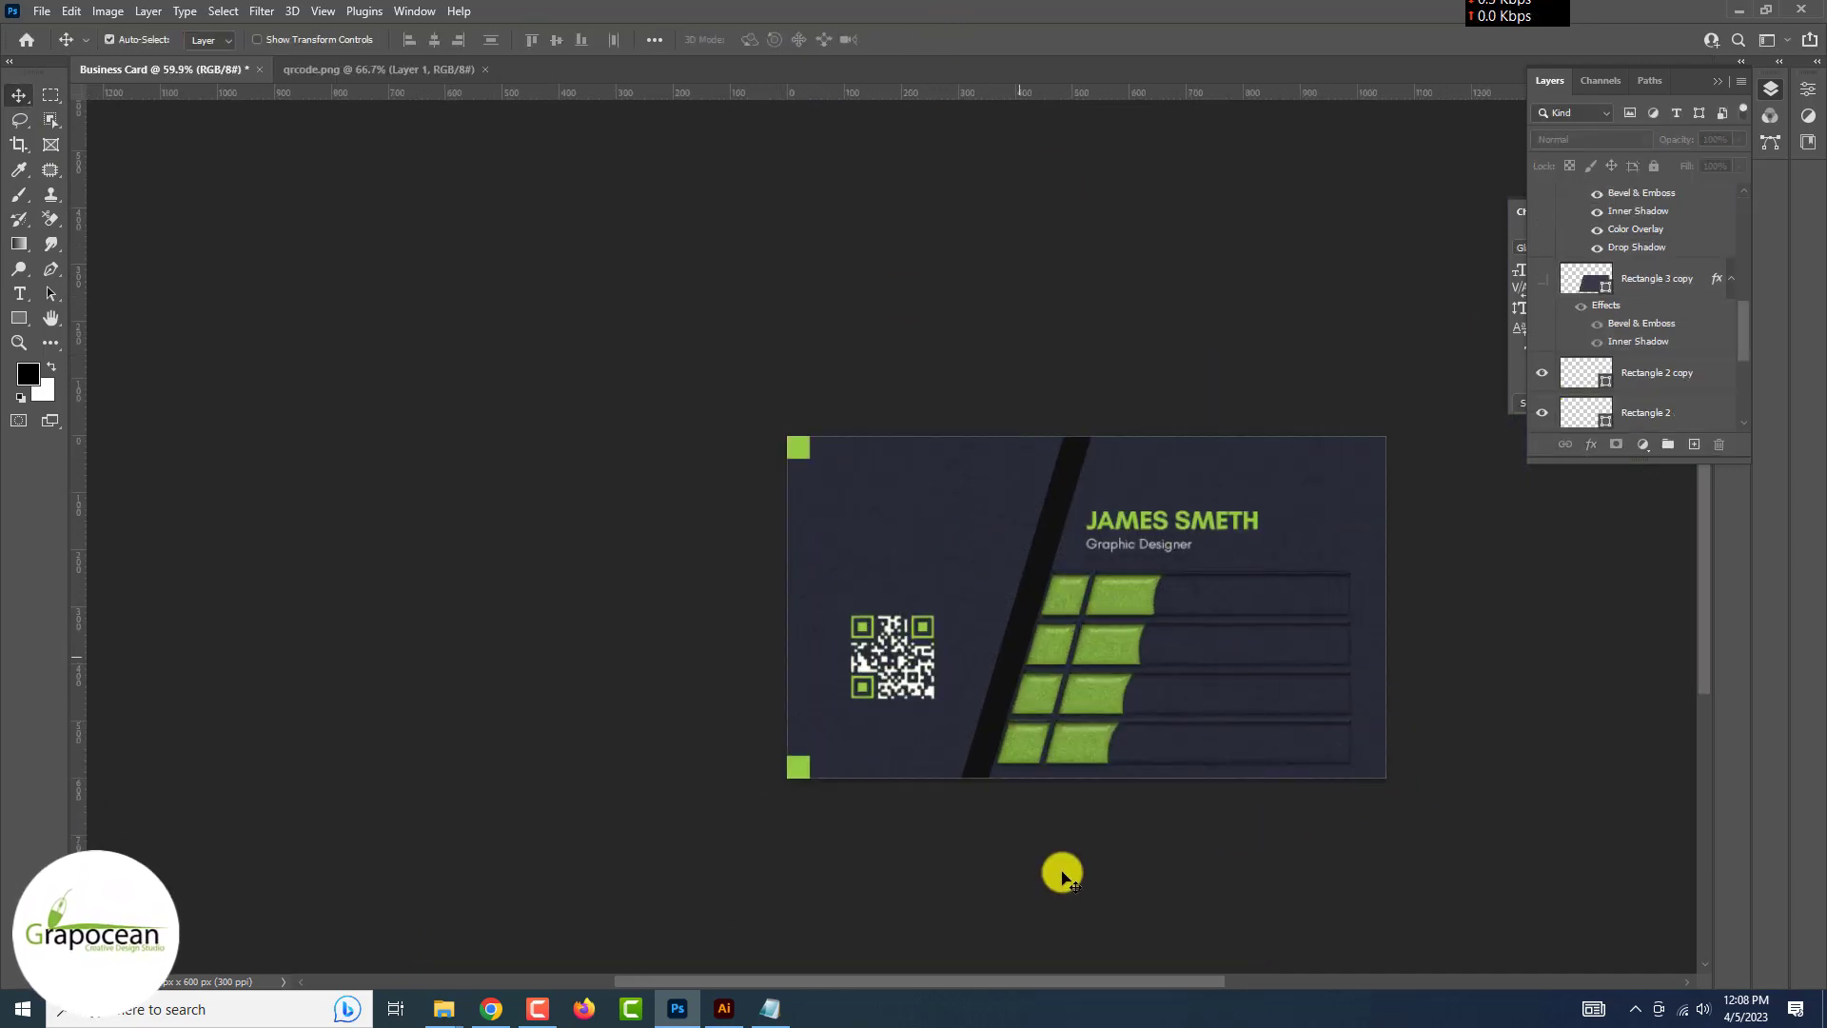
scroll(999, 661, up, 3)
scroll(1110, 873, down, 4)
scroll(1109, 881, up, 3)
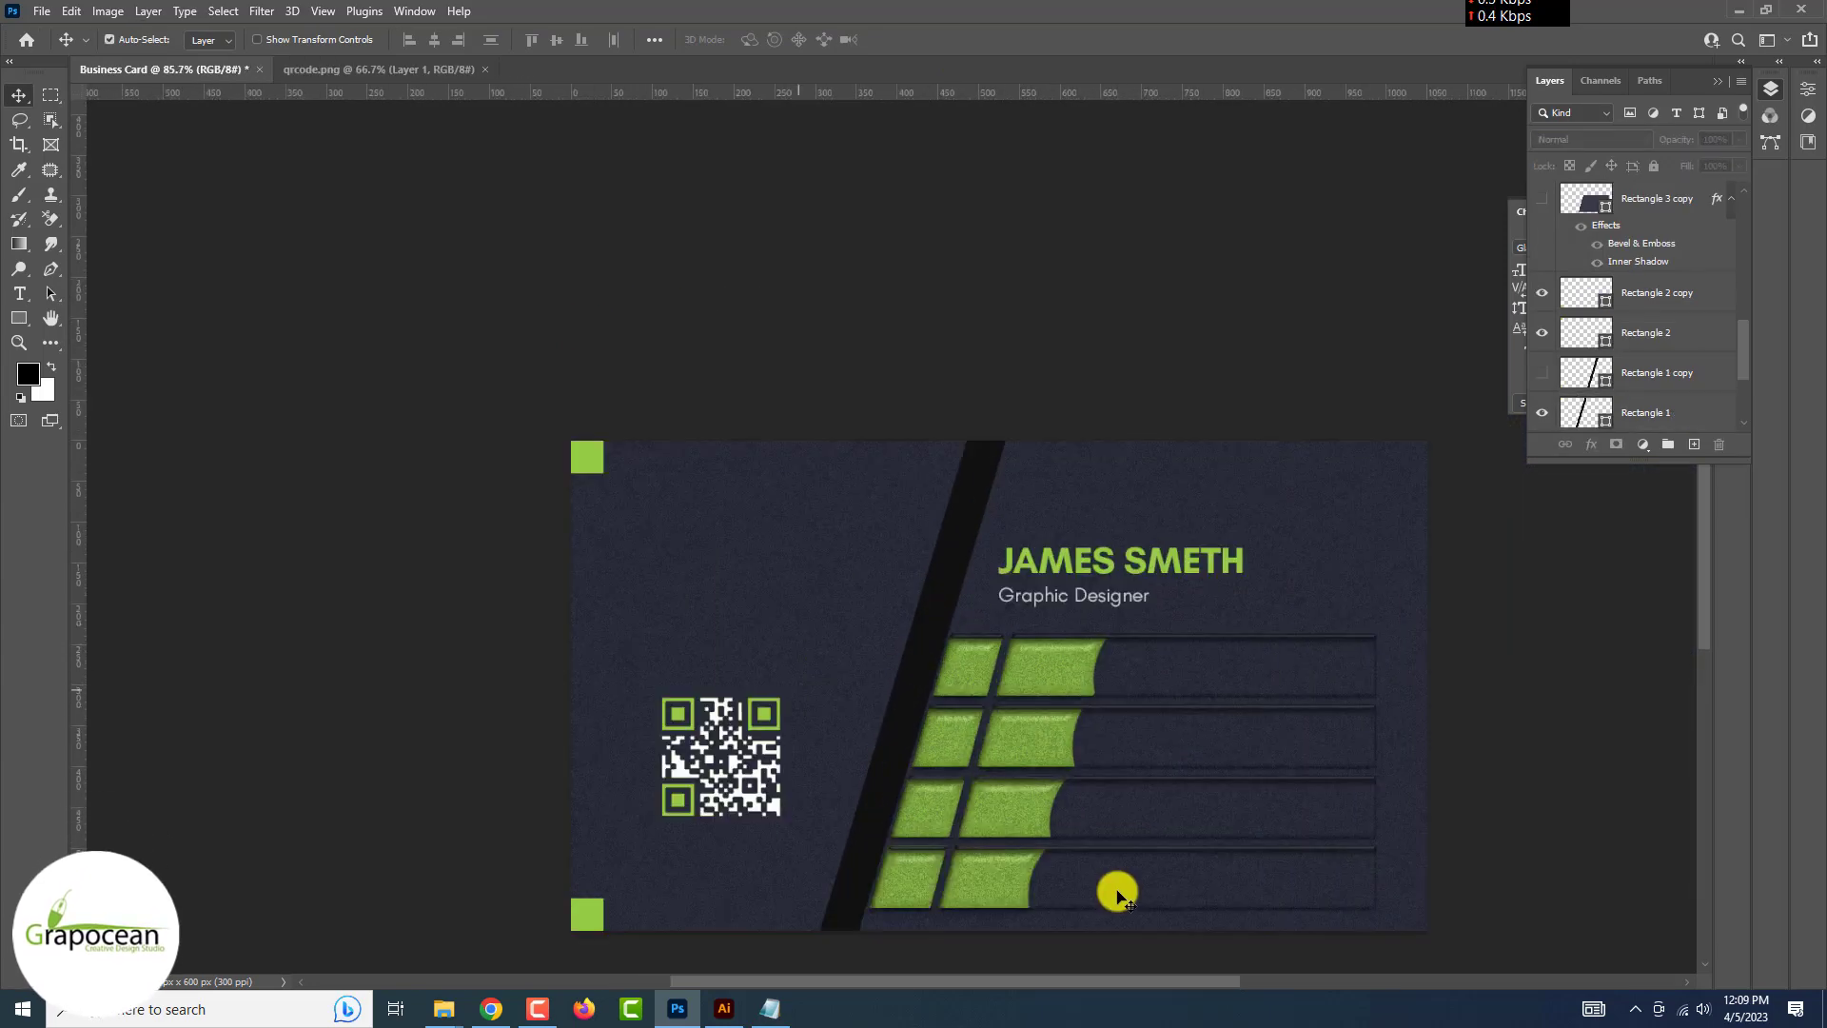
drag(597, 468, 634, 544)
key(ctrl+z)
click(1588, 694)
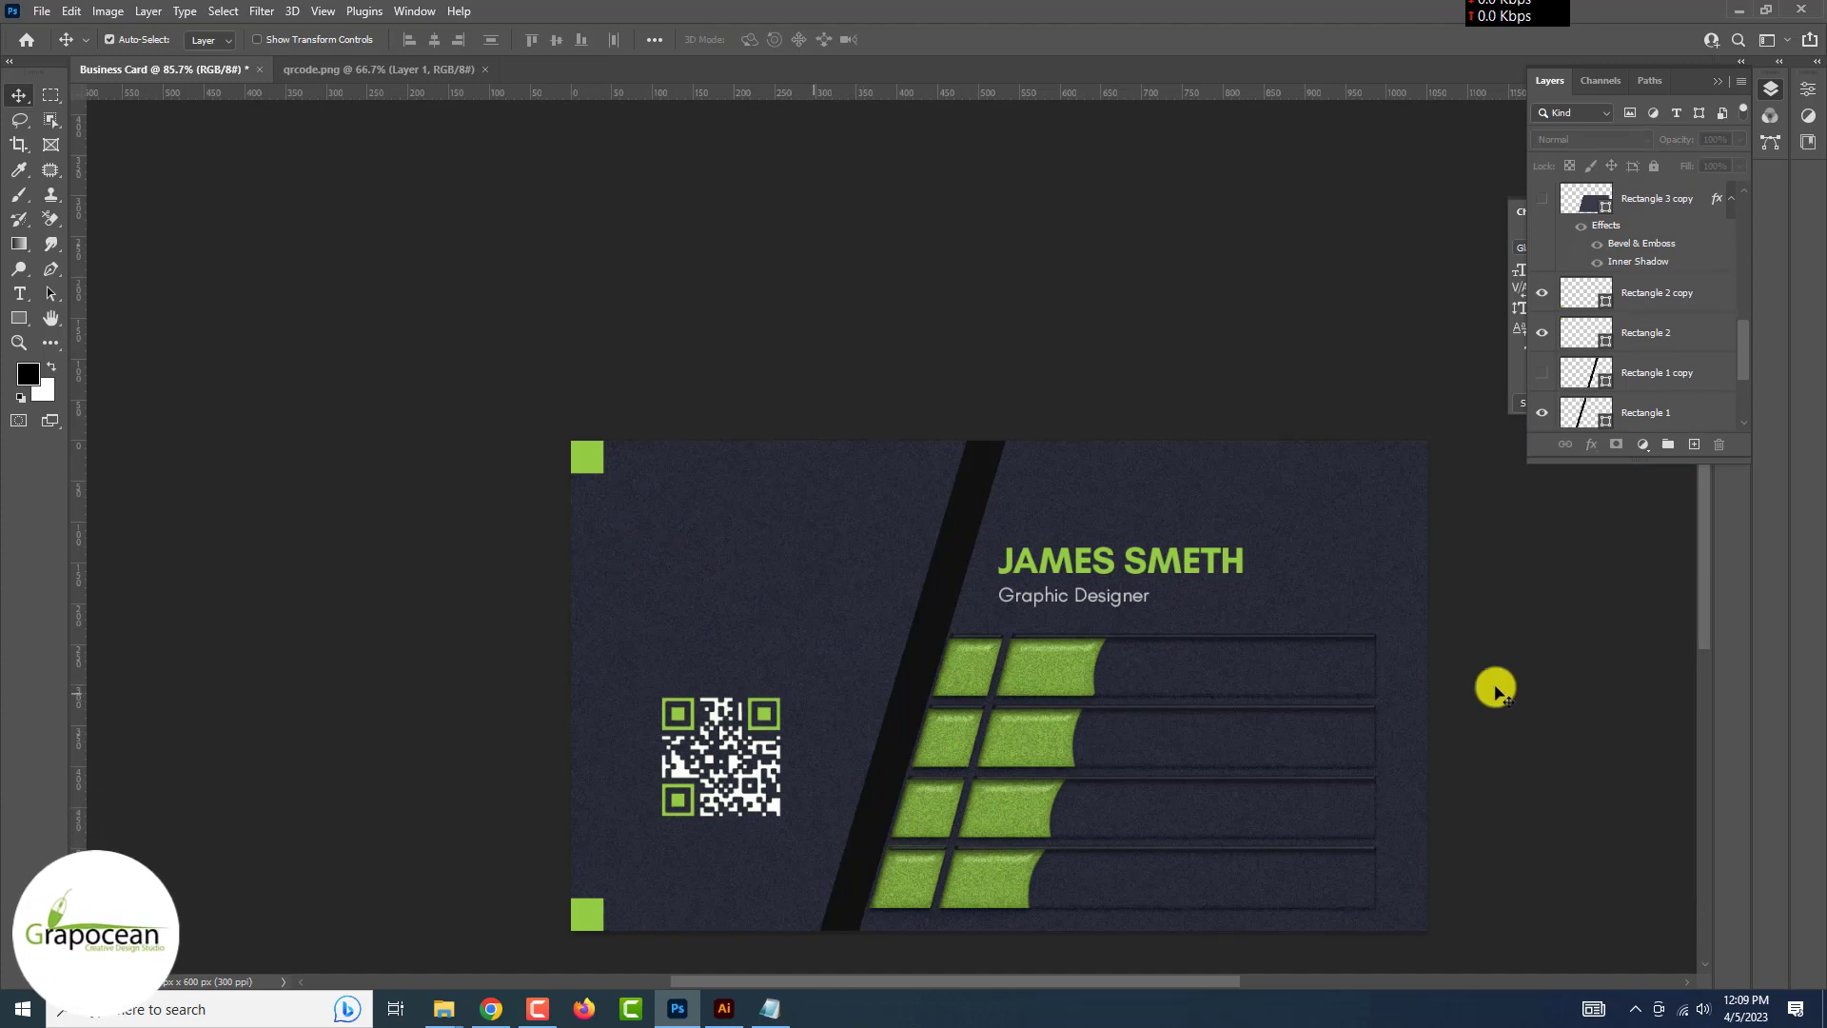
Stretch the black diagonal stripe into a panel covering the card's left side
click(905, 670)
click(19, 317)
drag(904, 653, 502, 627)
click(19, 96)
scroll(901, 717, down, 5)
click(1015, 866)
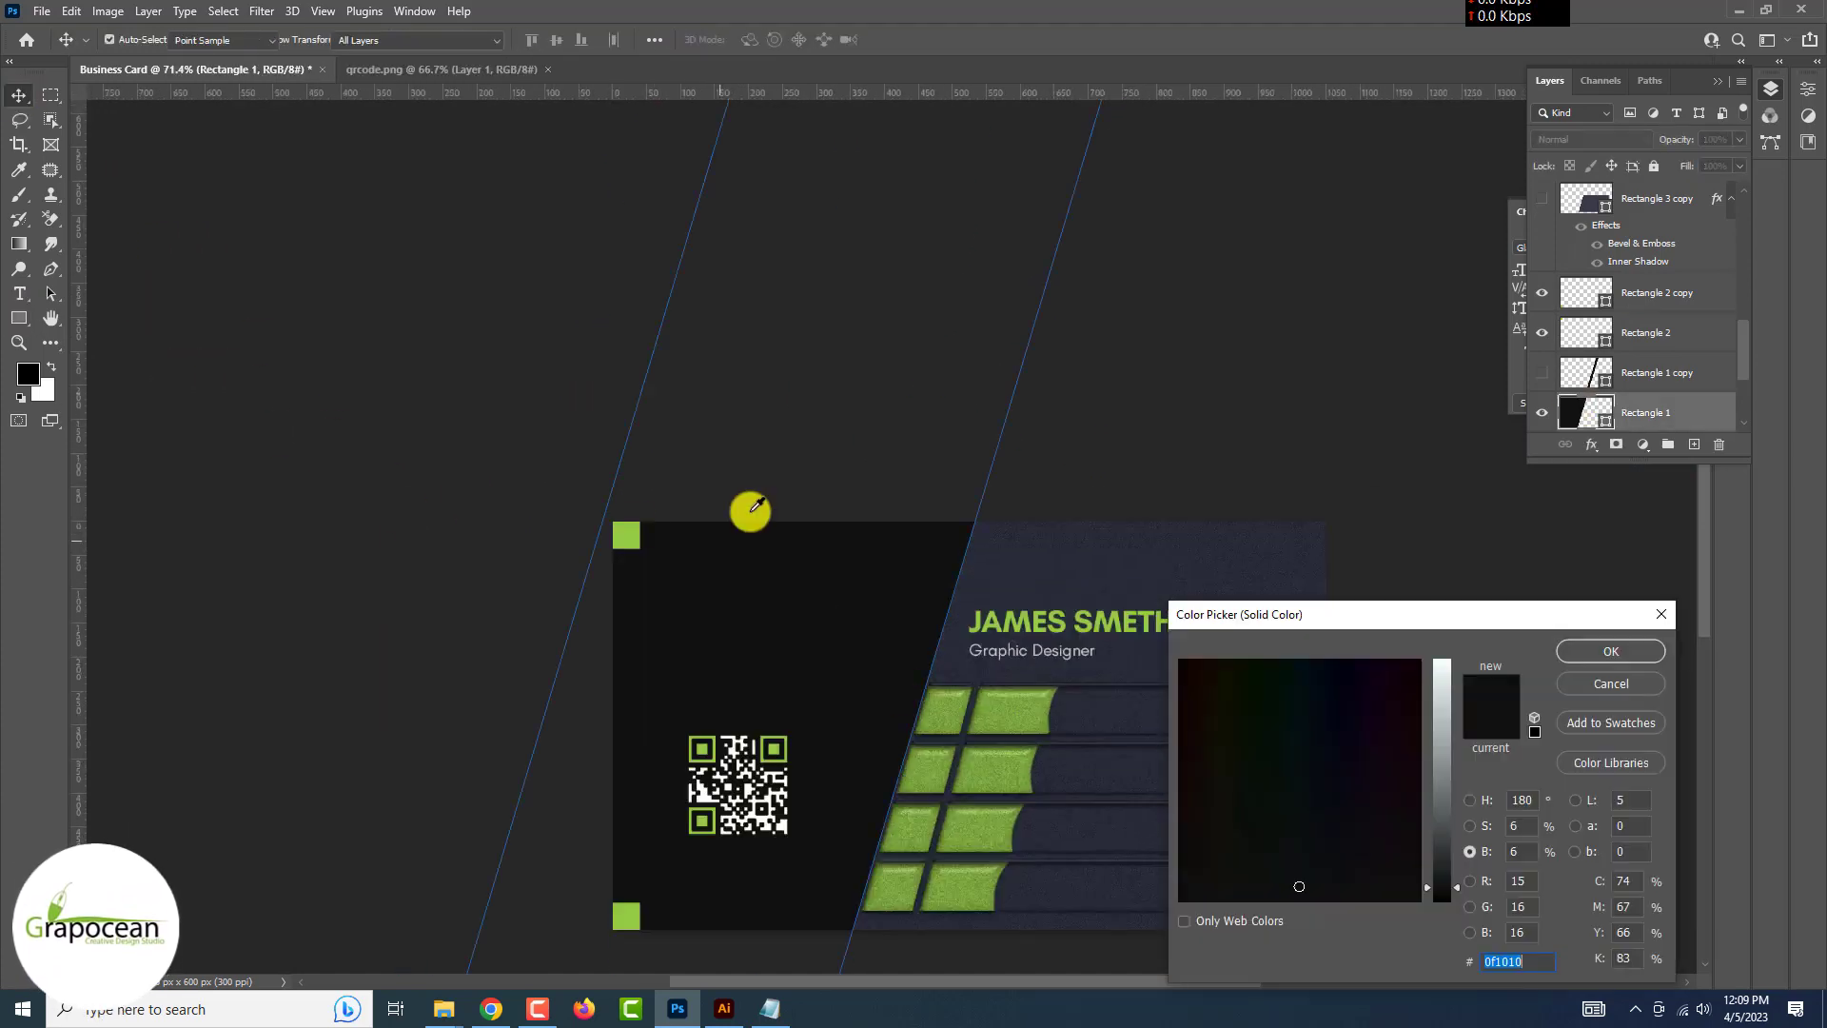
Recolour the left panel near-black #0e1306
click(630, 528)
drag(1441, 723, 1473, 840)
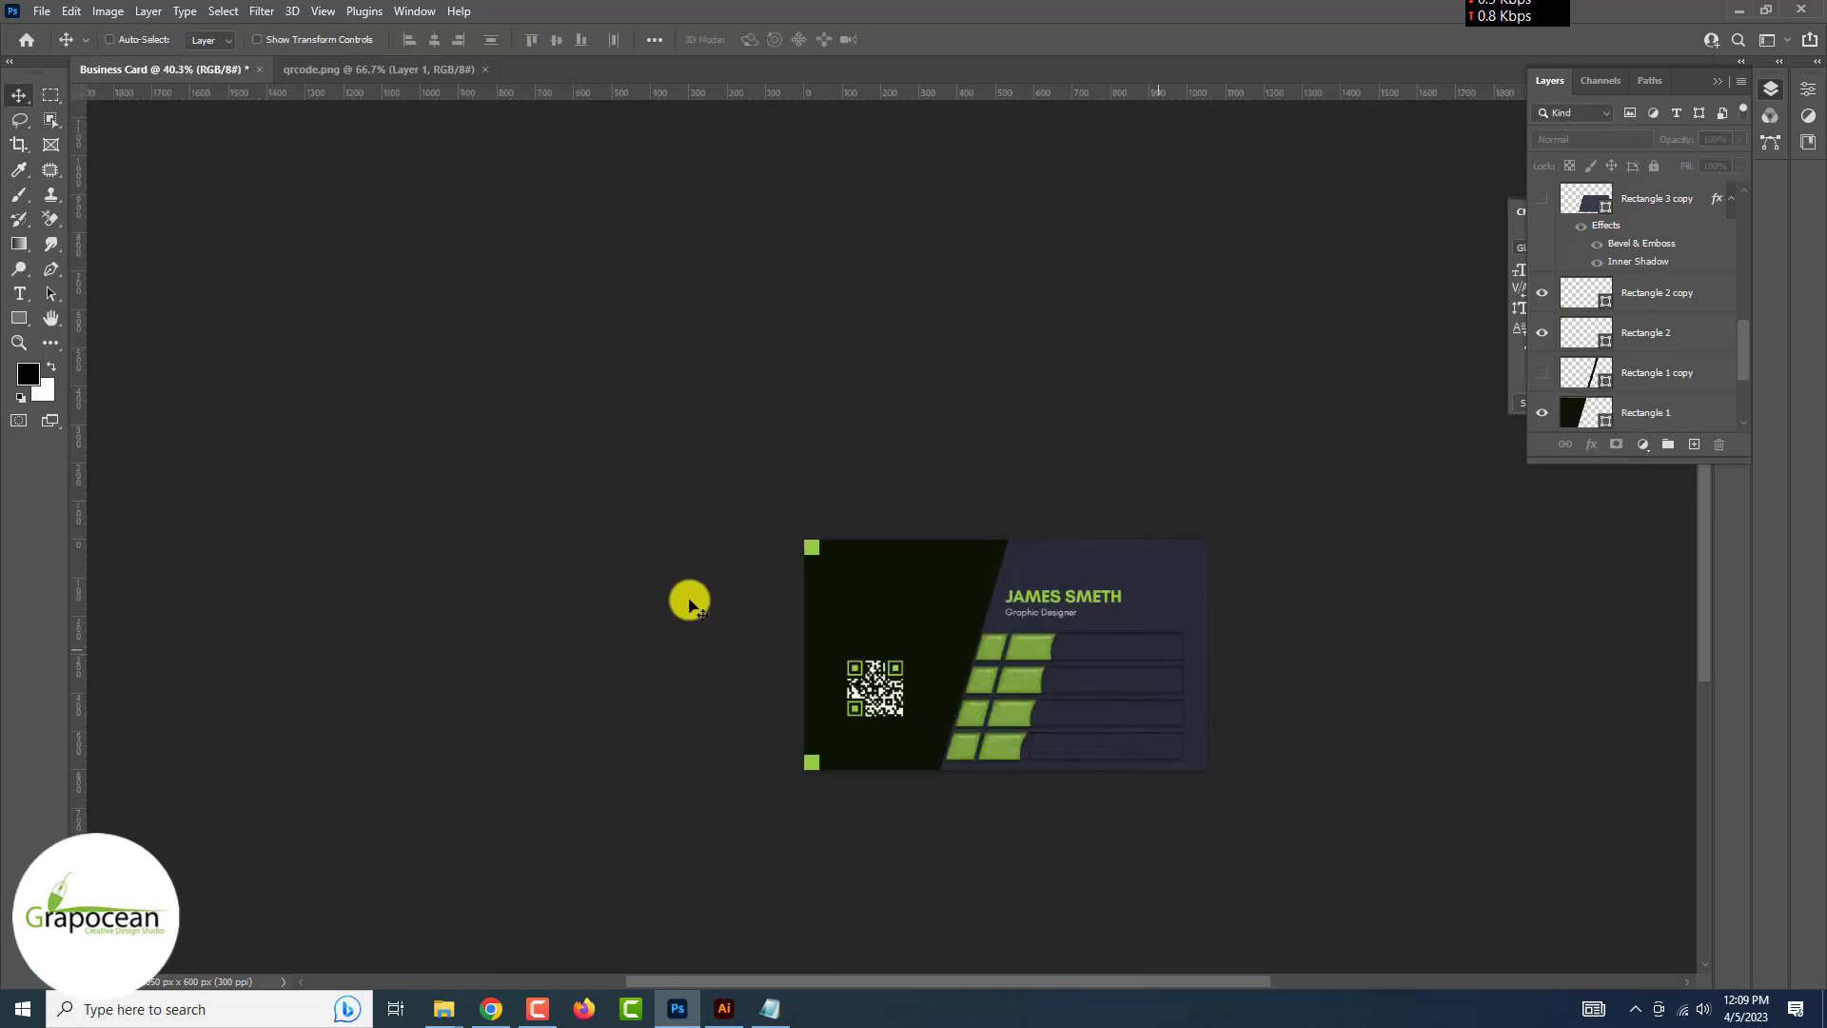
key(ctrl+0)
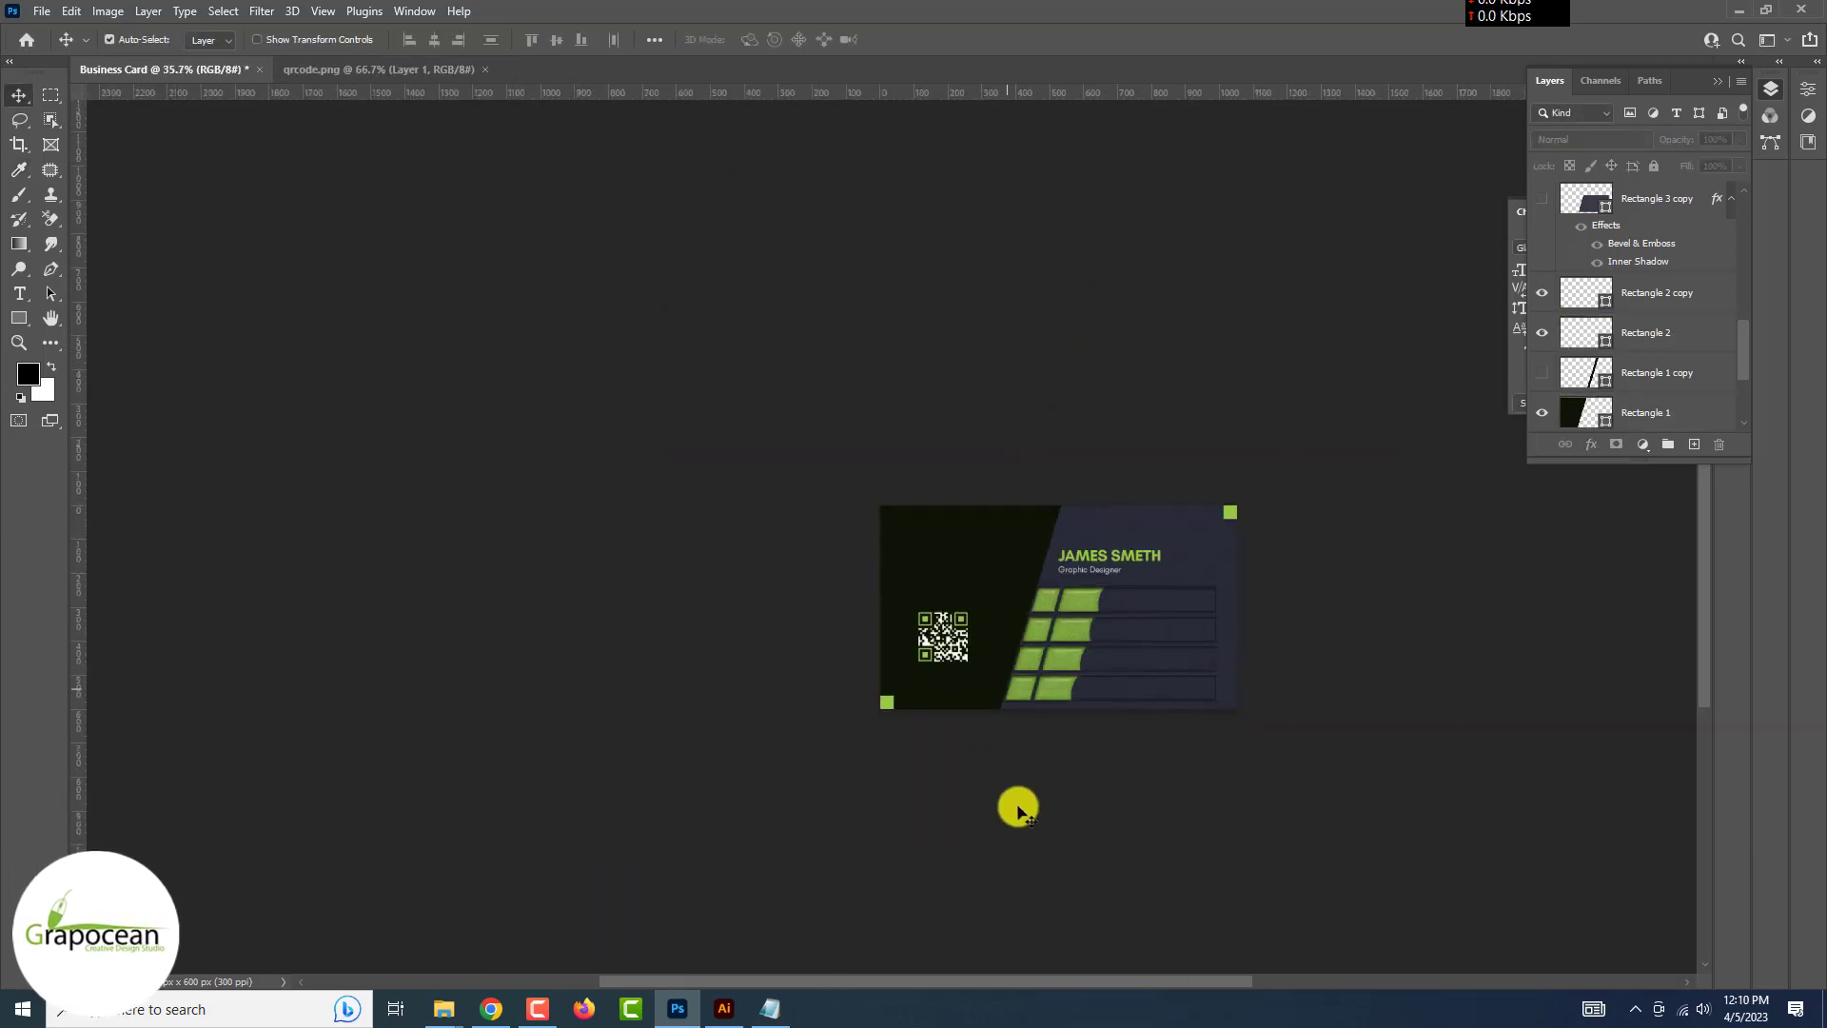
scroll(1326, 702, up, 2)
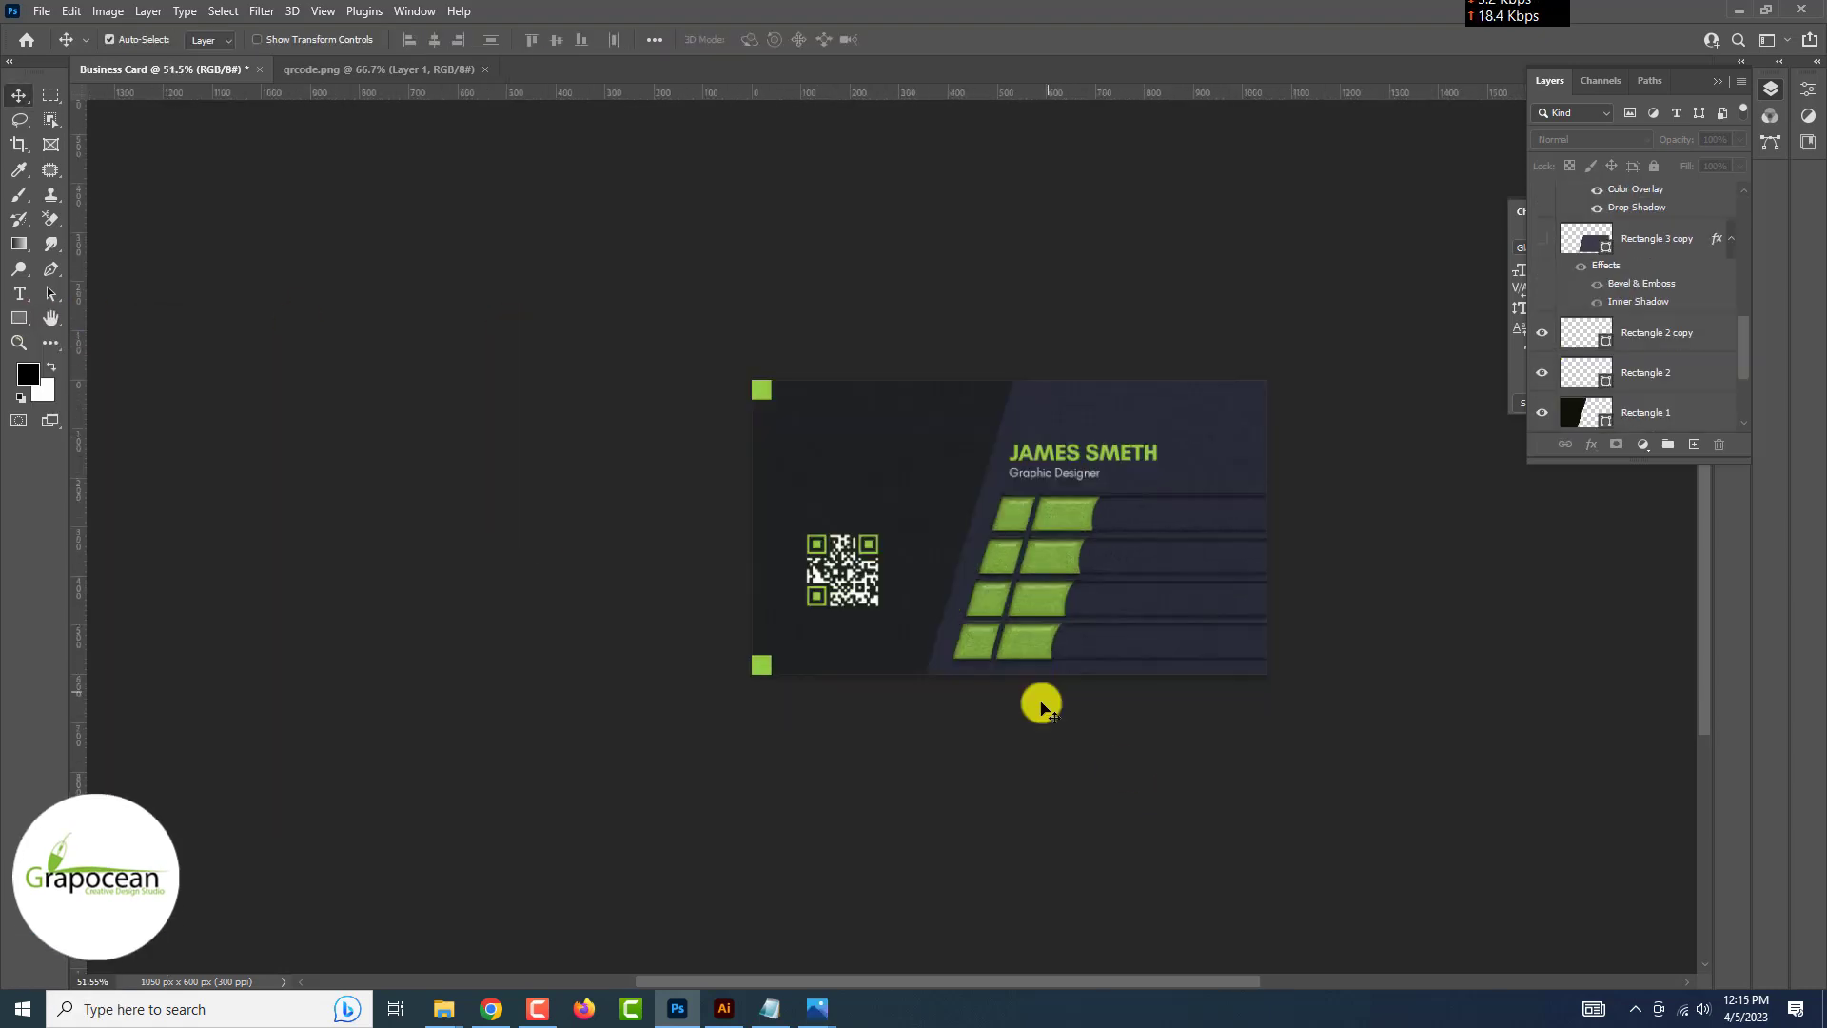
click(41, 10)
Open the house icon PNG from Downloads and place it, shrunk, on the top lime stripe
click(52, 53)
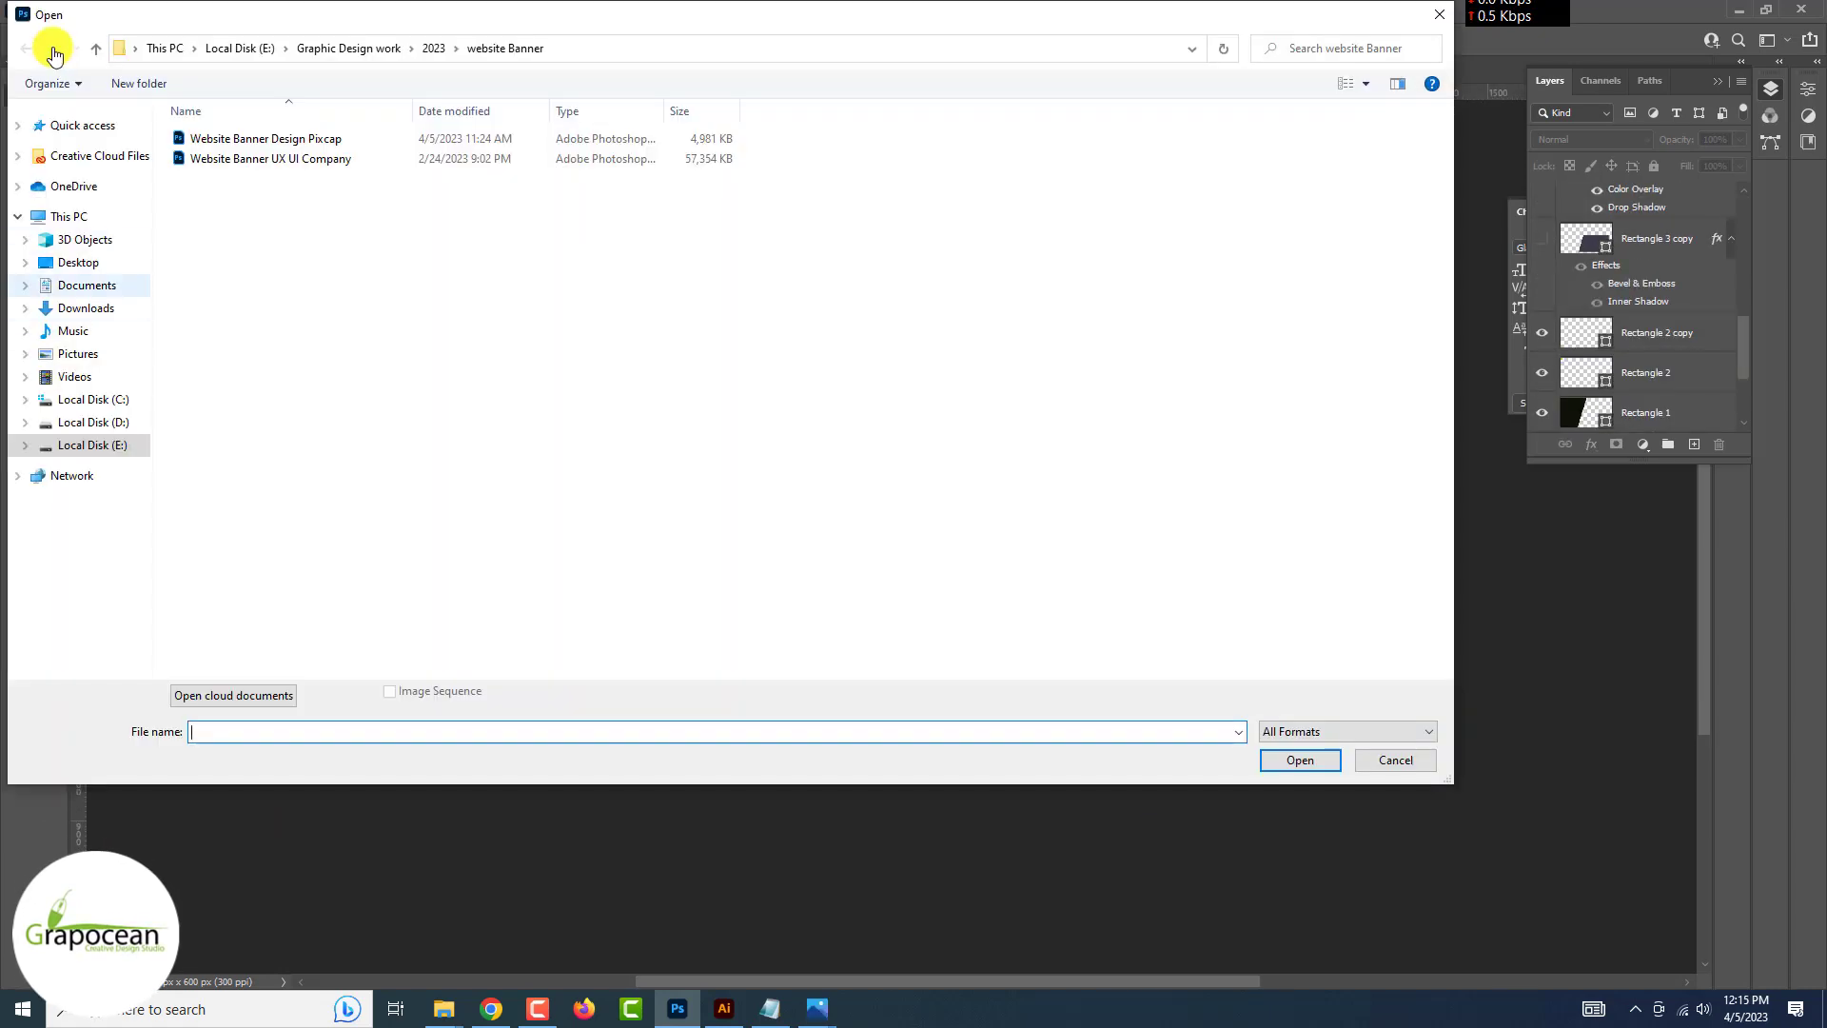
click(91, 306)
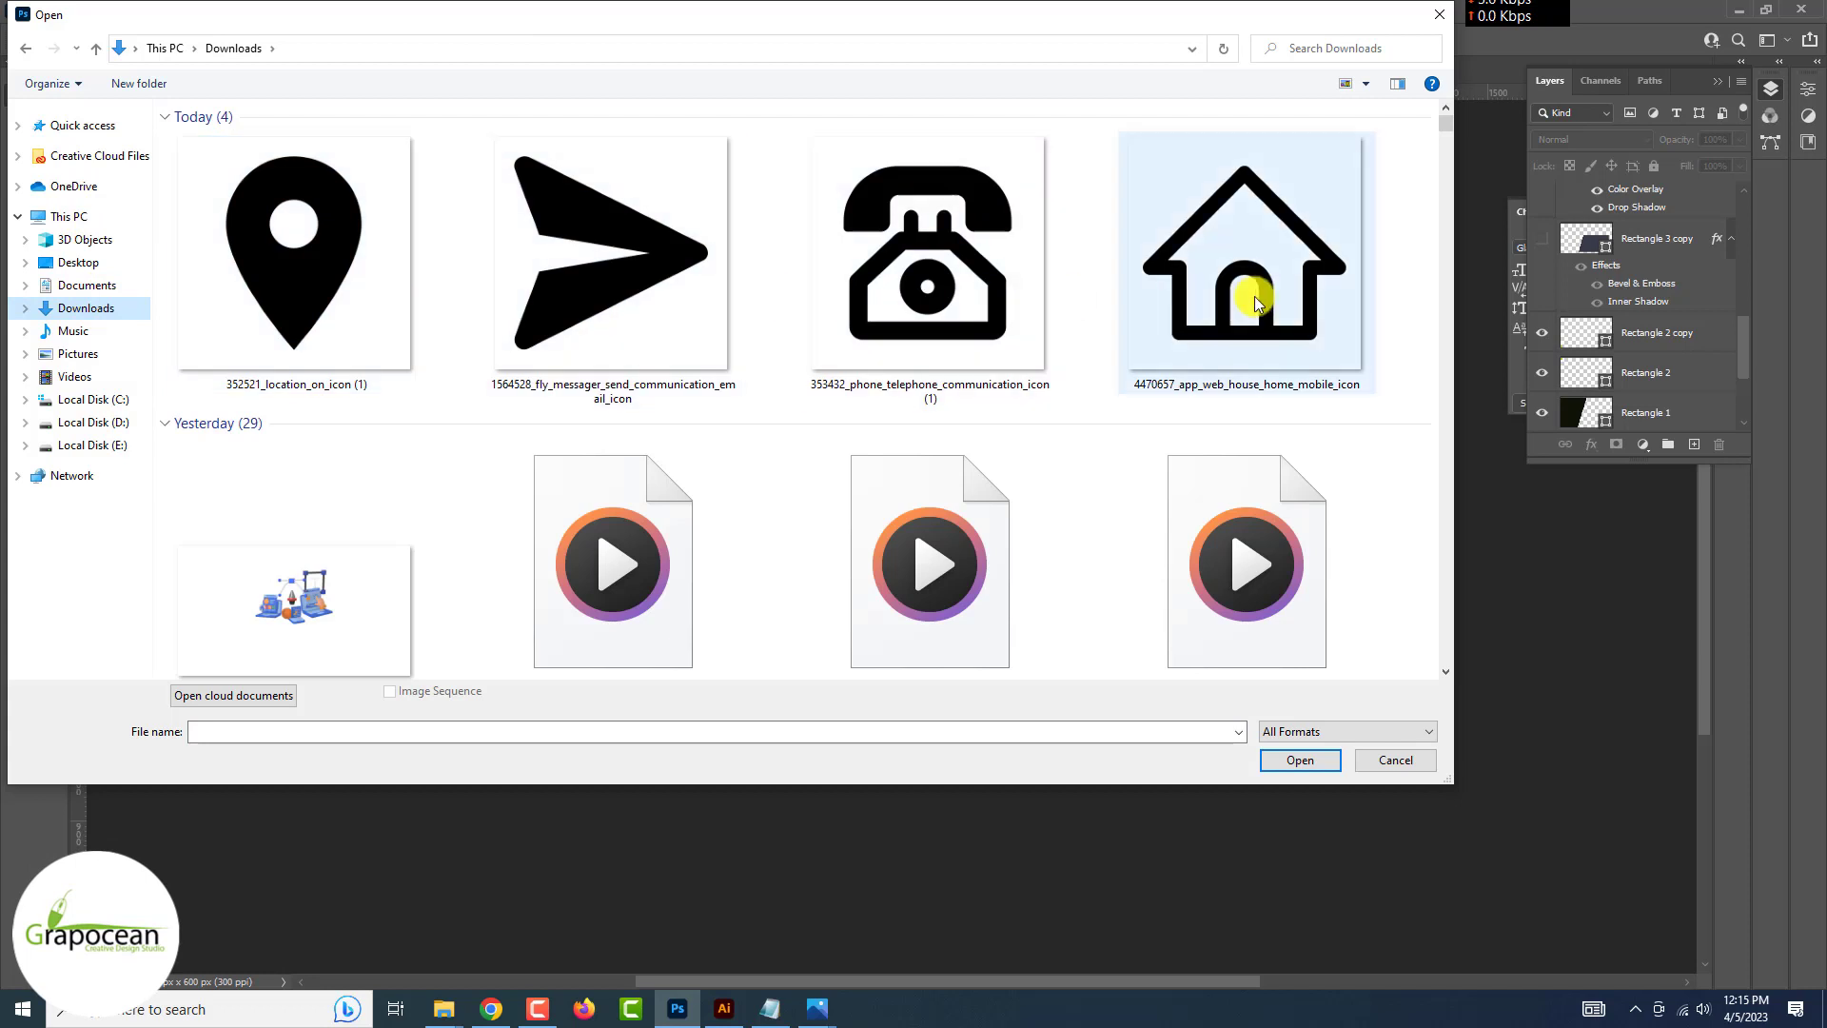
click(1256, 301)
click(1298, 759)
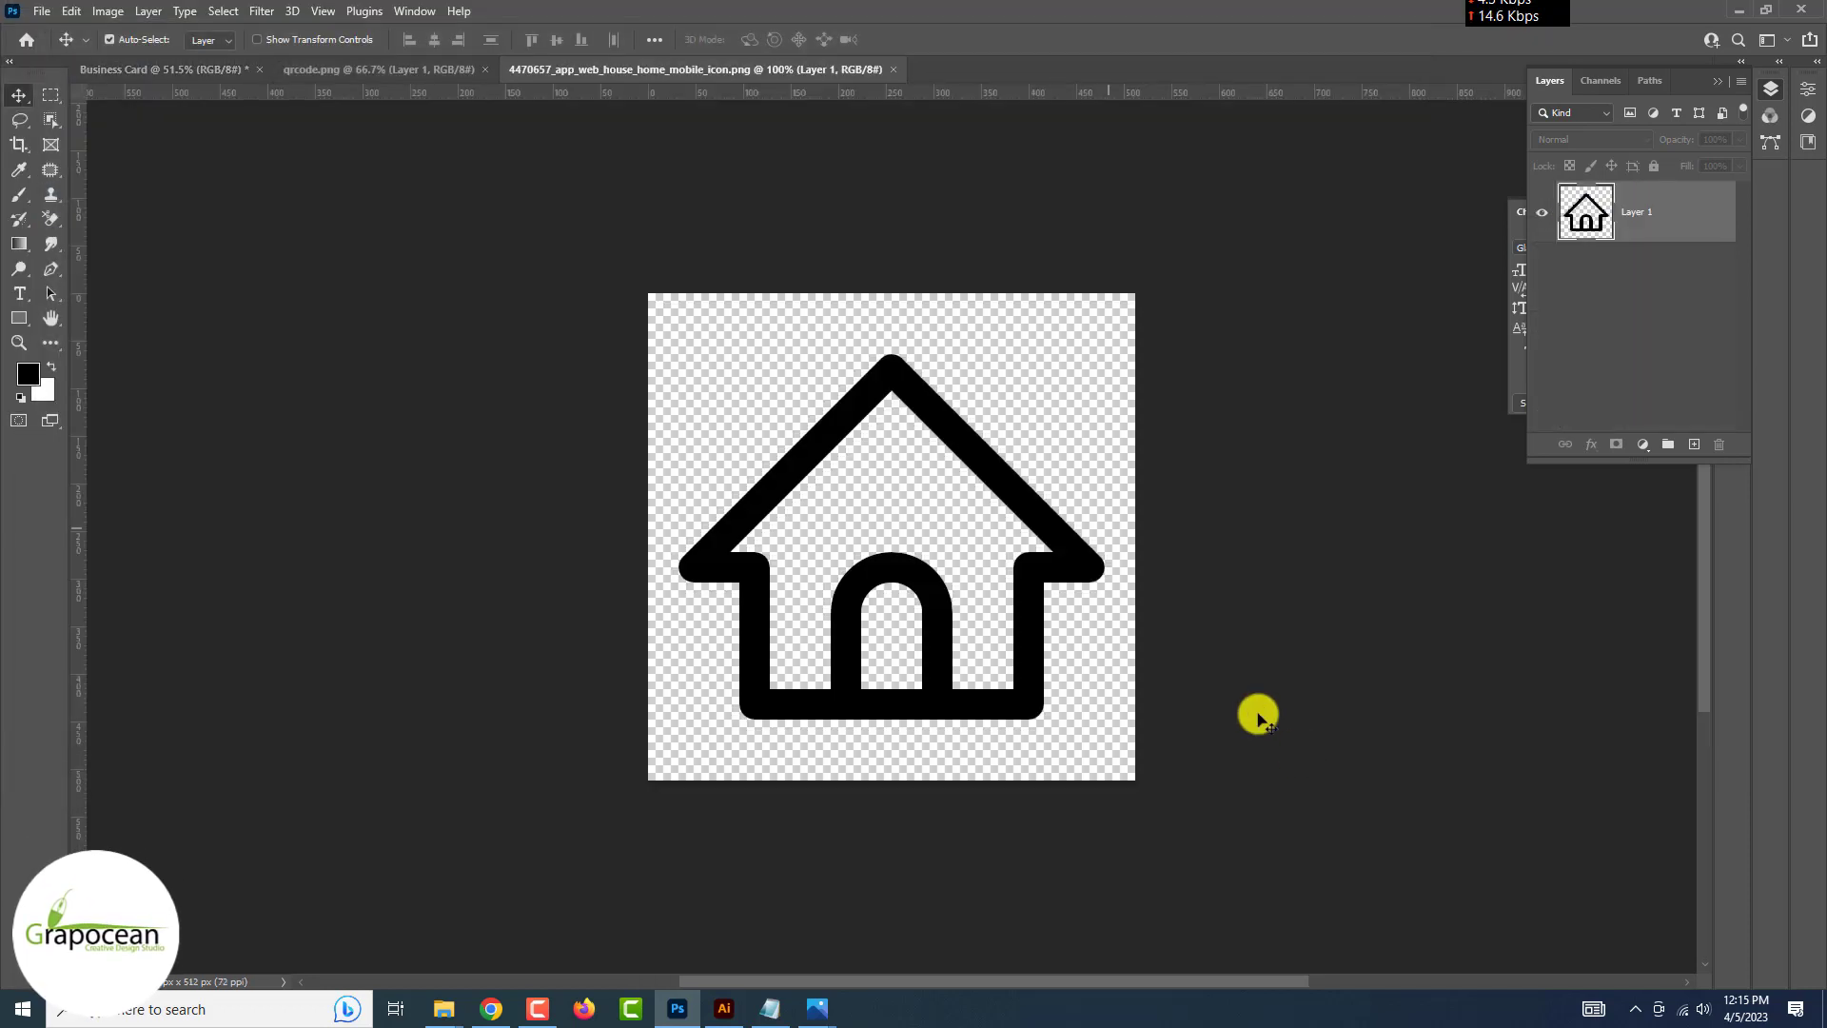
drag(149, 76, 184, 93)
key(ctrl+t)
drag(1118, 619, 1072, 571)
scroll(963, 469, up, 6)
scroll(1054, 557, up, 3)
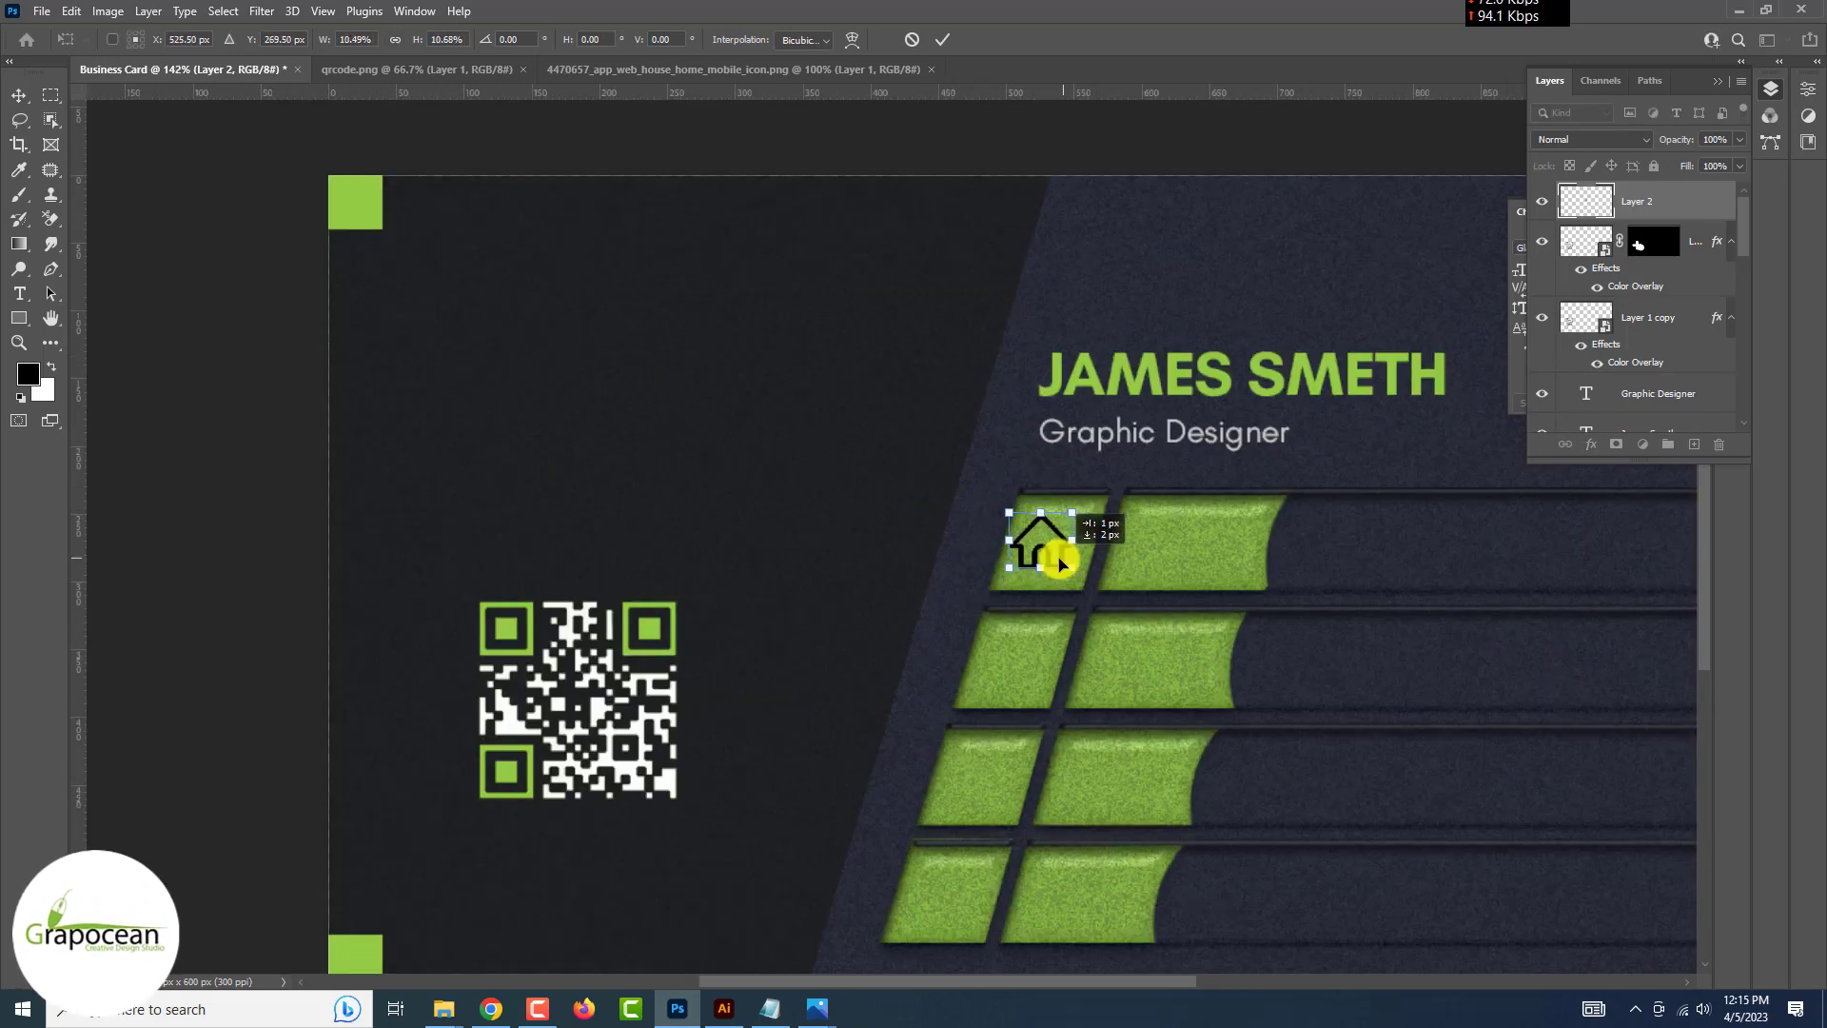
Give the house icon layer a white Color Overlay
double_click(1676, 206)
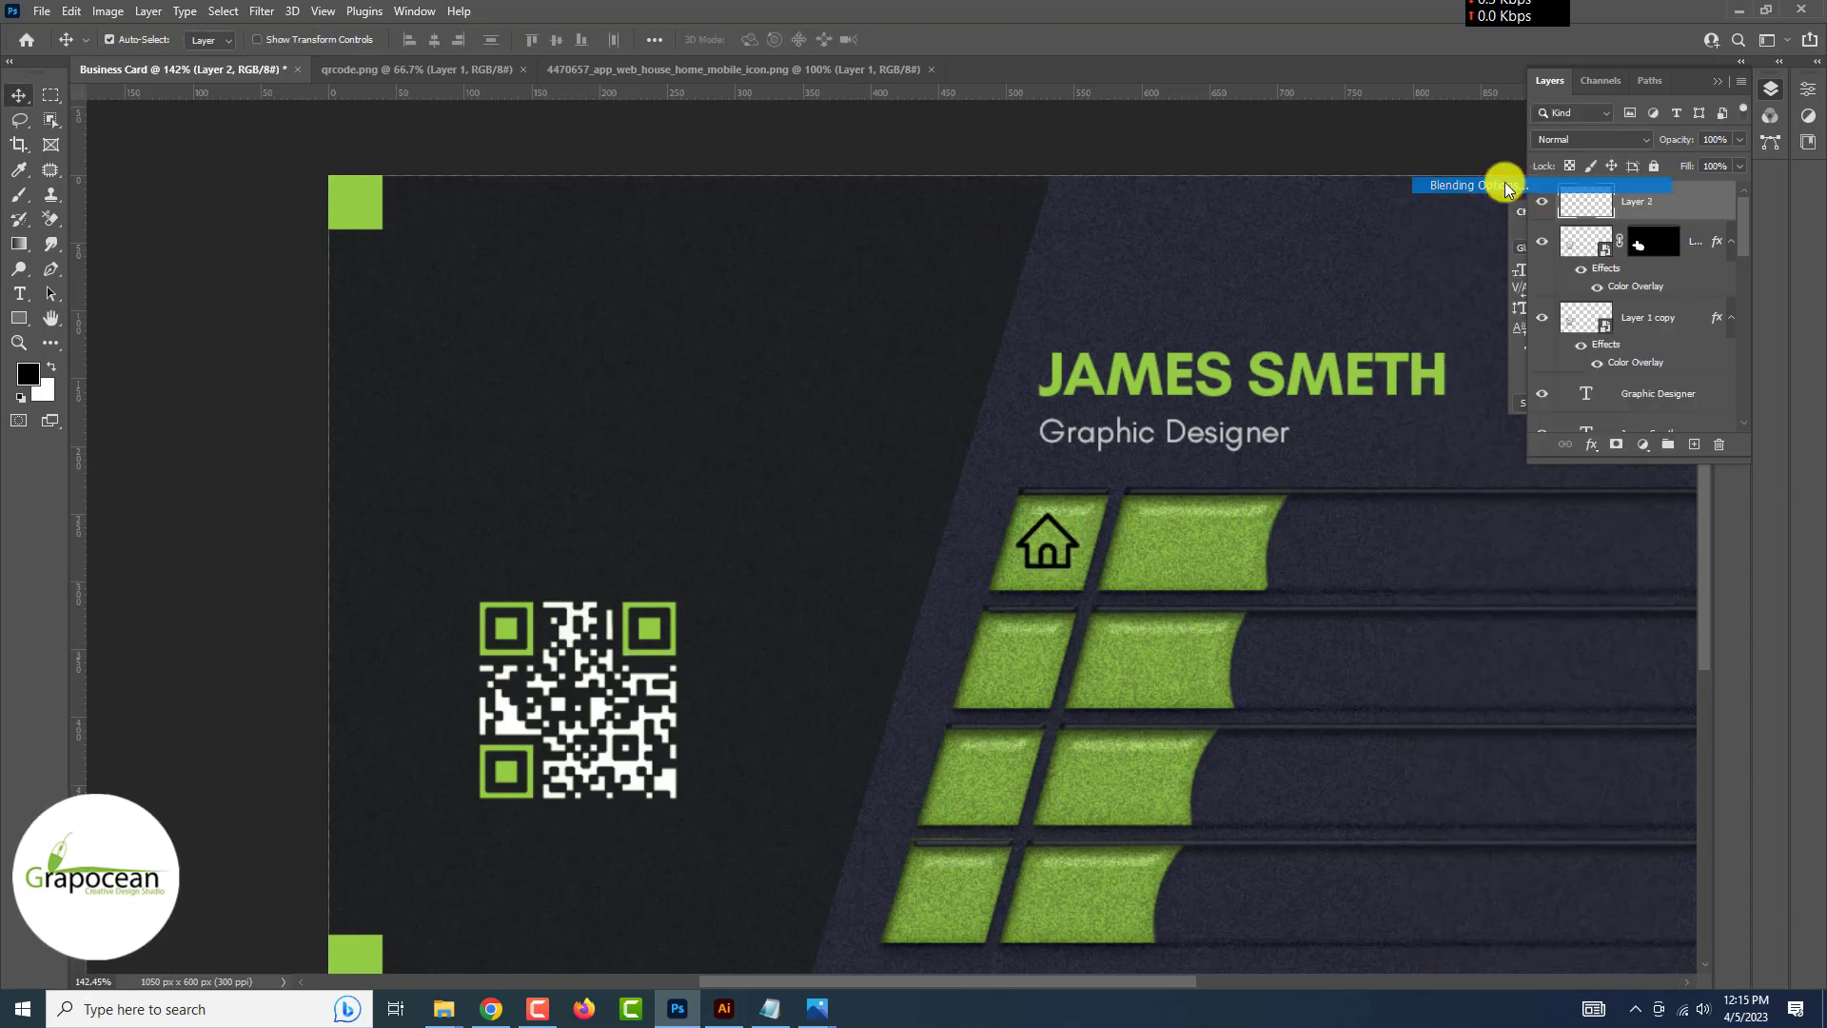
click(930, 835)
click(1529, 567)
scroll(1406, 726, down, 7)
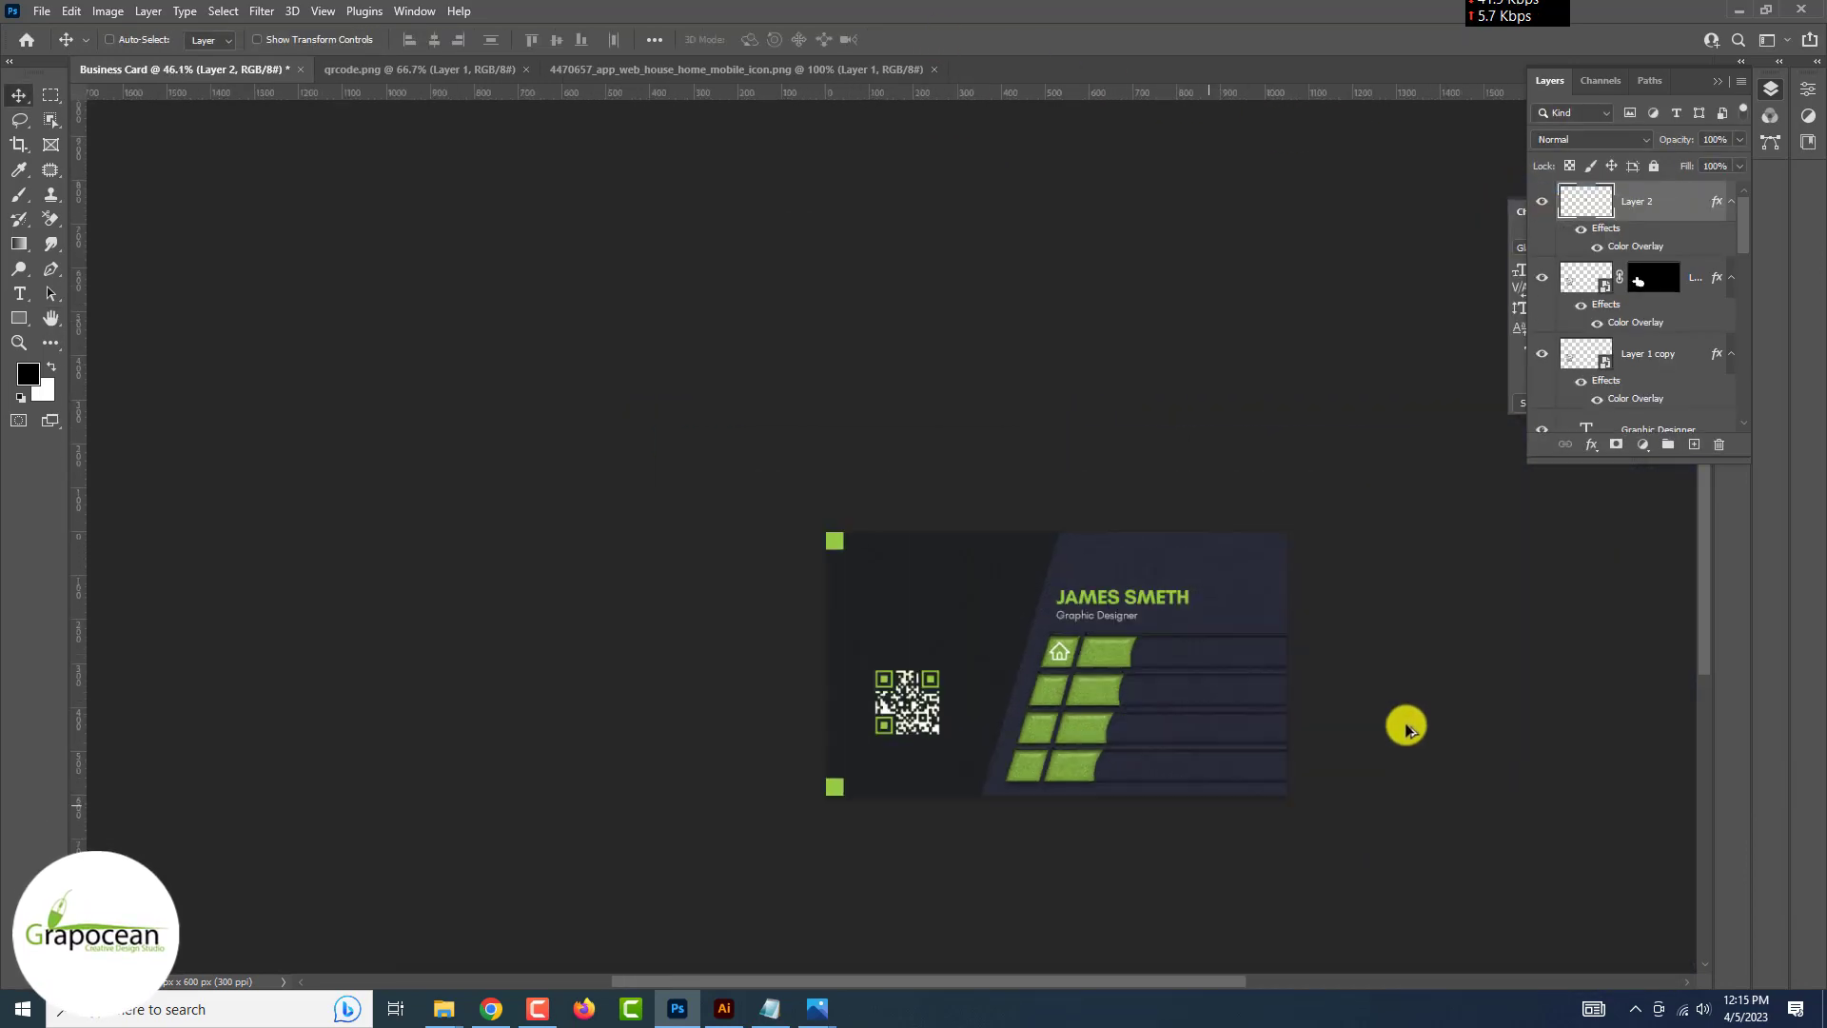
scroll(1386, 758, up, 4)
click(881, 483)
Open the location, email and phone icon images
click(43, 15)
click(67, 51)
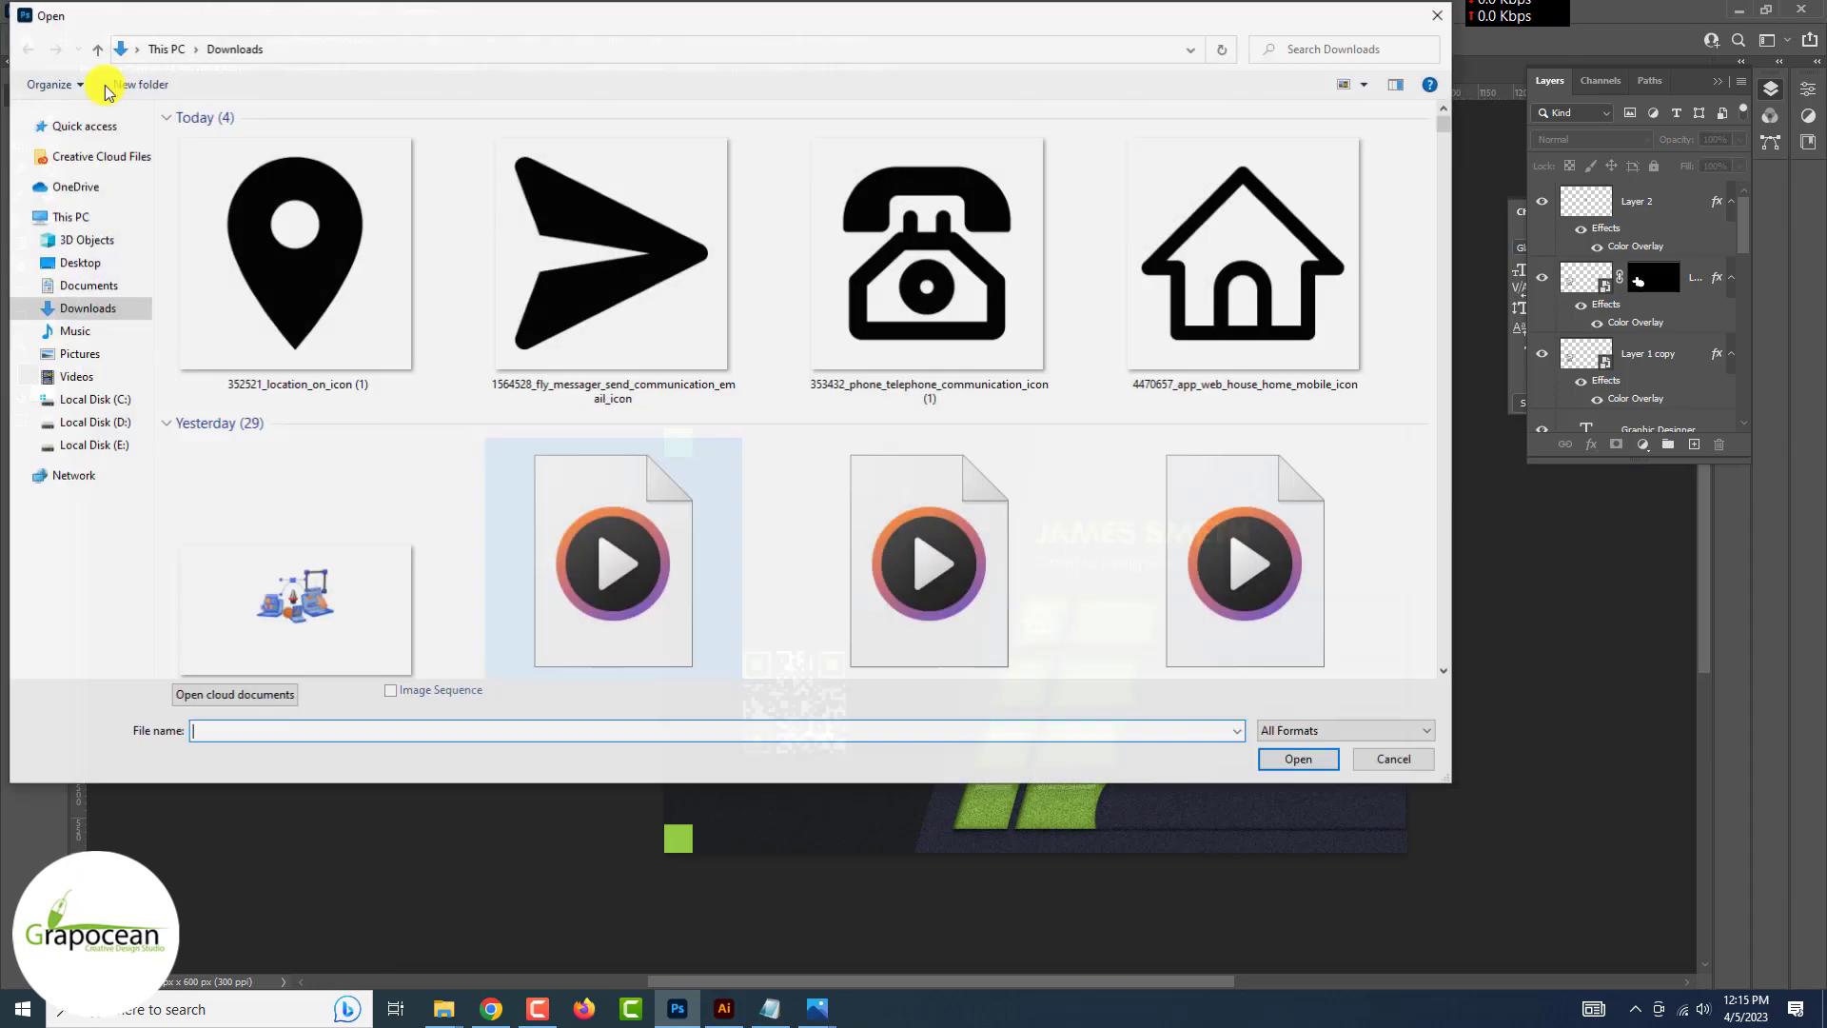
click(314, 262)
ctrl+click(571, 285)
ctrl+click(914, 285)
click(1297, 761)
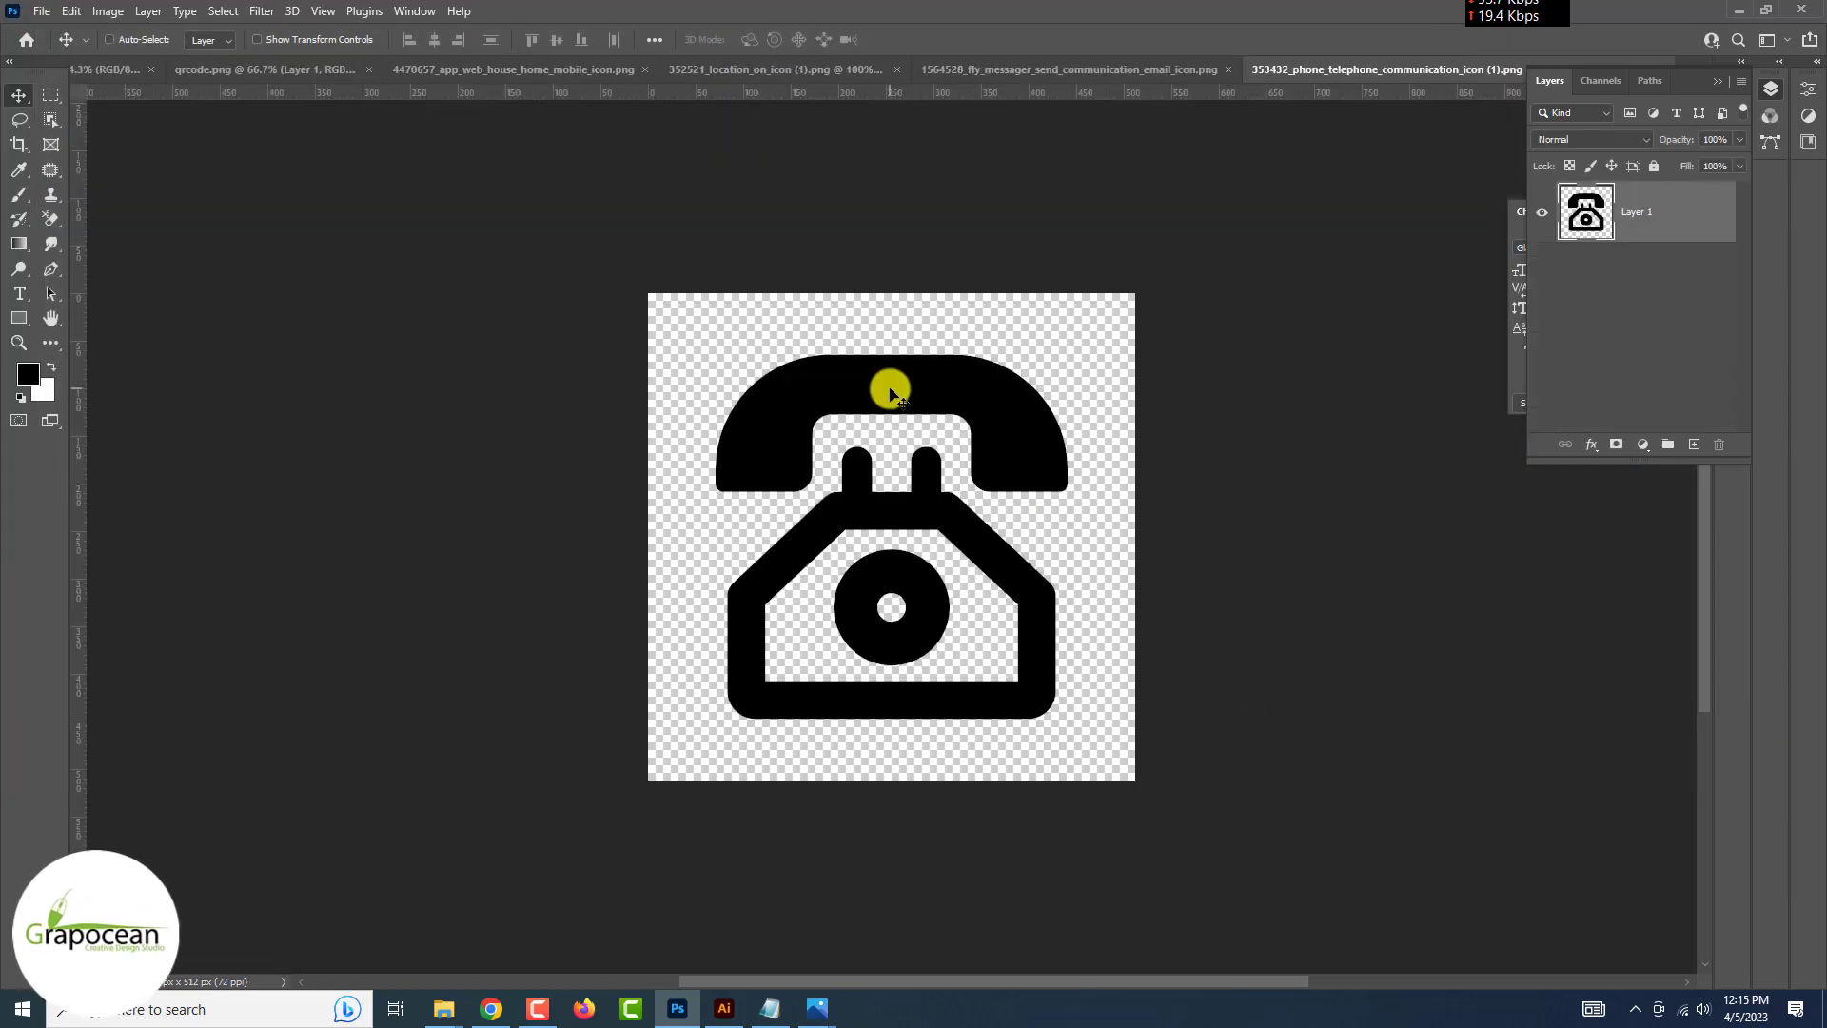
Place the phone icon onto a lime tile of the Business Card and scale it to fit
click(1702, 72)
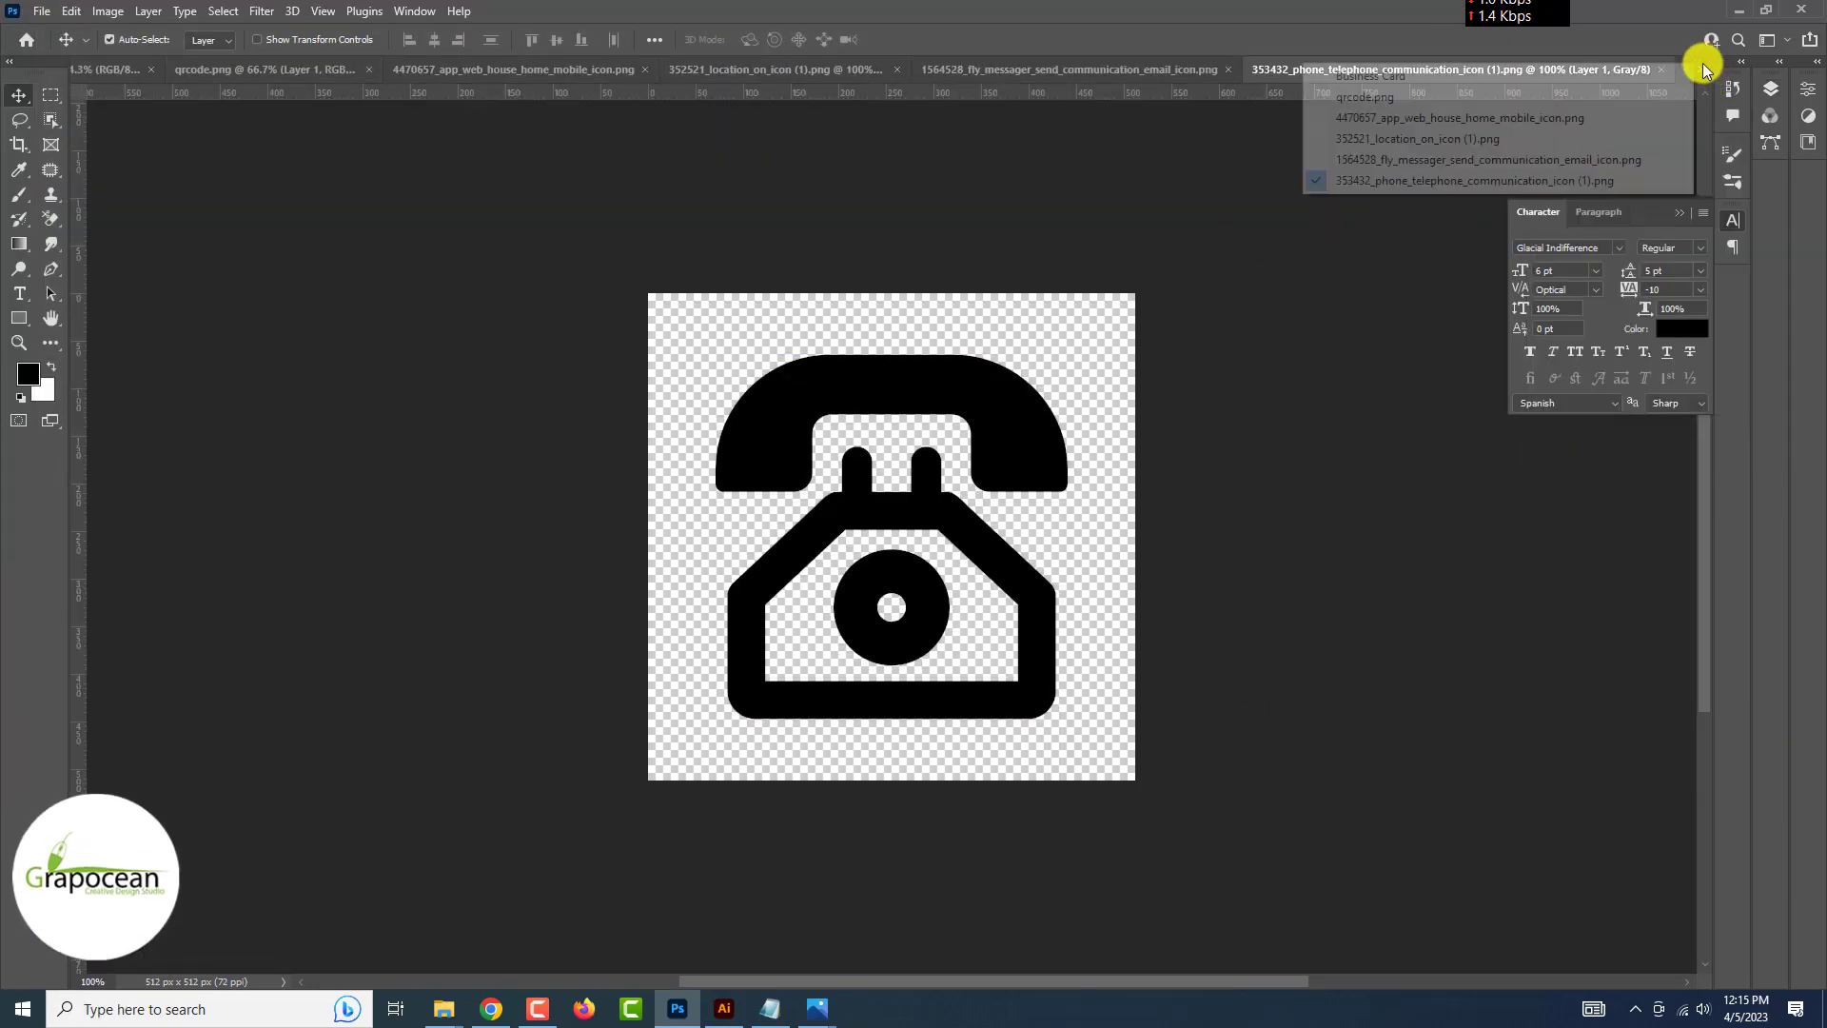
click(1402, 81)
drag(1403, 84, 1142, 456)
key(ctrl+t)
scroll(940, 751, up, 5)
scroll(1107, 643, up, 5)
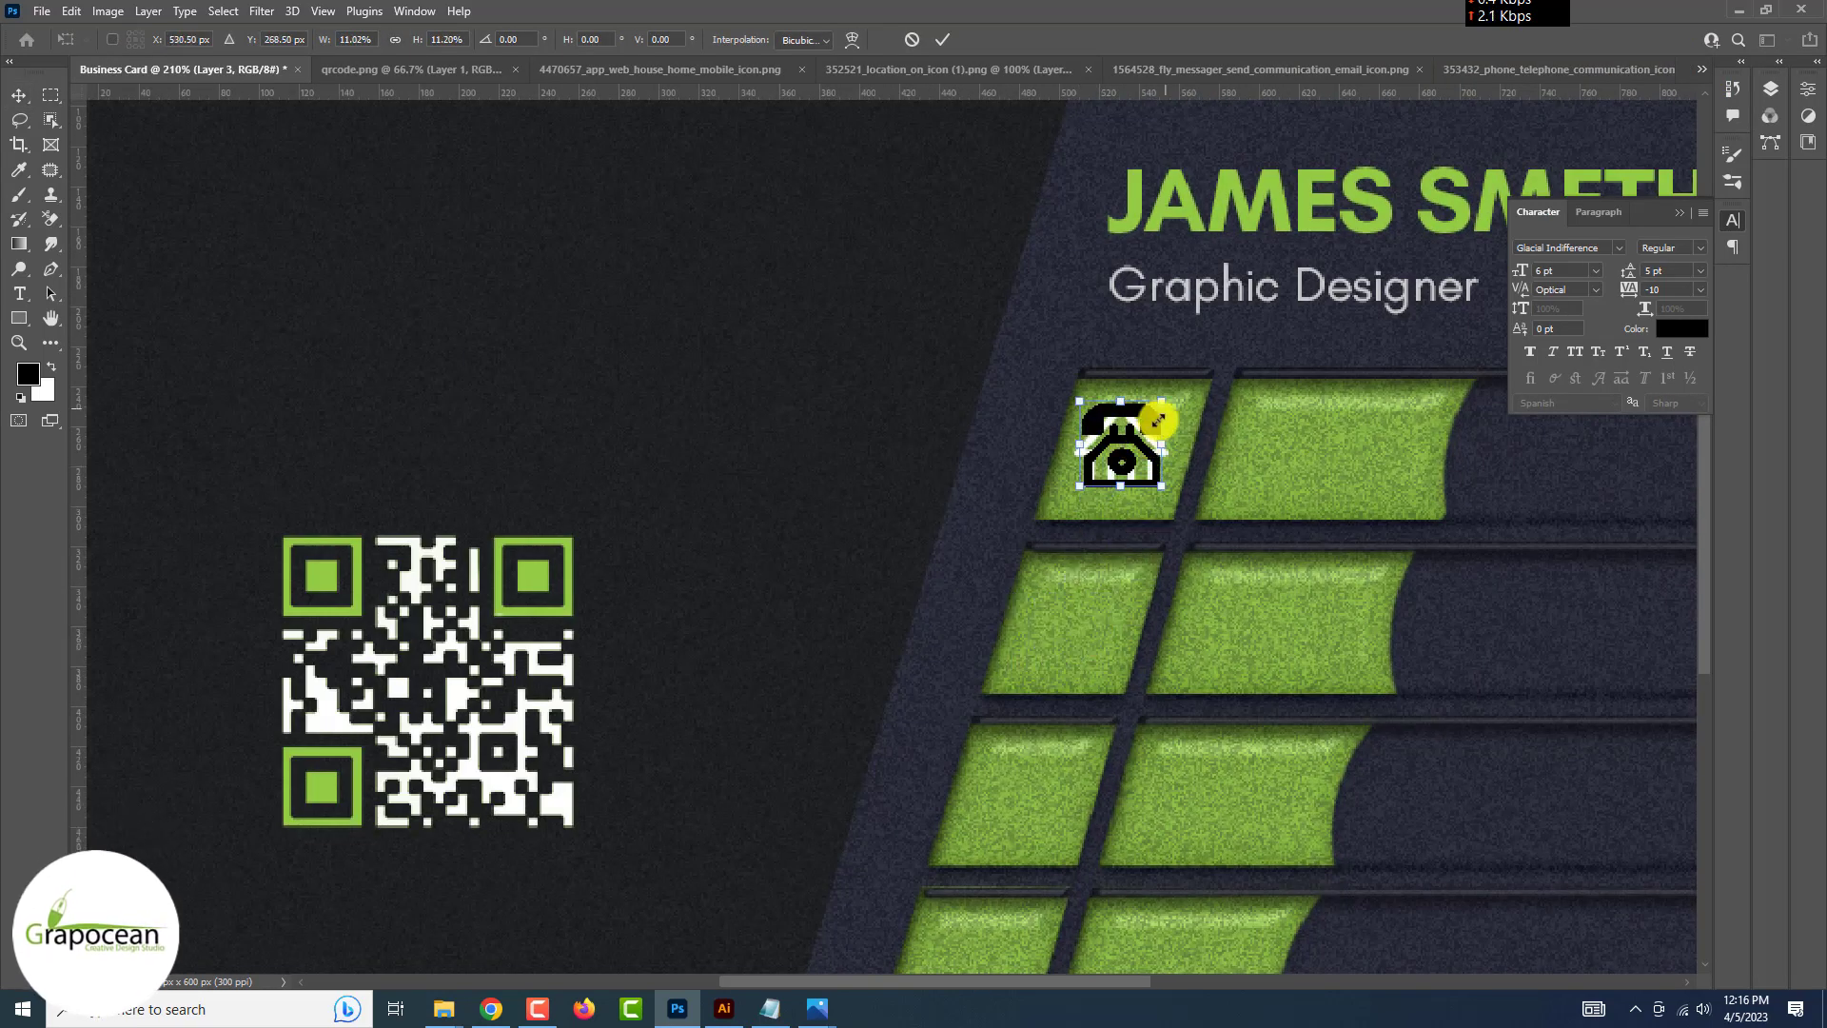
click(941, 39)
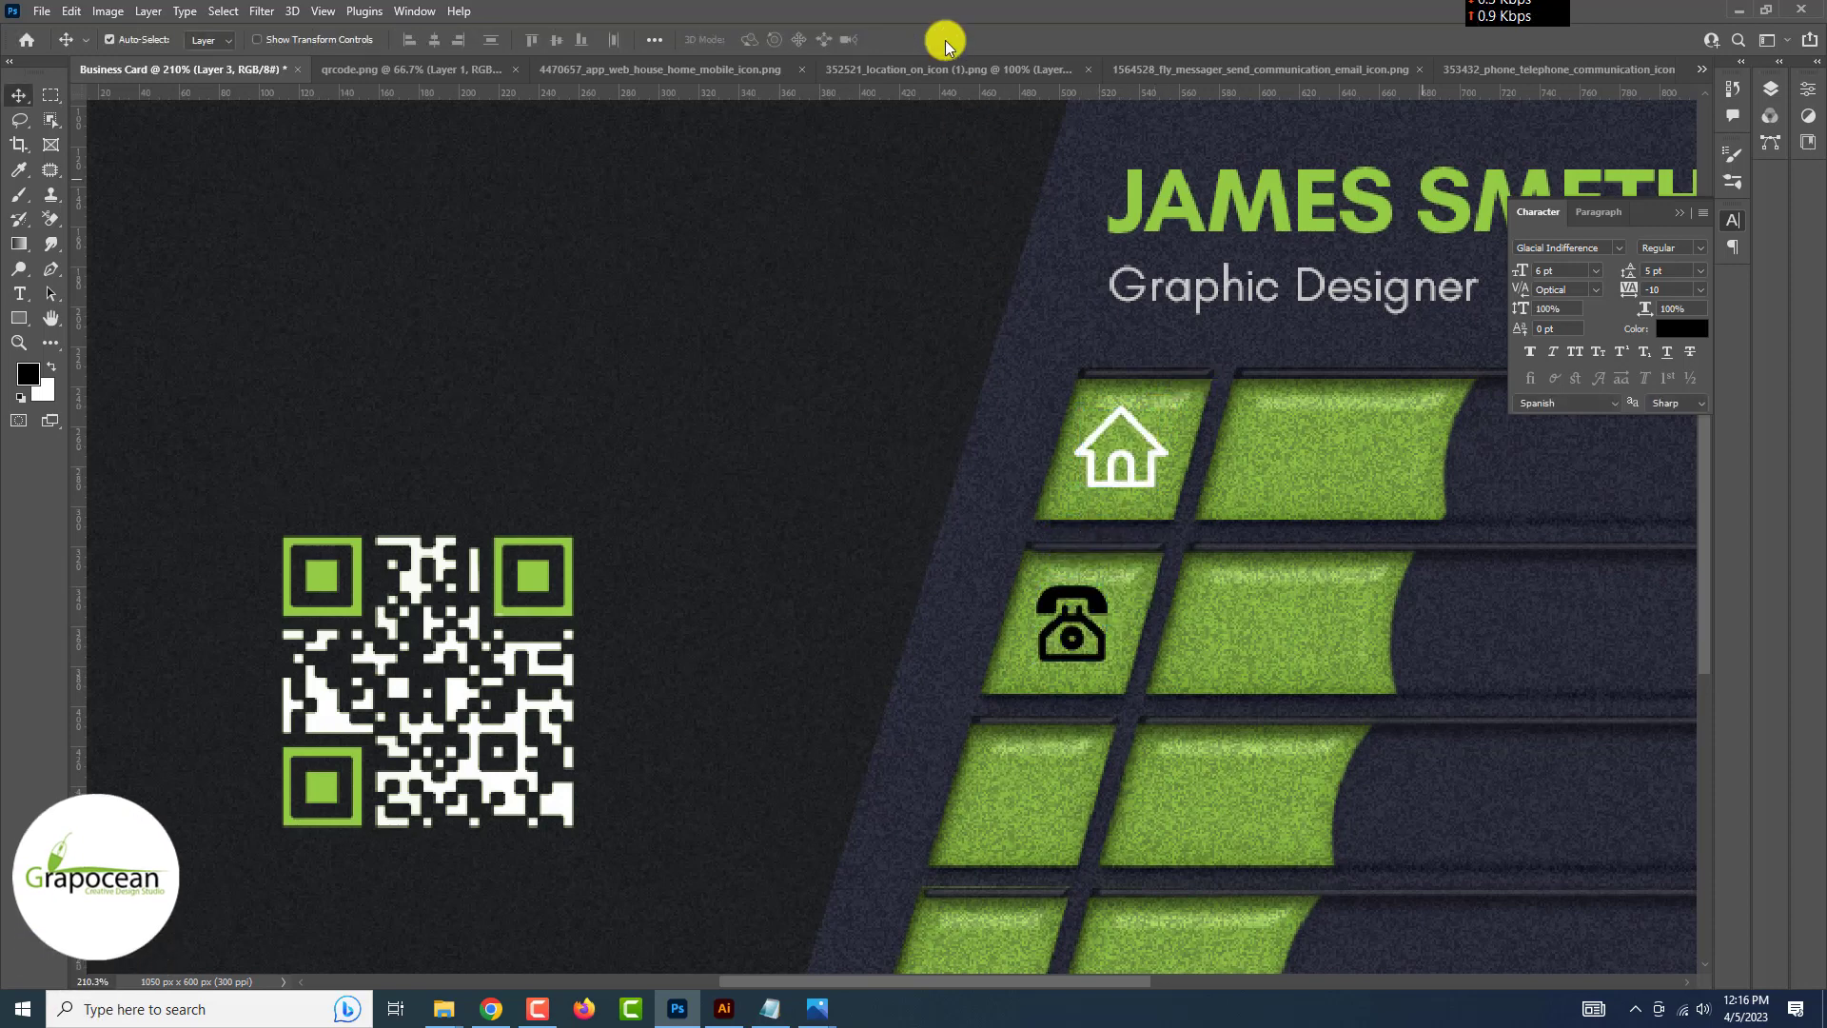
Copy the white Color Overlay effect onto the phone icon layer
click(1773, 91)
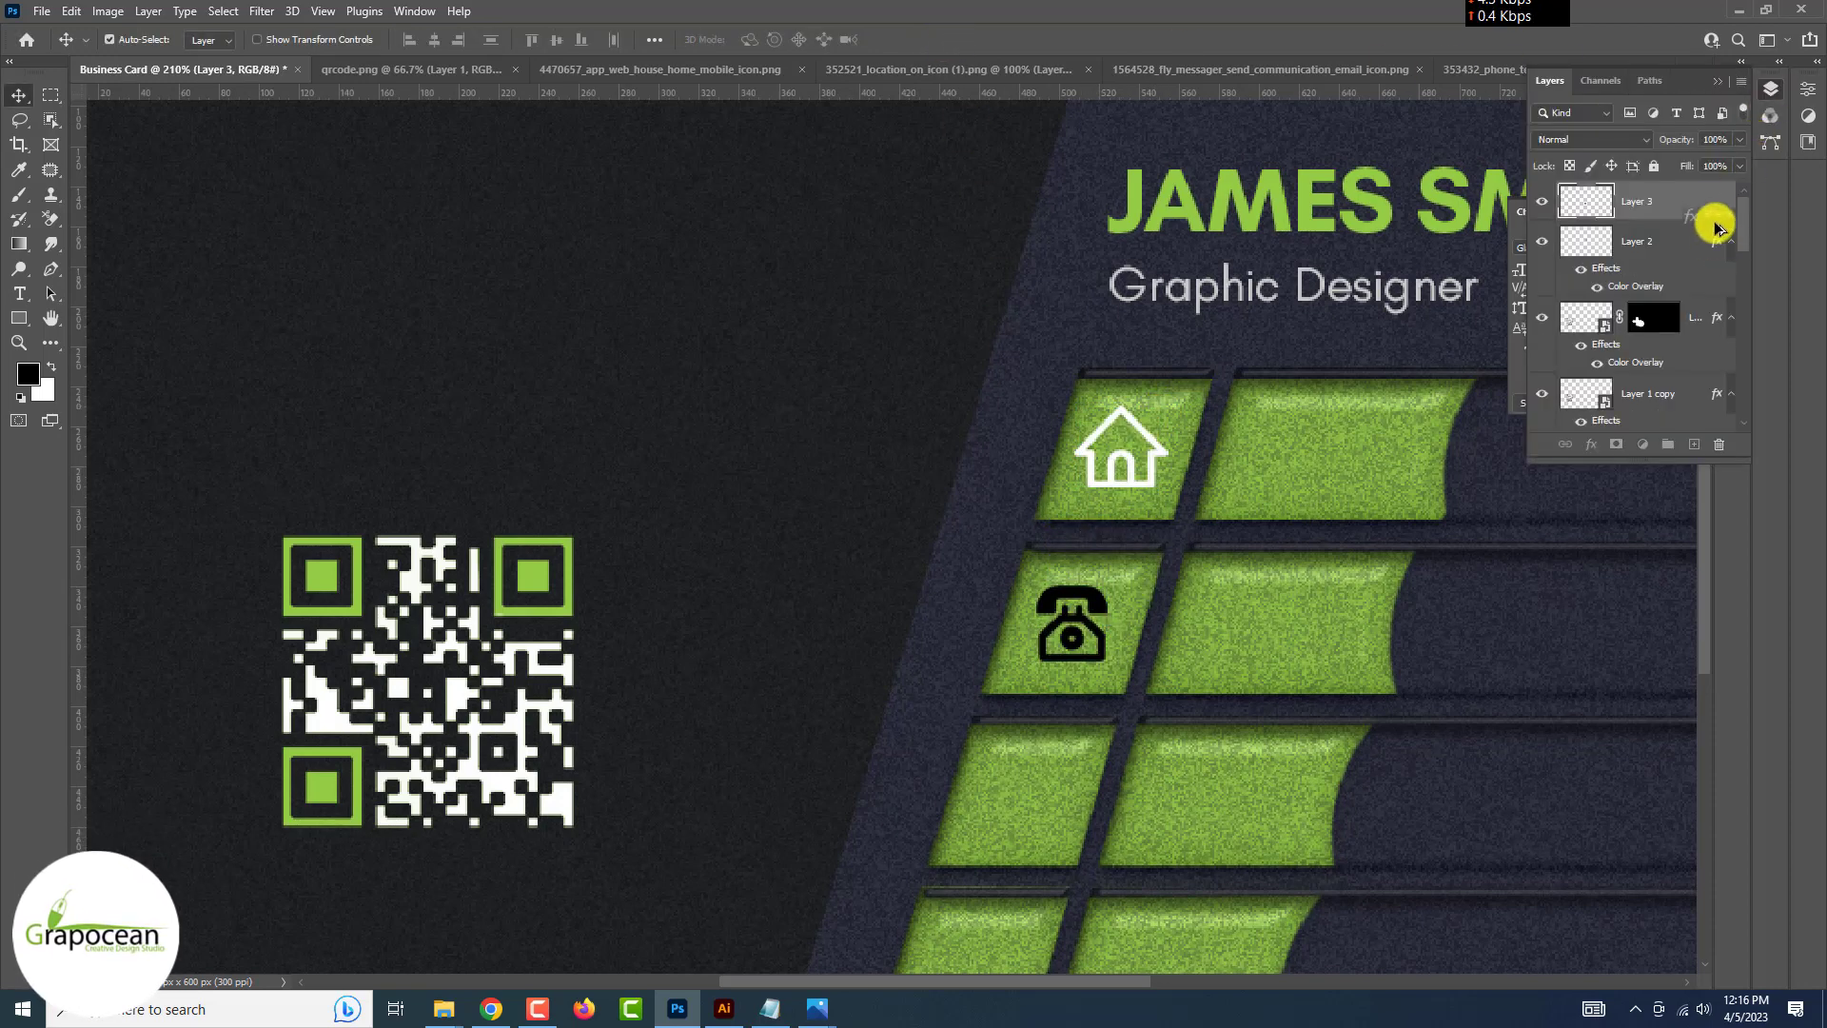
drag(1717, 226, 1712, 211)
scroll(1710, 211, down, 3)
scroll(1711, 211, up, 3)
scroll(1711, 211, down, 5)
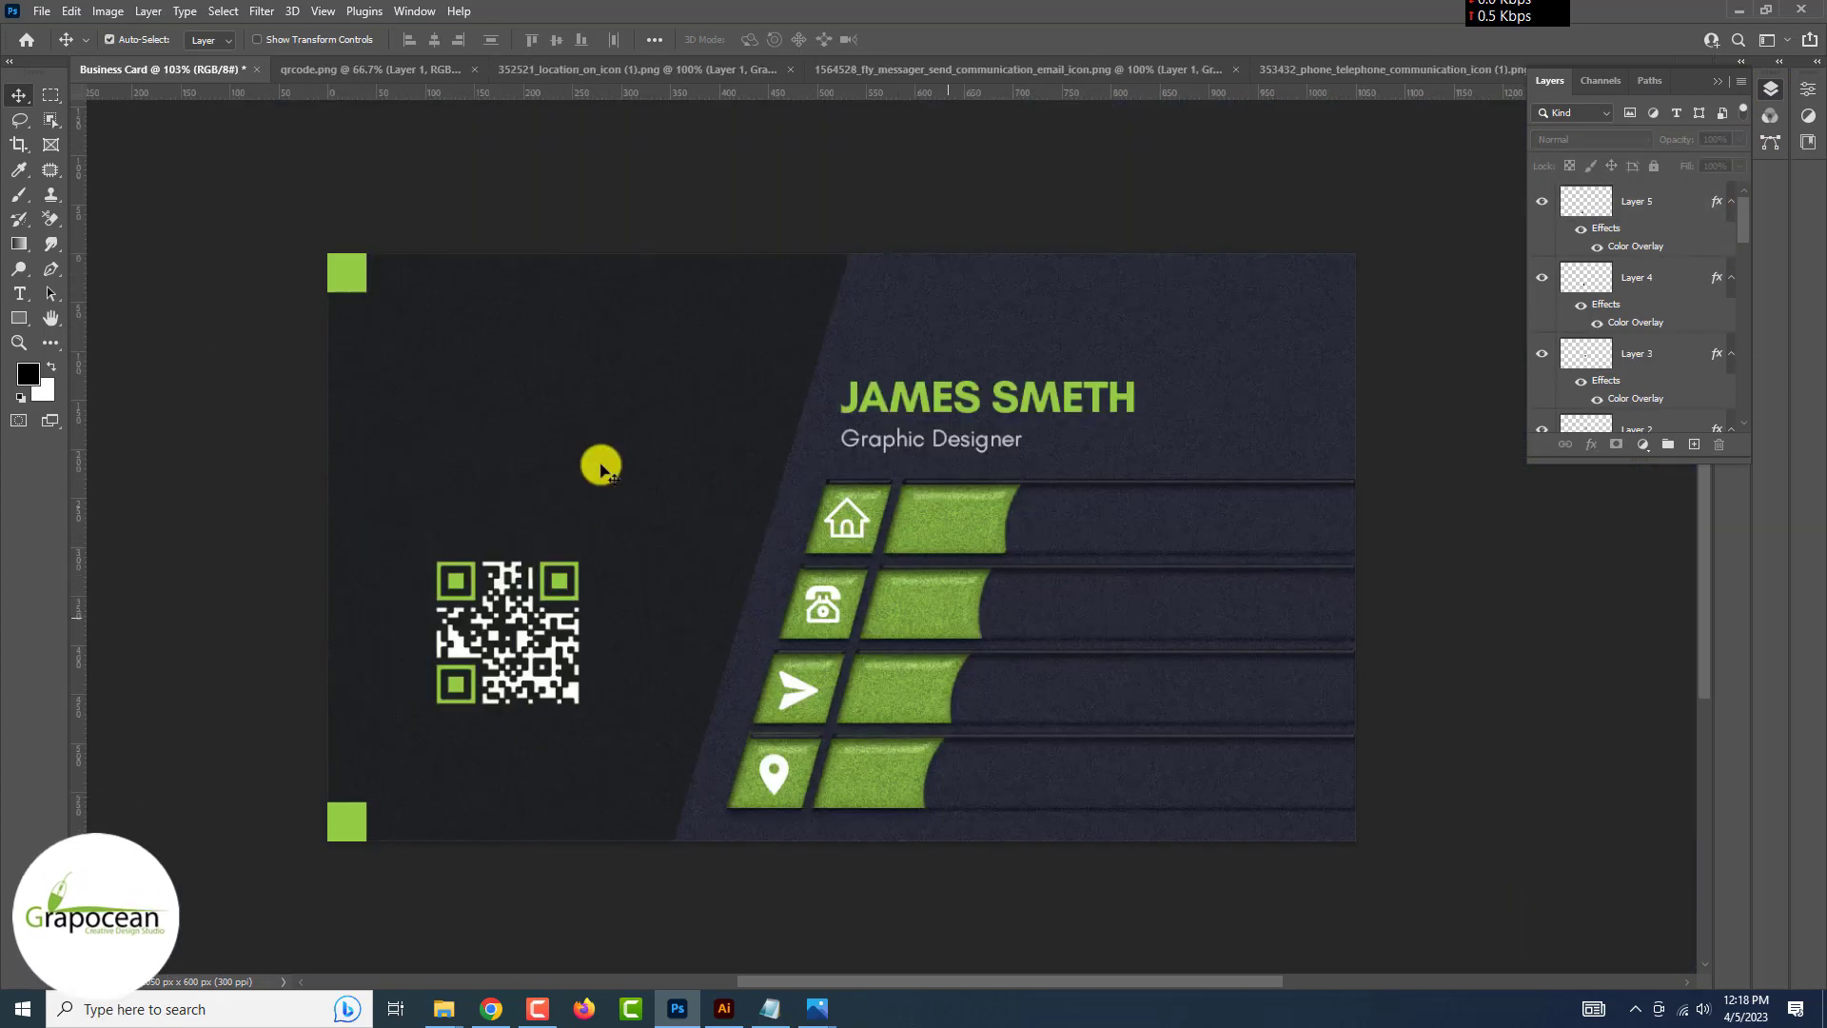
Type the phone number in white and drag it toward the phone row
key(t)
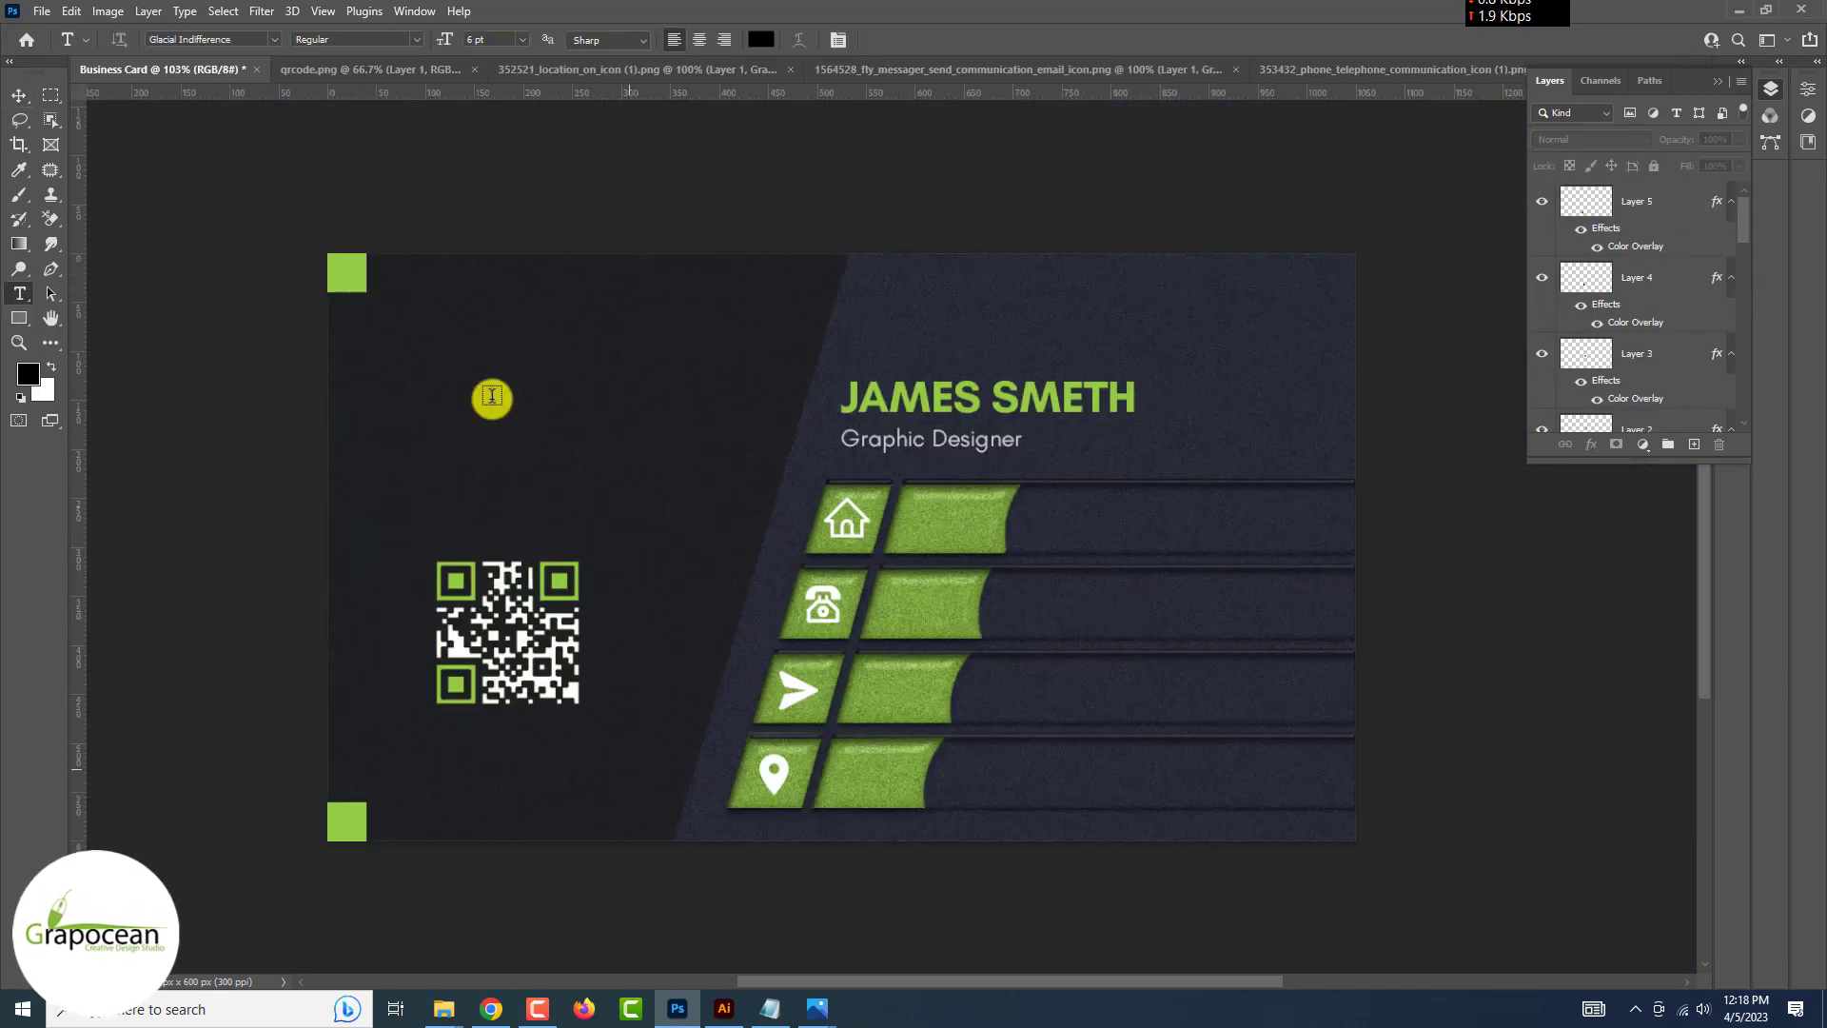
click(492, 398)
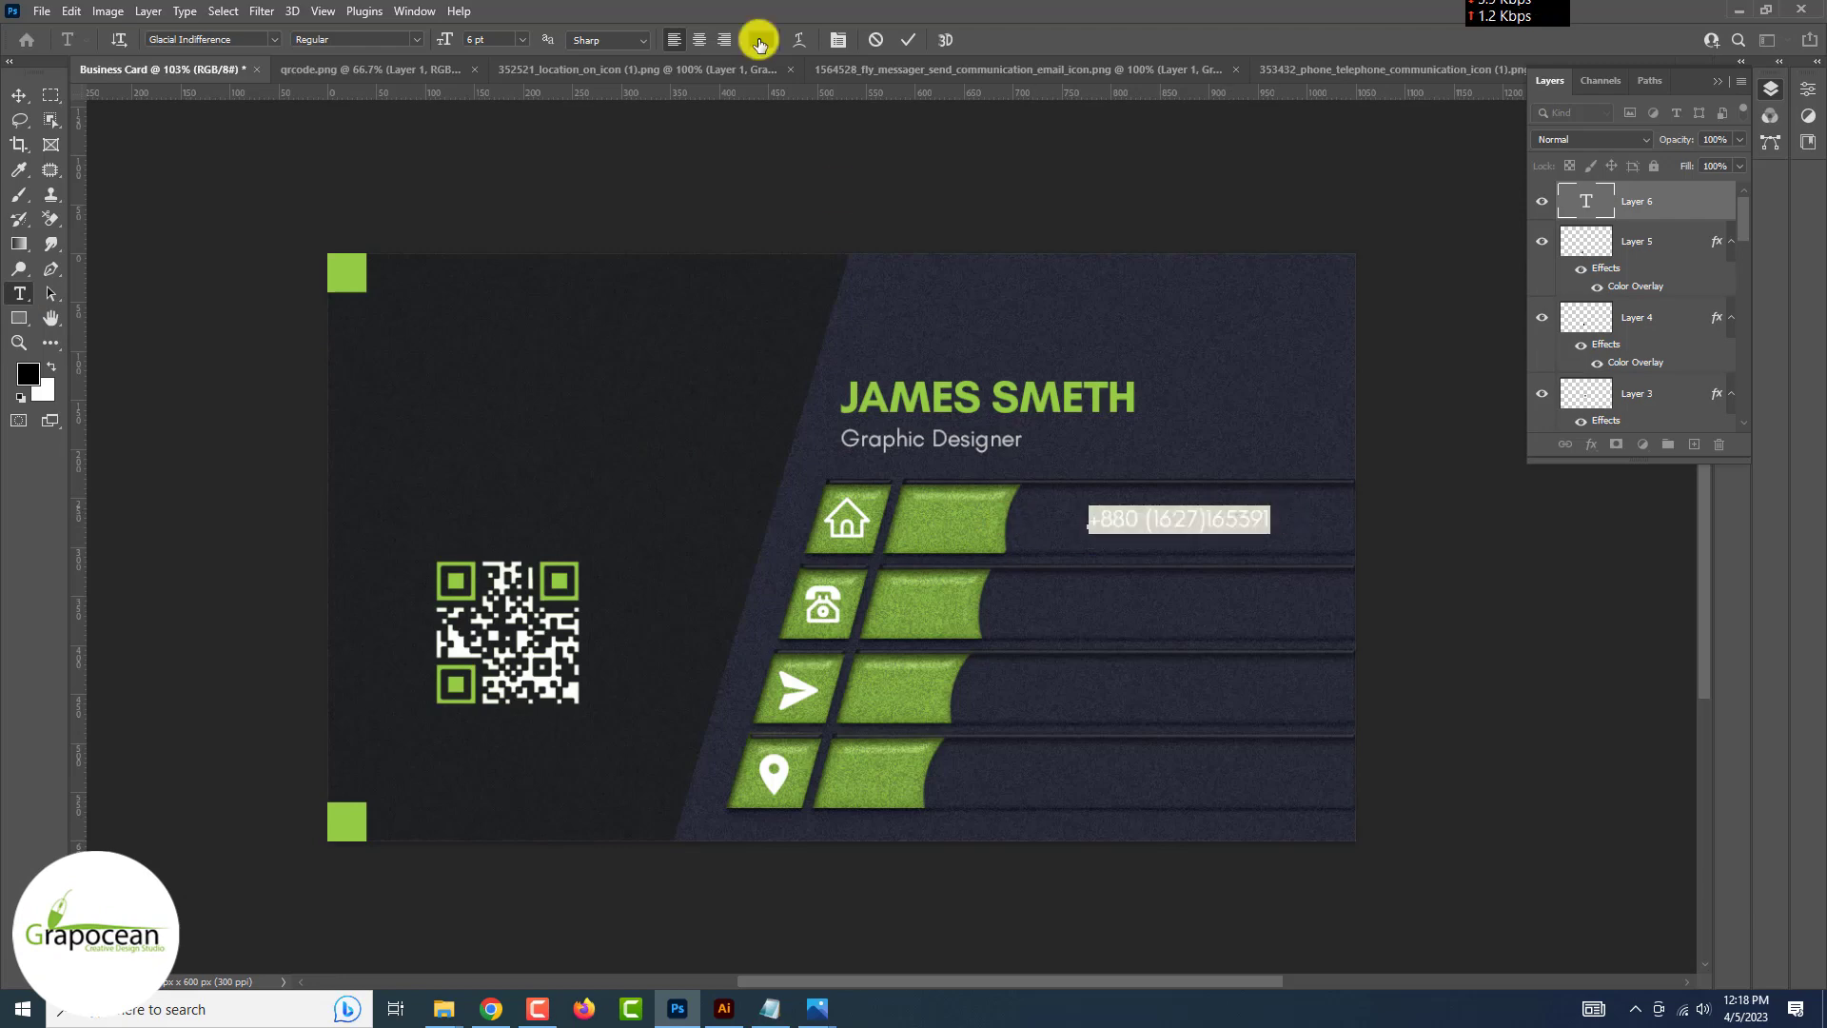
click(759, 43)
click(775, 773)
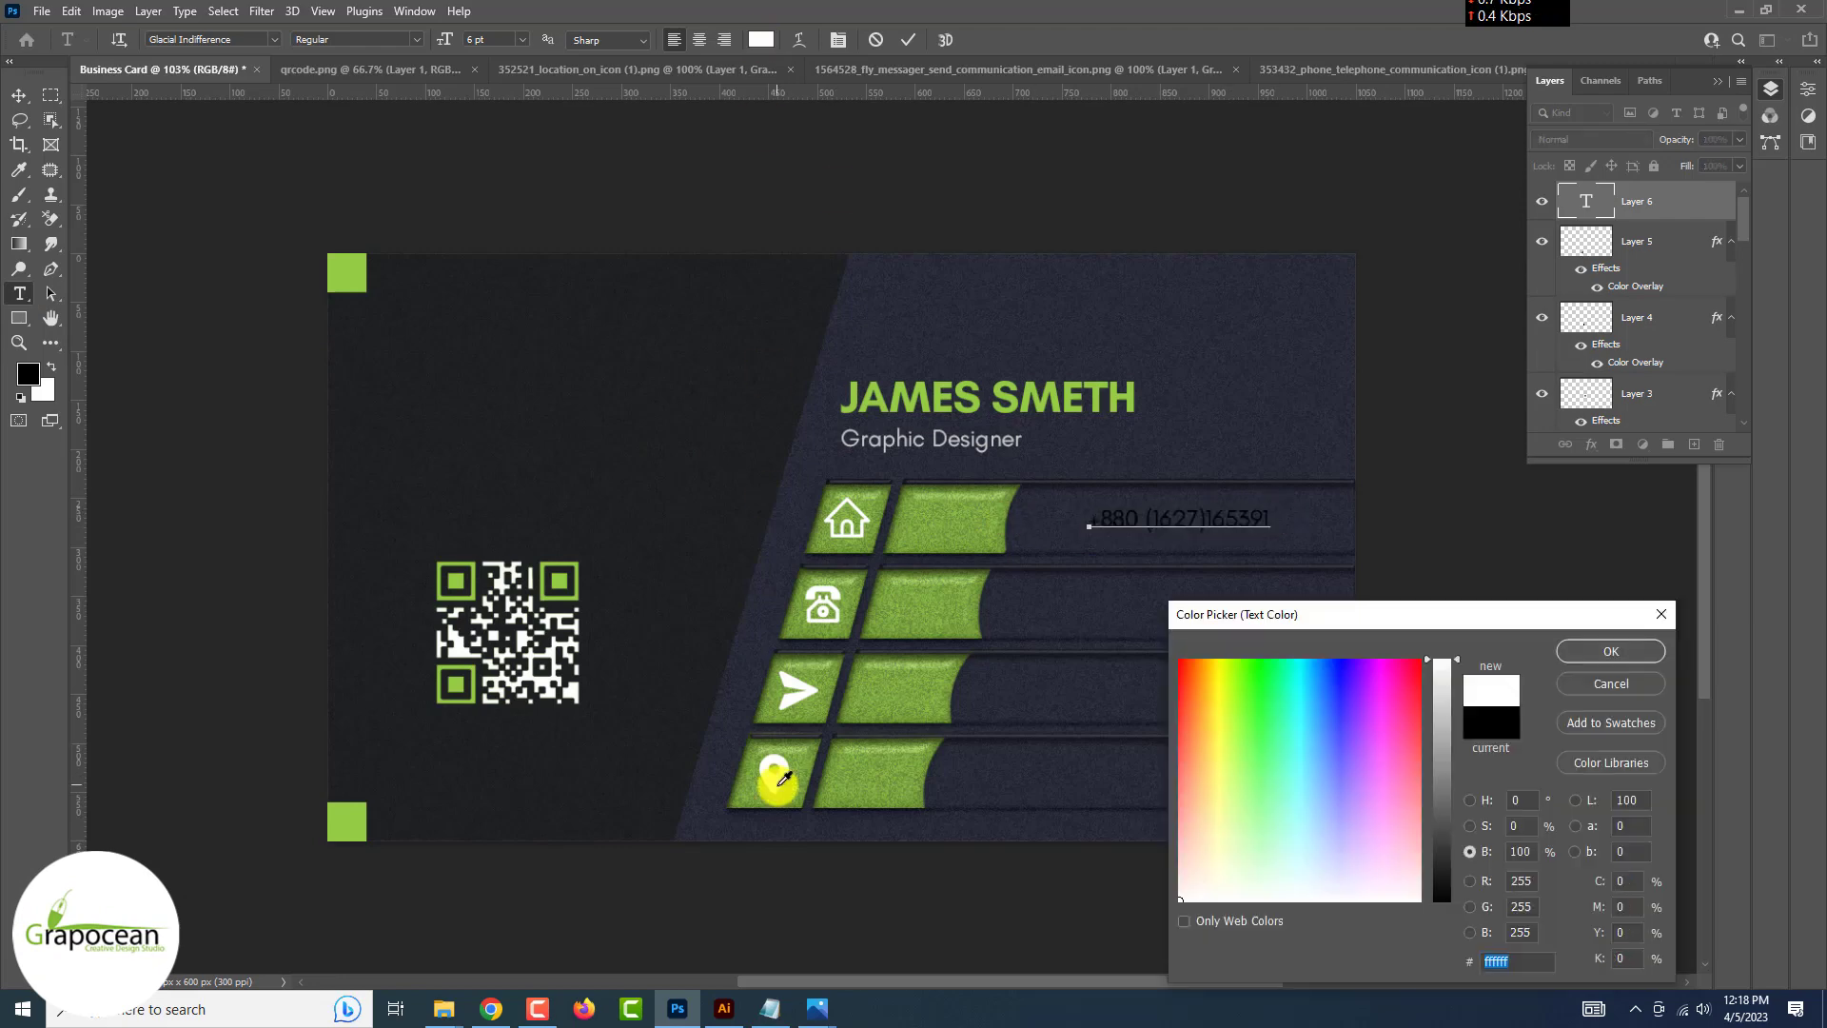
key(Return)
click(18, 95)
drag(1136, 524, 1028, 676)
scroll(1056, 524, up, 6)
scroll(1073, 671, down, 8)
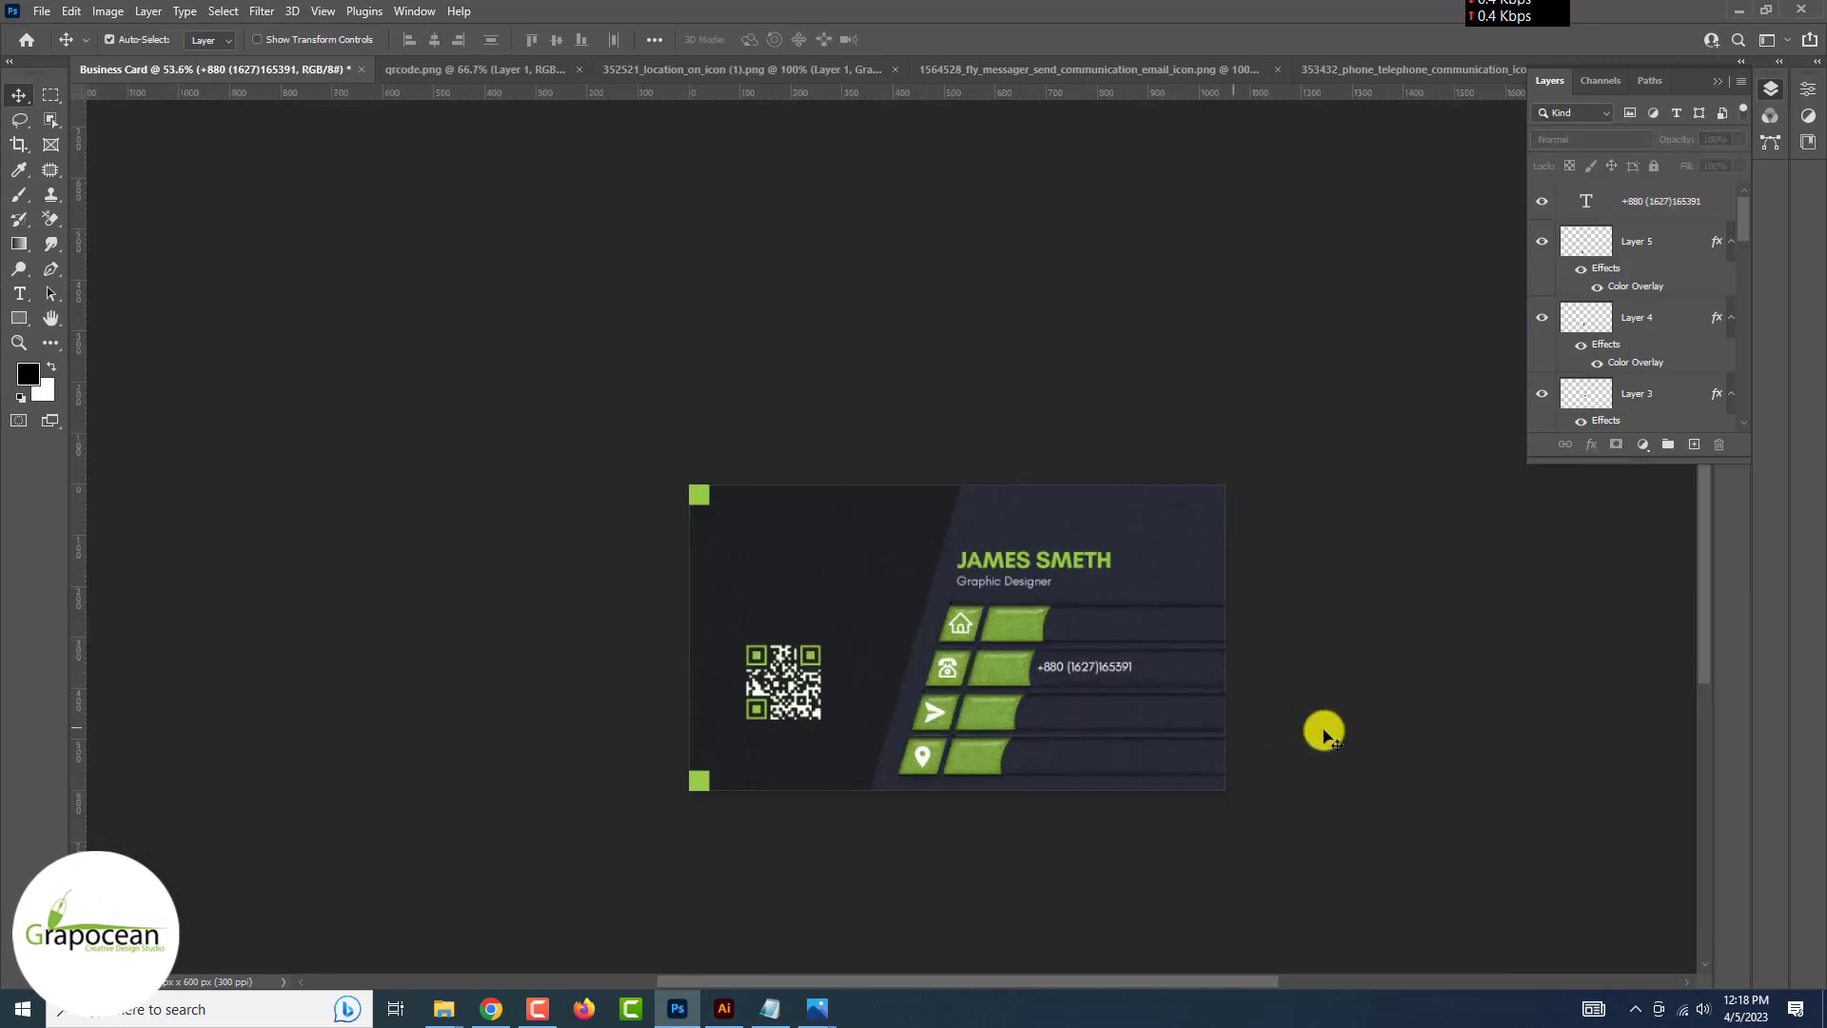
scroll(1237, 734, up, 6)
Paint black on the lime bar's layer mask to trim the bar shorter
click(1182, 465)
click(1541, 339)
click(1542, 339)
scroll(1541, 371, down, 2)
click(1663, 381)
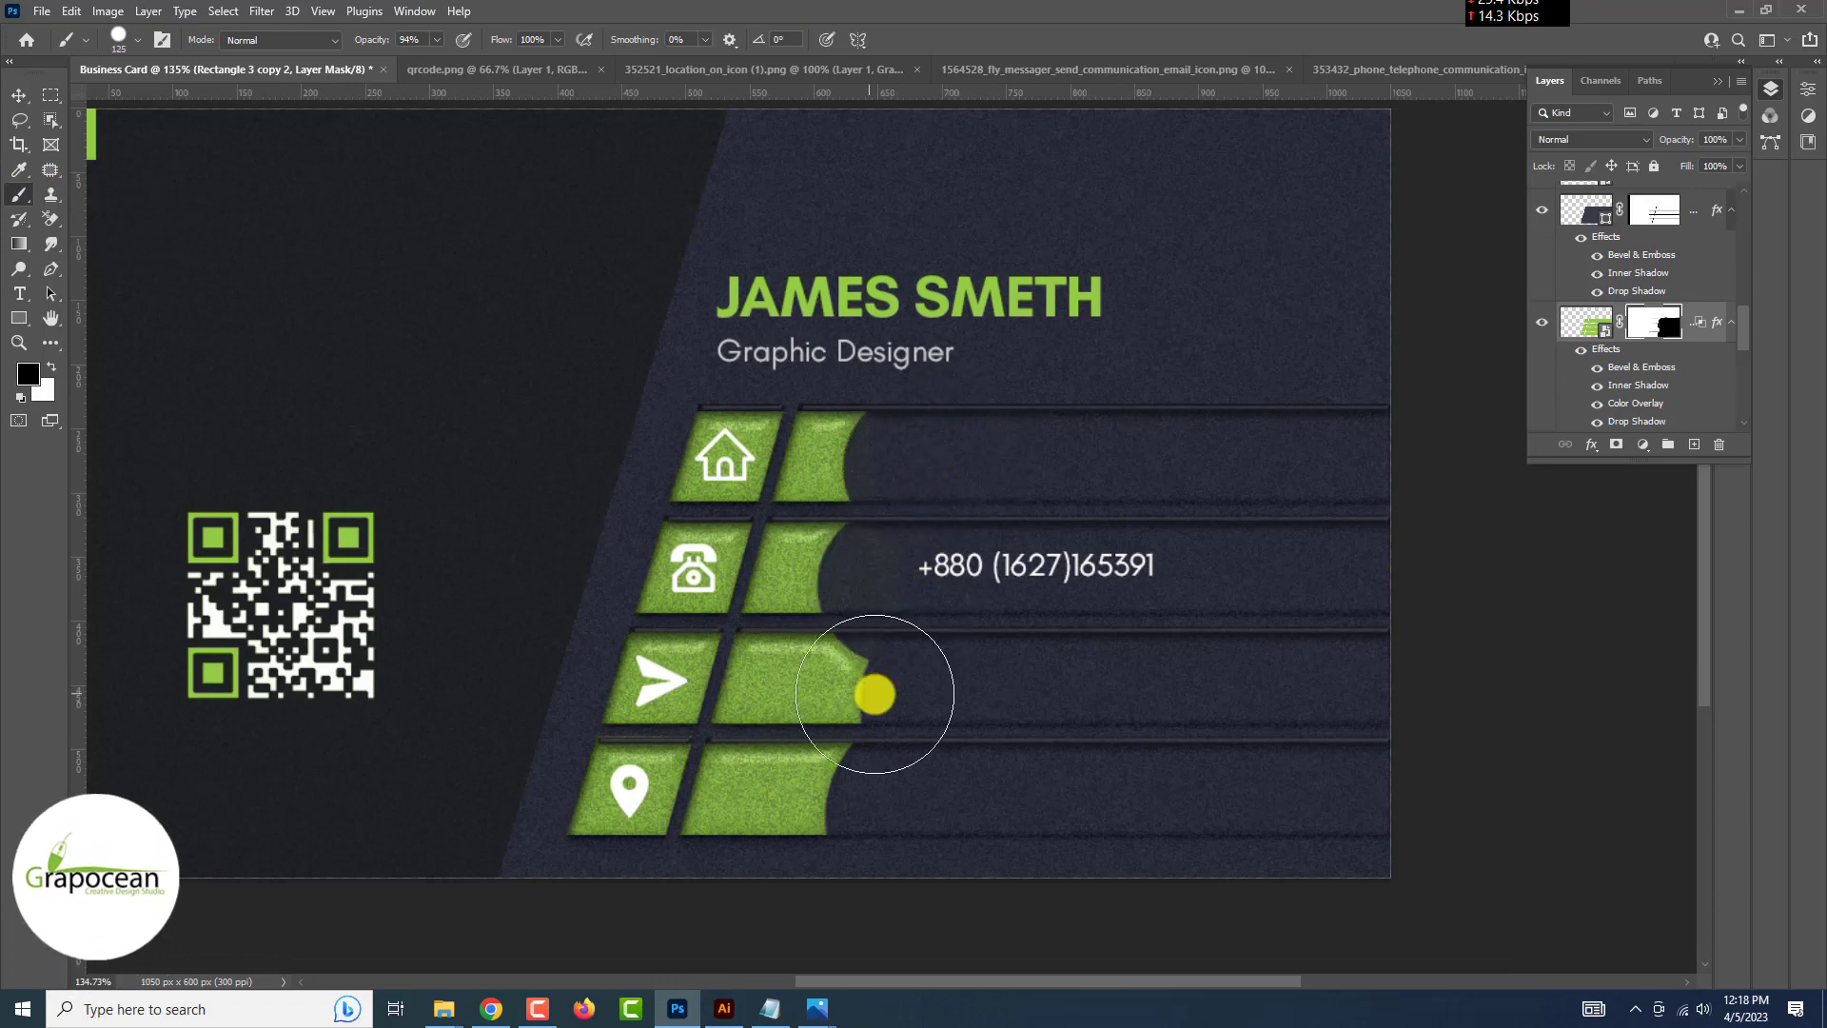
drag(873, 694, 856, 799)
scroll(857, 799, down, 2)
scroll(970, 689, down, 5)
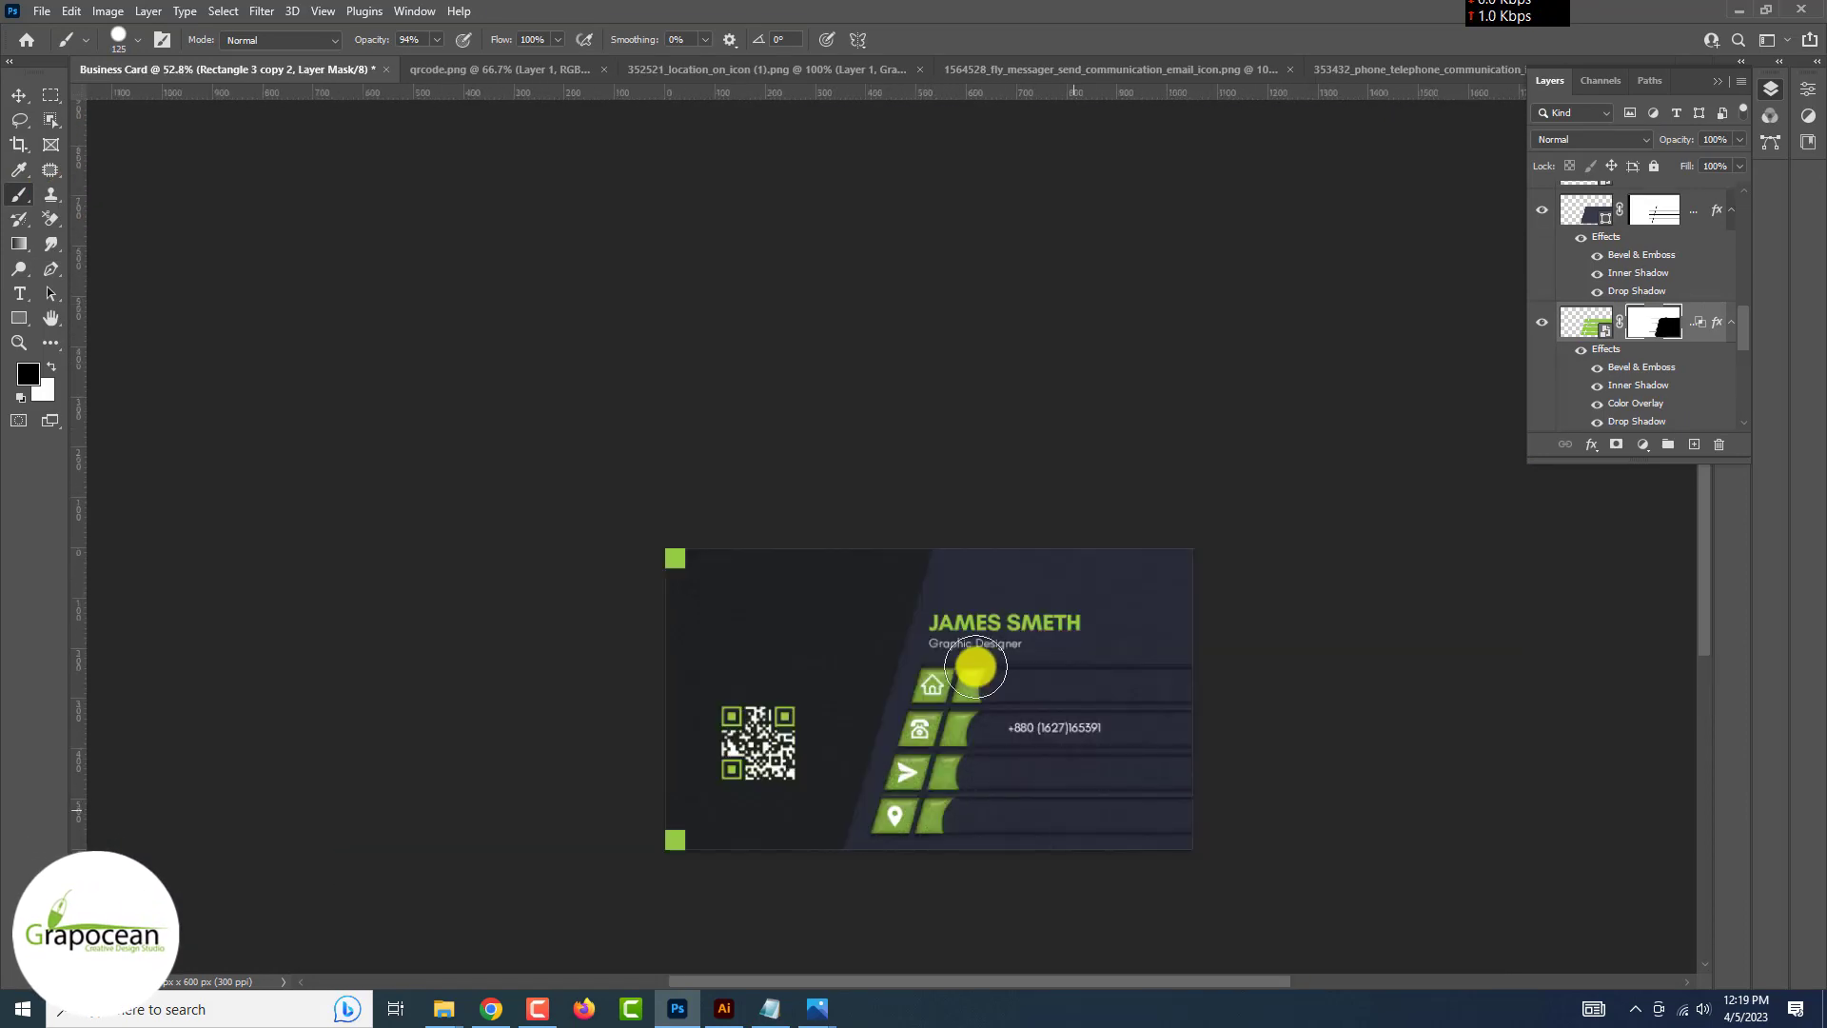
scroll(974, 666, up, 4)
scroll(974, 666, down, 6)
scroll(974, 667, up, 6)
Move the phone number into the second row, undoing a misplaced copy
click(19, 95)
scroll(920, 681, down, 4)
scroll(921, 682, up, 3)
drag(921, 681, 1115, 678)
scroll(846, 687, up, 8)
scroll(850, 690, down, 6)
key(ctrl+z)
scroll(1118, 677, down, 5)
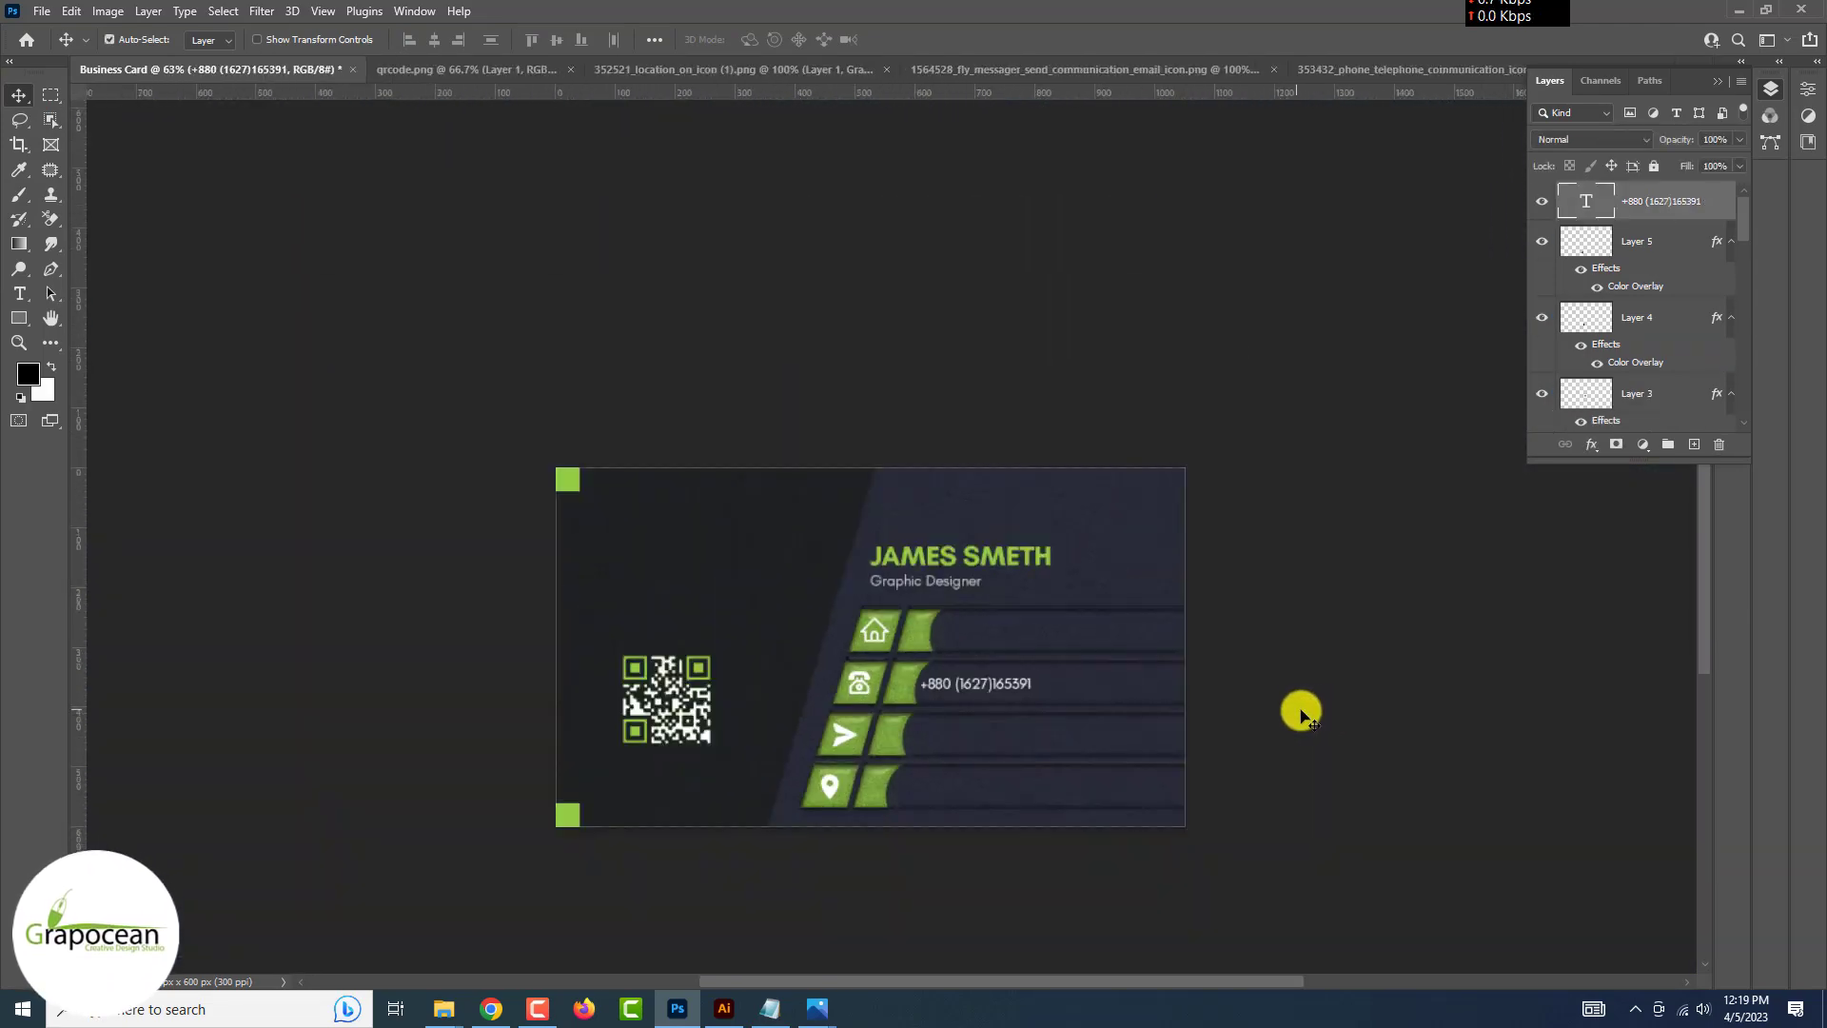
Duplicate the phone number below itself and shift both lines left beside the bar
click(1301, 713)
scroll(1005, 695, up, 8)
drag(945, 670, 977, 691)
scroll(971, 693, up, 6)
drag(752, 684, 697, 681)
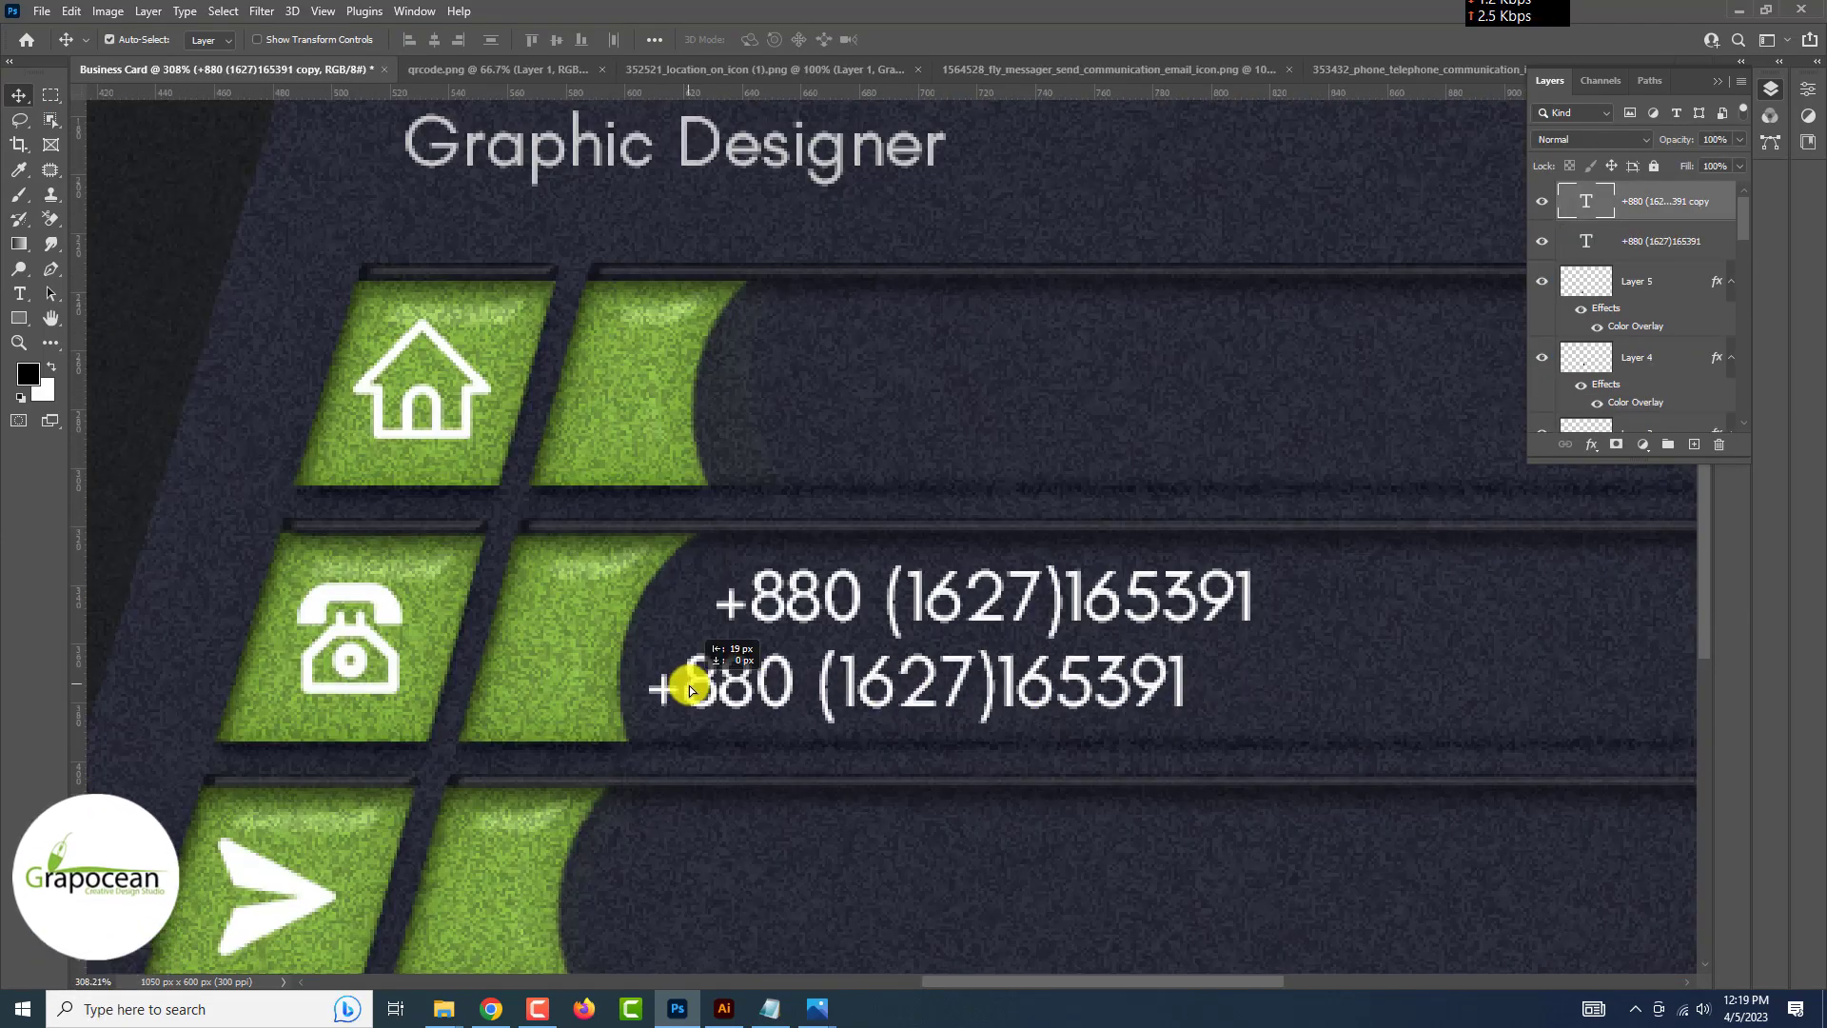
ctrl+drag(942, 601, 905, 601)
scroll(905, 601, down, 7)
scroll(1113, 603, up, 6)
ctrl+click(1123, 618)
scroll(1062, 614, up, 5)
drag(1042, 625, 1032, 561)
scroll(1115, 600, down, 10)
scroll(1142, 618, up, 8)
Scale both phone lines down to about 82% and align the lower under the upper
shift+click(1685, 231)
key(ctrl+t)
key(Return)
click(967, 378)
drag(1015, 498, 1015, 508)
scroll(887, 639, down, 8)
scroll(873, 634, up, 7)
drag(910, 600, 888, 685)
Retype the copied lines in the send row as e-mail address placeholders
shift+click(1695, 245)
scroll(889, 693, down, 5)
scroll(889, 694, up, 5)
click(21, 294)
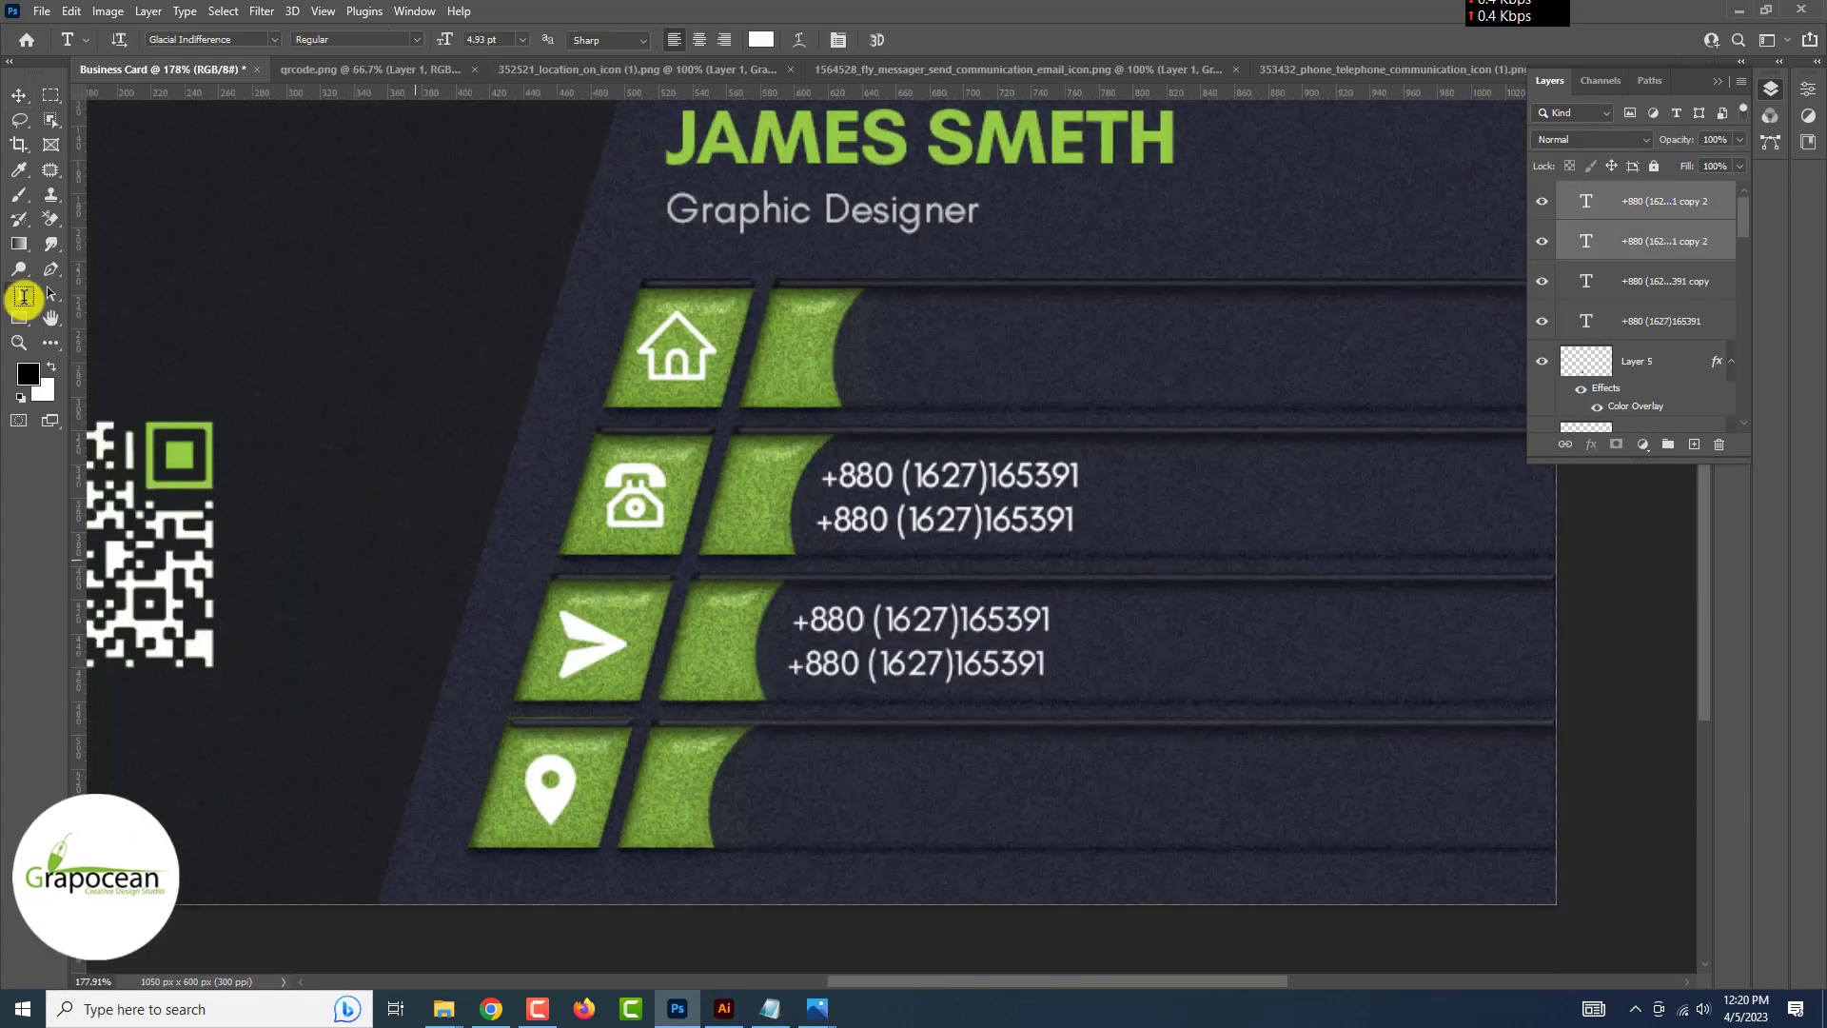
drag(795, 626, 1167, 632)
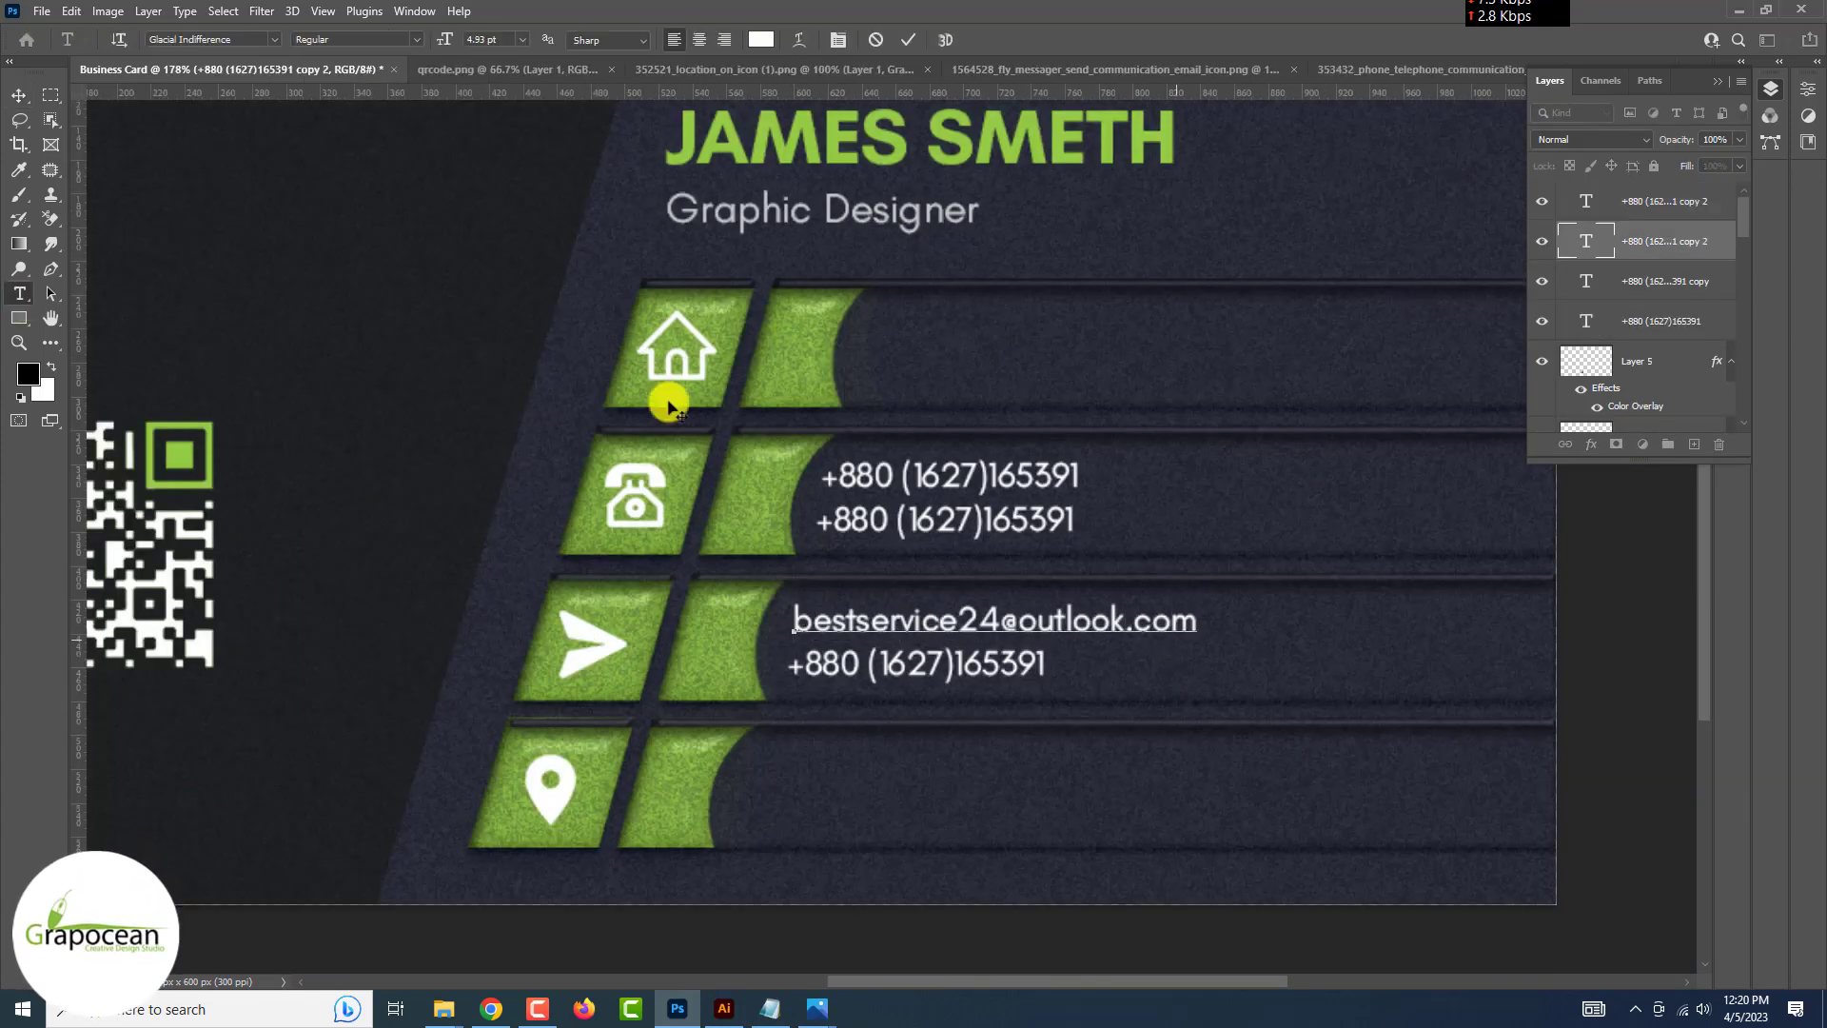
drag(789, 666, 1182, 671)
key(BackSpace)
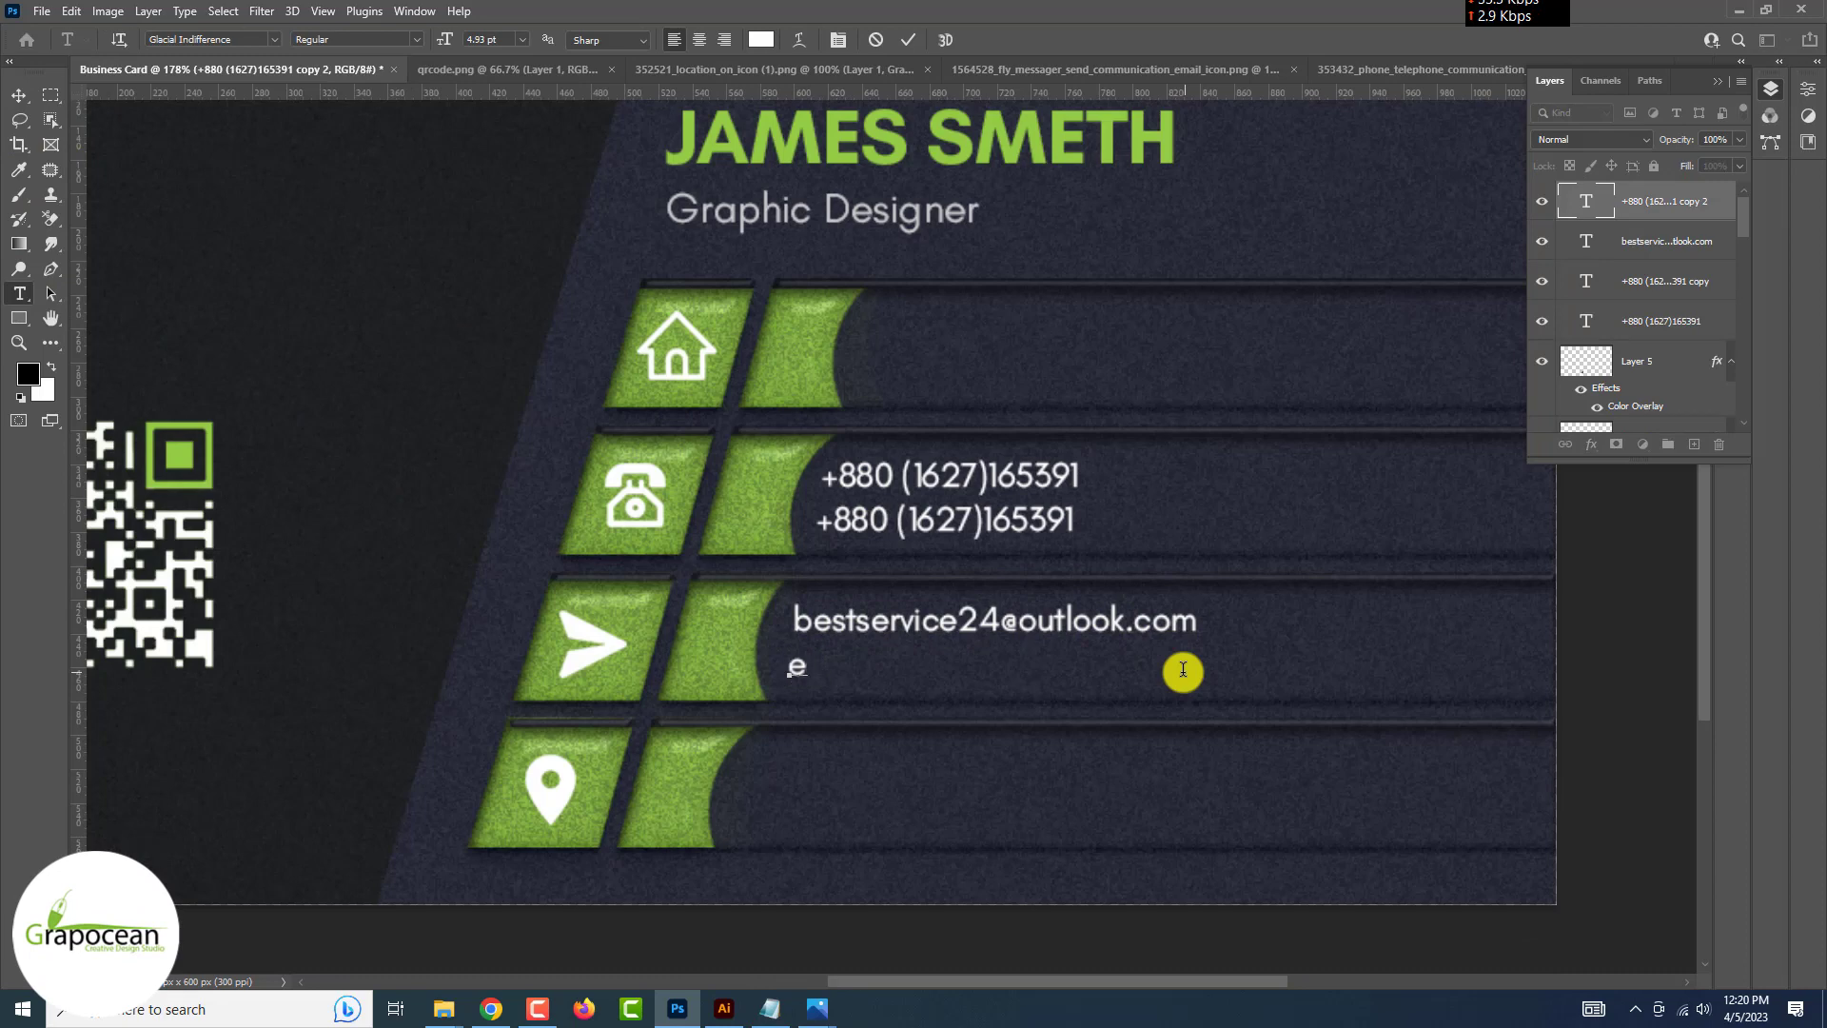
text(emailaddress@gmail.com)
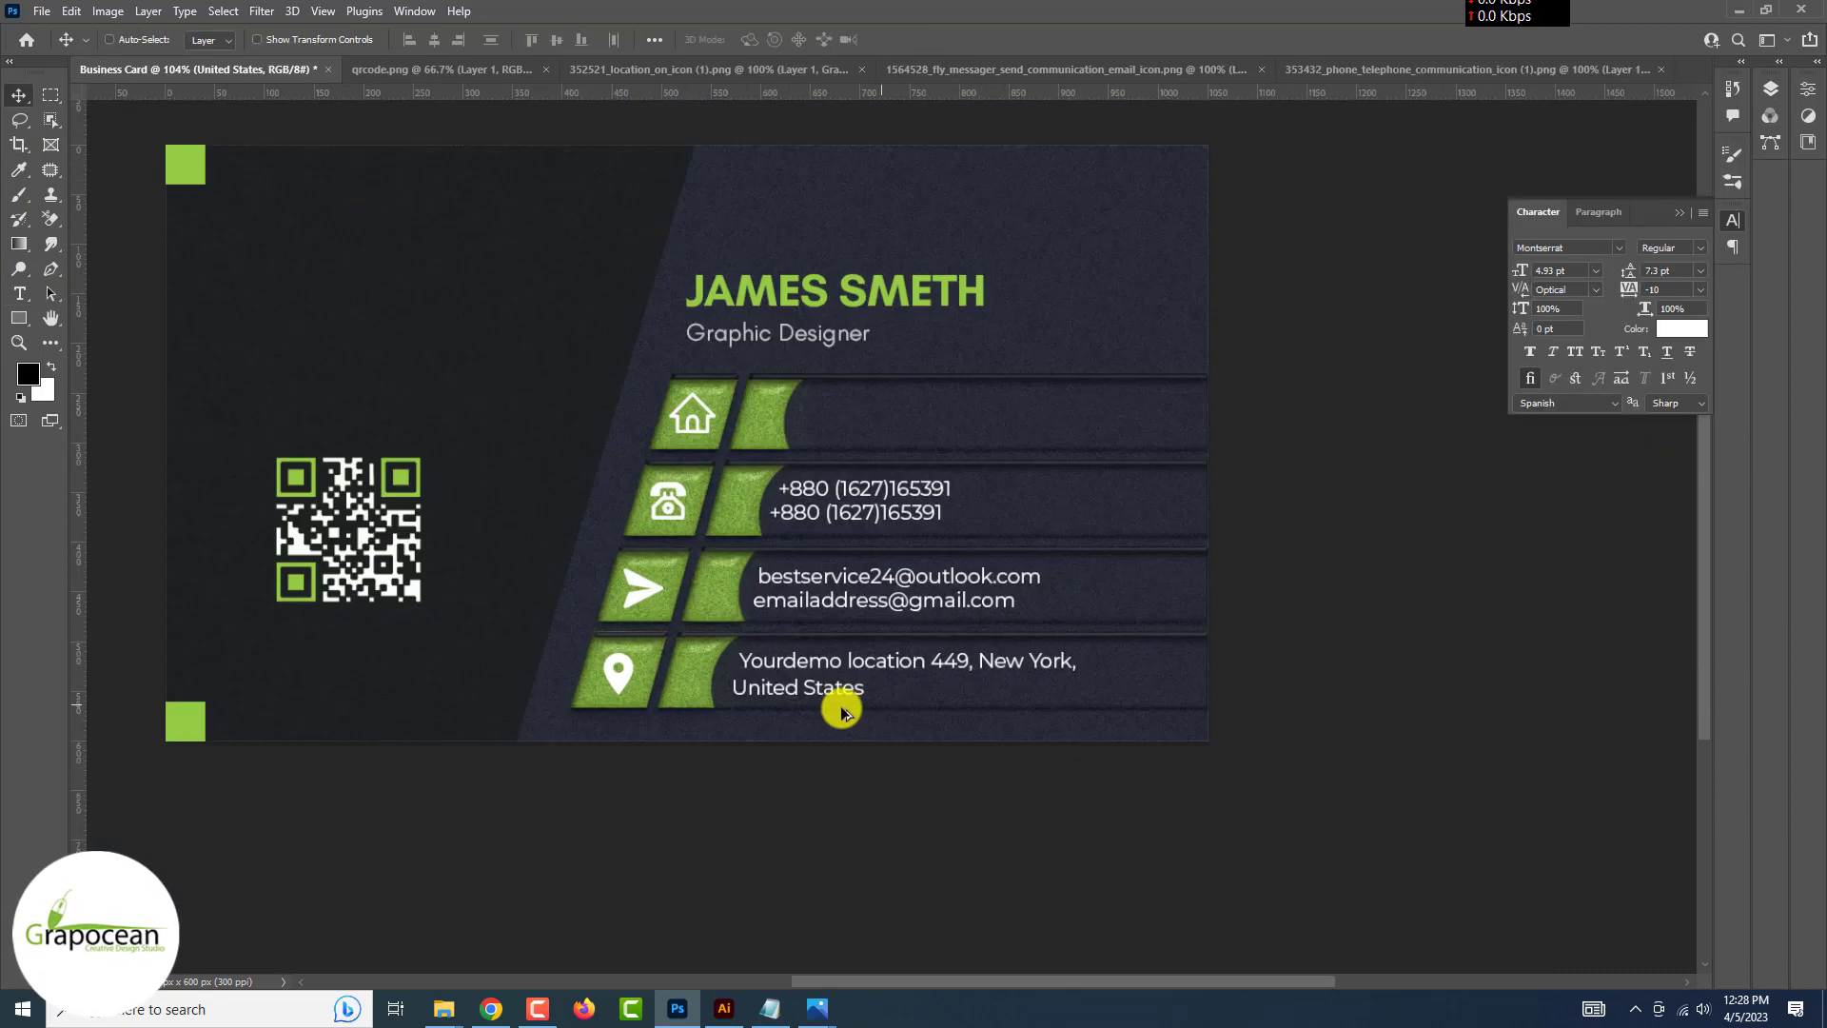
Place a copy of the phone-number text in the top row
scroll(681, 681, up, 3)
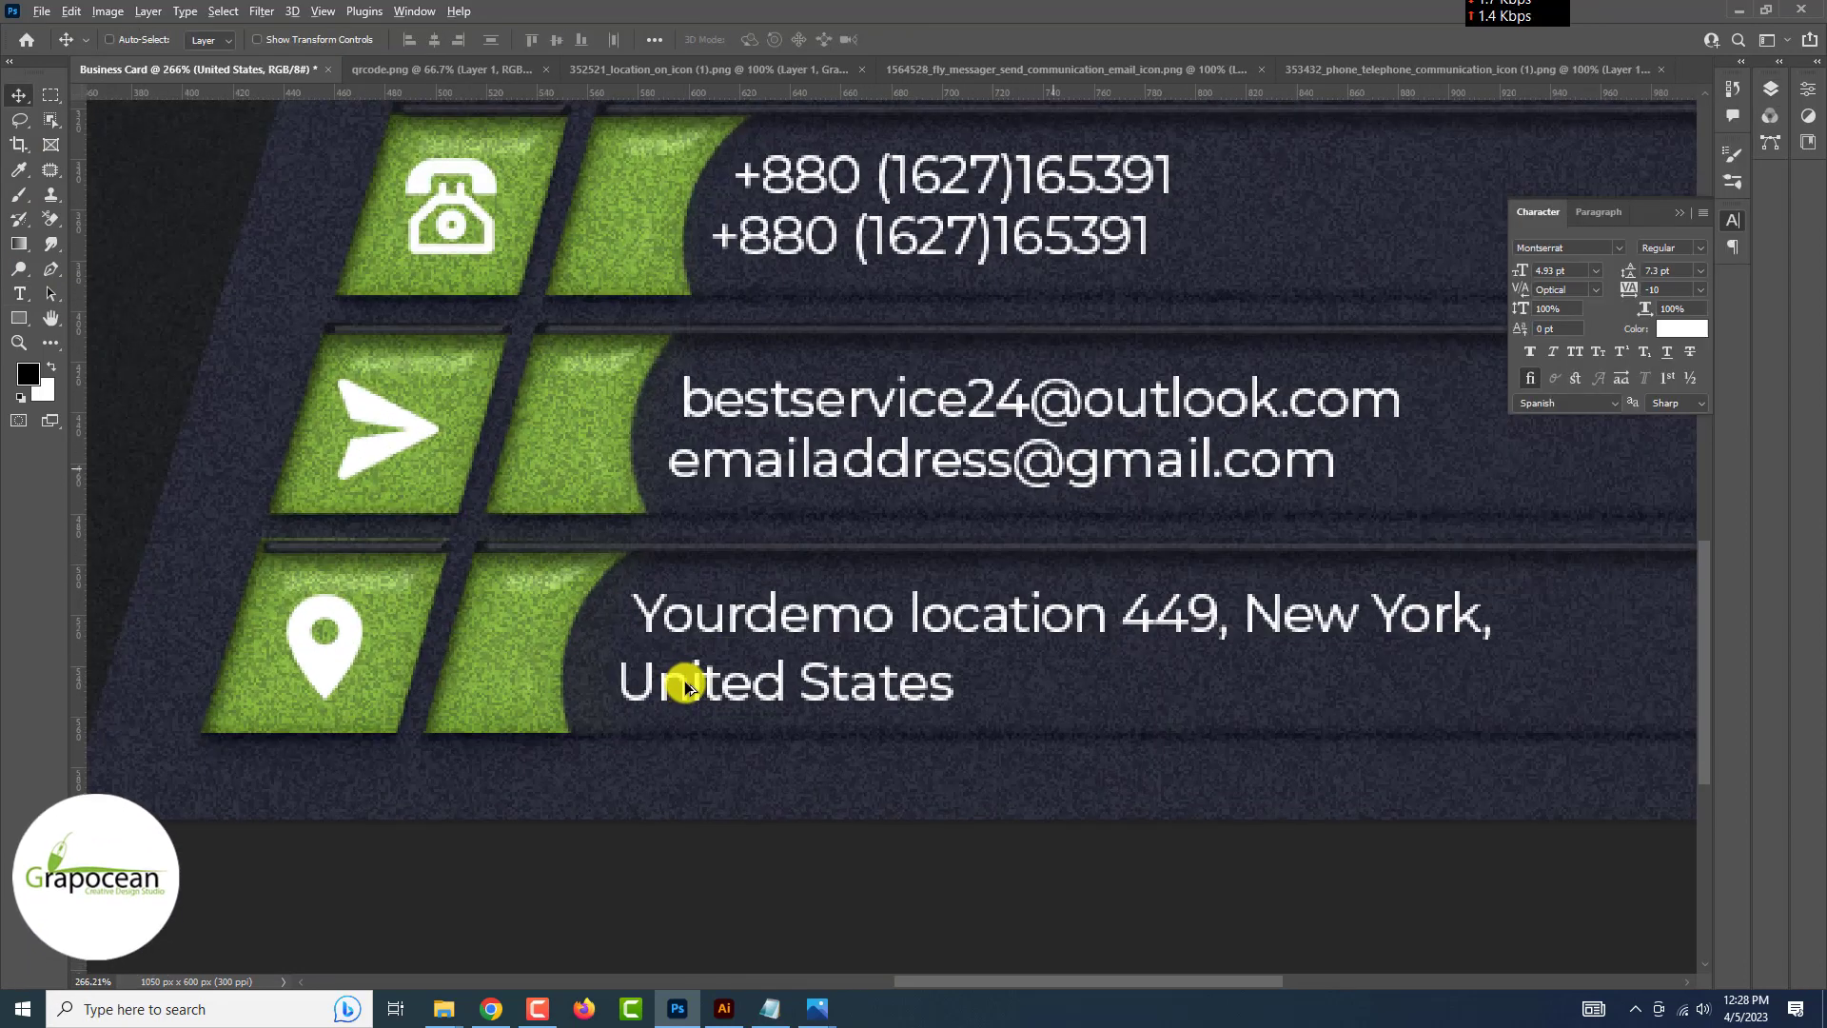
scroll(685, 685, down, 2)
scroll(685, 680, up, 2)
scroll(685, 681, down, 2)
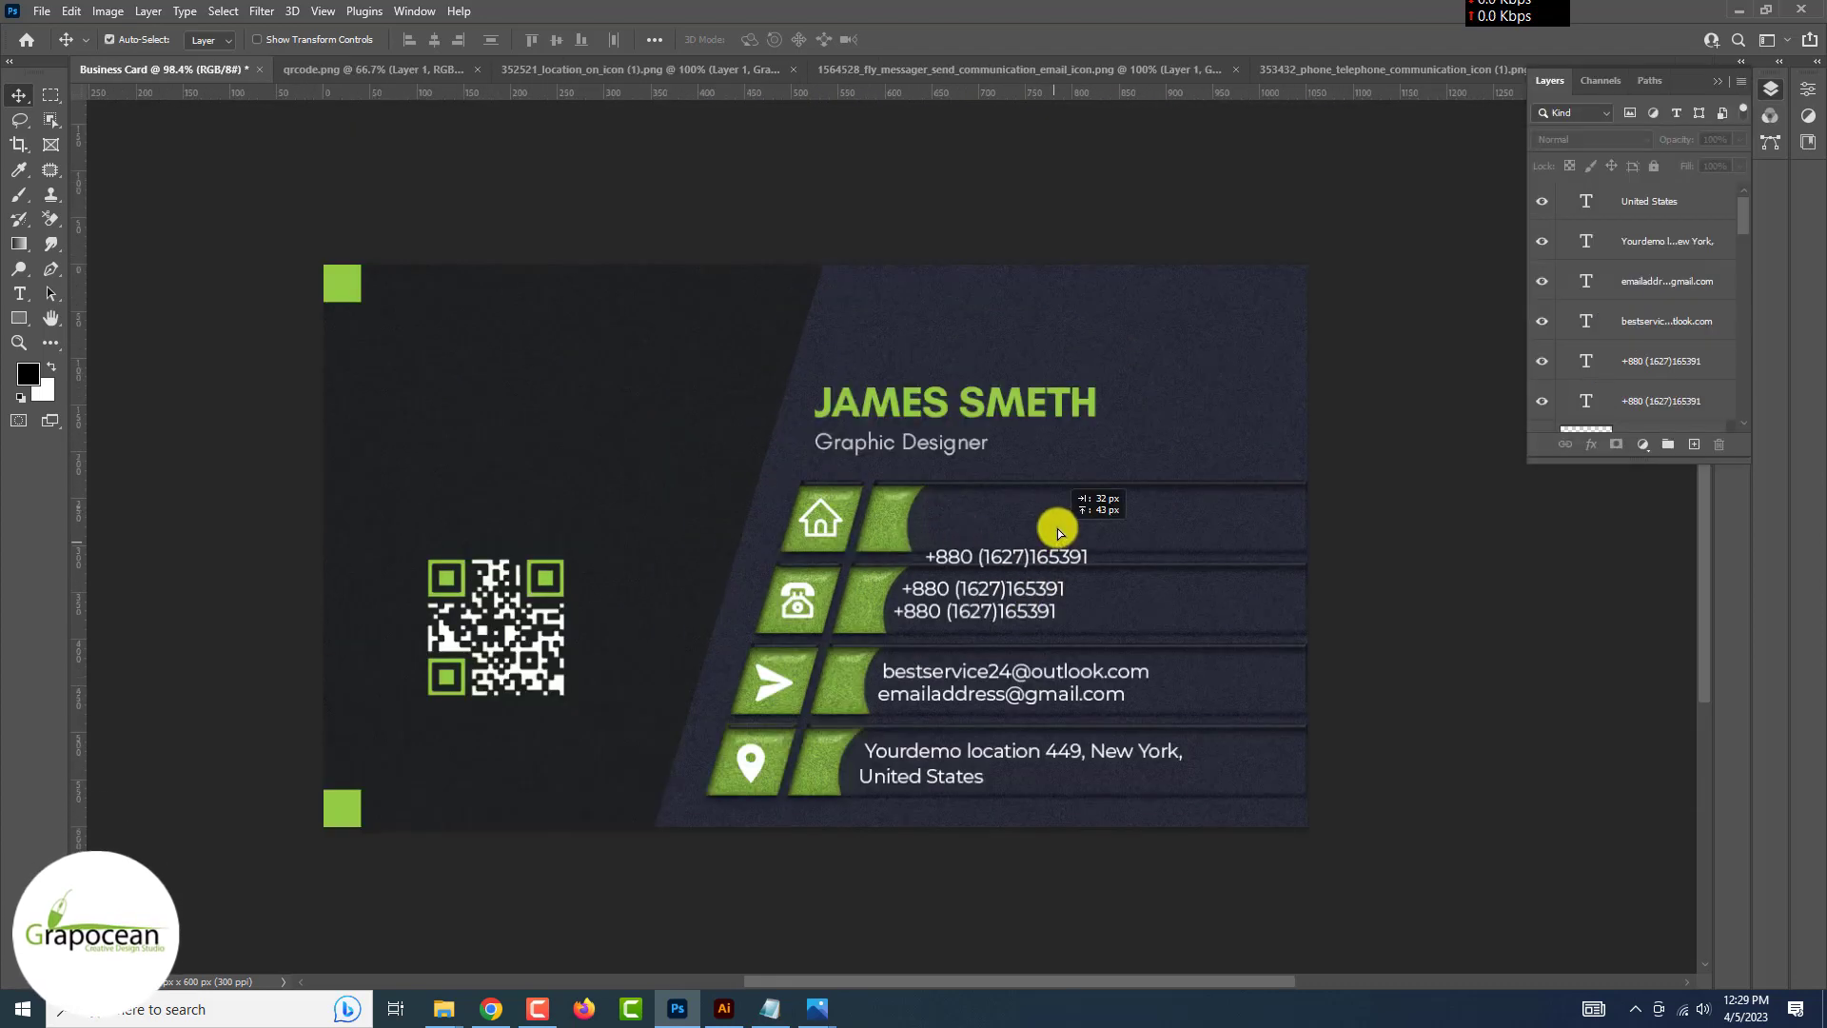
drag(1059, 533, 1069, 492)
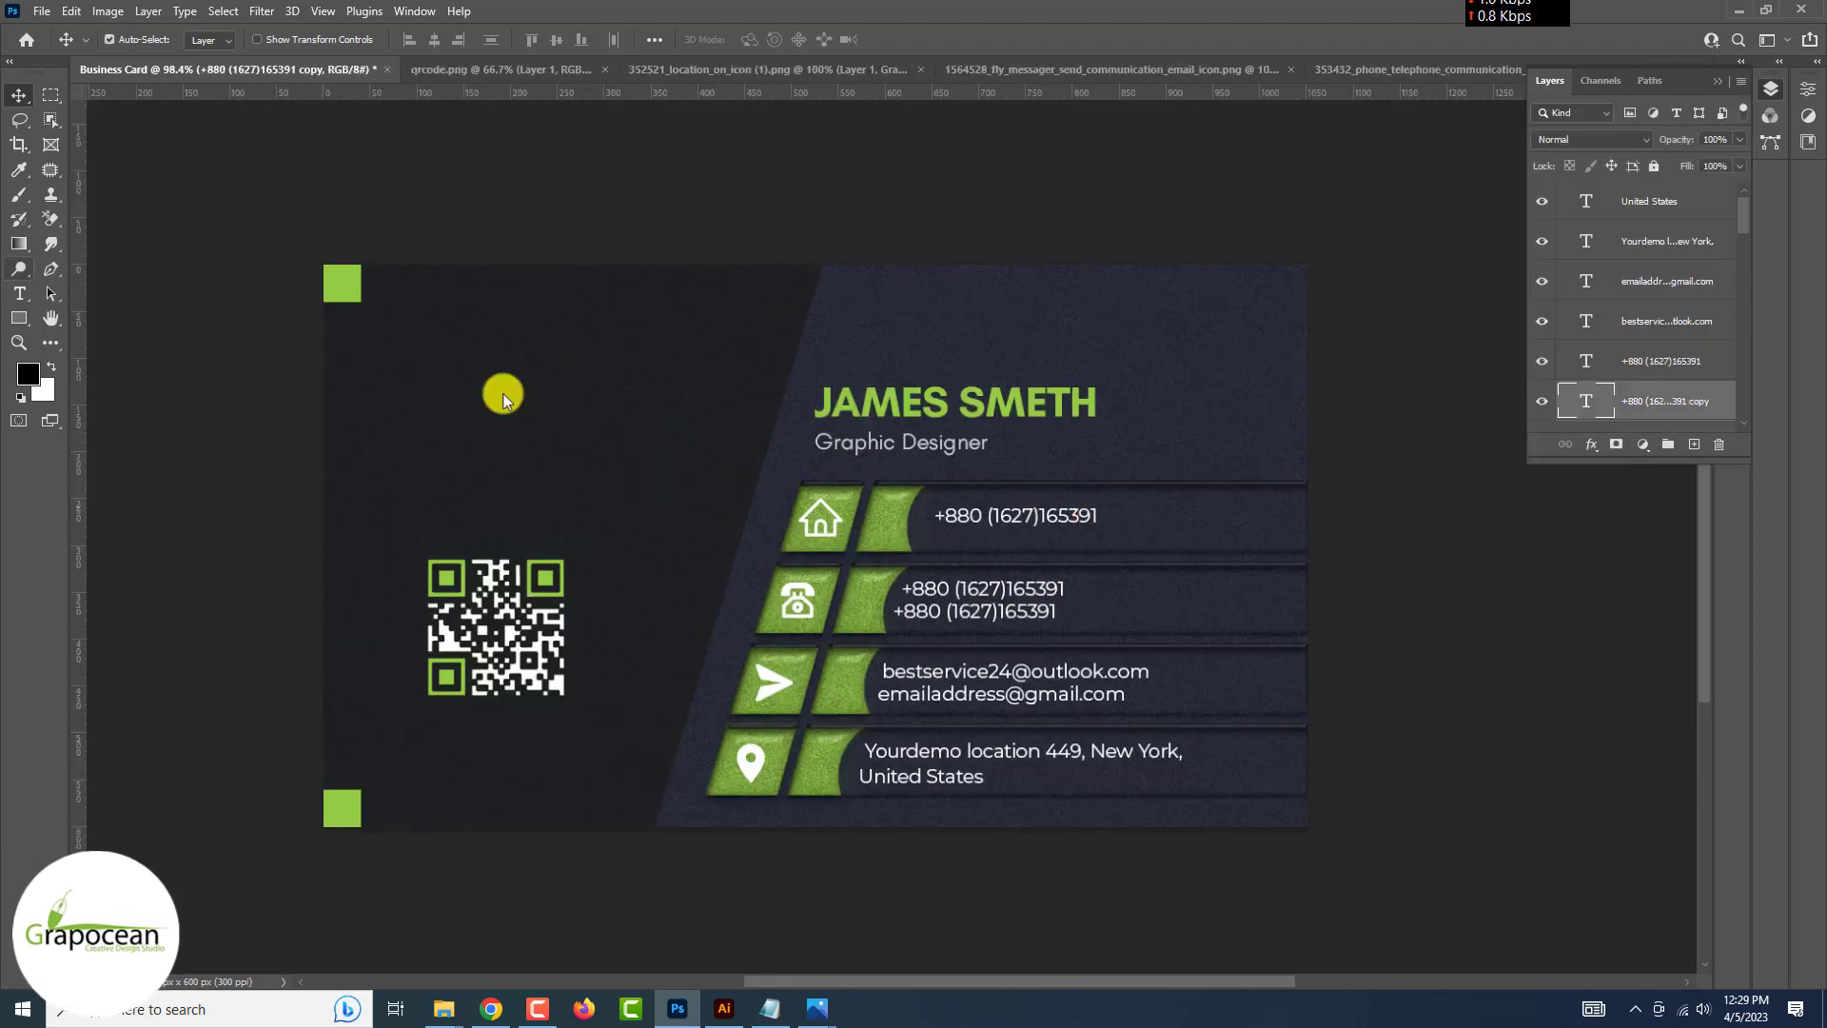
text(www.grapocean.com)
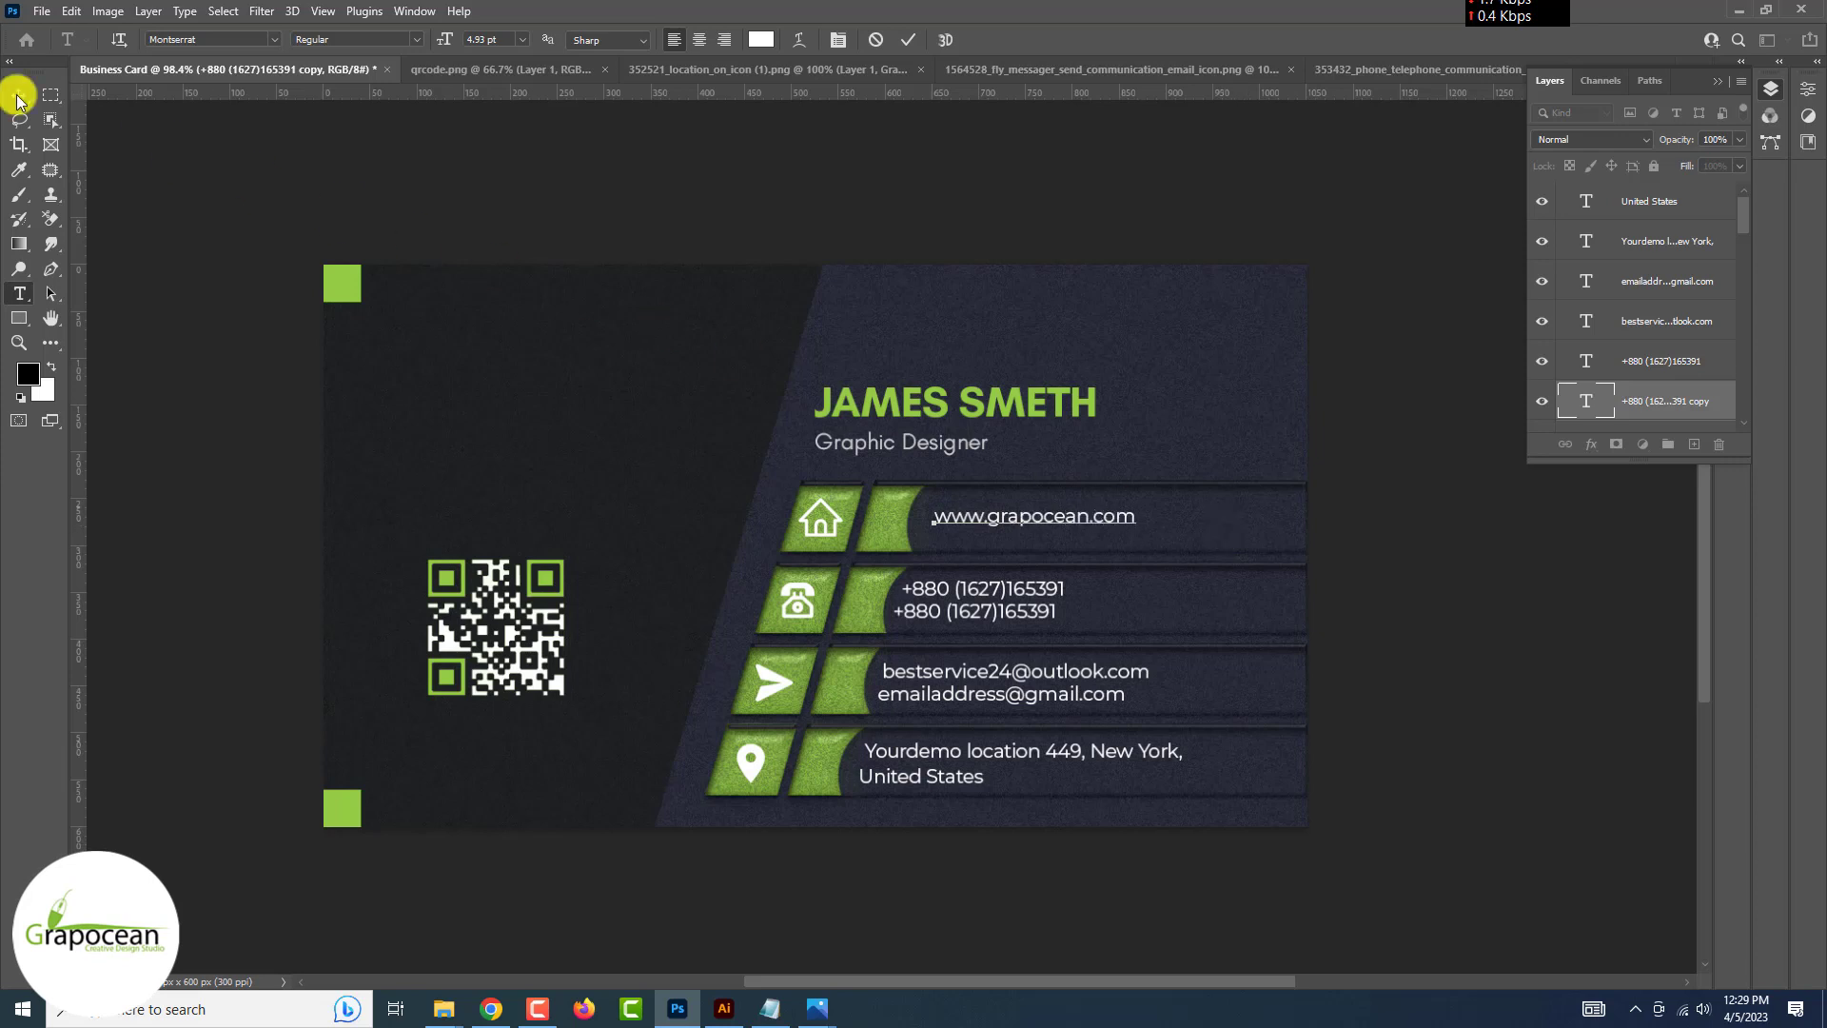
click(18, 96)
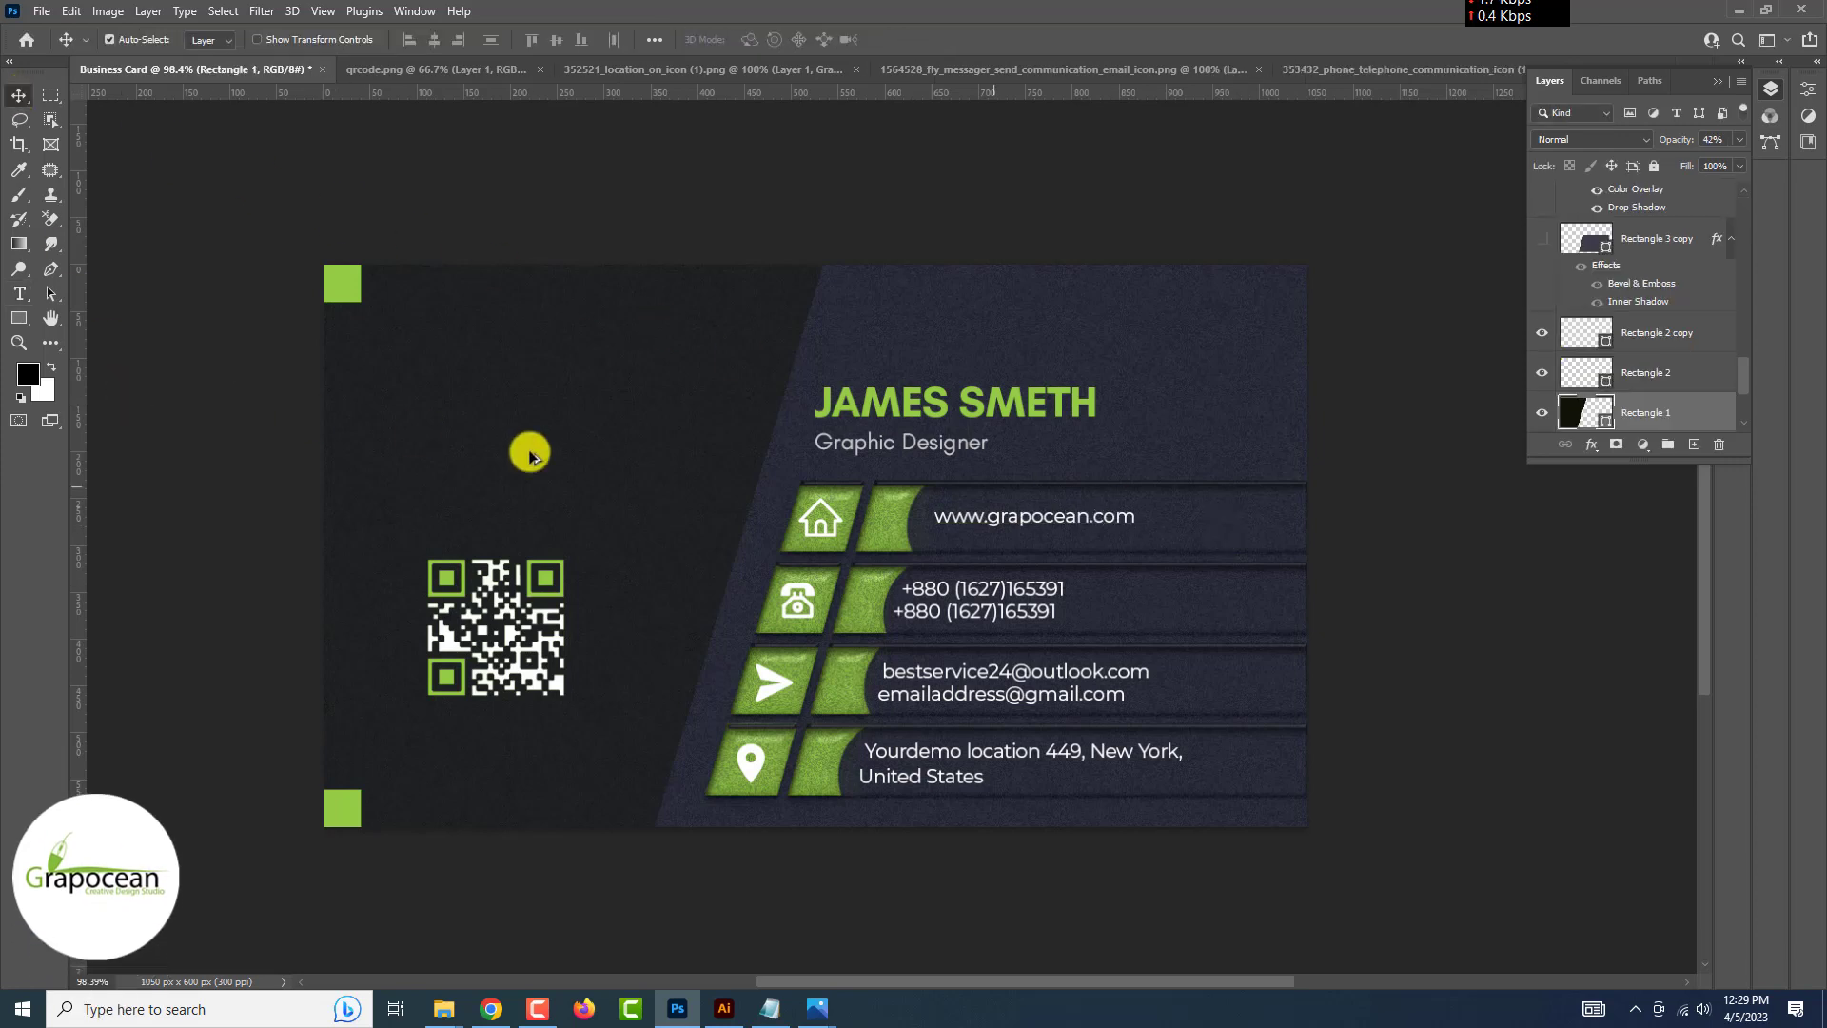
scroll(1003, 488, up, 3)
drag(1011, 531, 1127, 560)
click(20, 293)
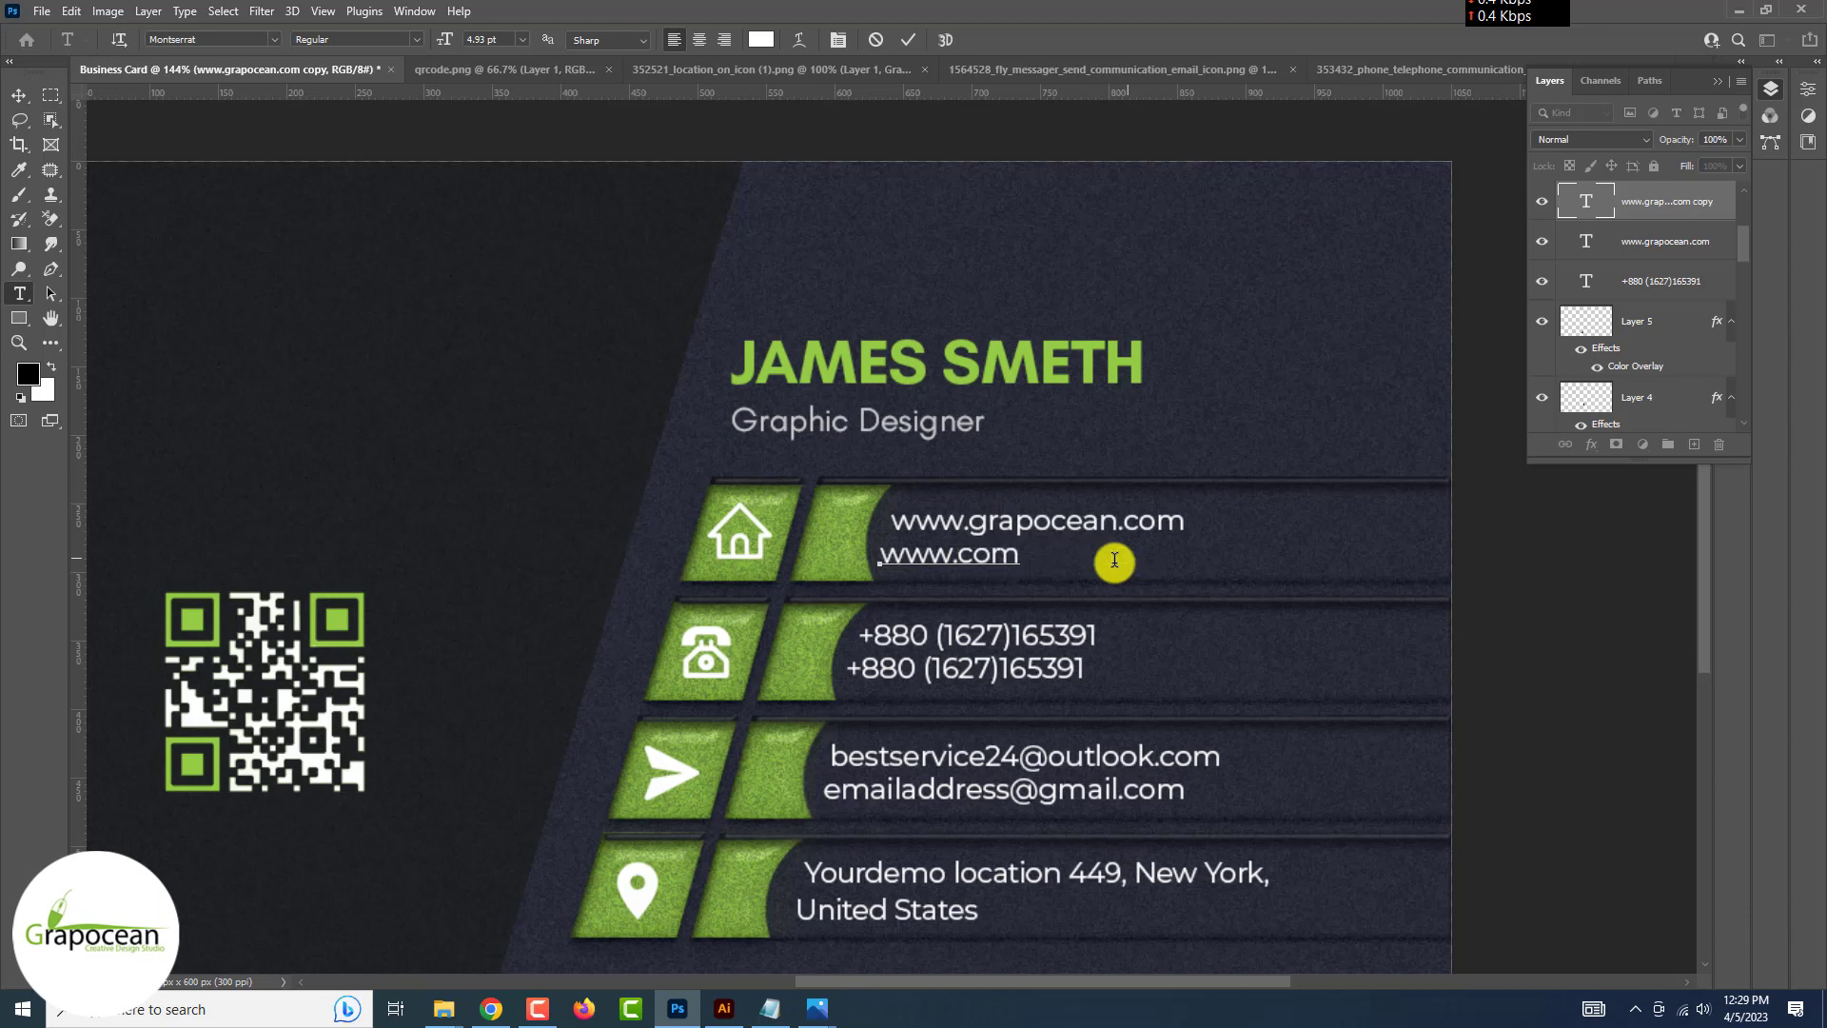
text(yourwebsite.)
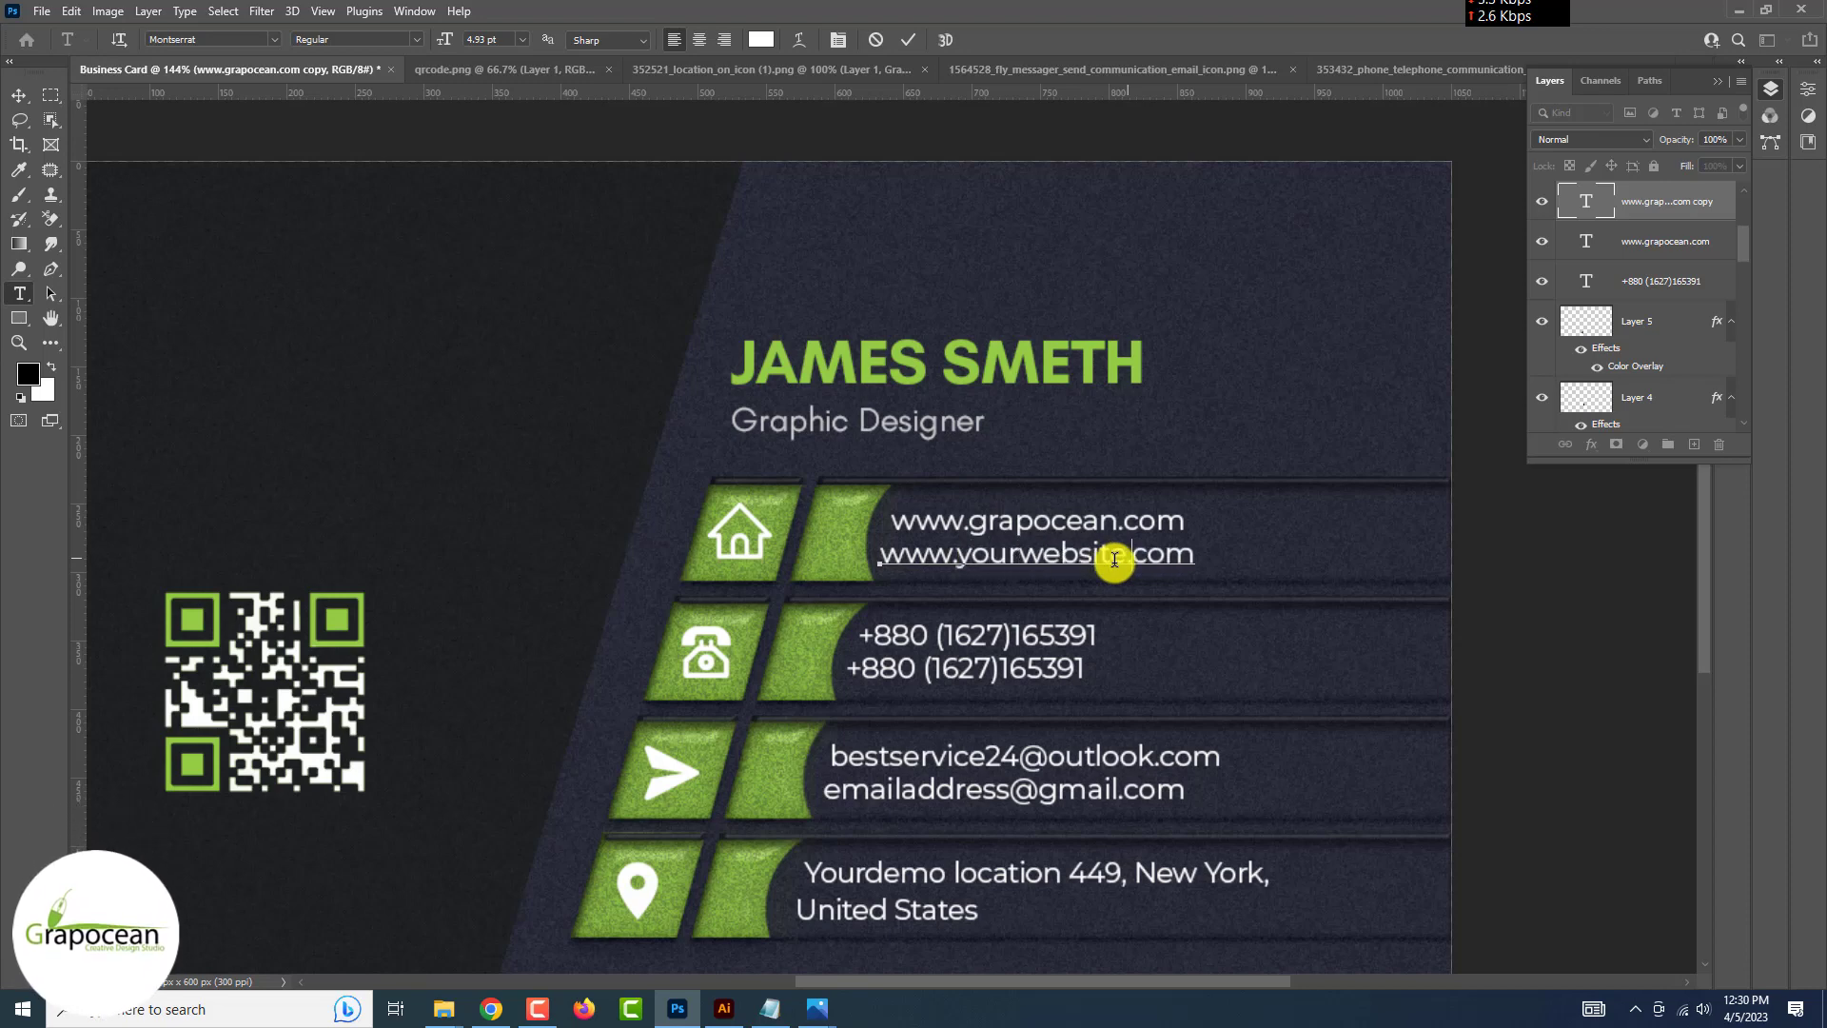
click(23, 98)
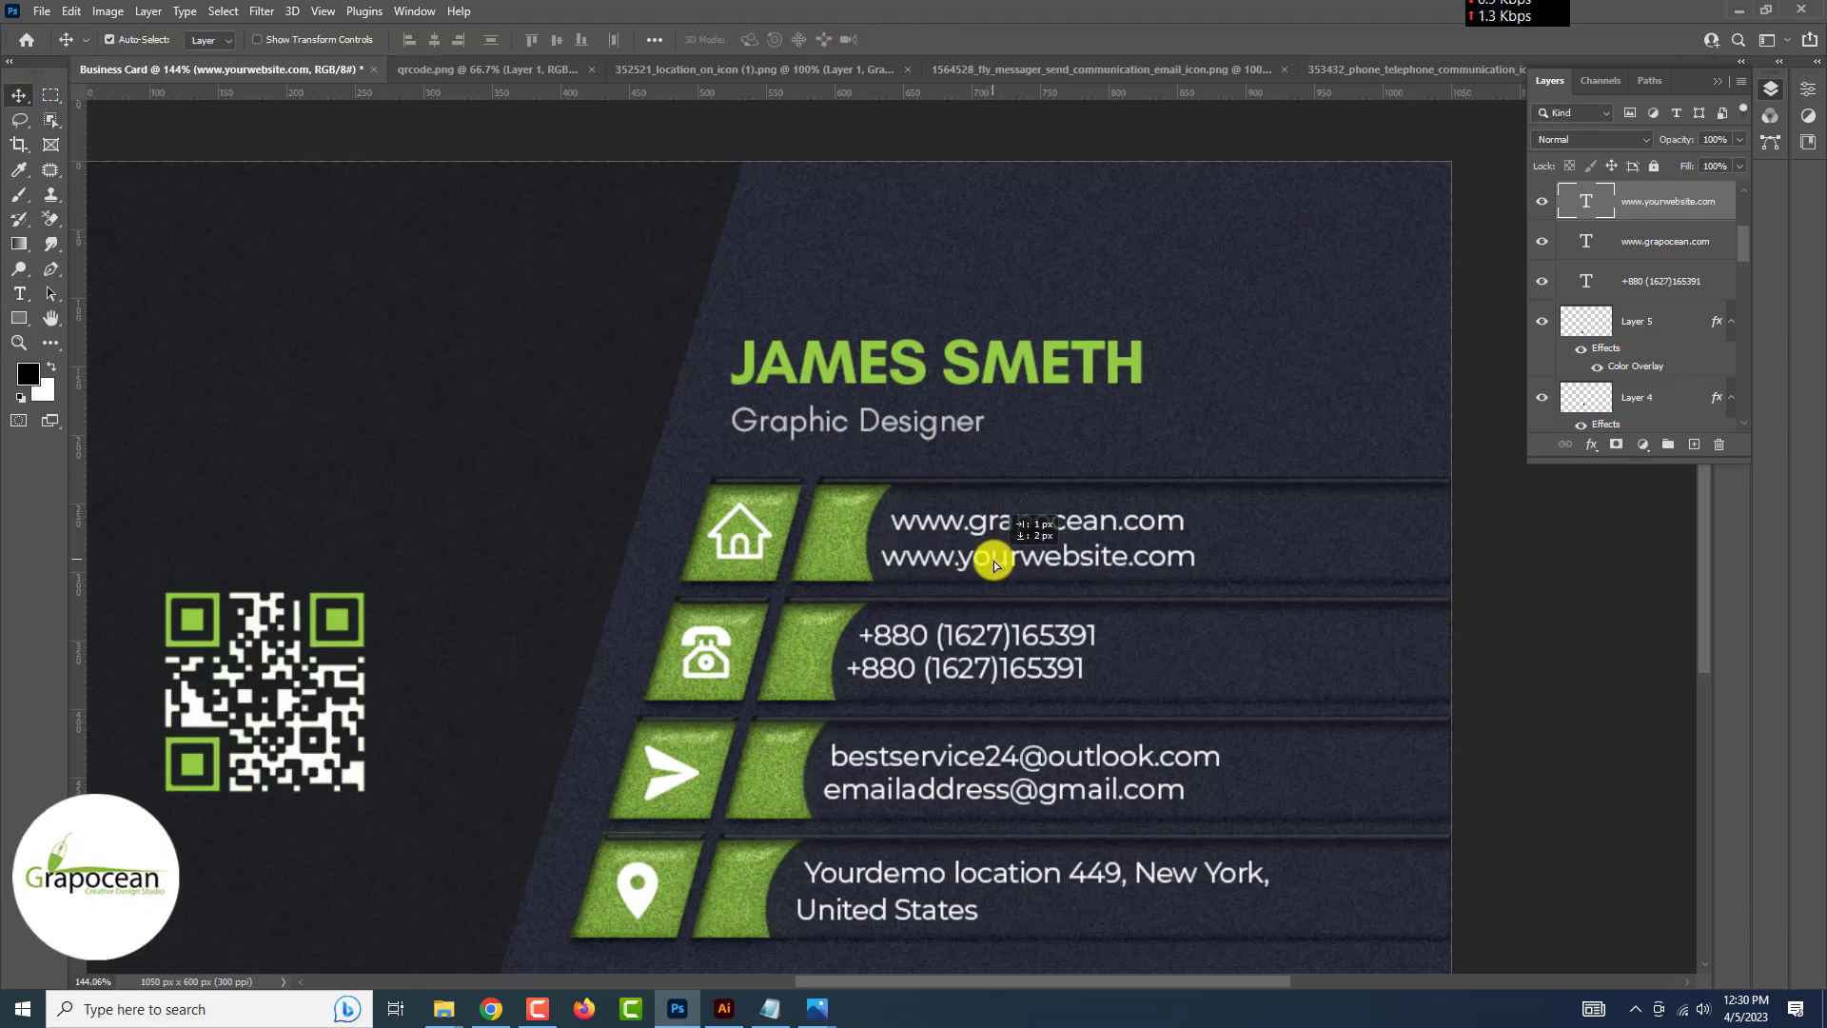
scroll(954, 568, up, 3)
drag(983, 514, 1046, 504)
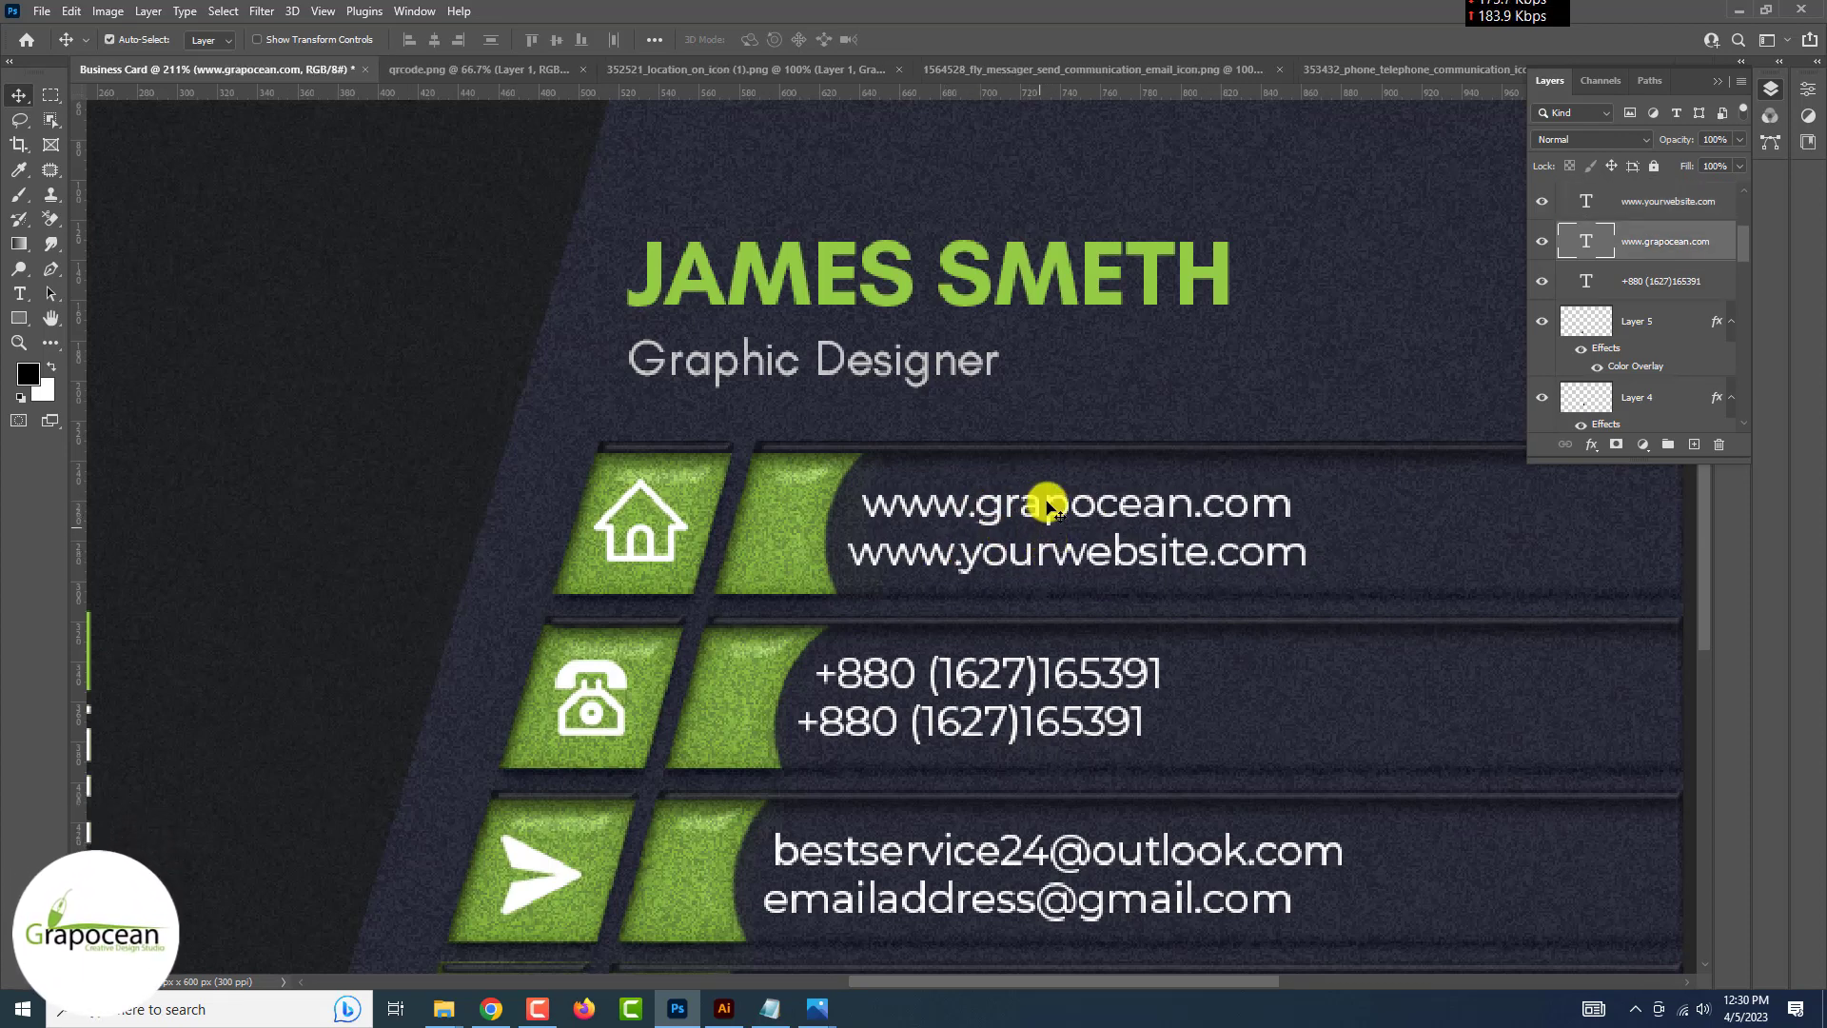
scroll(1276, 665, down, 6)
click(1259, 687)
scroll(1258, 689, down, 5)
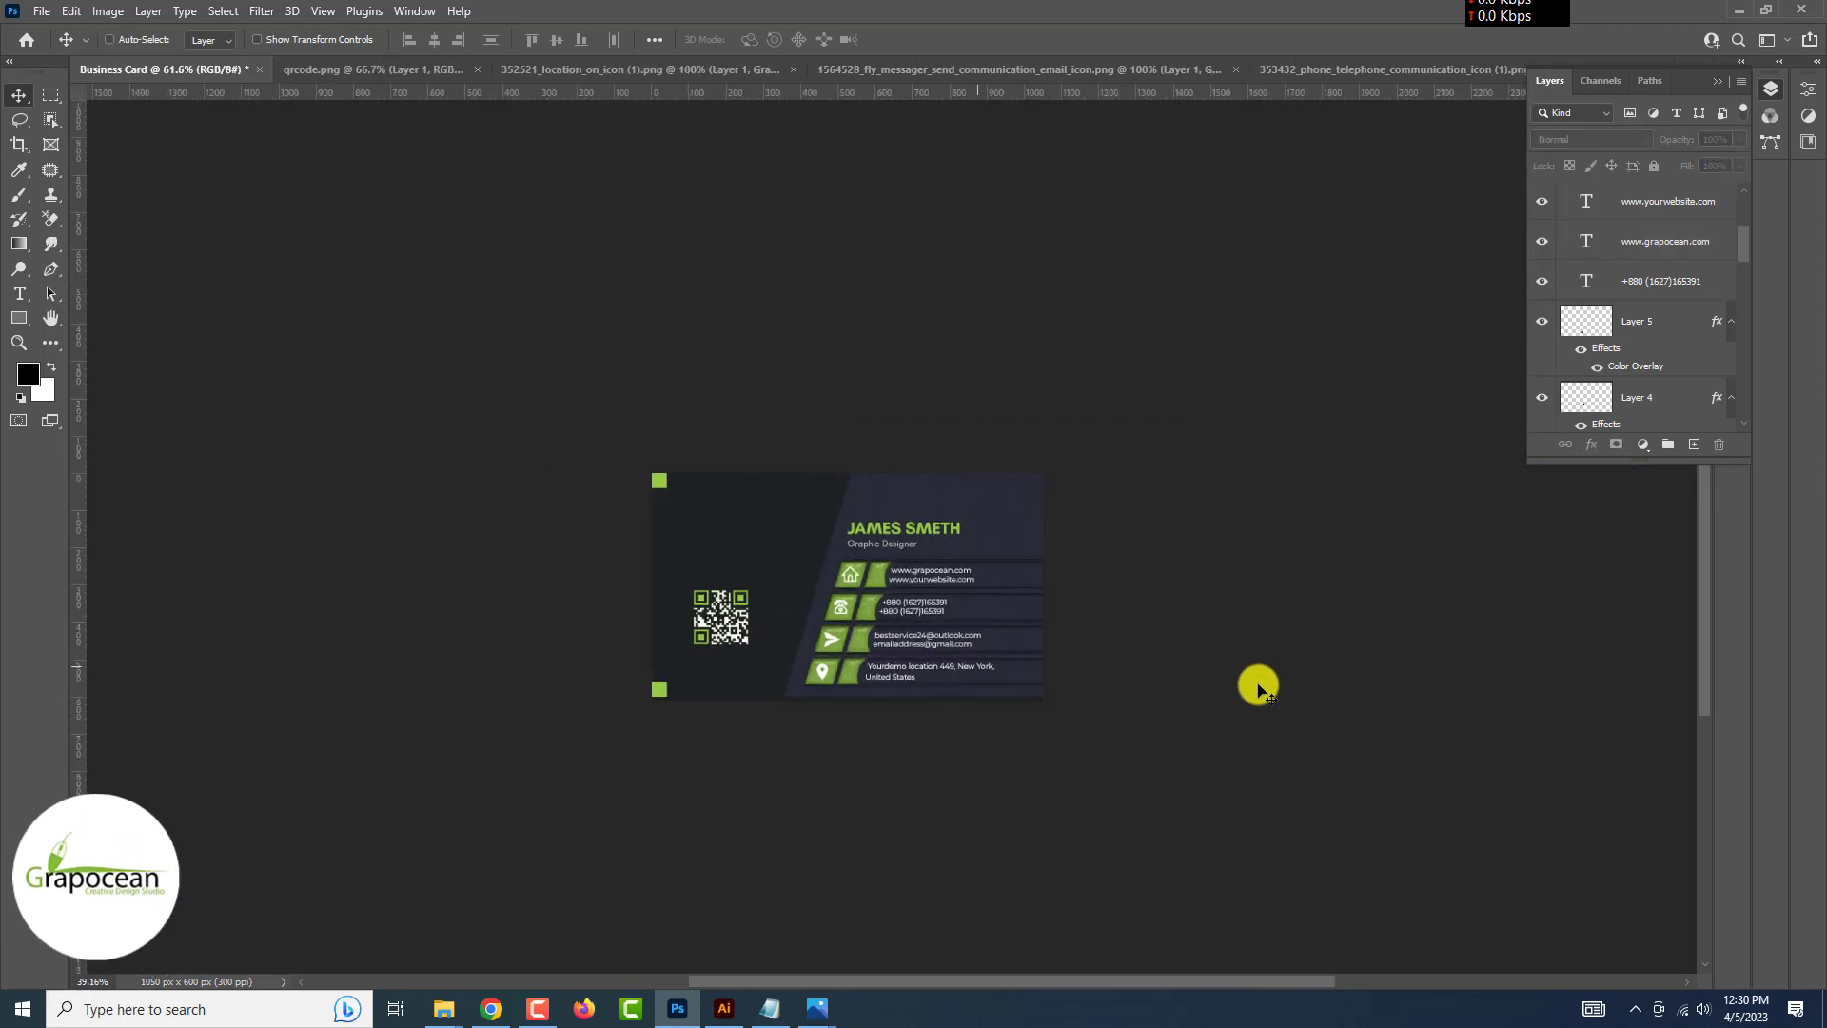
scroll(1258, 689, up, 1)
scroll(1256, 685, up, 2)
scroll(1254, 683, down, 1)
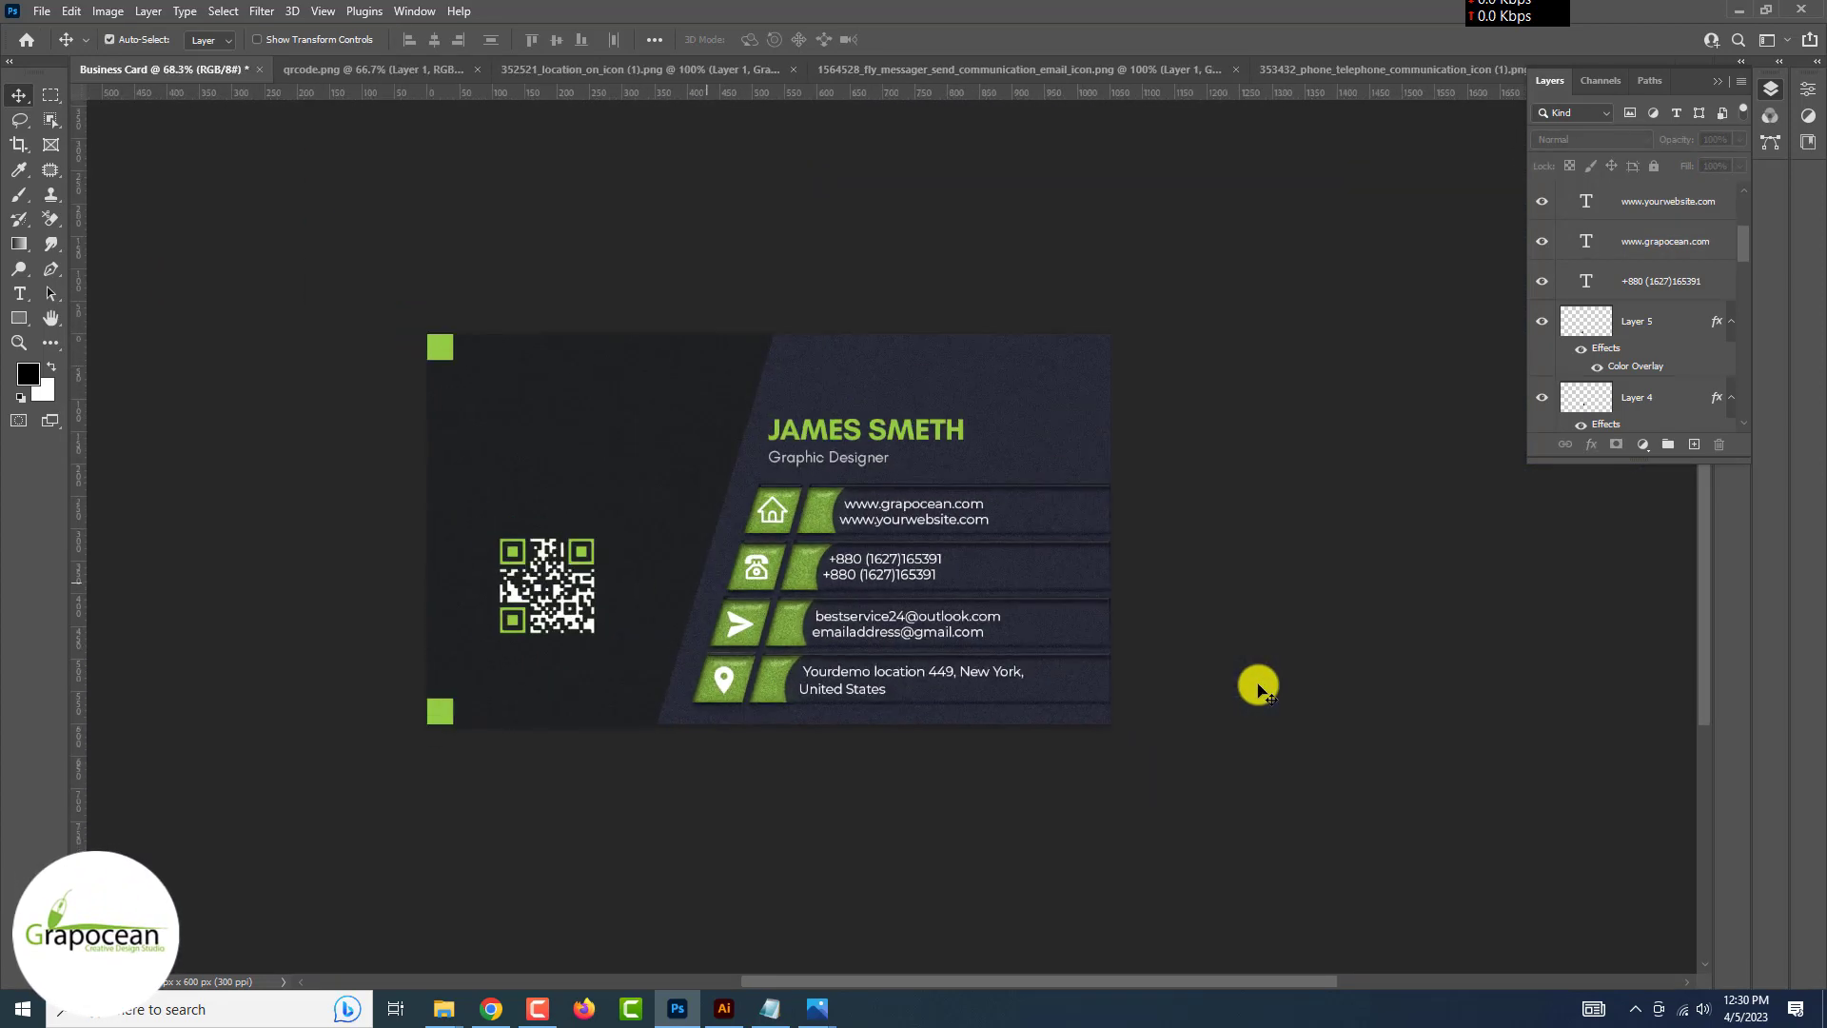